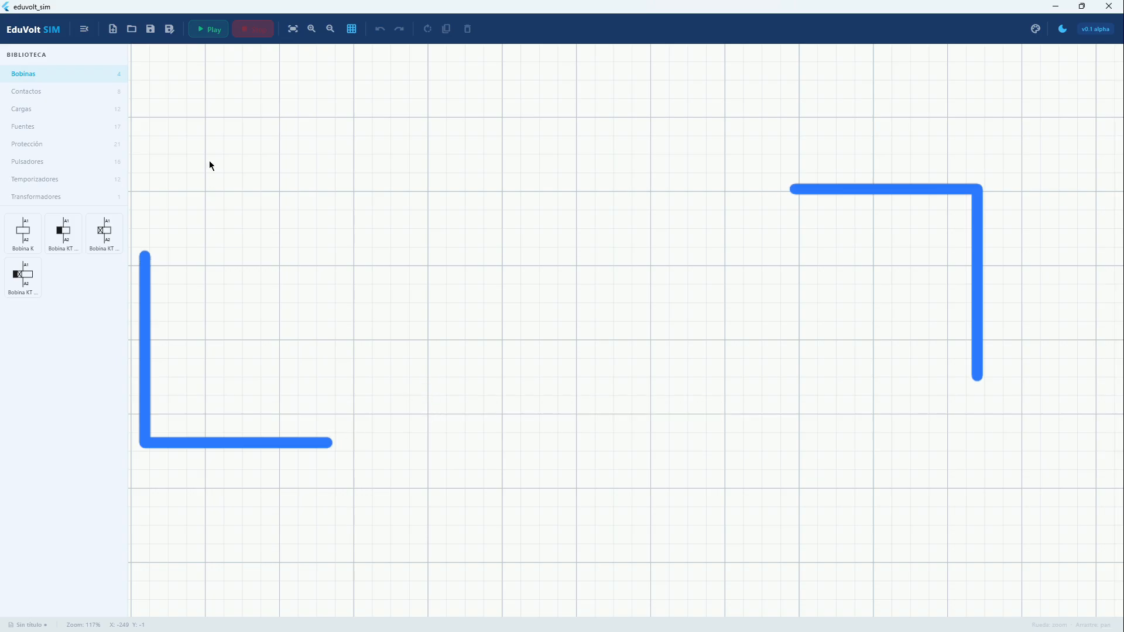
Insert the five-line L1 + L2 + L3 + N + PE power source in the upper part of the diagram
left_click(26, 126)
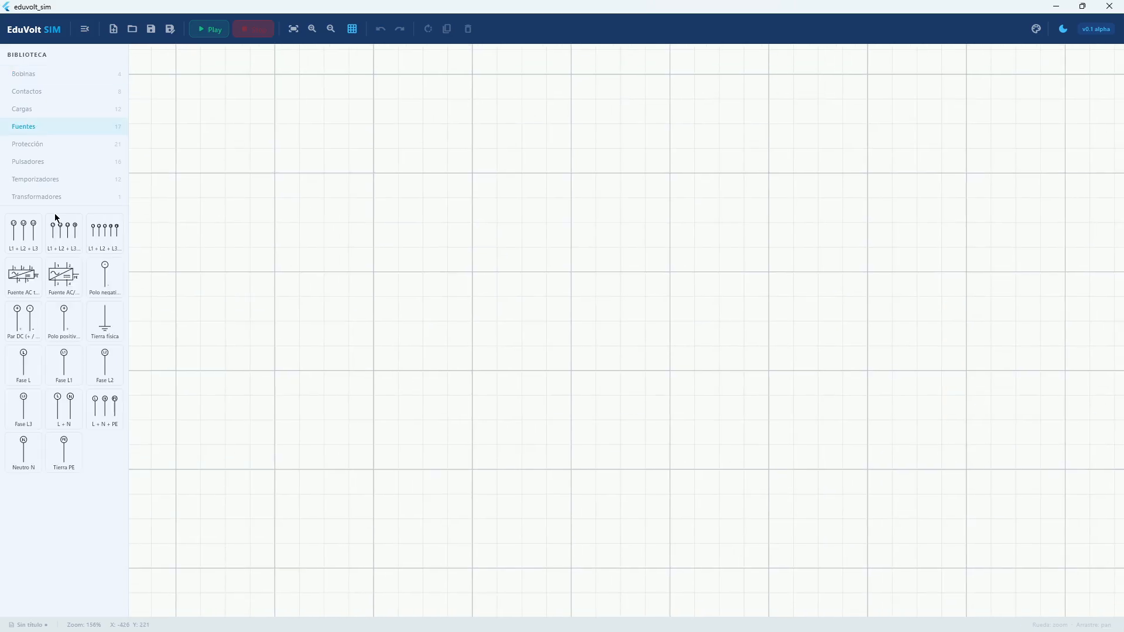
left_click(106, 234)
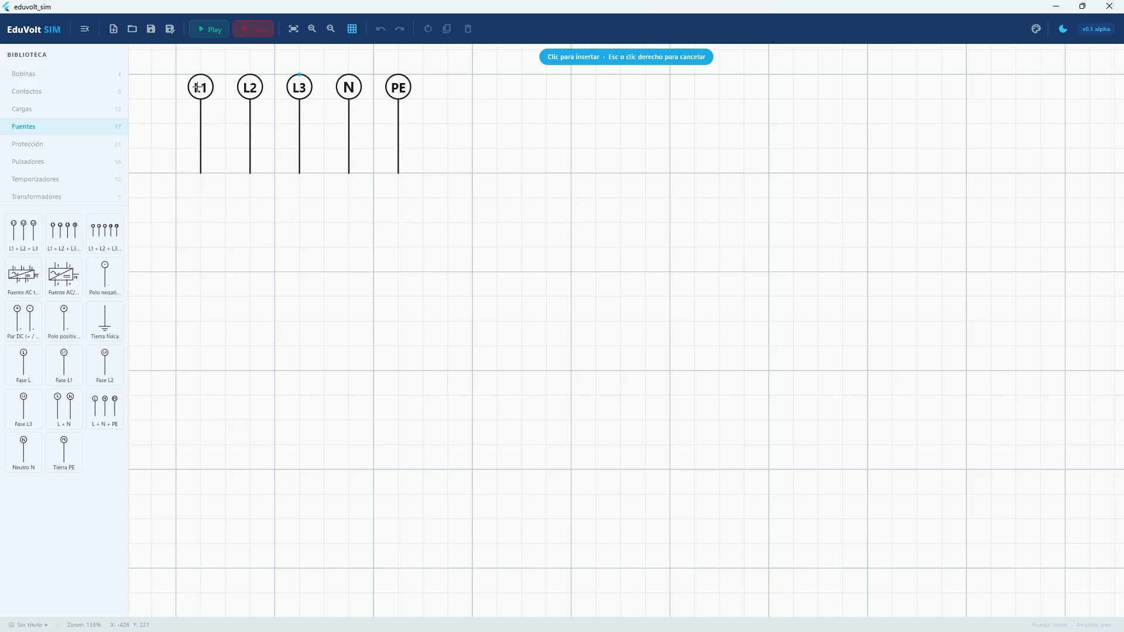
left_click(196, 86)
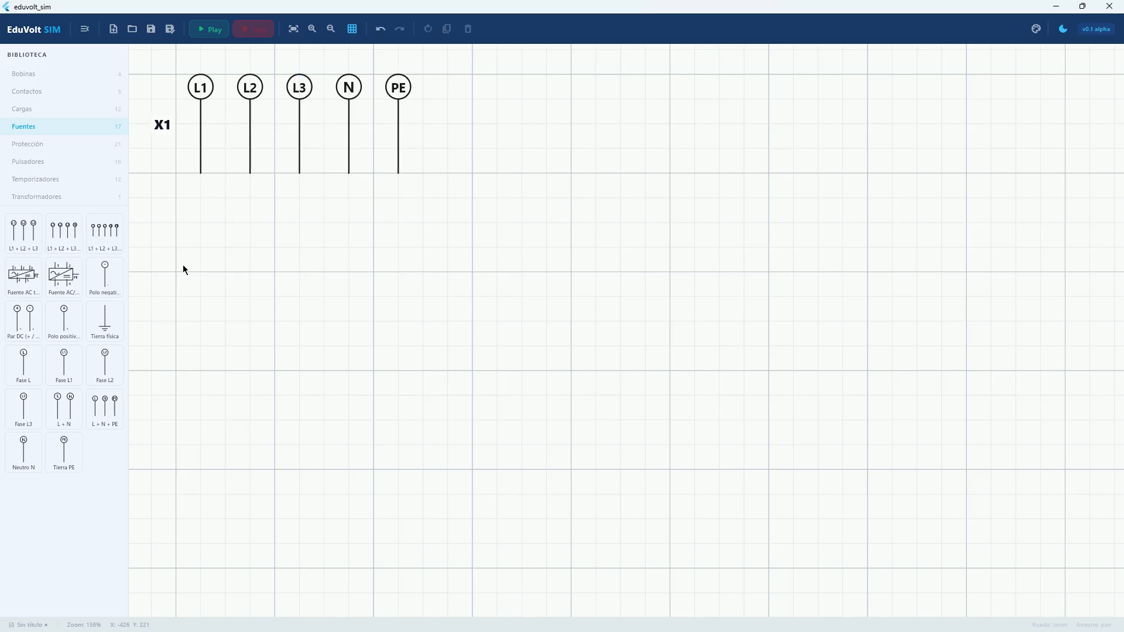
Insert a three-pole thermal-magnetic circuit breaker below the power source, aligned with lines L1, L2 and L3
left_click(31, 150)
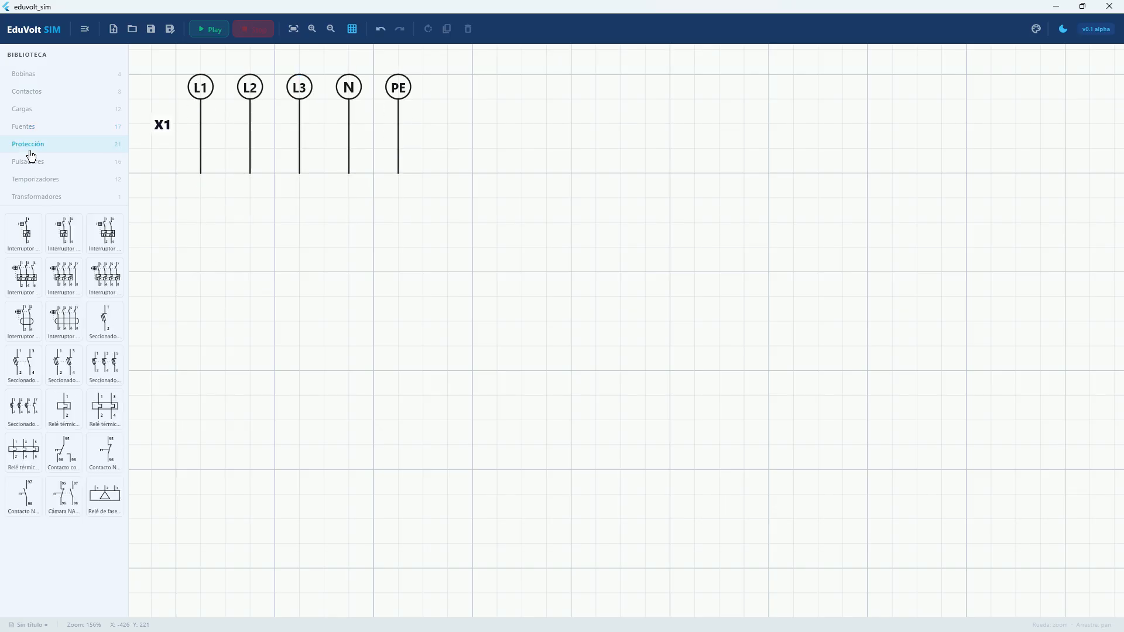
left_click(23, 276)
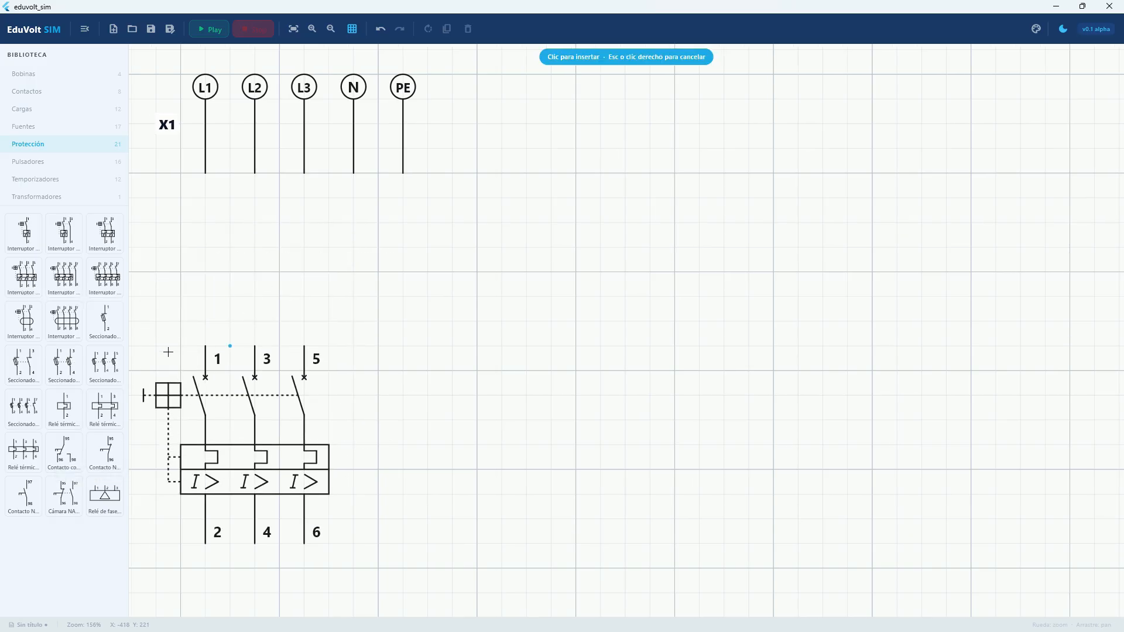
left_click(164, 300)
scroll(186, 328, "down", 2)
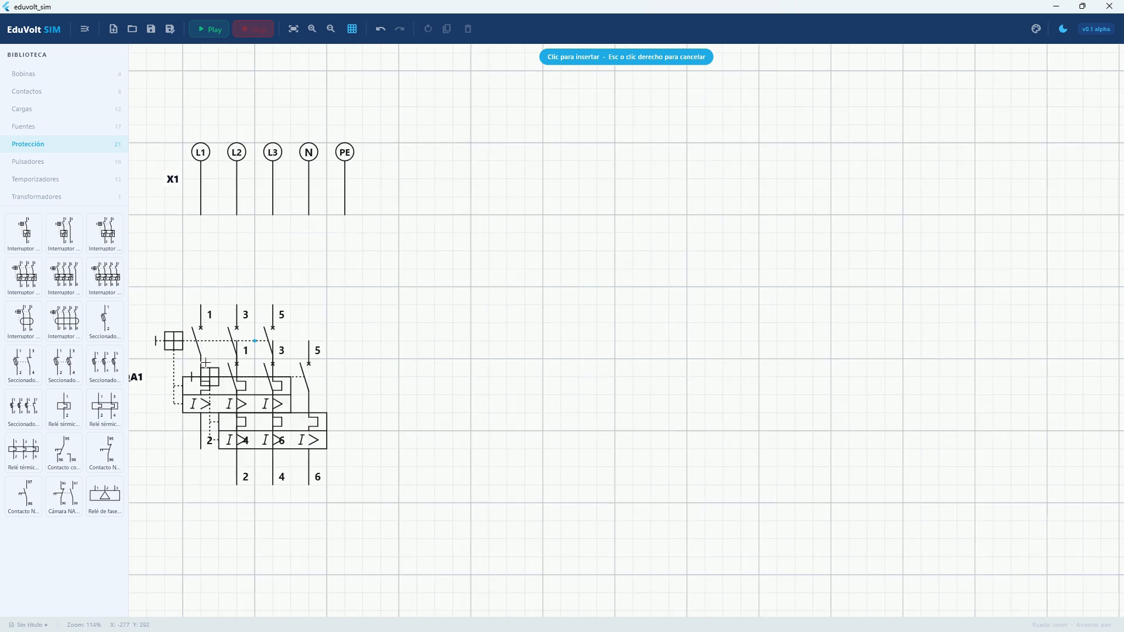
key("Escape")
left_click_drag(279, 360, 268, 325)
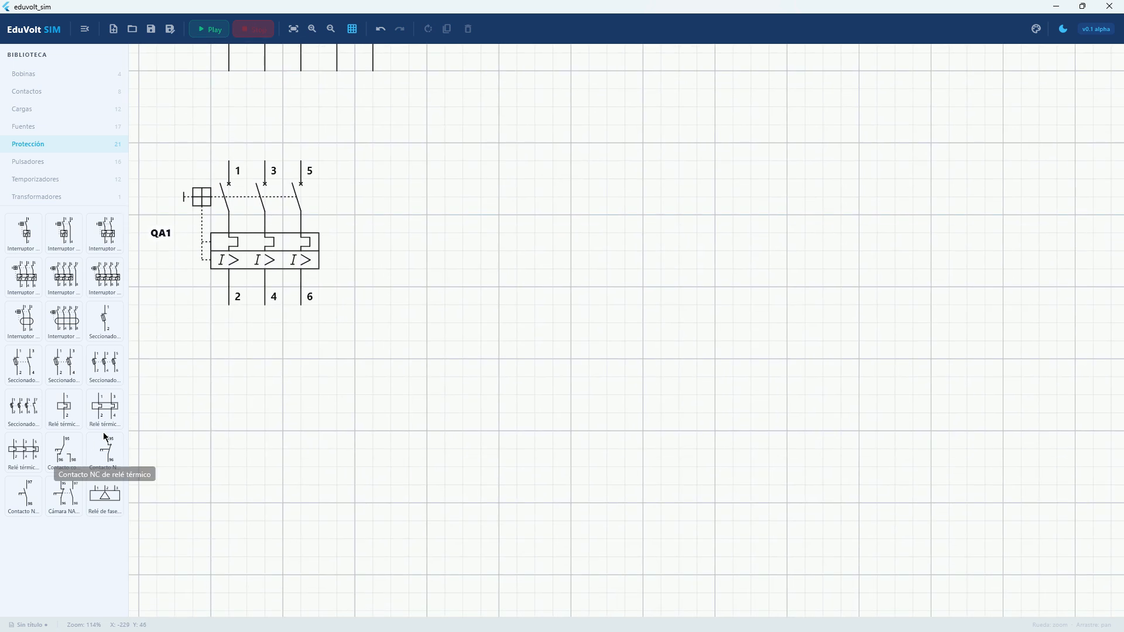
Insert three three-pole normally open contactor contacts in a row, the first below the breaker and two beside it
left_click(33, 112)
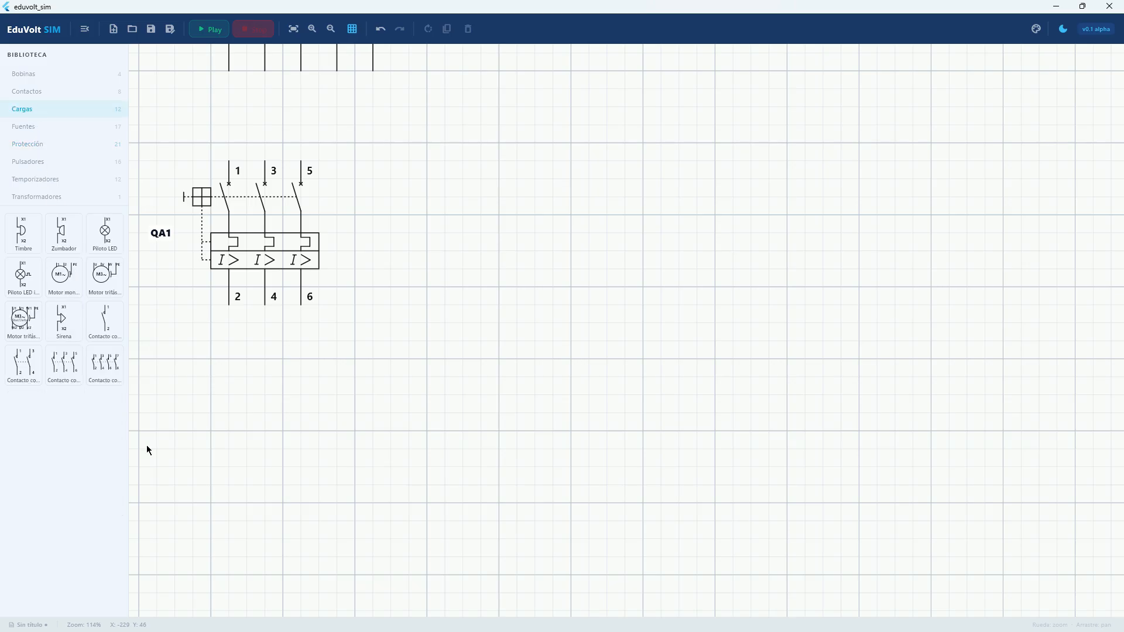
left_click(65, 370)
scroll(243, 360, "down", 4)
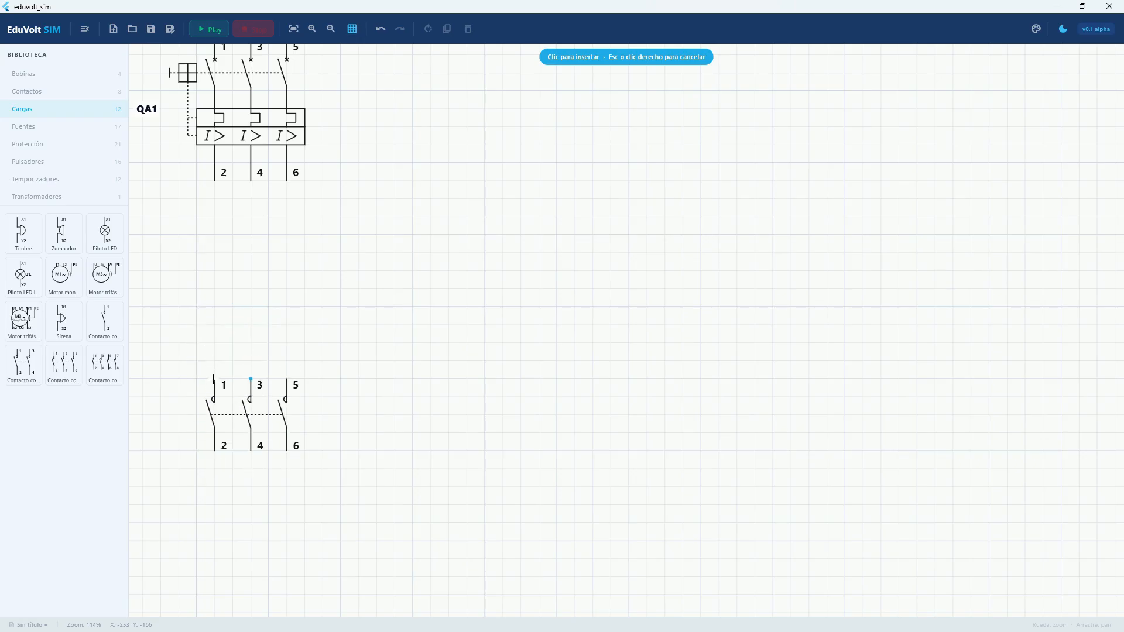
left_click_drag(212, 384, 183, 374)
left_click(182, 374)
left_click_drag(370, 374, 159, 359)
left_click(289, 365)
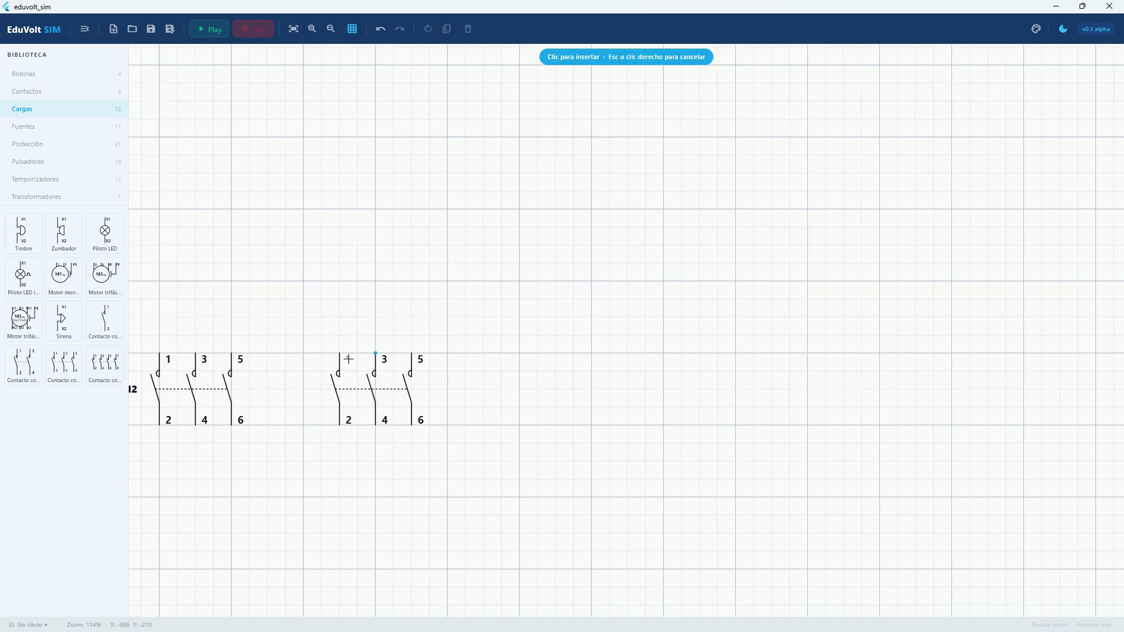
left_click(304, 362)
scroll(302, 380, "down", 2)
left_click_drag(261, 395, 353, 350)
left_click_drag(166, 350, 313, 322)
scroll(322, 361, "up", 4)
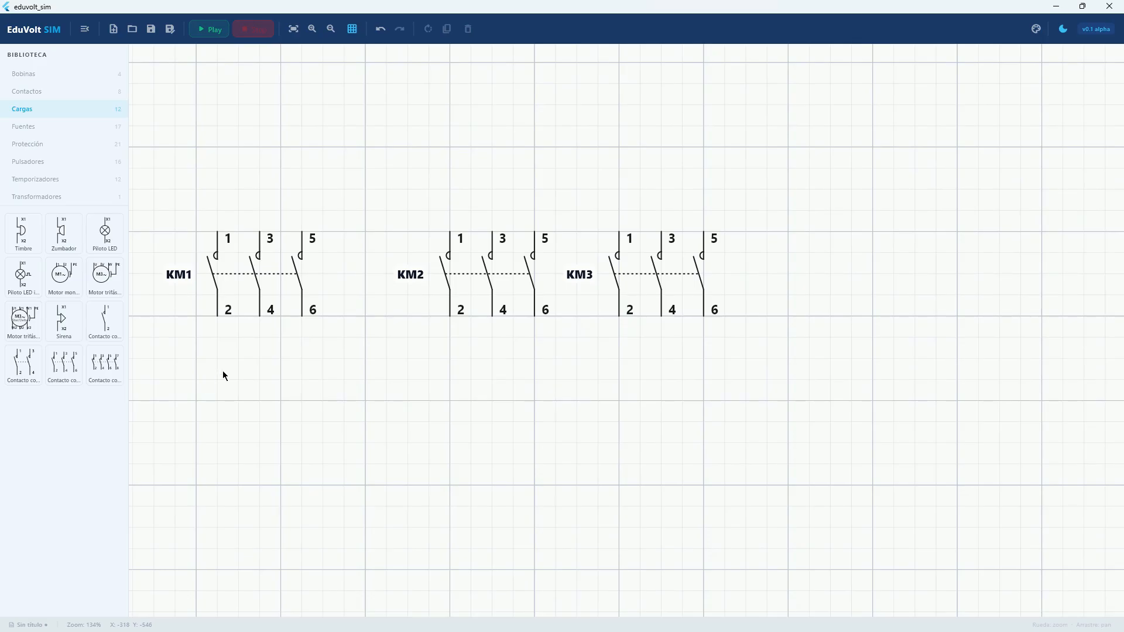
Insert a three-pole thermal relay directly below contactor KM1, aligned with its poles
left_click_drag(284, 385, 251, 328)
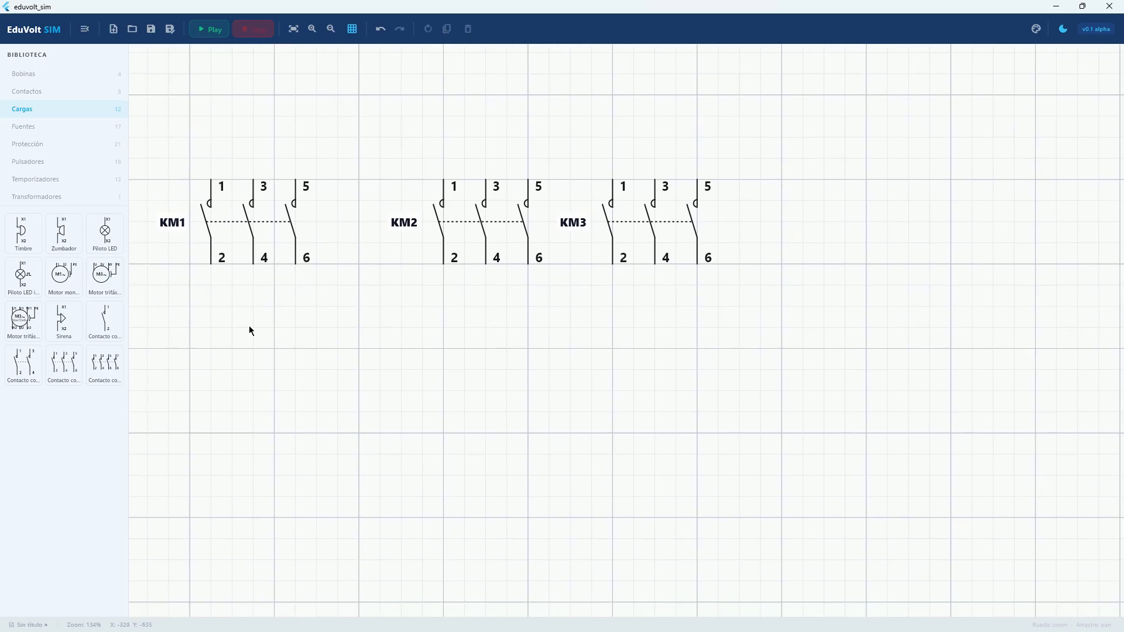
left_click(29, 145)
left_click(24, 451)
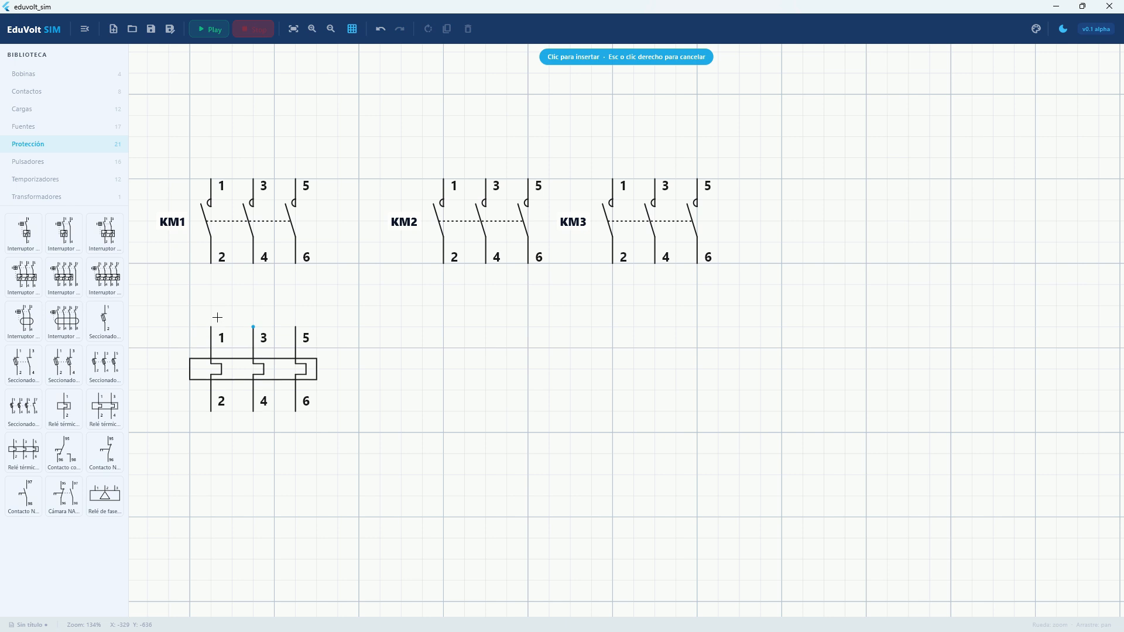
left_click(209, 355)
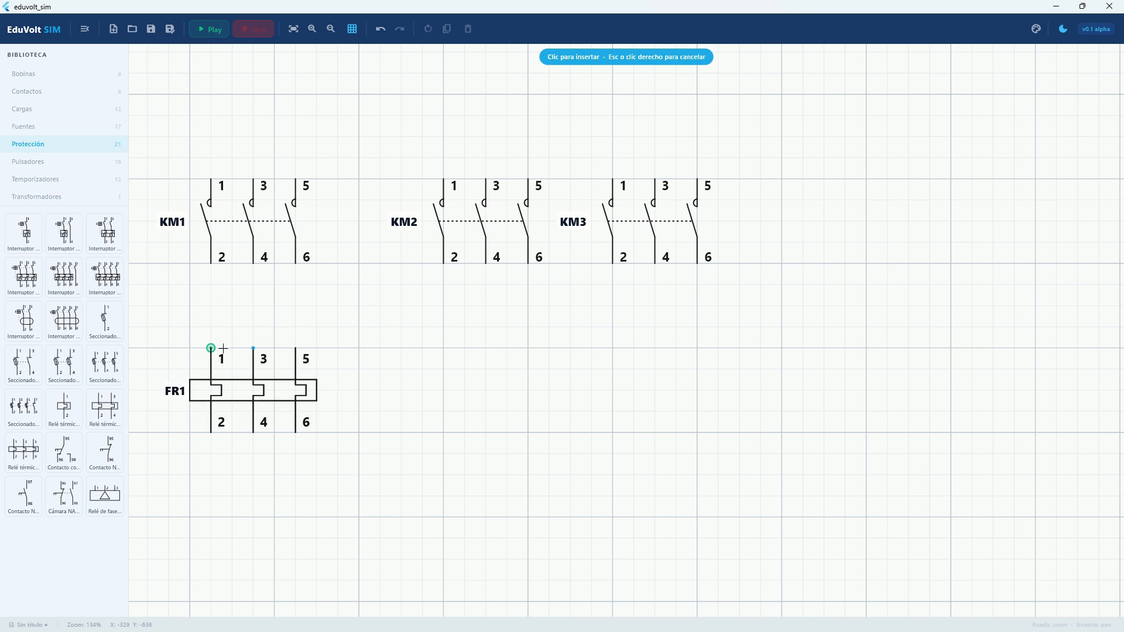
Insert a three-phase Star/Delta motor below thermal relay FR1, aligned with its poles
scroll(209, 354, "down", 1)
left_click(26, 109)
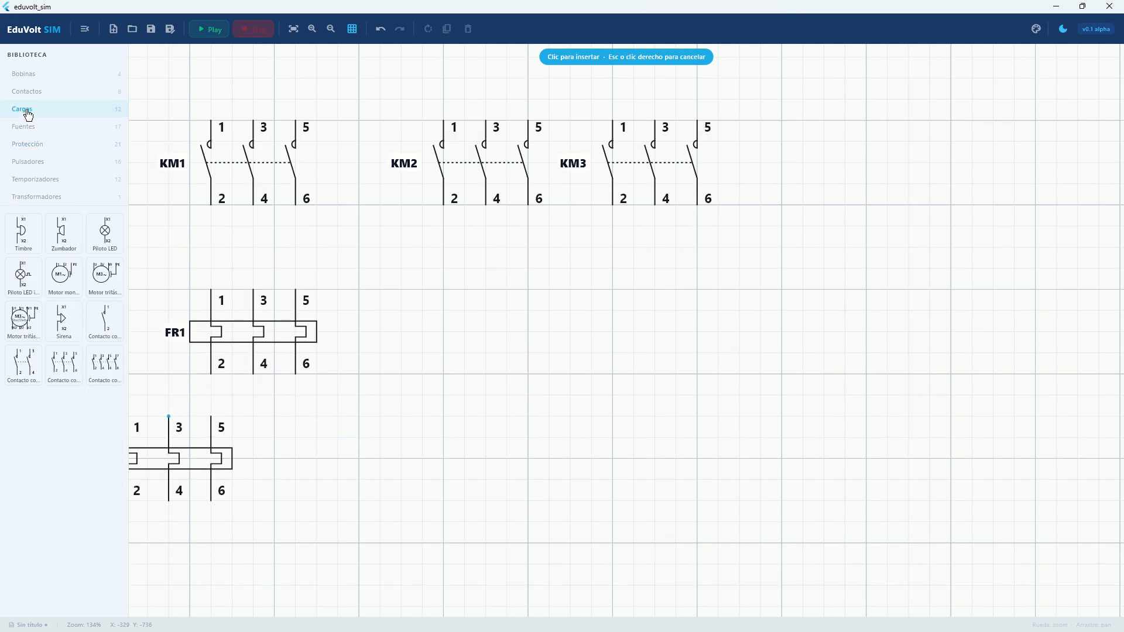
left_click(24, 328)
scroll(269, 445, "down", 3)
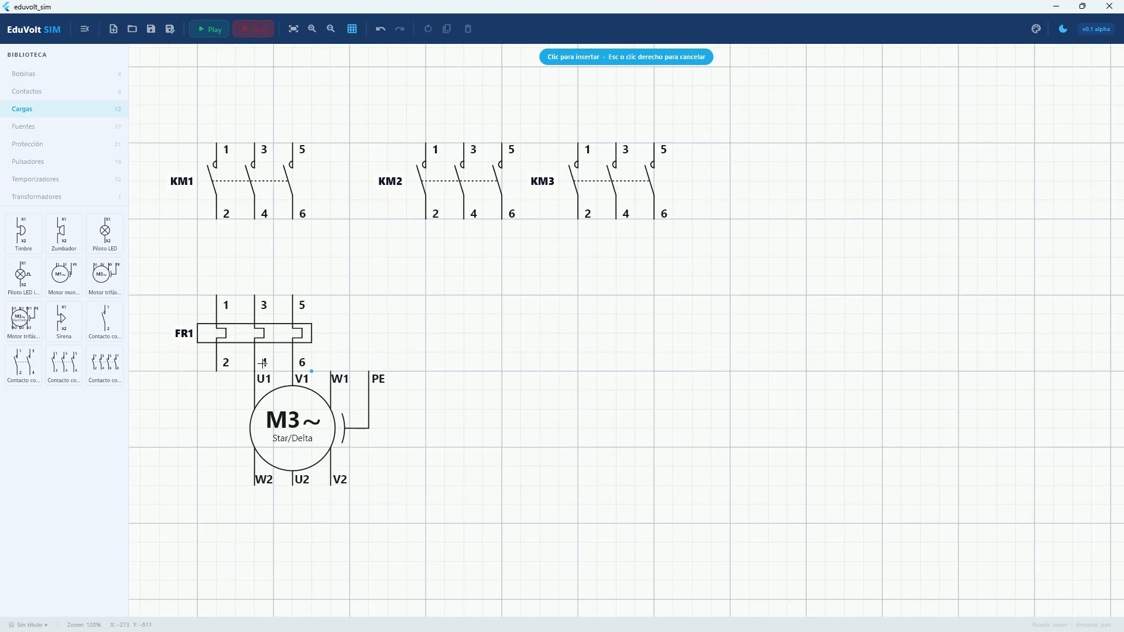
scroll(221, 430, "down", 1)
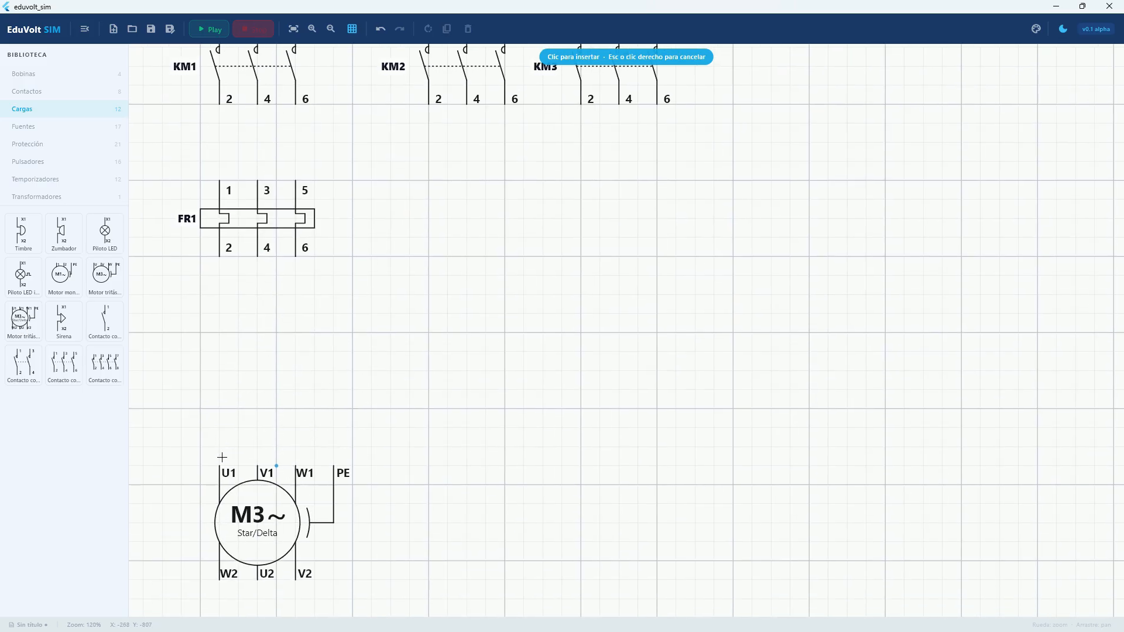
left_click(222, 458)
Hide the component library to enlarge the drawing area
scroll(278, 511, "down", 4)
scroll(280, 507, "down", 1)
left_click_drag(332, 354, 297, 433)
scroll(250, 283, "up", 4)
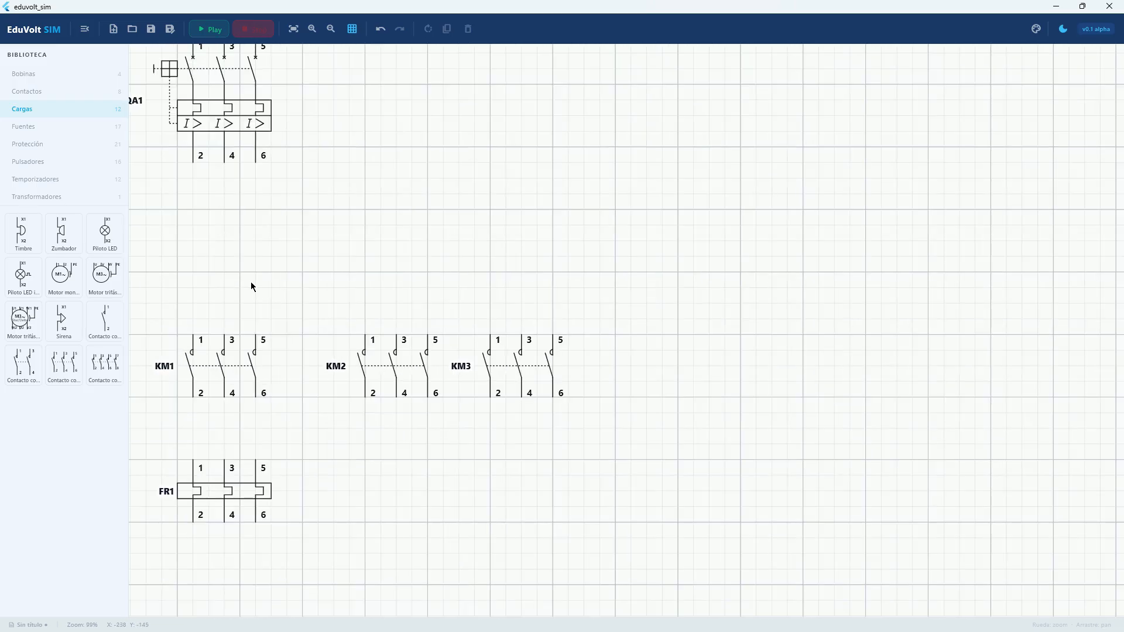
scroll(251, 285, "up", 3)
left_click(86, 29)
left_click_drag(179, 247, 298, 487)
left_click_drag(291, 305, 337, 311)
scroll(328, 305, "down", 3)
left_click_drag(257, 562, 254, 326)
left_click_drag(245, 438, 180, 543)
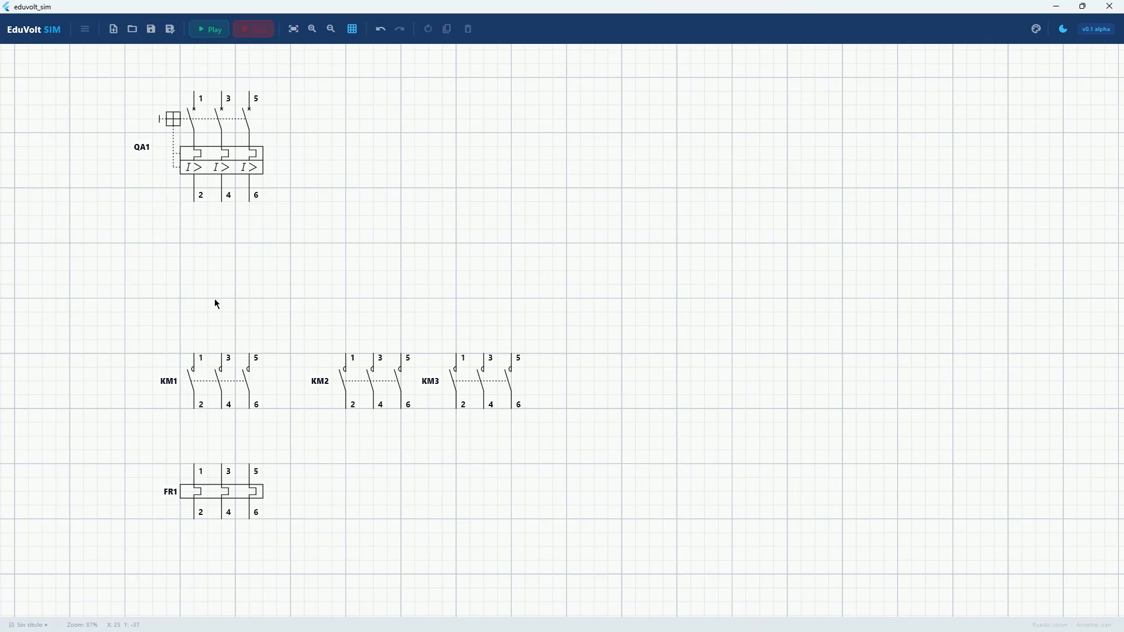
Try the QM identification prefix on the three-pole breaker and restore it to QA
left_click(223, 156)
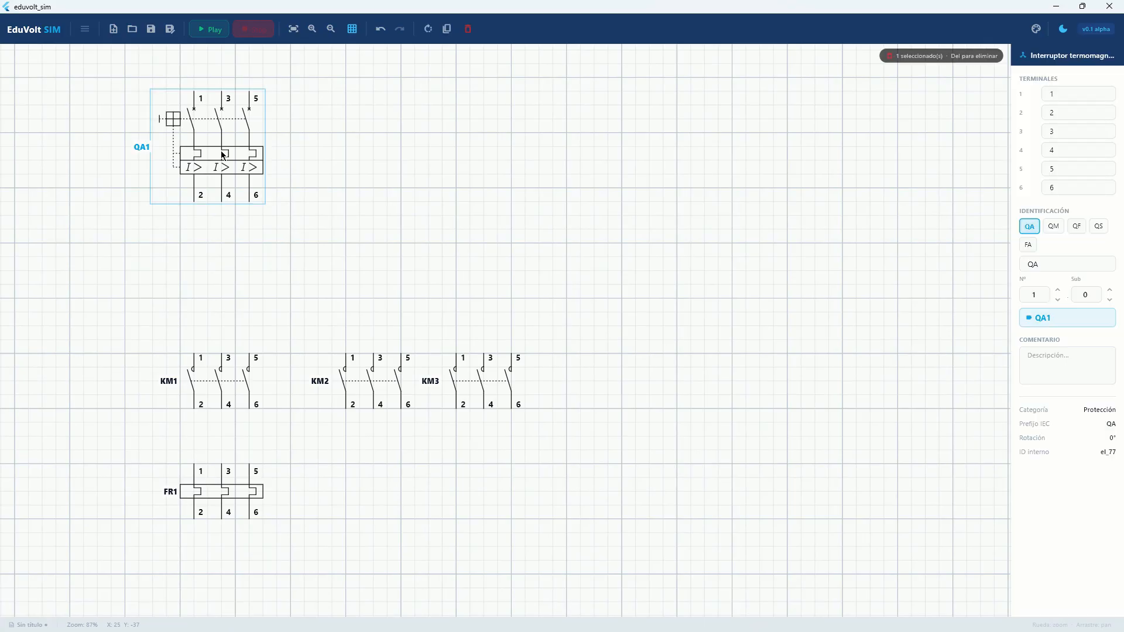
scroll(220, 126, "up", 5)
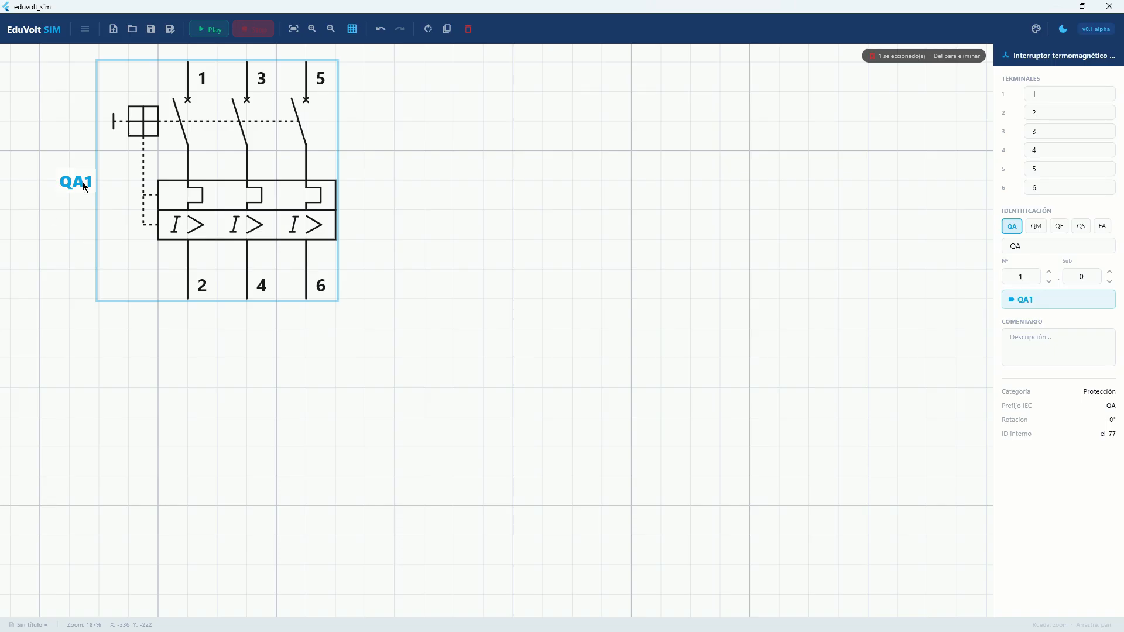
left_click(1036, 226)
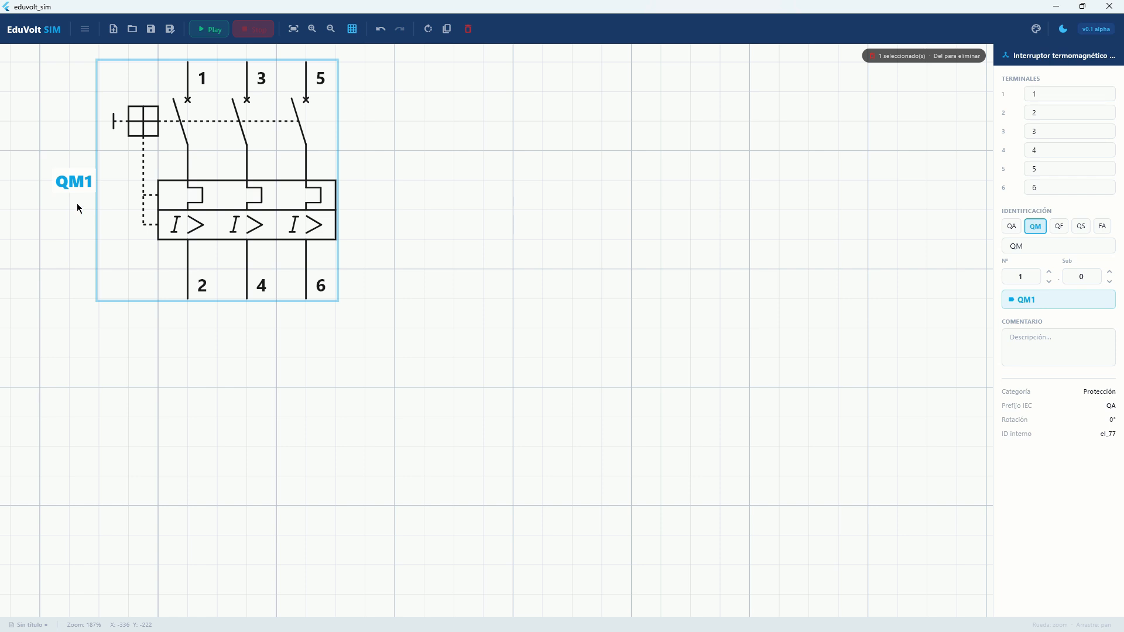
left_click(1013, 228)
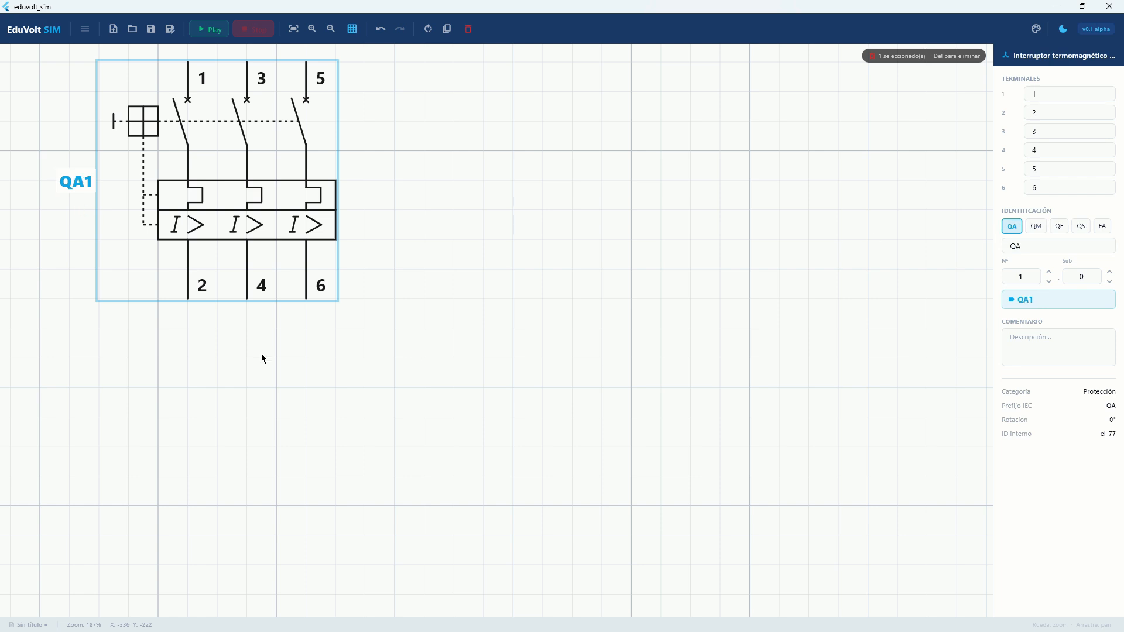
Wire source lines L1, L2 and L3 to terminals 1, 3 and 5 of breaker QA1
left_click_drag(231, 351, 291, 402)
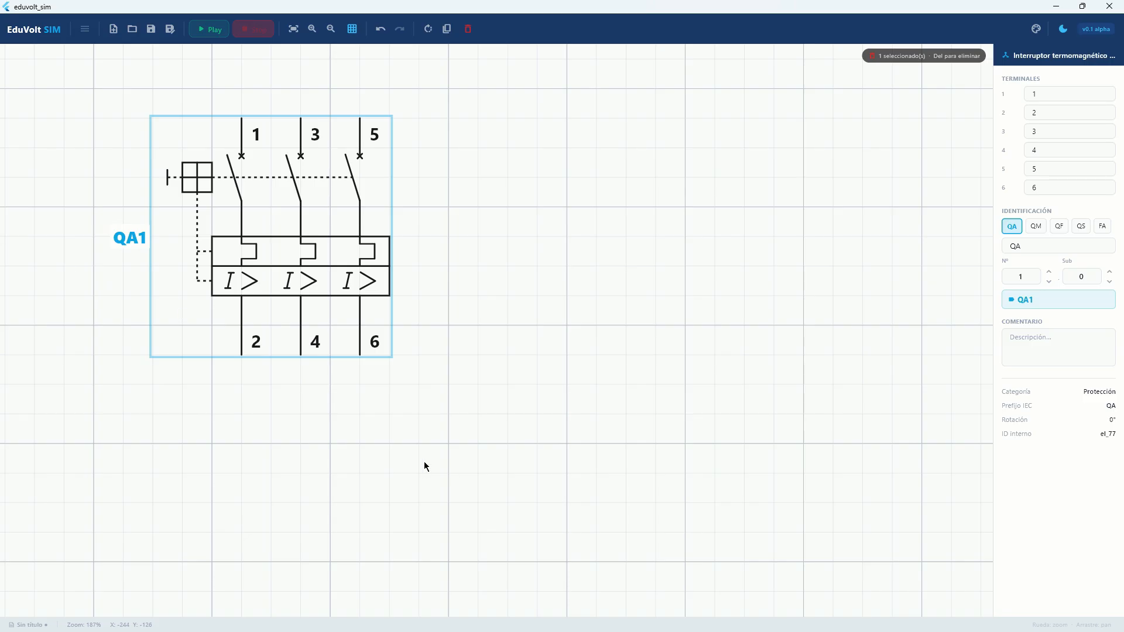
left_click_drag(425, 466, 411, 461)
scroll(113, 343, "down", 4)
left_click(211, 458)
left_click_drag(394, 167, 411, 305)
left_click_drag(256, 404, 258, 440)
left_click(227, 238)
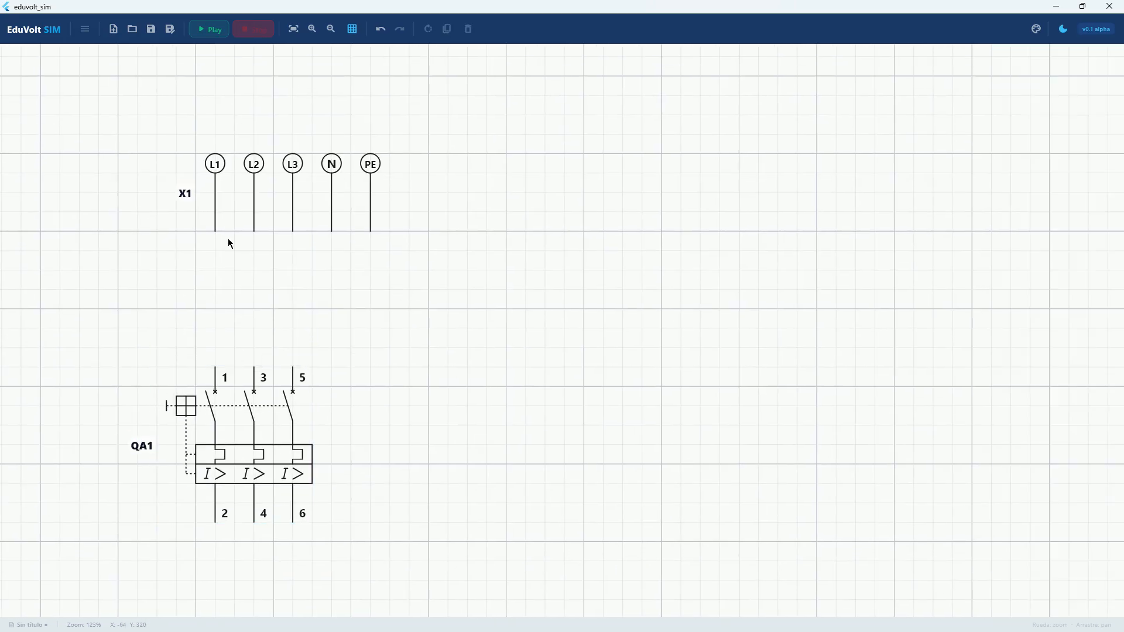
scroll(223, 233, "up", 3)
left_click(216, 231)
left_click_drag(216, 231, 196, 175)
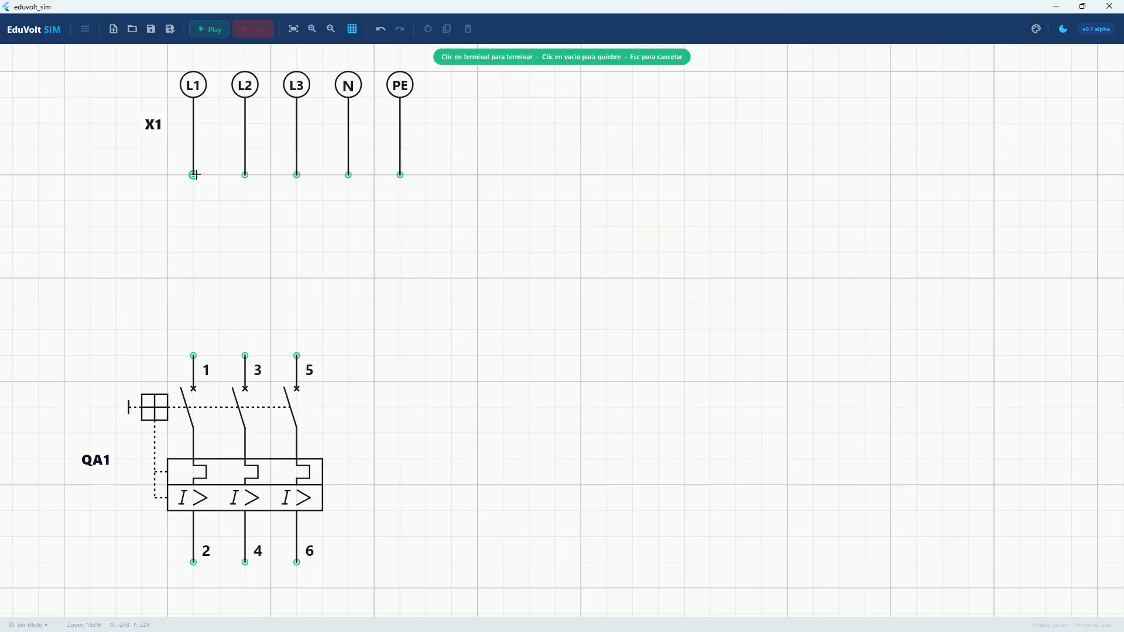
left_click(193, 355)
left_click(245, 175)
left_click(245, 355)
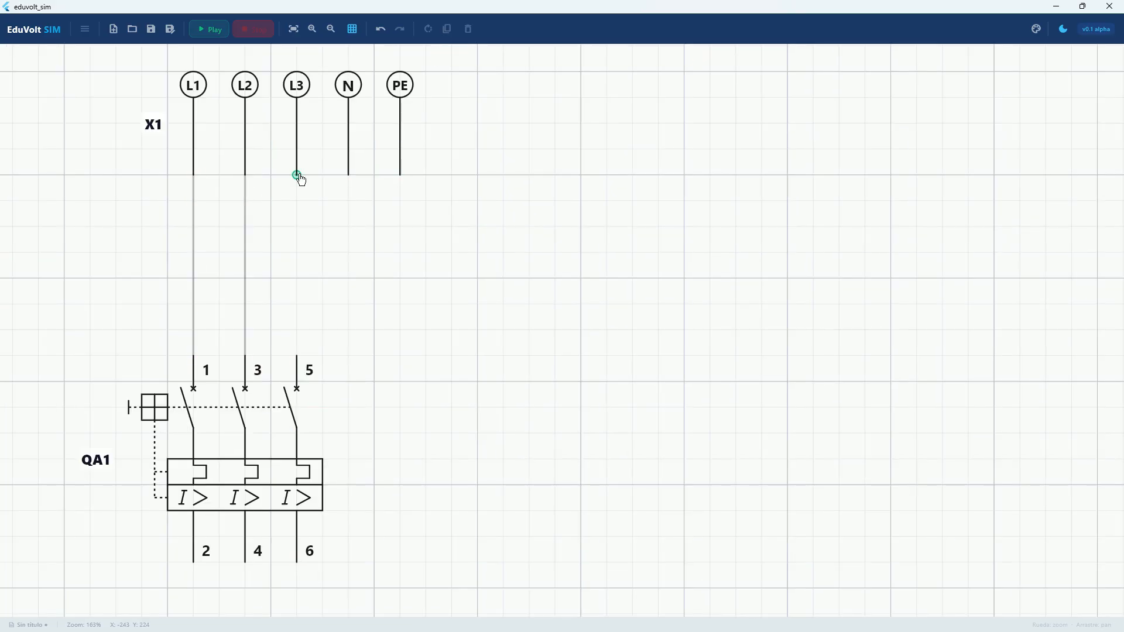
left_click(296, 175)
left_click(296, 355)
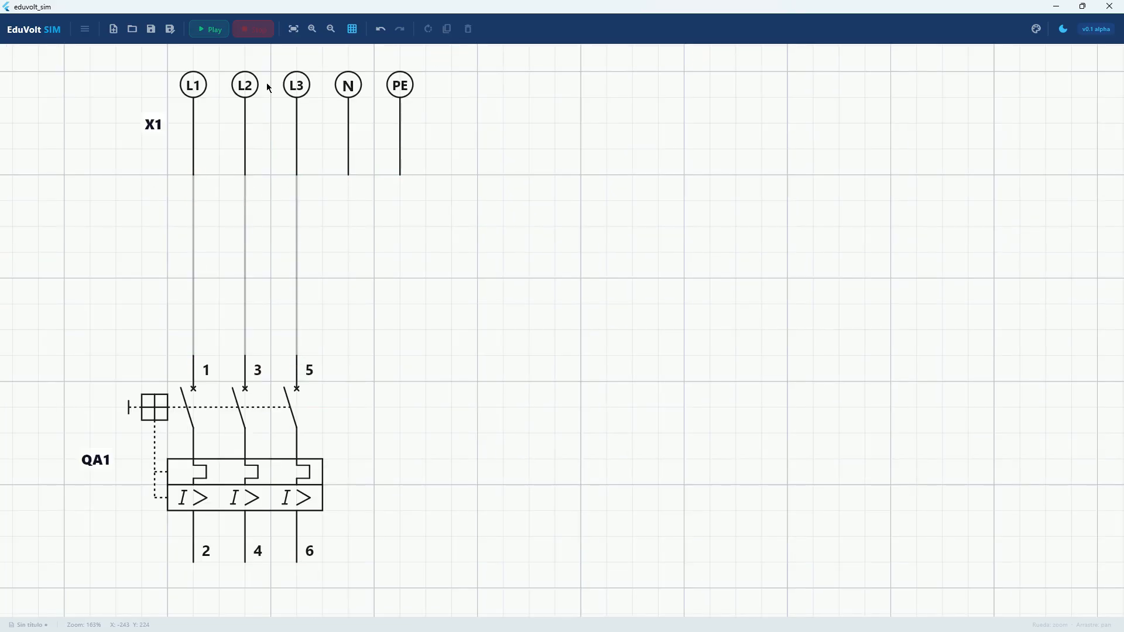
Turn off the grid on the drawing canvas
left_click(352, 28)
scroll(201, 338, "down", 1)
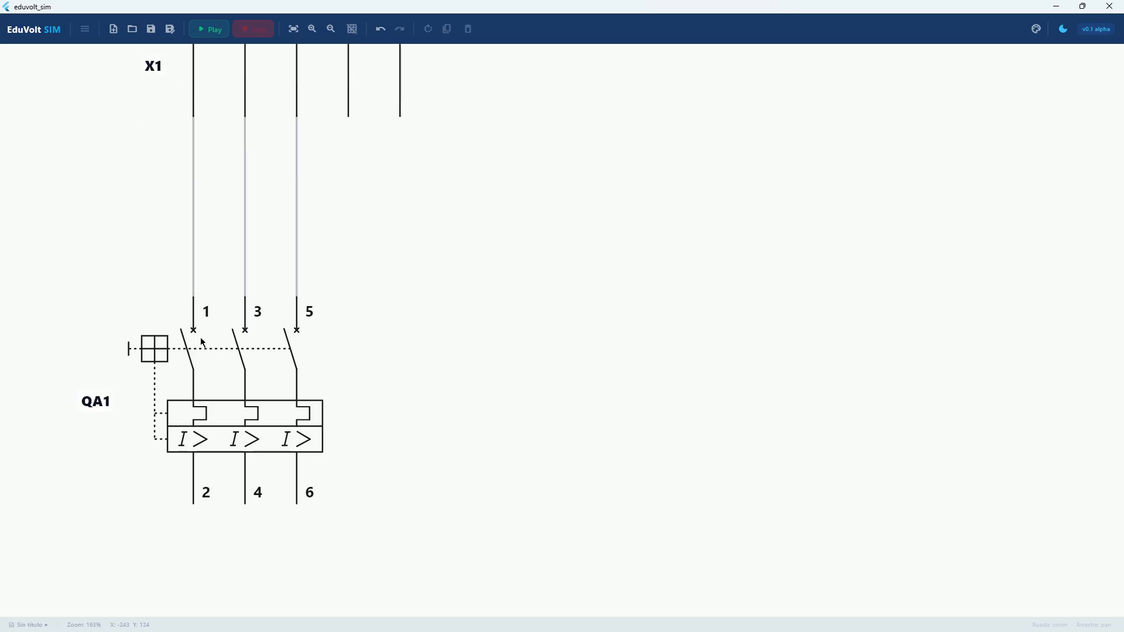
scroll(201, 338, "up", 2)
left_click_drag(257, 244, 216, 184)
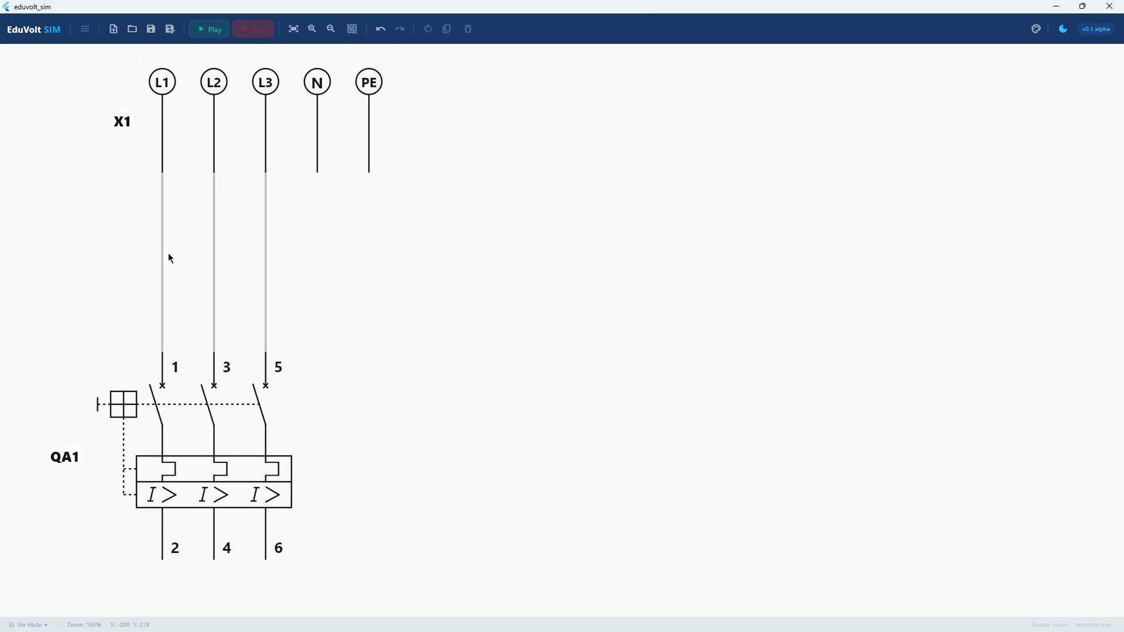
Examine the layout below breaker QA1 and the identification properties of contactors KM1 and KM2
scroll(200, 297, "down", 4)
scroll(202, 331, "down", 2)
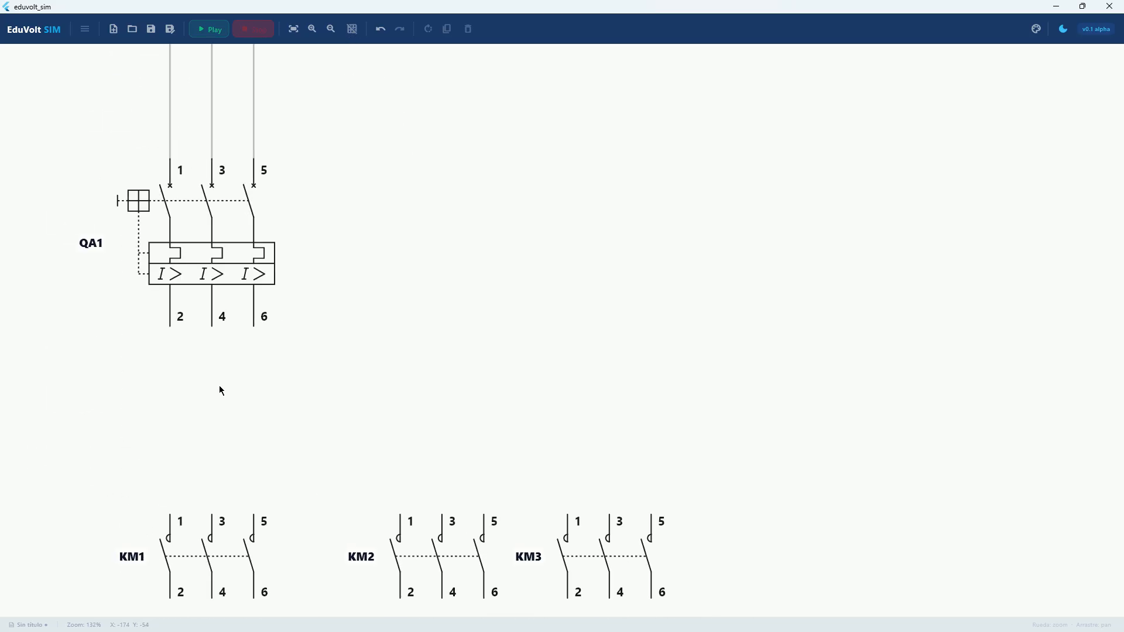
scroll(208, 382, "down", 3)
scroll(205, 375, "down", 2)
scroll(178, 267, "up", 2)
left_click_drag(313, 344, 241, 310)
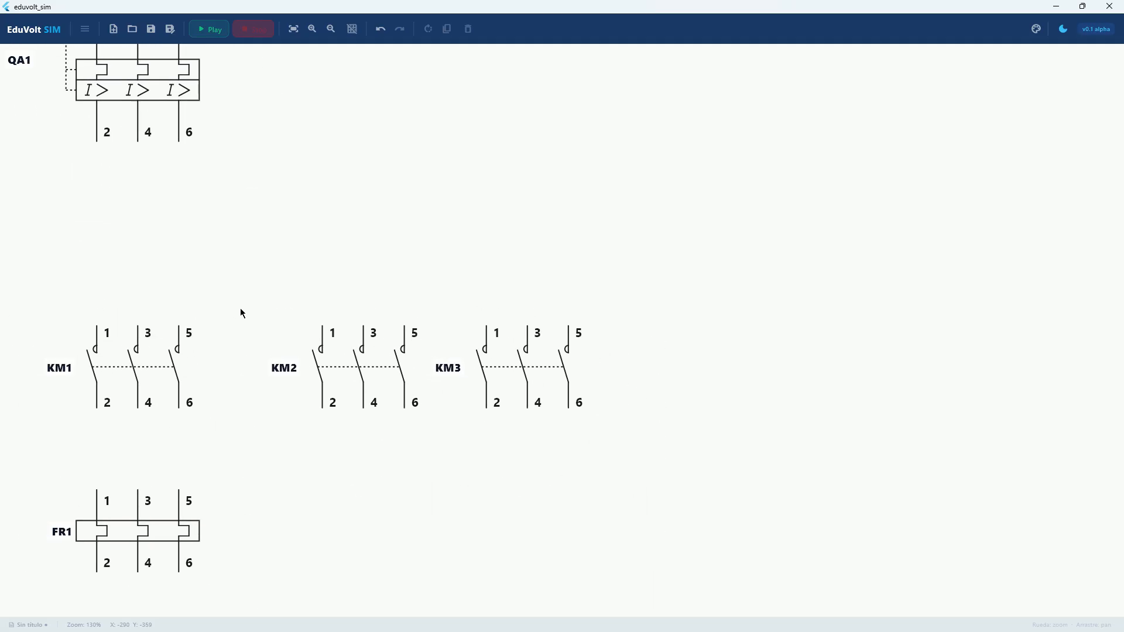
left_click(113, 374)
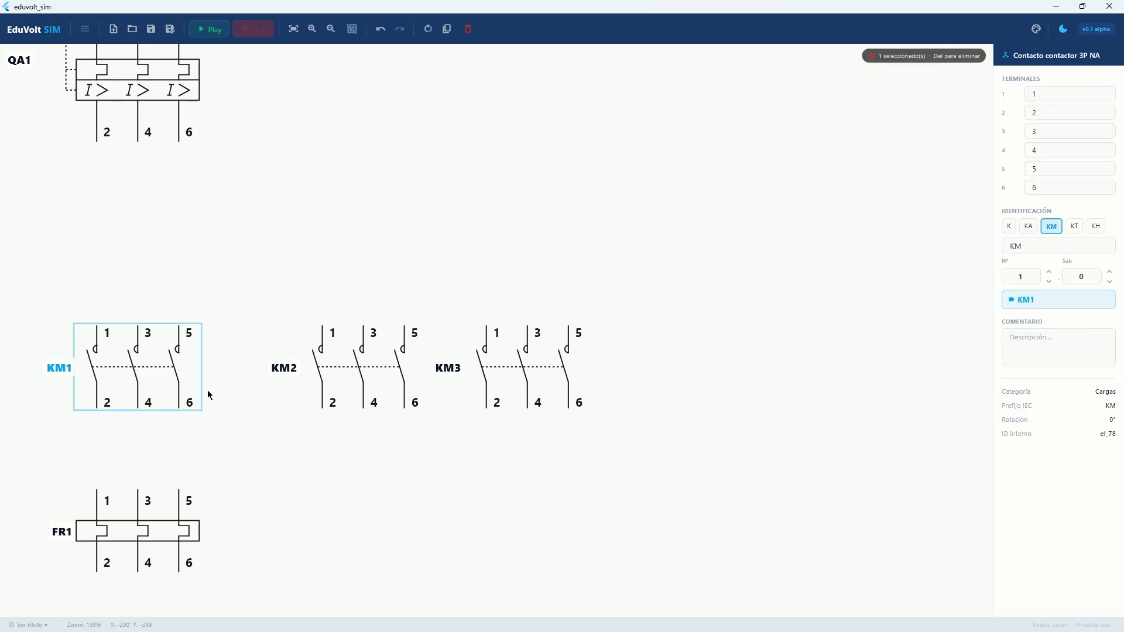
left_click_drag(351, 414, 210, 411)
left_click(255, 369)
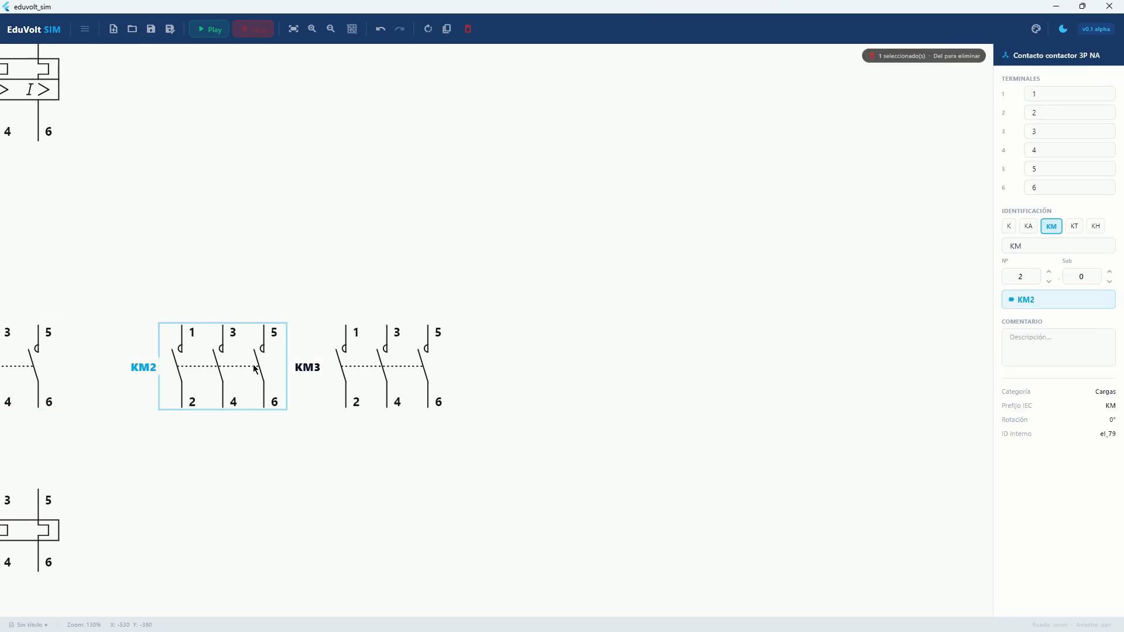
scroll(247, 384, "up", 3)
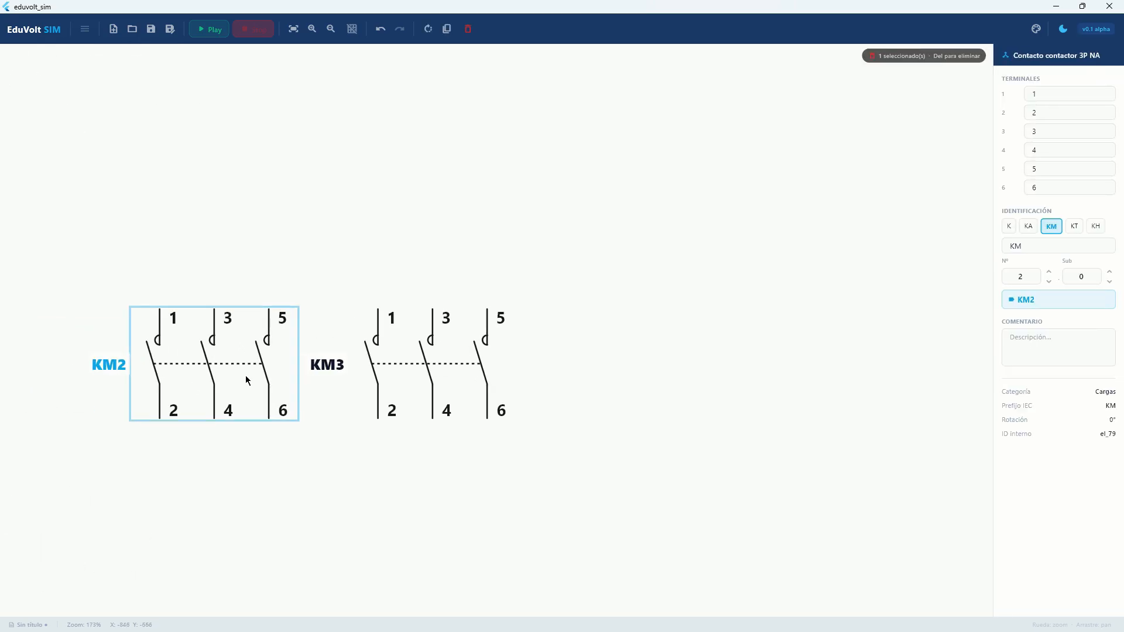
Wire terminals 2, 4 and 6 of breaker QA1 to terminals 1, 3 and 5 of contactor KM1
scroll(246, 376, "down", 1)
left_click_drag(246, 375, 501, 360)
left_click(303, 376)
scroll(329, 367, "up", 3)
scroll(329, 367, "down", 3)
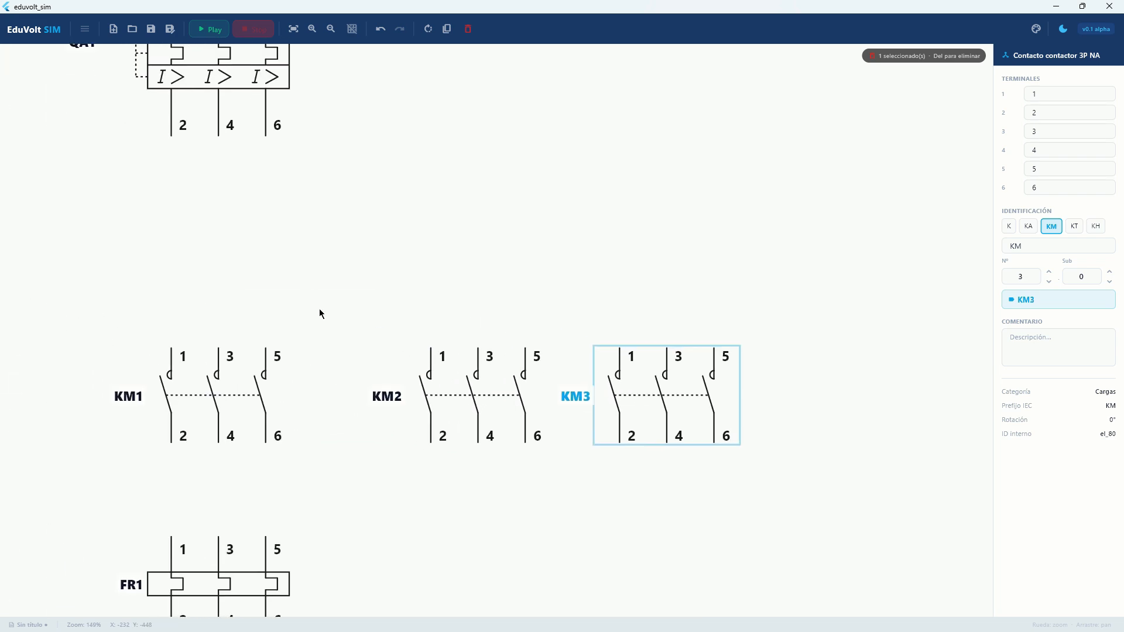
left_click(177, 146)
left_click(177, 358)
left_click(224, 147)
left_click(224, 359)
left_click(271, 146)
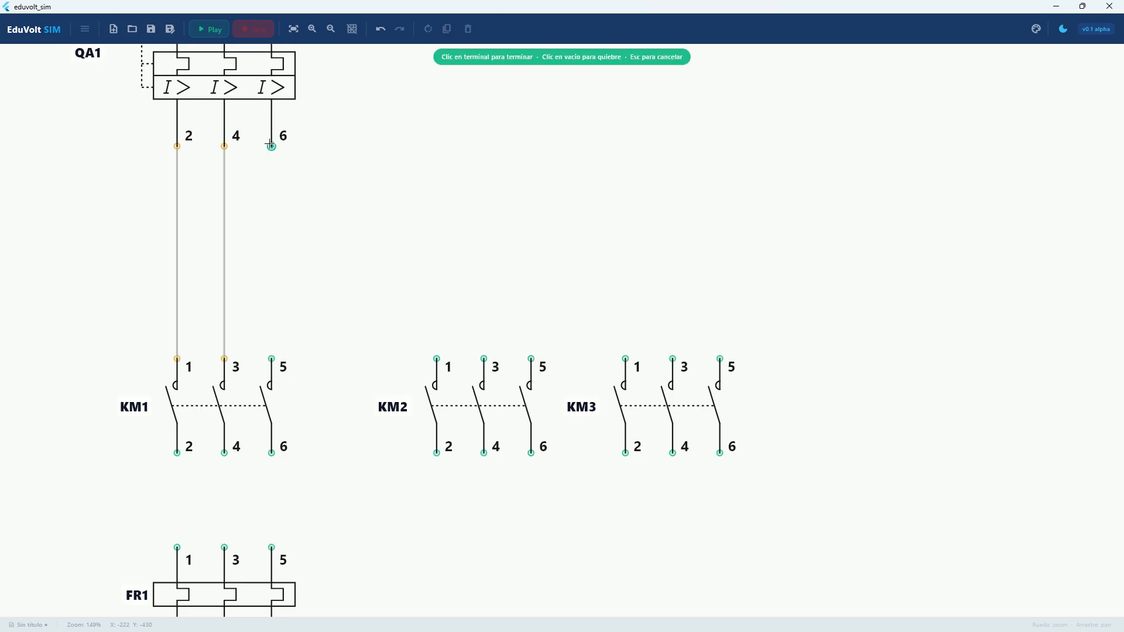
left_click(271, 359)
Wire terminals 2, 4 and 6 of contactor KM1 to terminals 1, 3 and 5 of thermal relay FR1
left_click_drag(264, 278, 314, 132)
left_click_drag(288, 471, 258, 428)
left_click(197, 265)
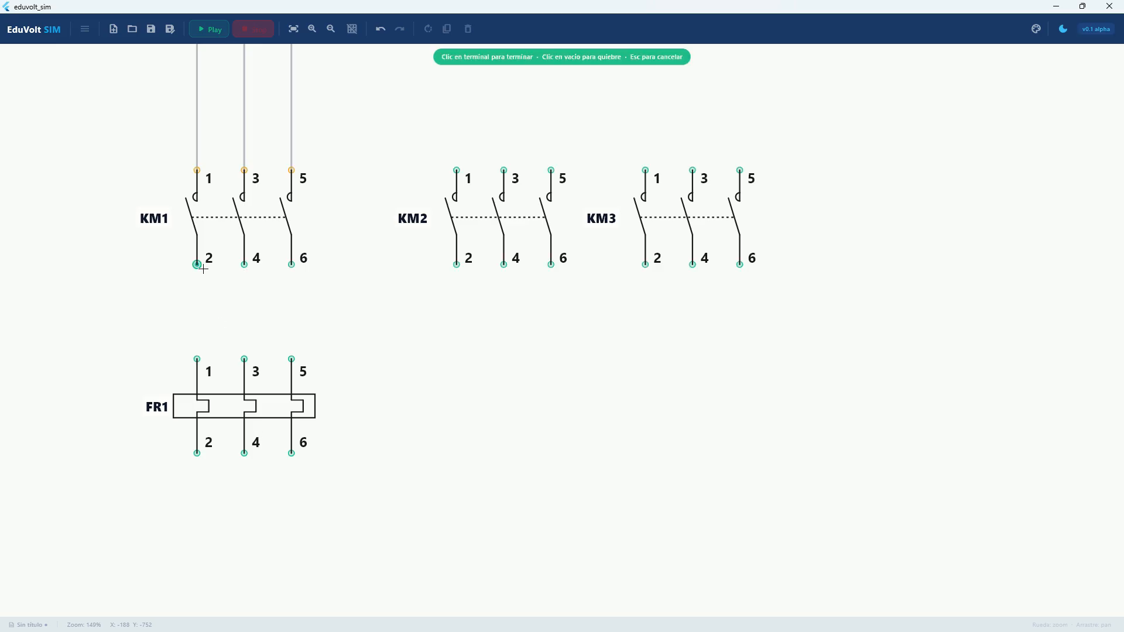
left_click(195, 359)
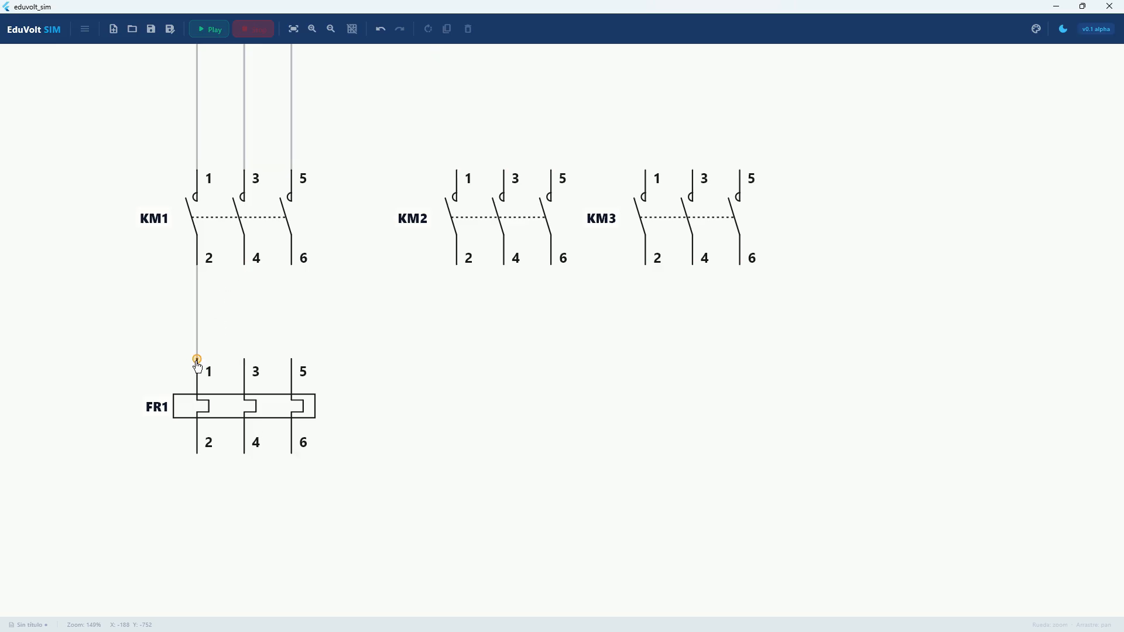
left_click(245, 264)
left_click(244, 359)
left_click(292, 264)
left_click(292, 359)
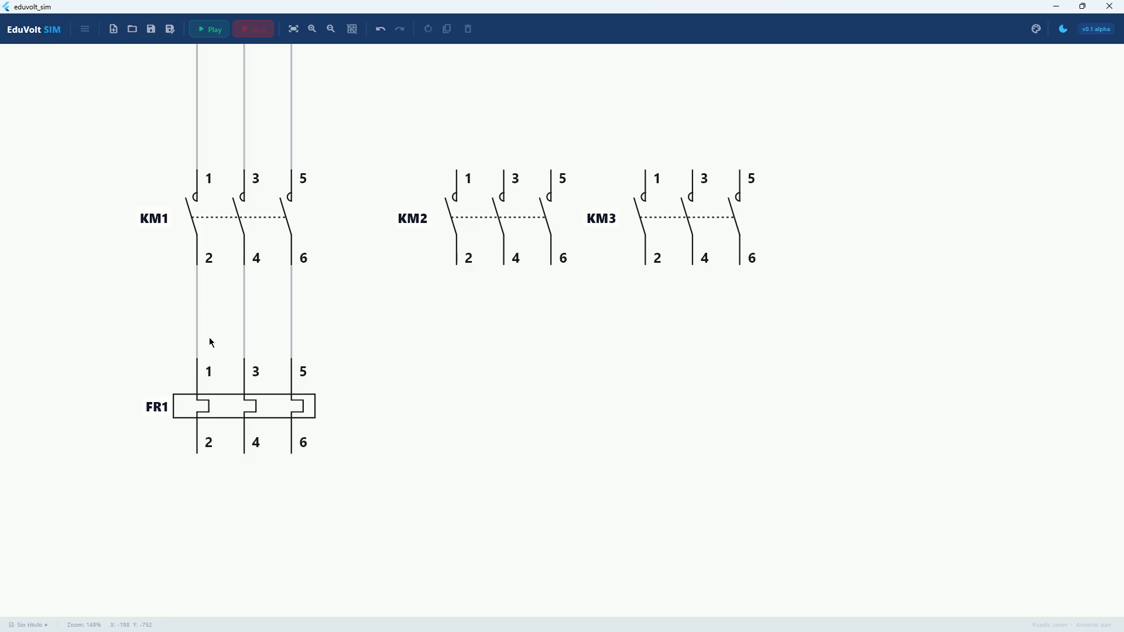
Wire terminals 2, 4 and 6 of thermal relay FR1 to motor terminals U1, V1 and W1
left_click(209, 252)
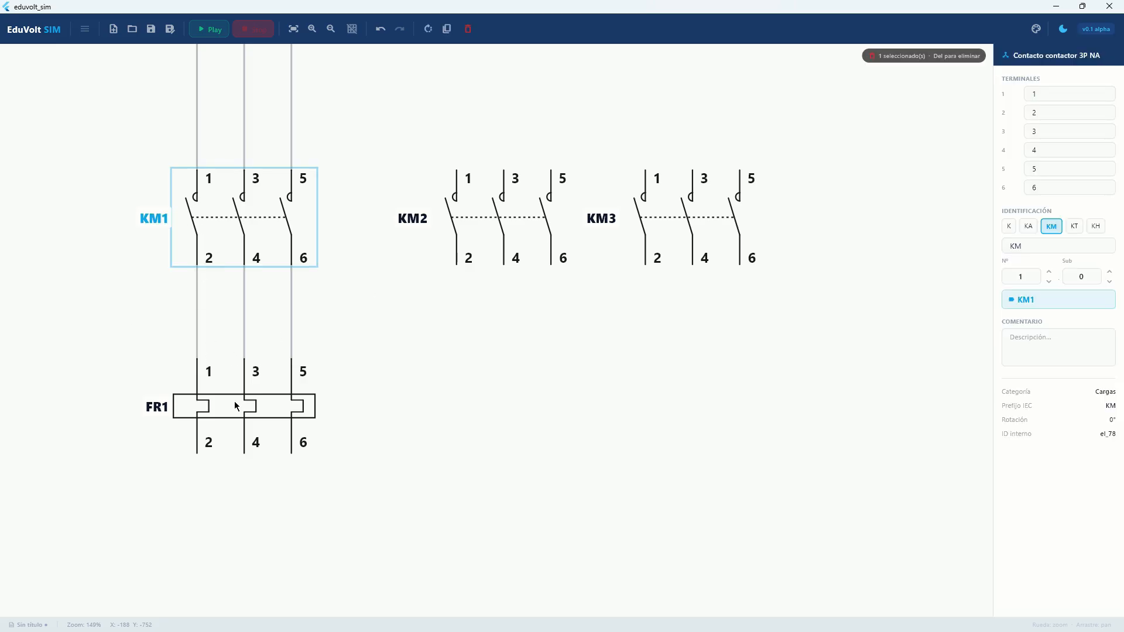
left_click(253, 507)
scroll(252, 497, "down", 5)
scroll(251, 466, "right", 1)
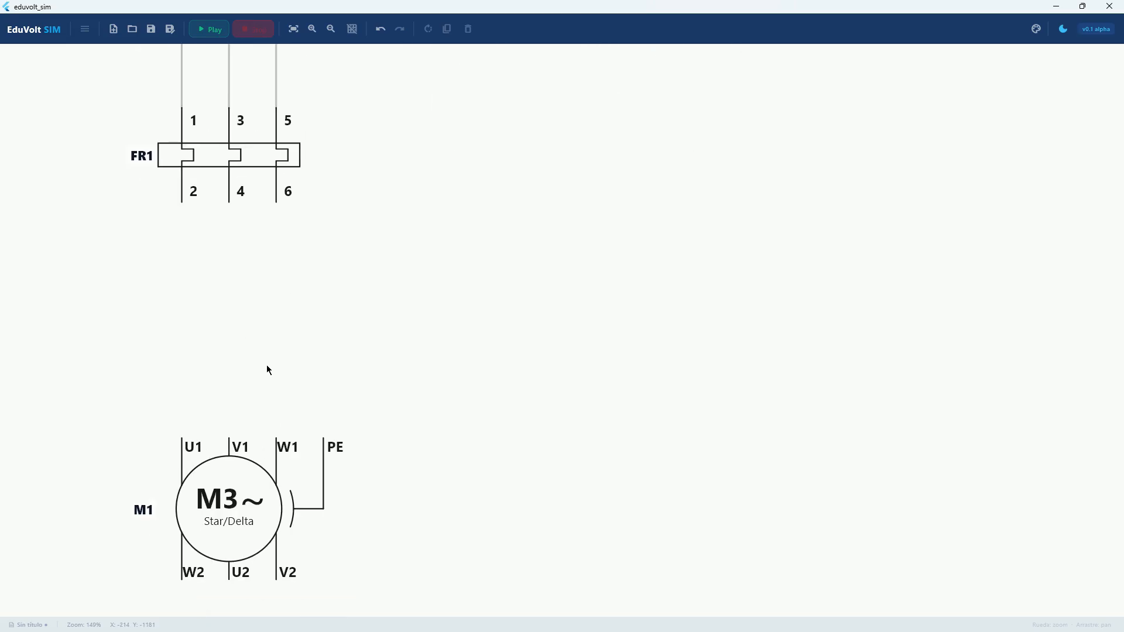
scroll(193, 508, "up", 2)
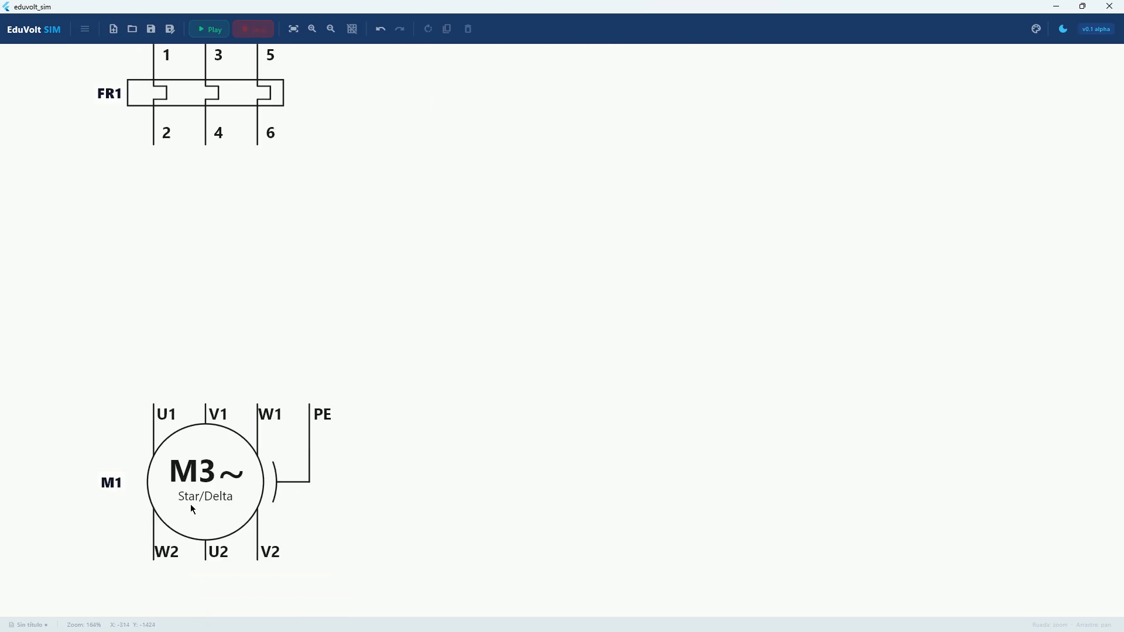
scroll(169, 452, "up", 1)
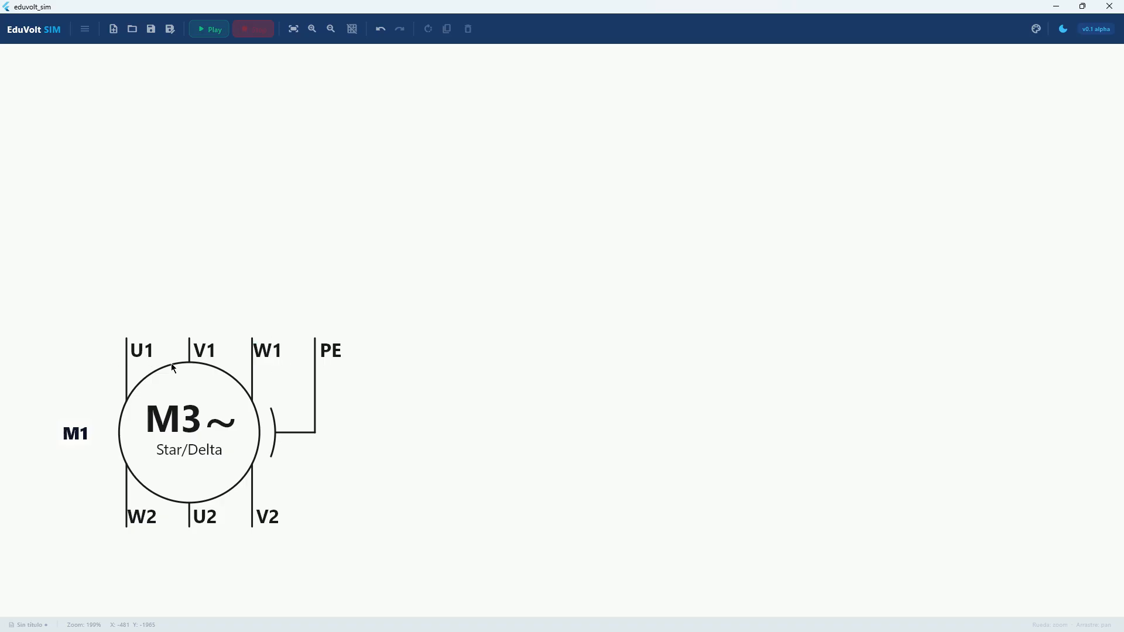
scroll(197, 243, "down", 3)
left_click(161, 149)
left_click(161, 376)
left_click(206, 148)
left_click(206, 376)
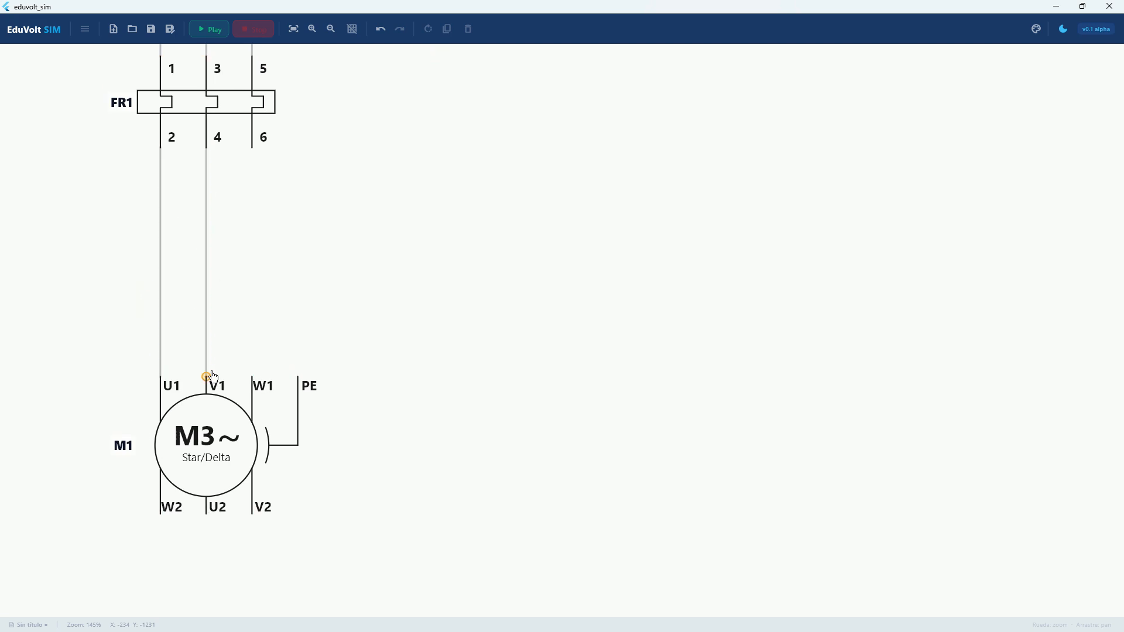
left_click(252, 148)
left_click(251, 377)
Examine the motor's lower terminals, contactors KM2 and KM3, and the motor's PE terminal
scroll(196, 464, "down", 1)
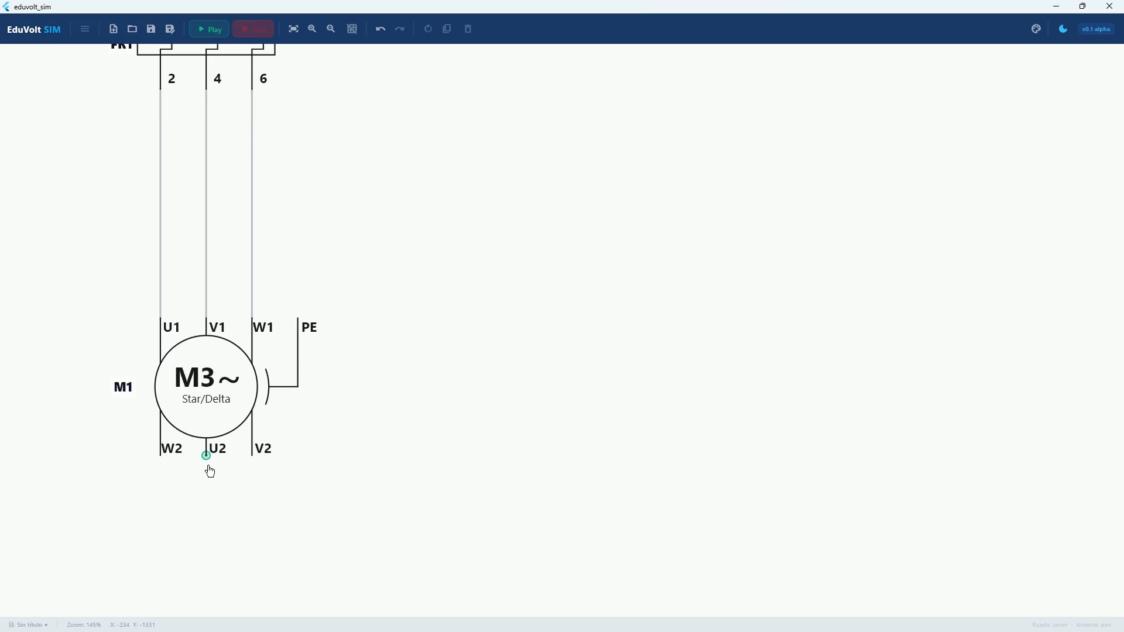
scroll(231, 467, "down", 5)
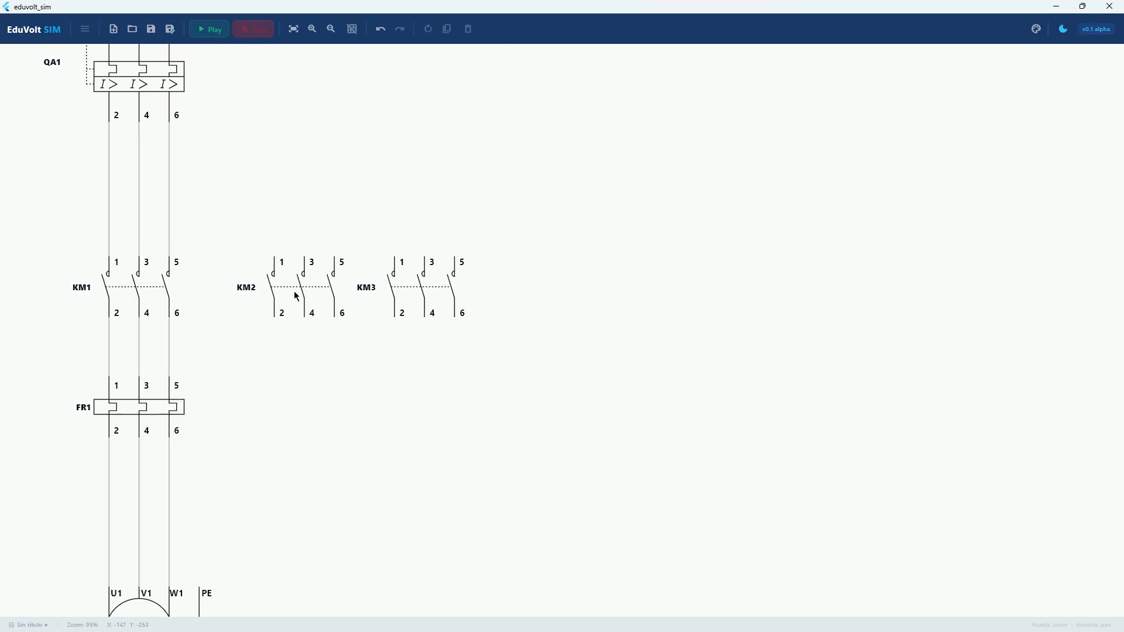
scroll(301, 292, "up", 3)
left_click(303, 293)
left_click(424, 297)
left_click(290, 294)
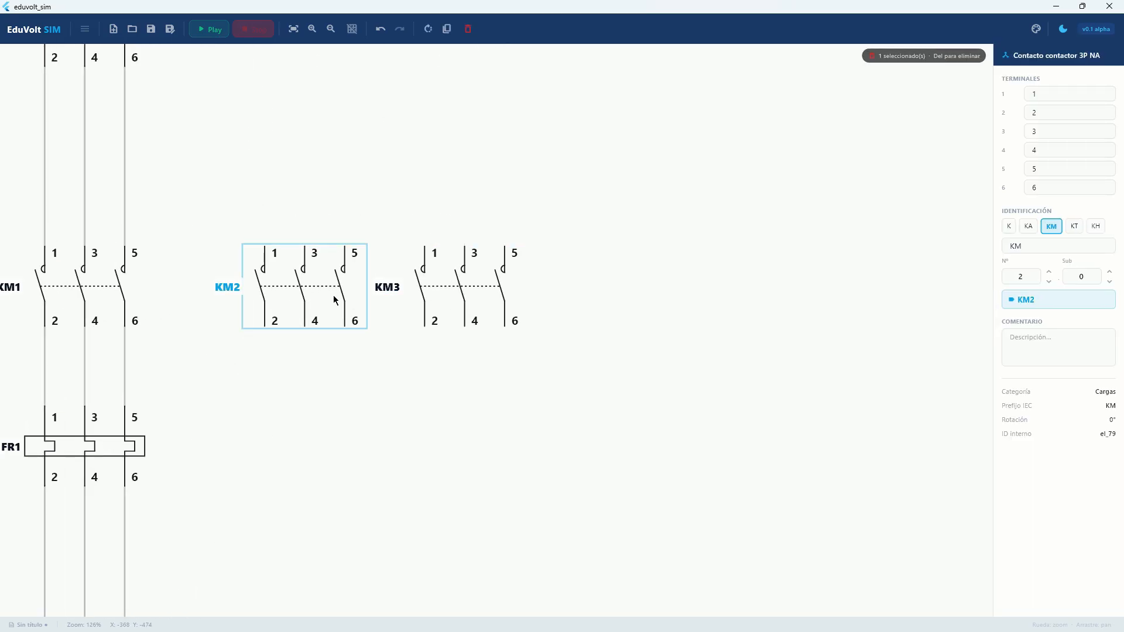
left_click(437, 294)
scroll(353, 321, "down", 3)
left_click_drag(255, 422, 256, 324)
scroll(211, 487, "up", 4)
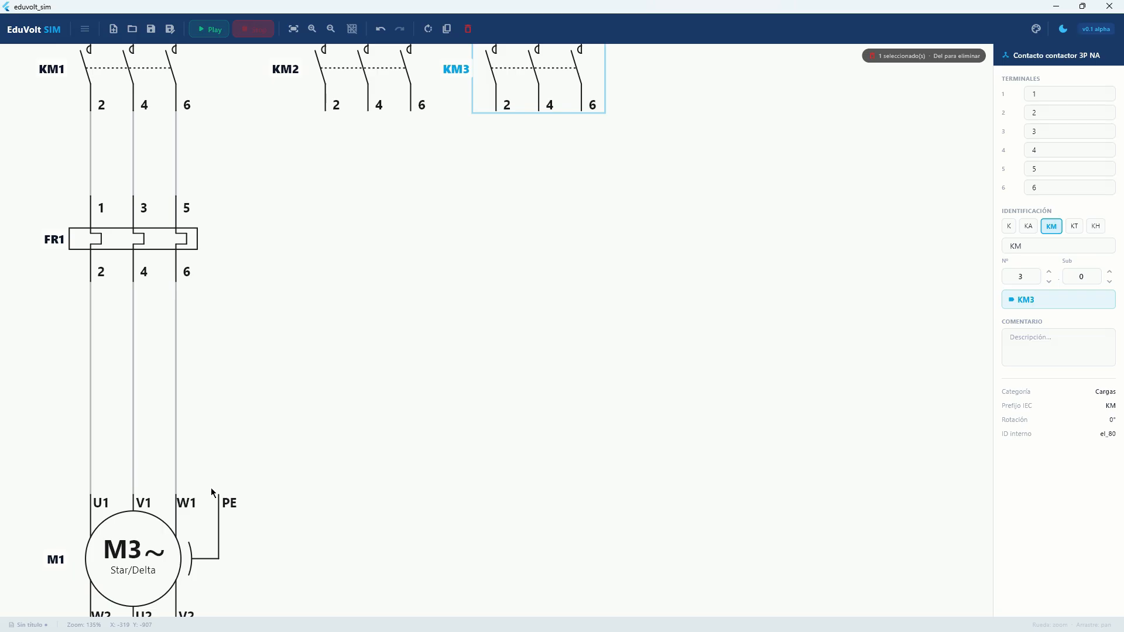
scroll(212, 491, "up", 1)
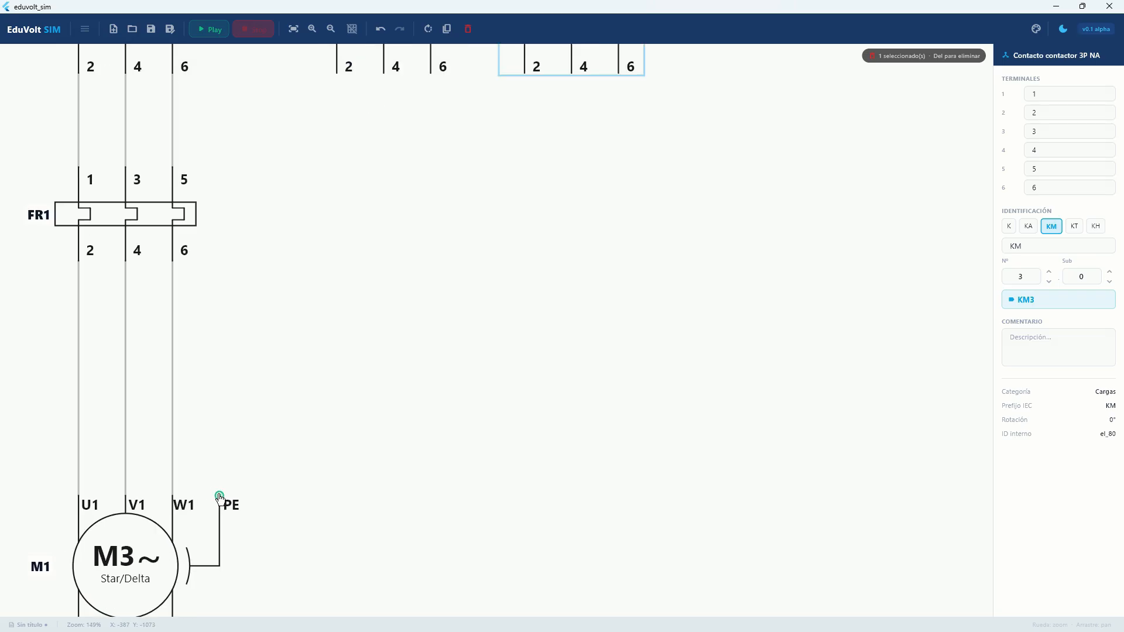
Wire the PE terminal of motor M1 to the PE terminal of supply X1
scroll(219, 497, "down", 7)
scroll(175, 222, "down", 2)
left_click_drag(175, 223, 169, 344)
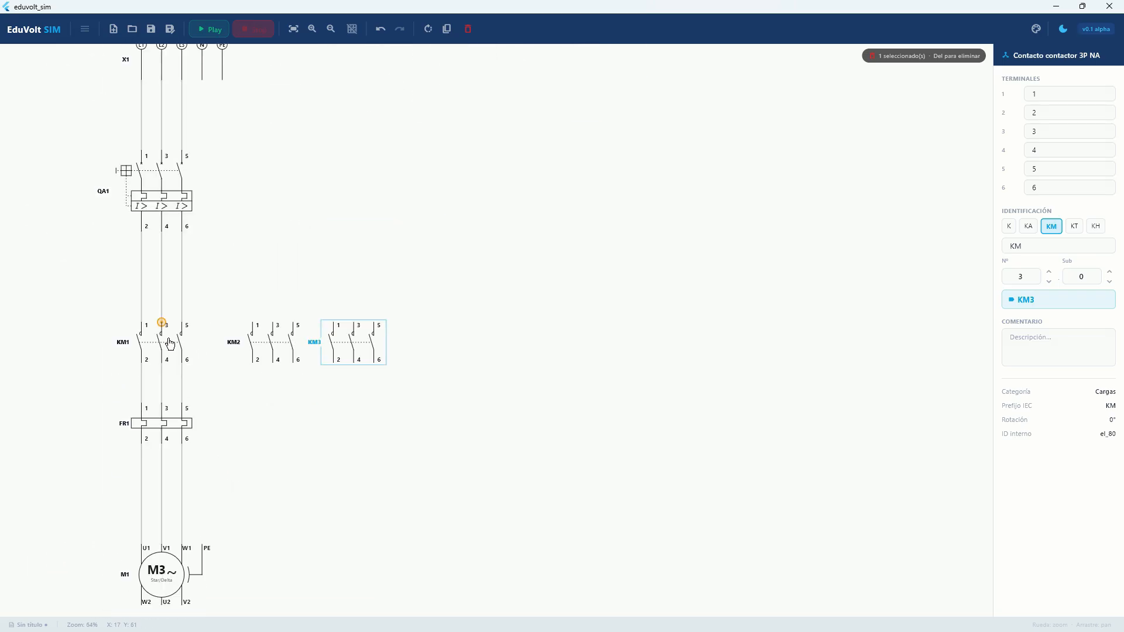
left_click(202, 545)
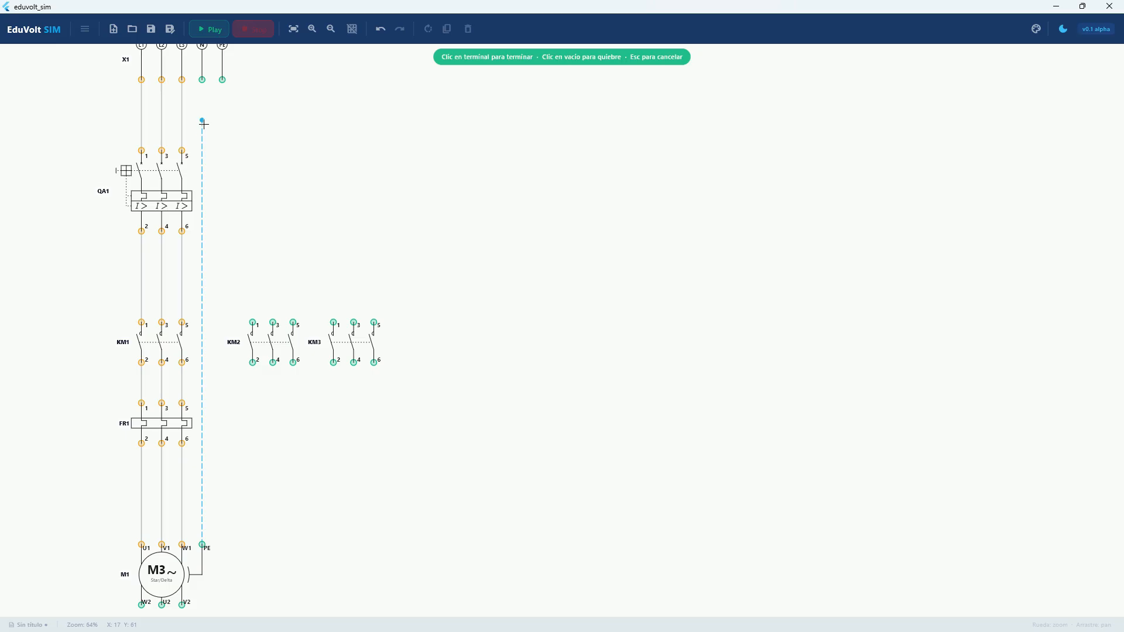
left_click(222, 80)
Inspect the route of the PE wire from supply X1 down to motor M1
scroll(222, 79, "up", 8)
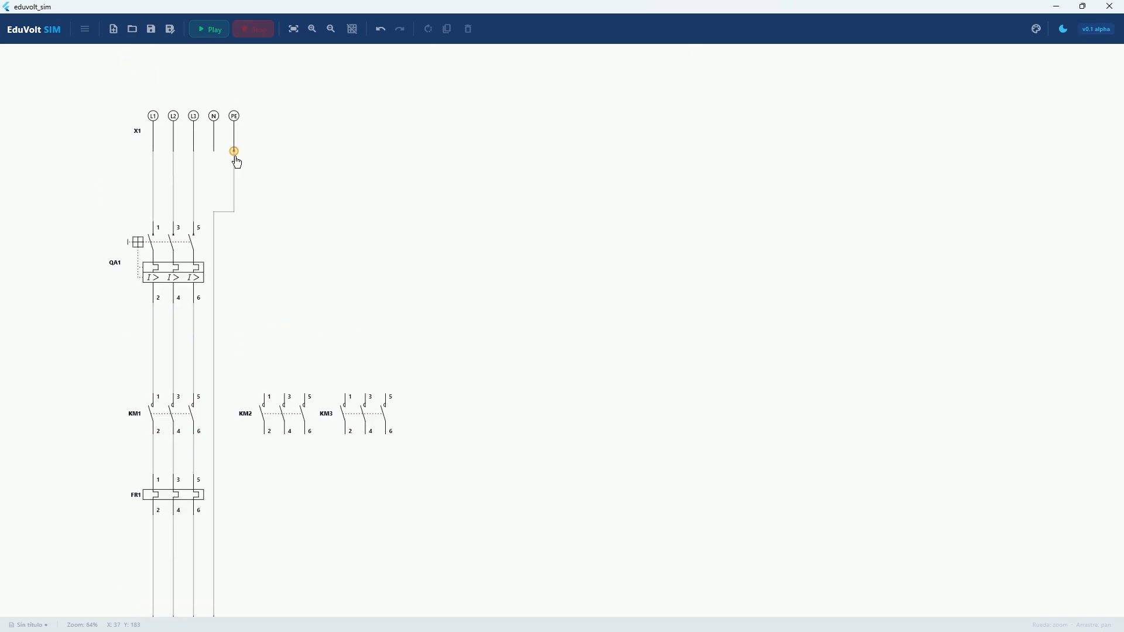
left_click(233, 230)
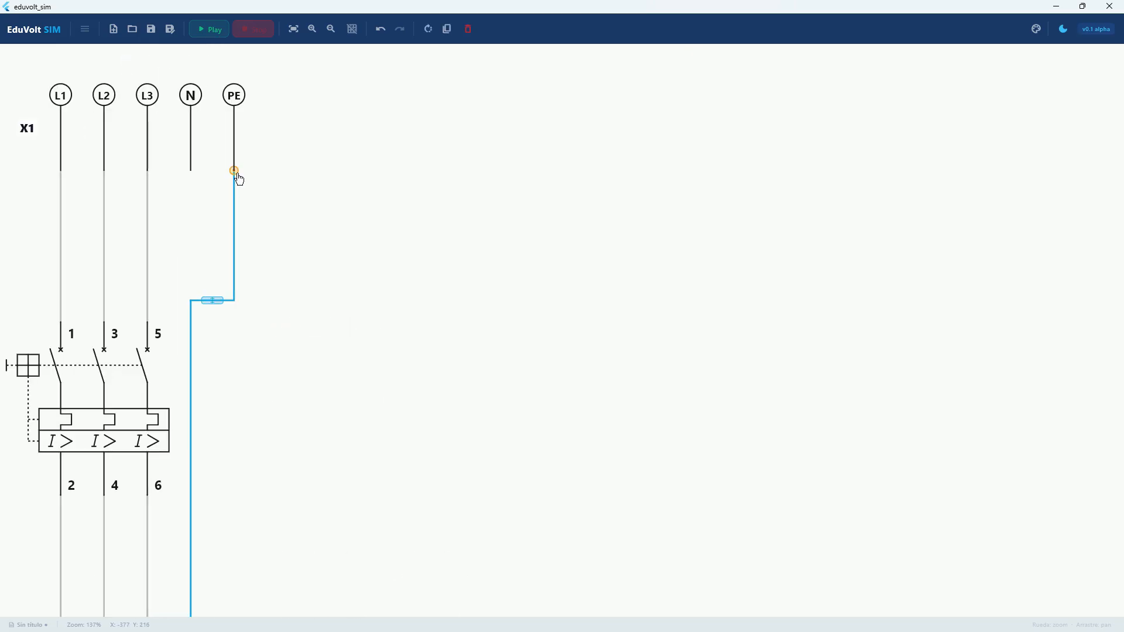
scroll(235, 173, "down", 4)
scroll(237, 275, "down", 7)
left_click(231, 498)
scroll(177, 497, "up", 5)
scroll(176, 498, "down", 3)
left_click_drag(179, 491, 154, 523)
scroll(198, 504, "down", 1)
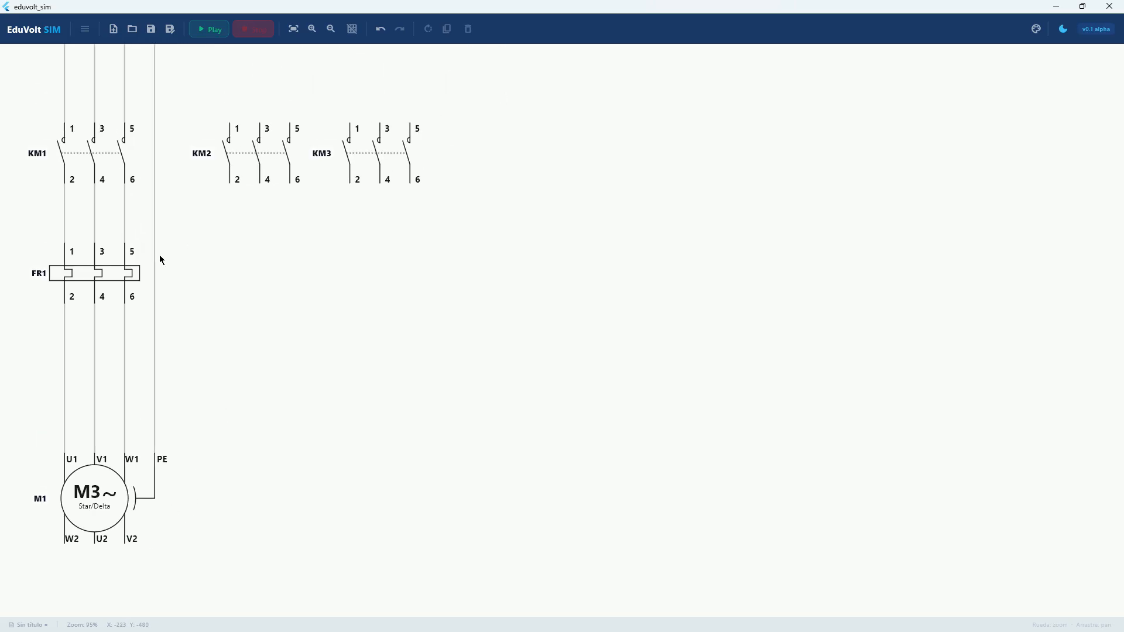
Wire motor terminal V2 to KM2 terminal 2 and U2 to KM2 terminal 4, routing both below the motor
left_click(126, 544)
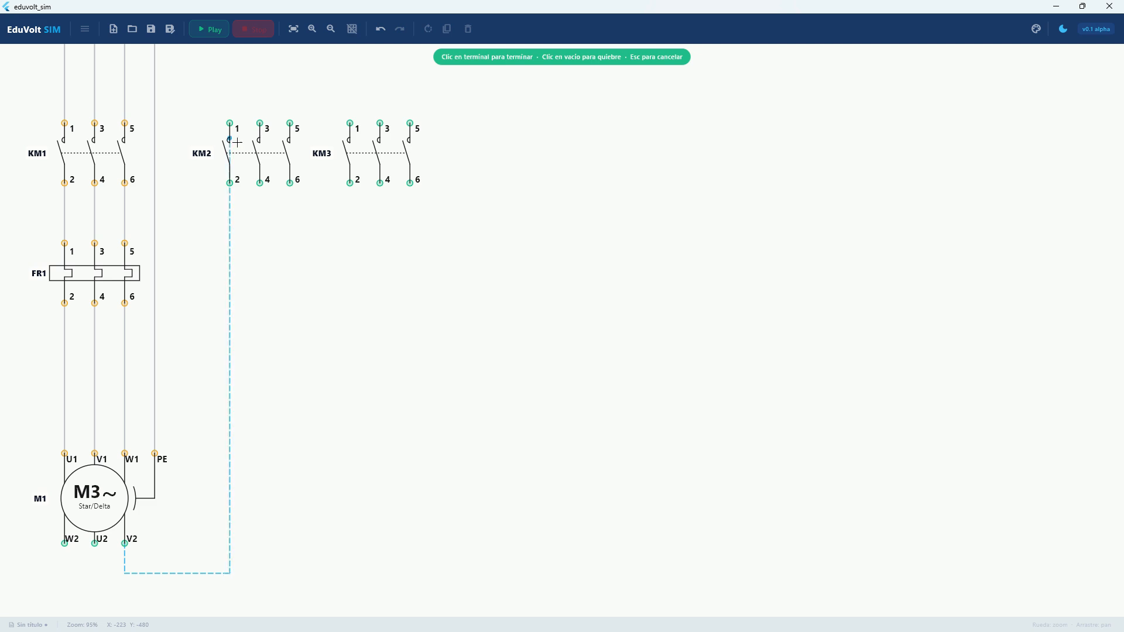
left_click(230, 183)
left_click_drag(185, 473, 155, 446)
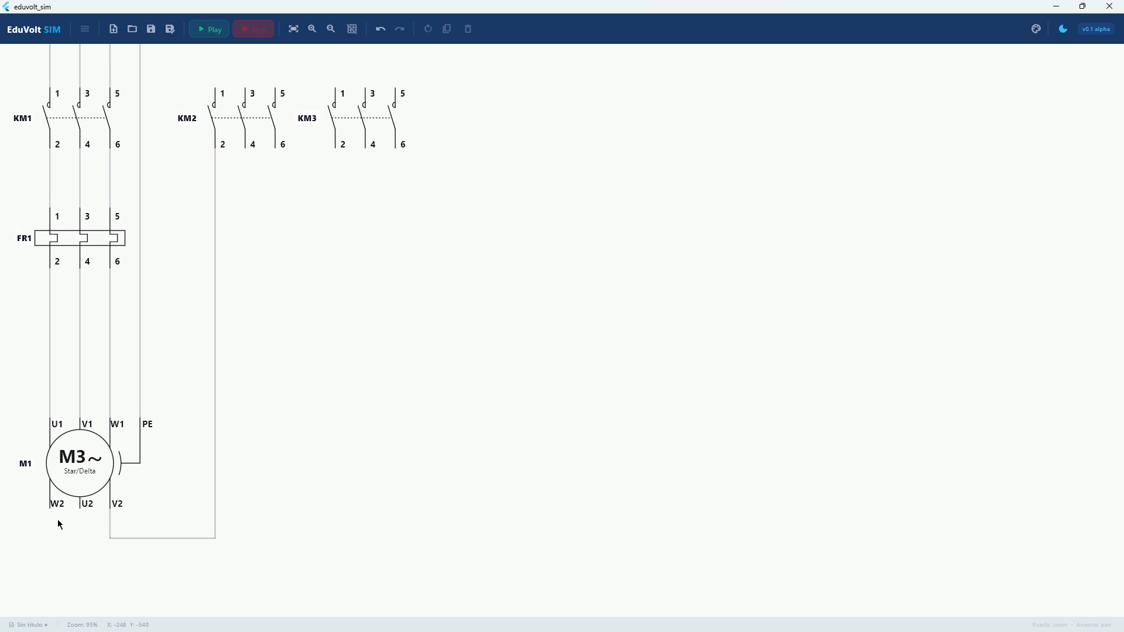
left_click(80, 508)
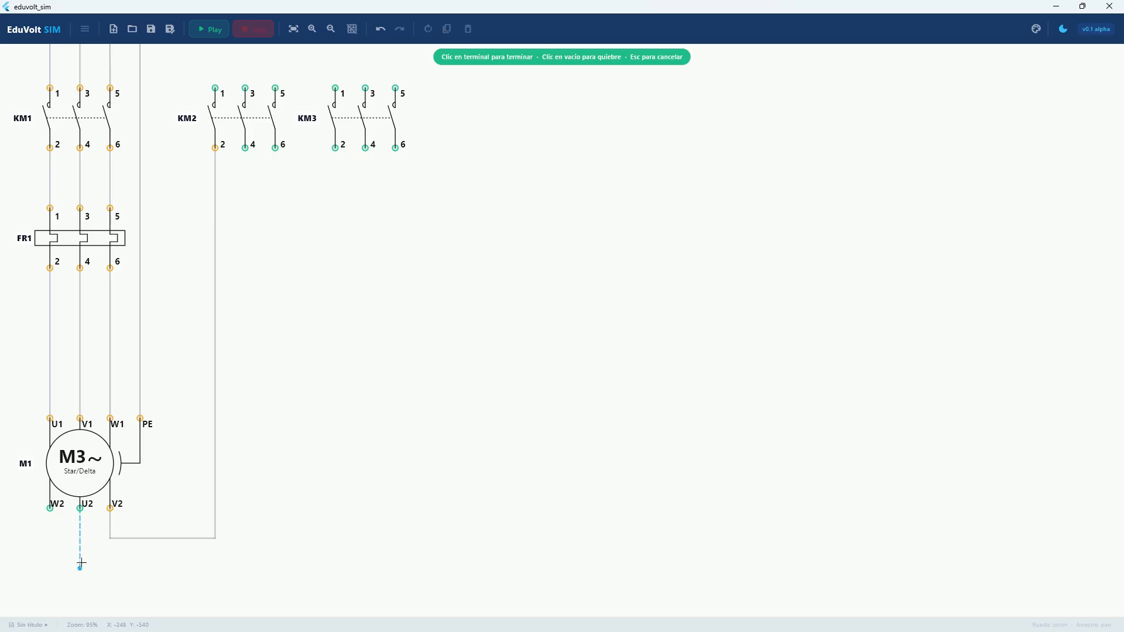
left_click(252, 569)
left_click(245, 148)
Wire motor terminal W2 to KM2 terminal 6 below the other two wires, showing the grid only while routing
left_click(353, 29)
left_click(51, 508)
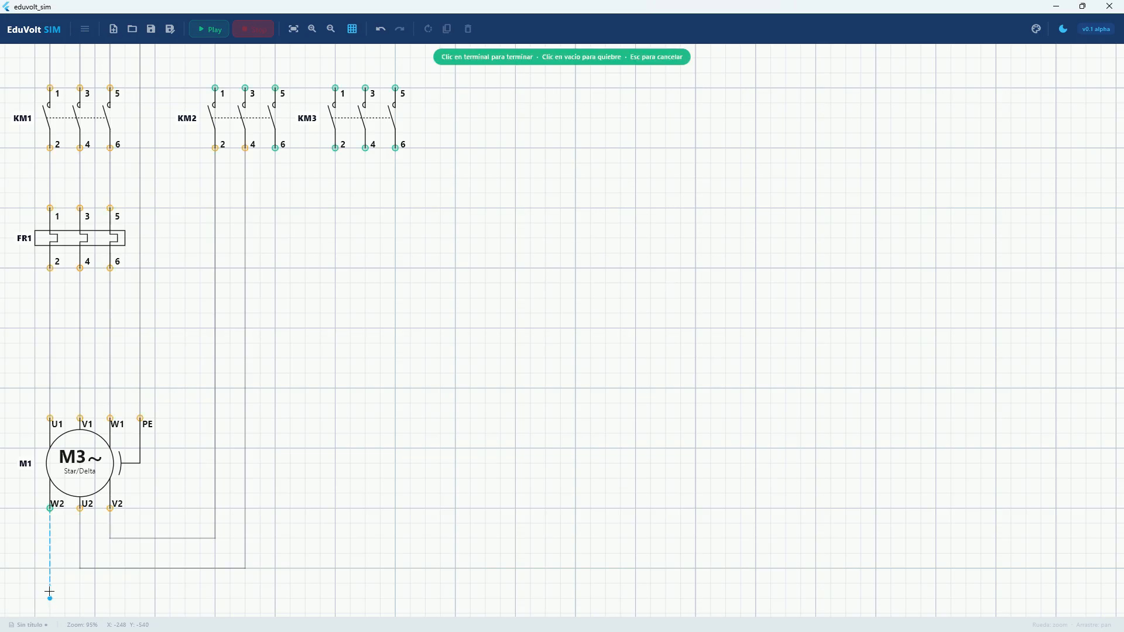
left_click(274, 598)
left_click(275, 149)
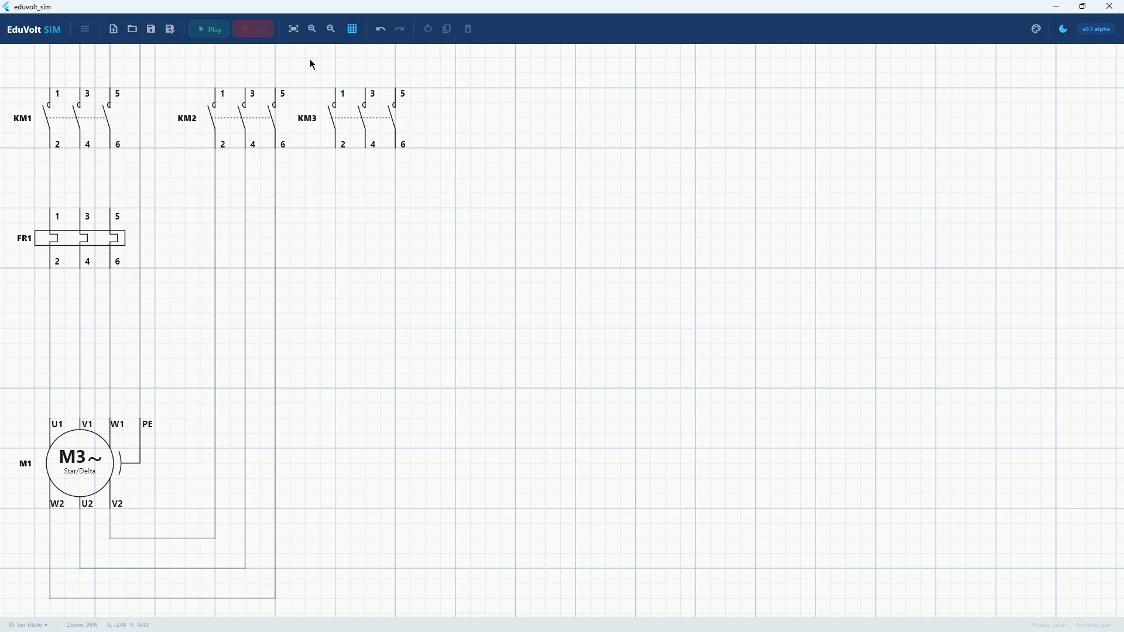
left_click(353, 29)
Wire terminal 2 of contactor KM3 to the line leaving KM2 terminal 6
left_click_drag(202, 426, 305, 389)
left_click_drag(356, 220, 199, 391)
scroll(191, 204, "up", 6)
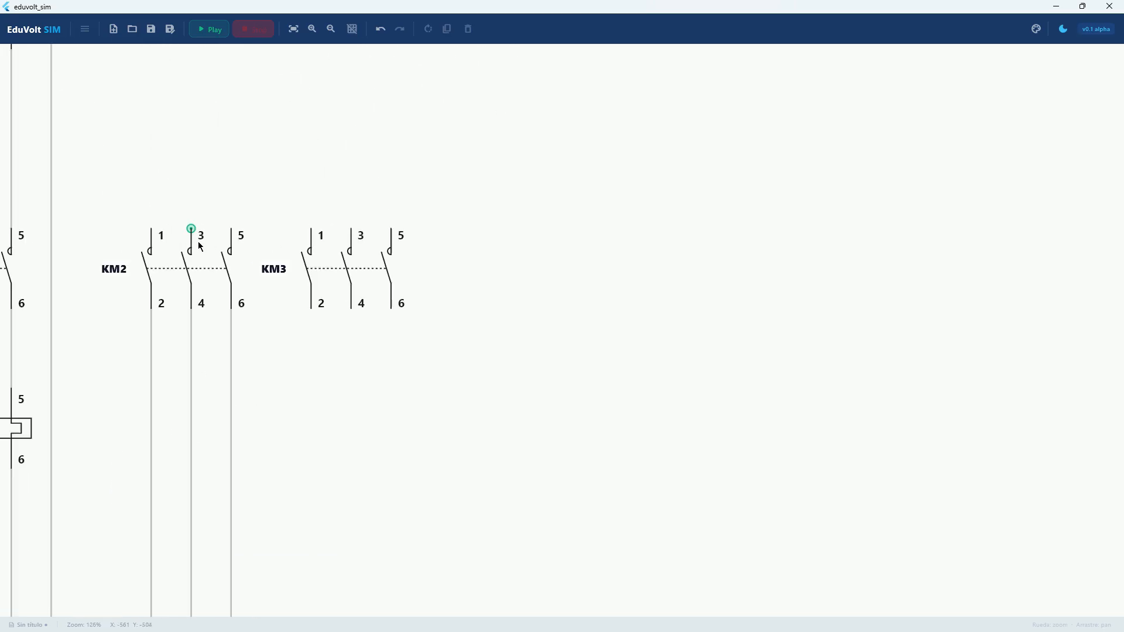
left_click_drag(145, 288, 113, 283)
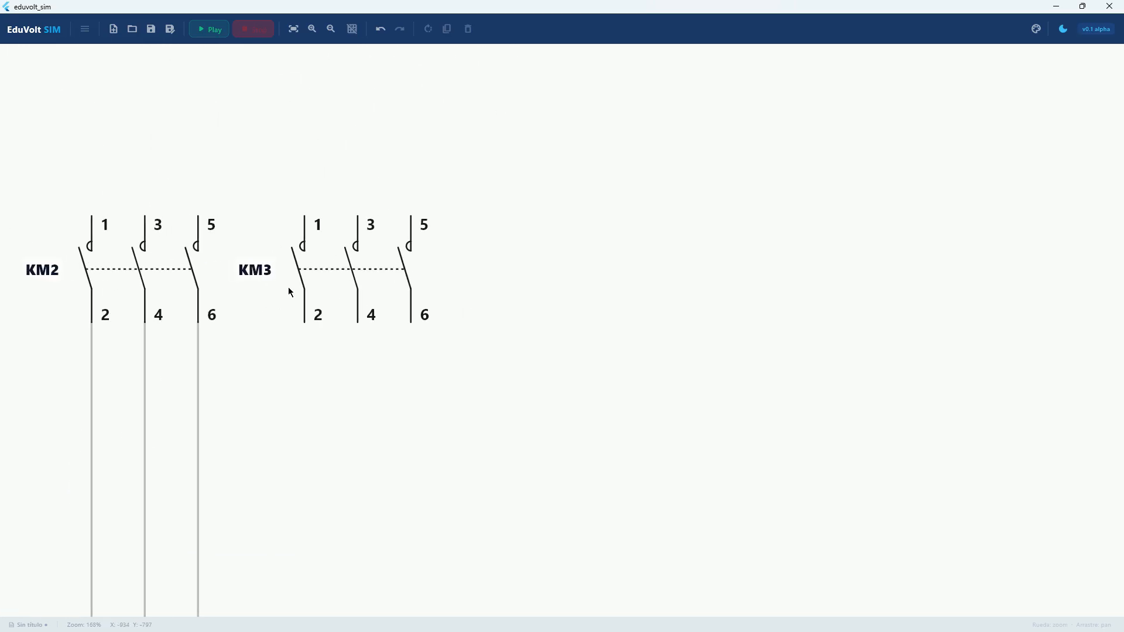
left_click(319, 284)
scroll(266, 381, "down", 2)
left_click_drag(251, 389, 251, 333)
mouse_move(296, 286)
left_mouse_down()
mouse_move(296, 324)
mouse_move(211, 327)
left_mouse_up()
Wire KM3 terminal 4 to the line from KM2 terminal 4, and KM3 terminal 6 to the line from KM2 terminal 2
left_click(339, 284)
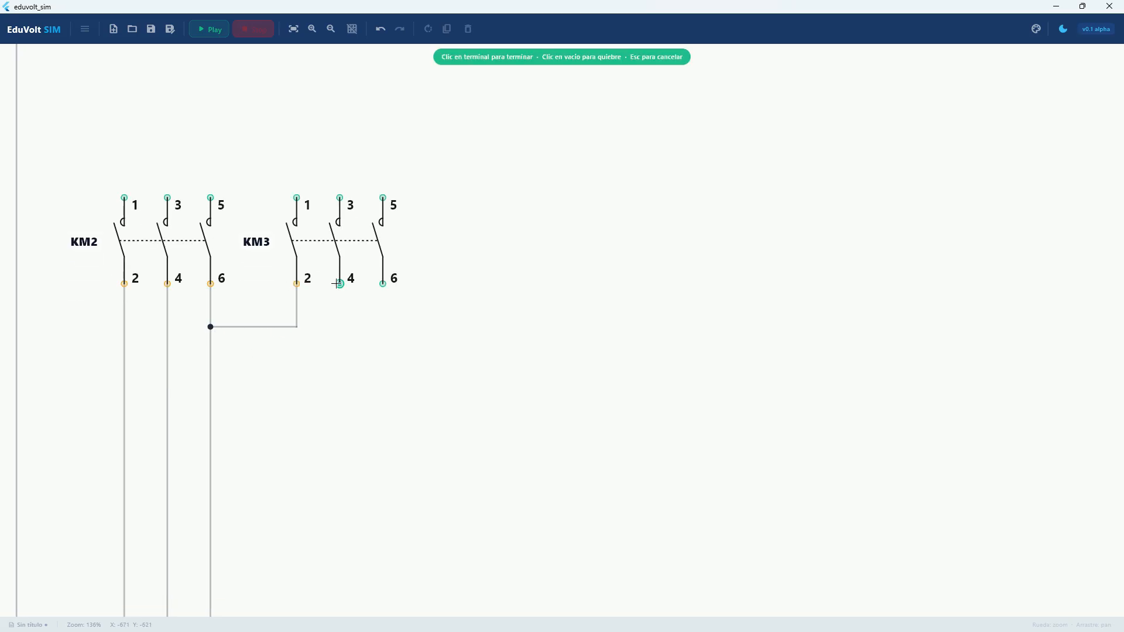
left_click(336, 369)
left_click(168, 371)
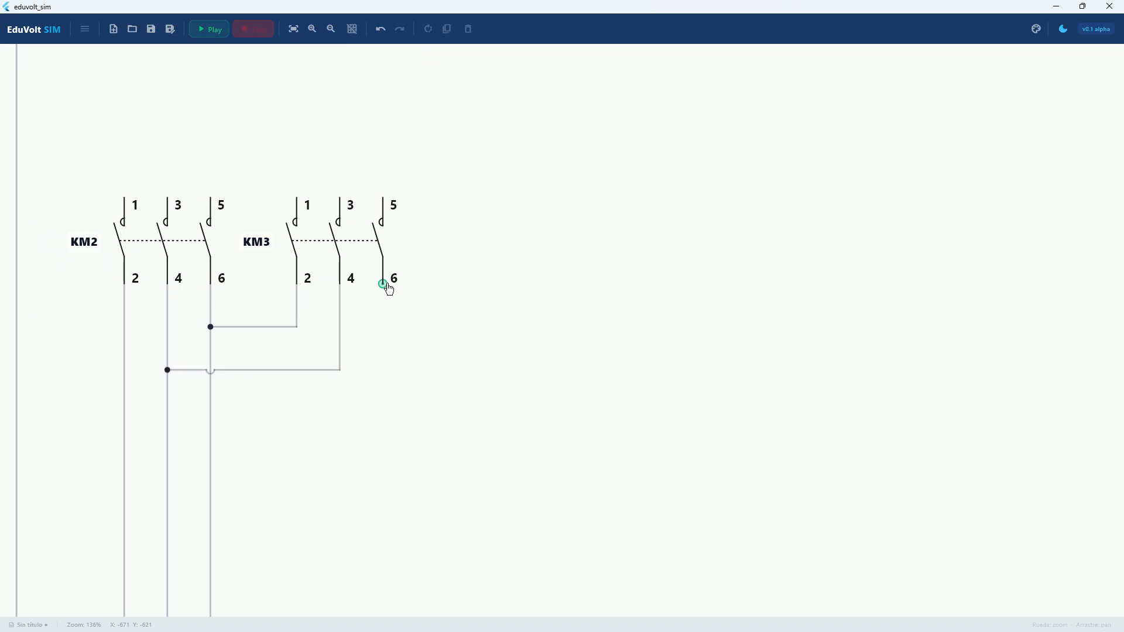
left_click(384, 285)
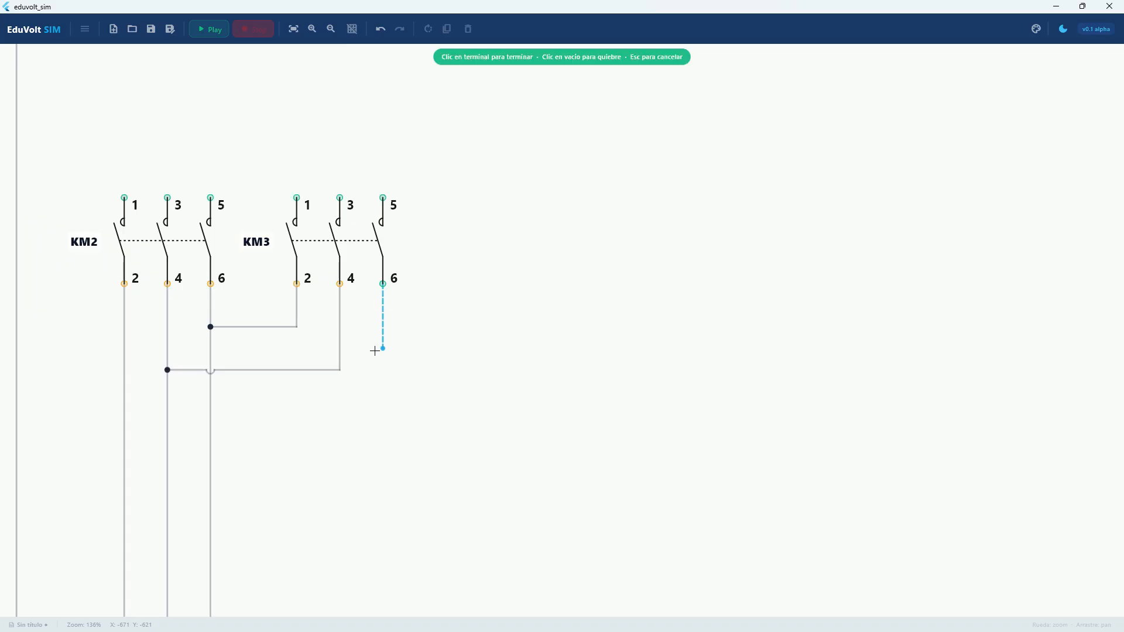
left_click(383, 412)
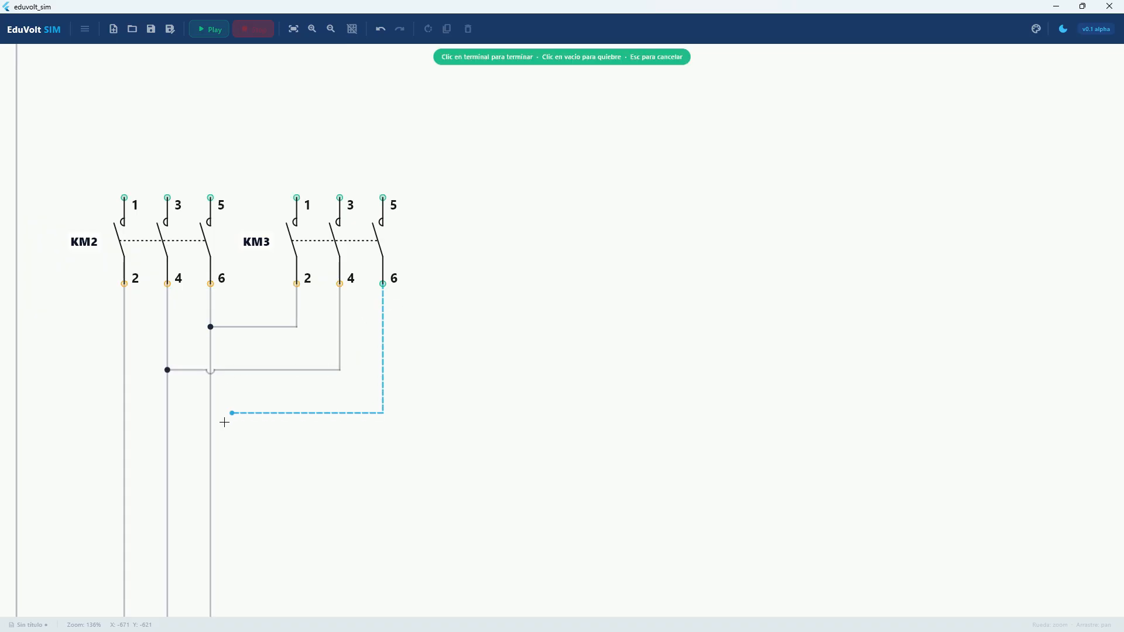
left_click(125, 413)
scroll(229, 420, "down", 5)
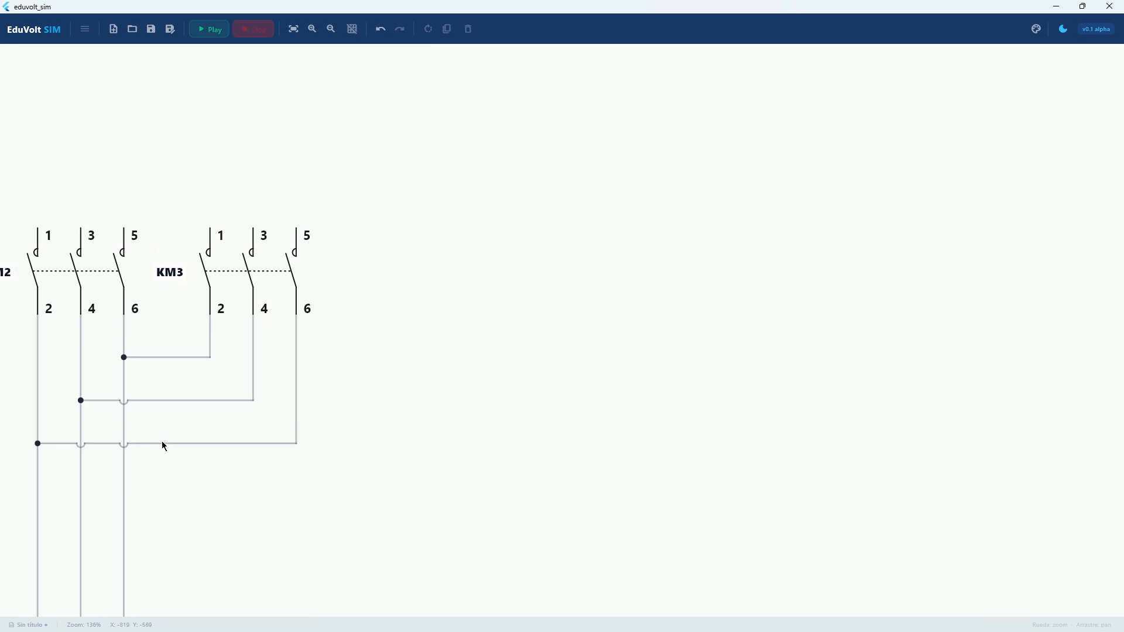
left_click_drag(190, 419, 215, 414)
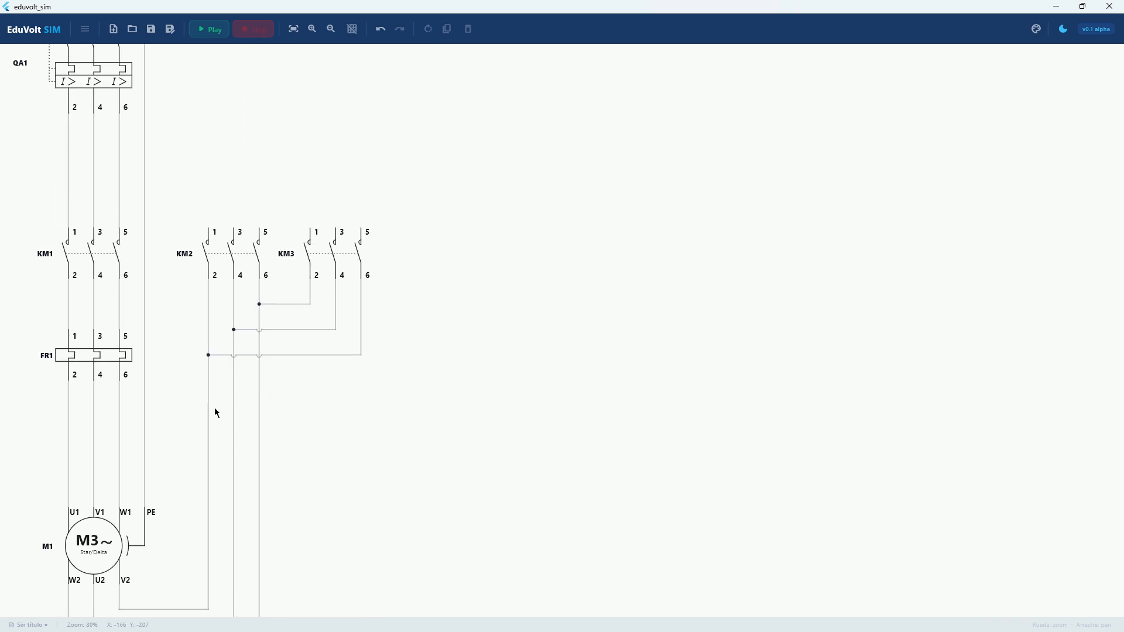
scroll(299, 263, "up", 5)
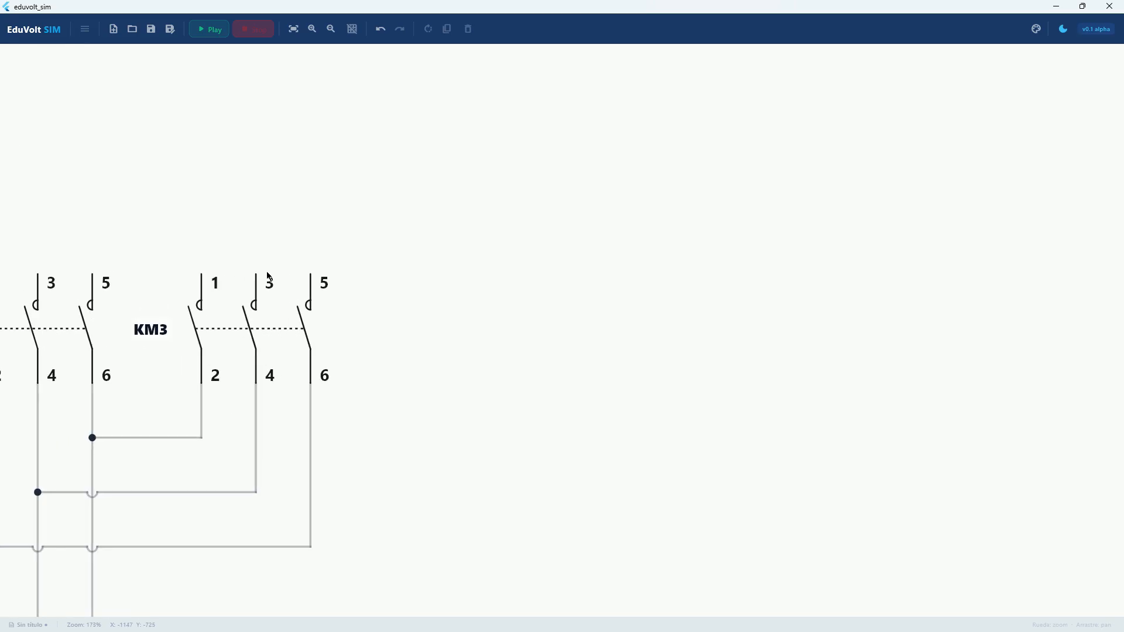
left_click_drag(246, 251, 212, 263)
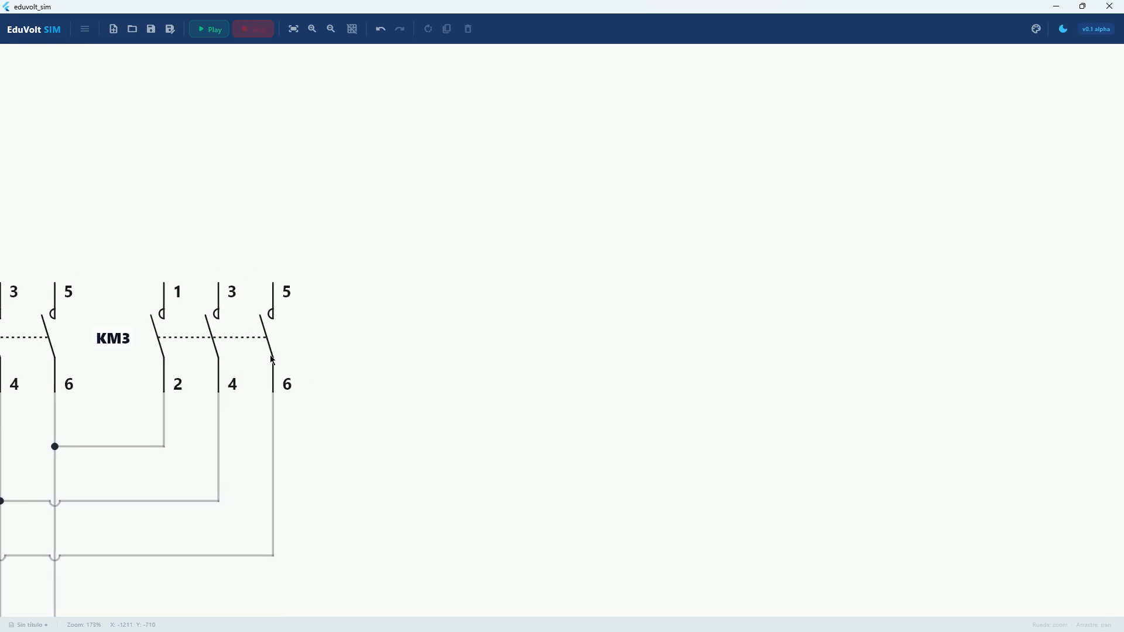
Examine the motor's six terminals and the wires leading from W2, U2 and V2 to contactors KM2 and KM3
scroll(253, 369, "down", 5)
left_click_drag(140, 518, 399, 199)
scroll(141, 448, "up", 4)
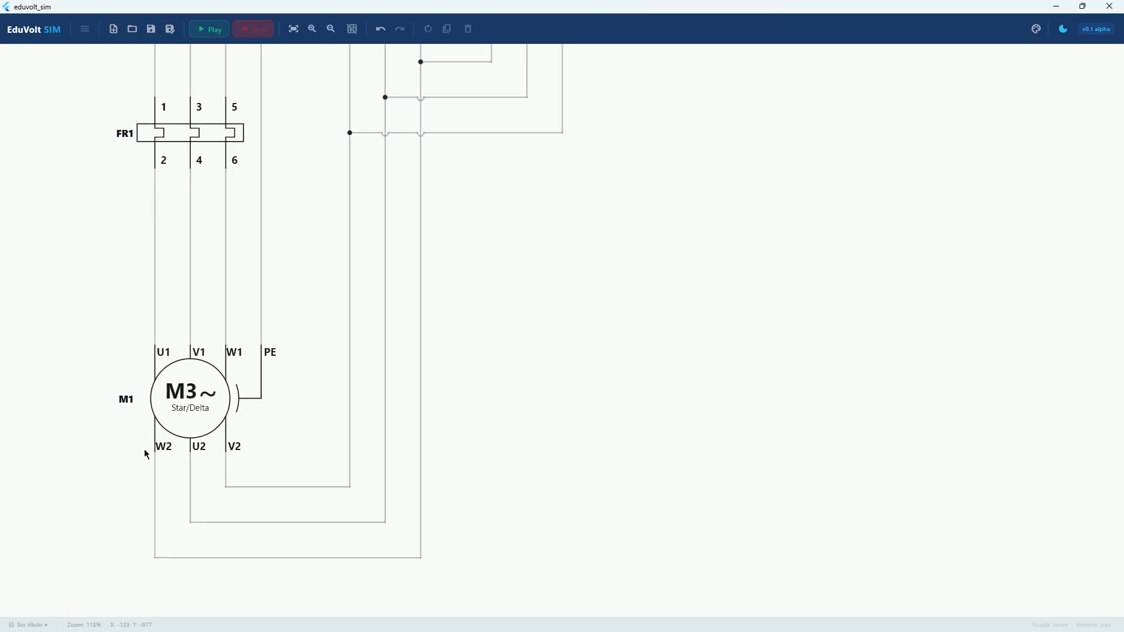
scroll(249, 382, "up", 3)
left_click_drag(174, 401, 215, 368)
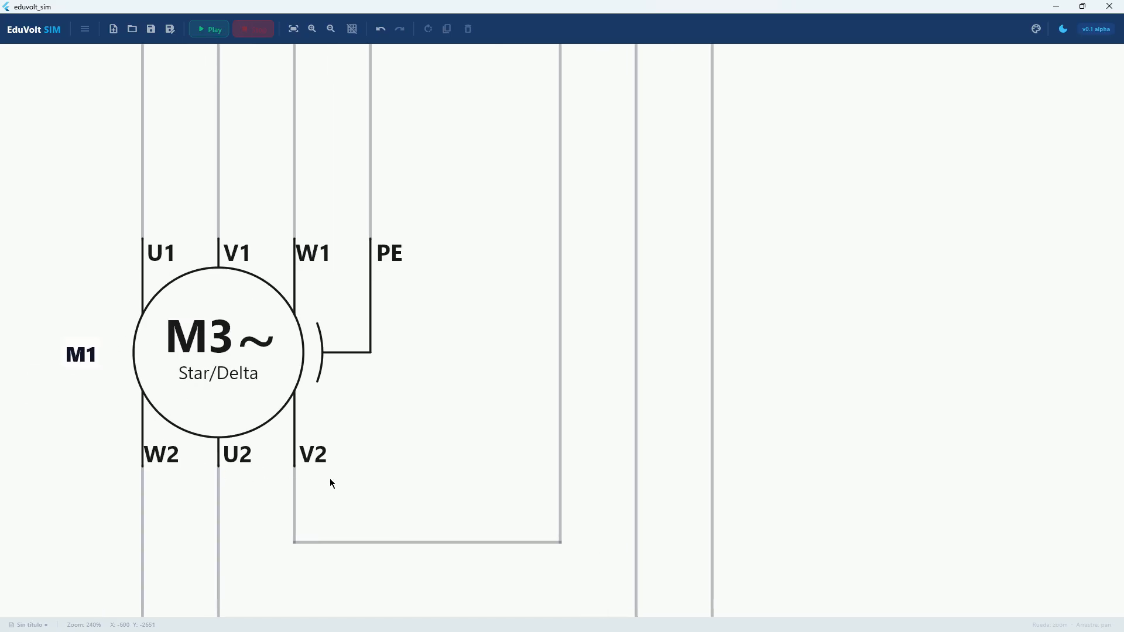
scroll(145, 458, "down", 2)
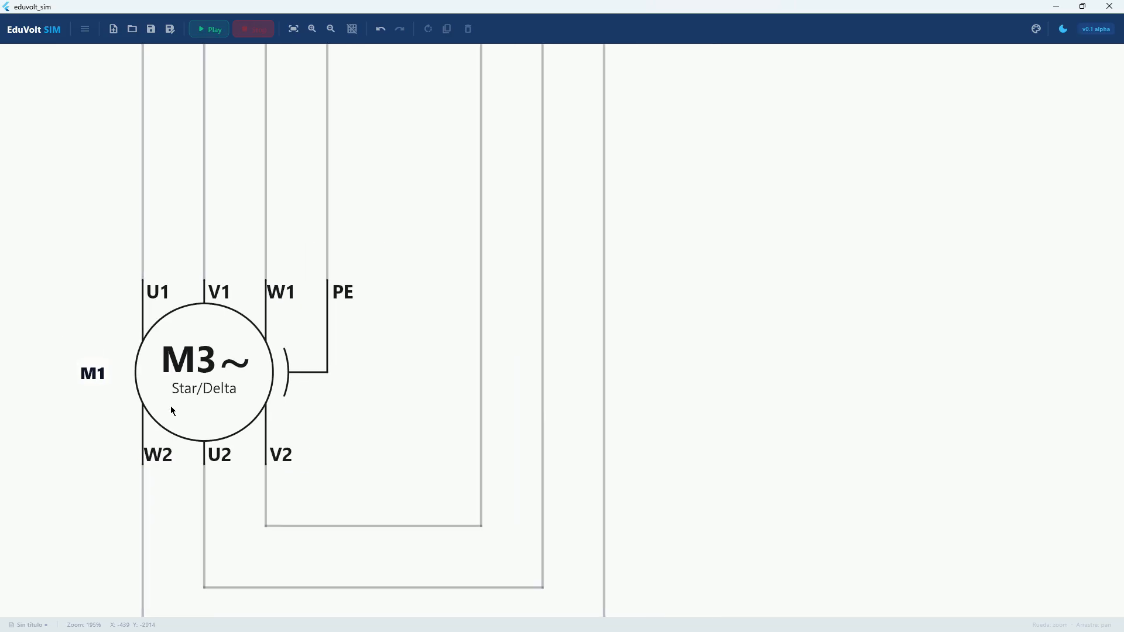
scroll(170, 405, "up", 5)
scroll(186, 386, "down", 10)
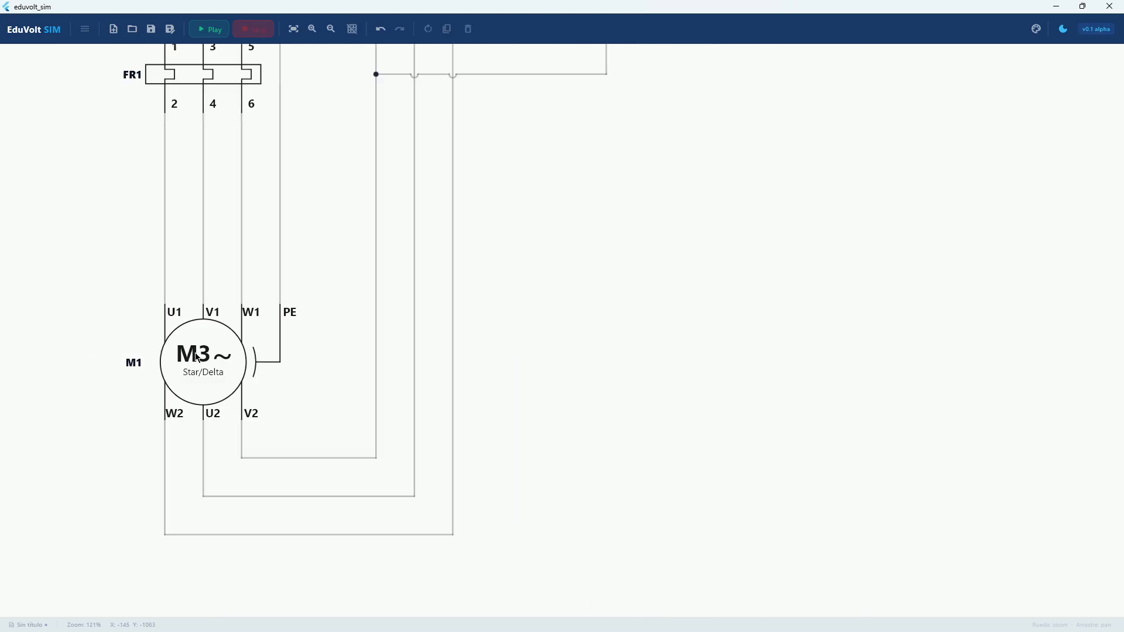
Bridge KM3 terminals 1 and 5 with a wire above the contactor, and connect terminal 3 to that bridge
left_click_drag(338, 234, 134, 418)
scroll(227, 234, "up", 4)
scroll(227, 234, "up", 3)
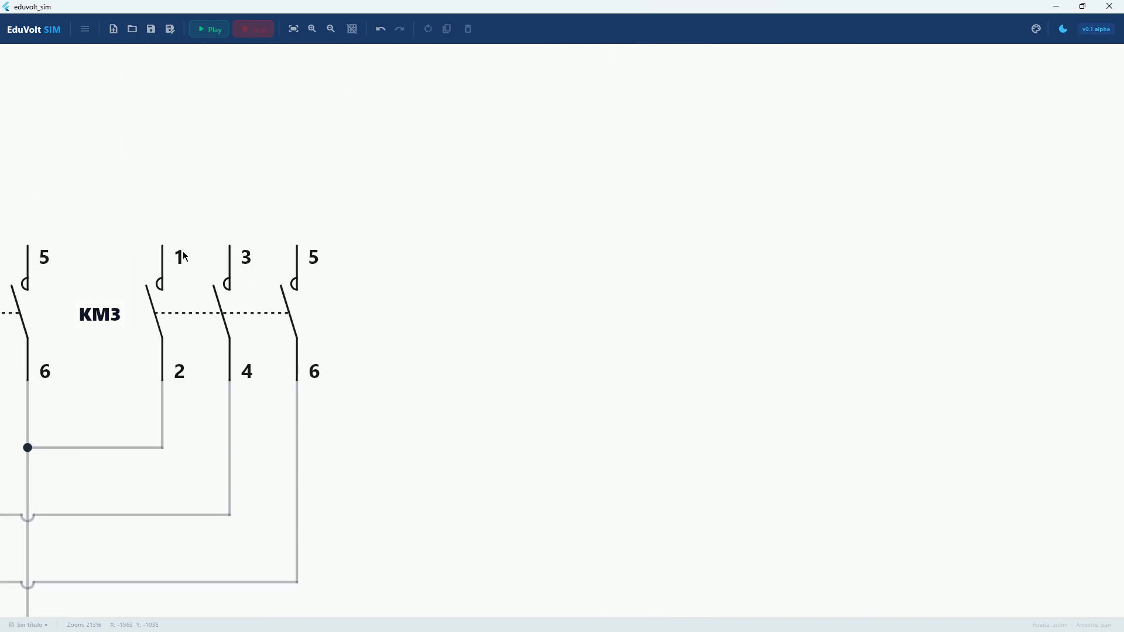
left_click(162, 246)
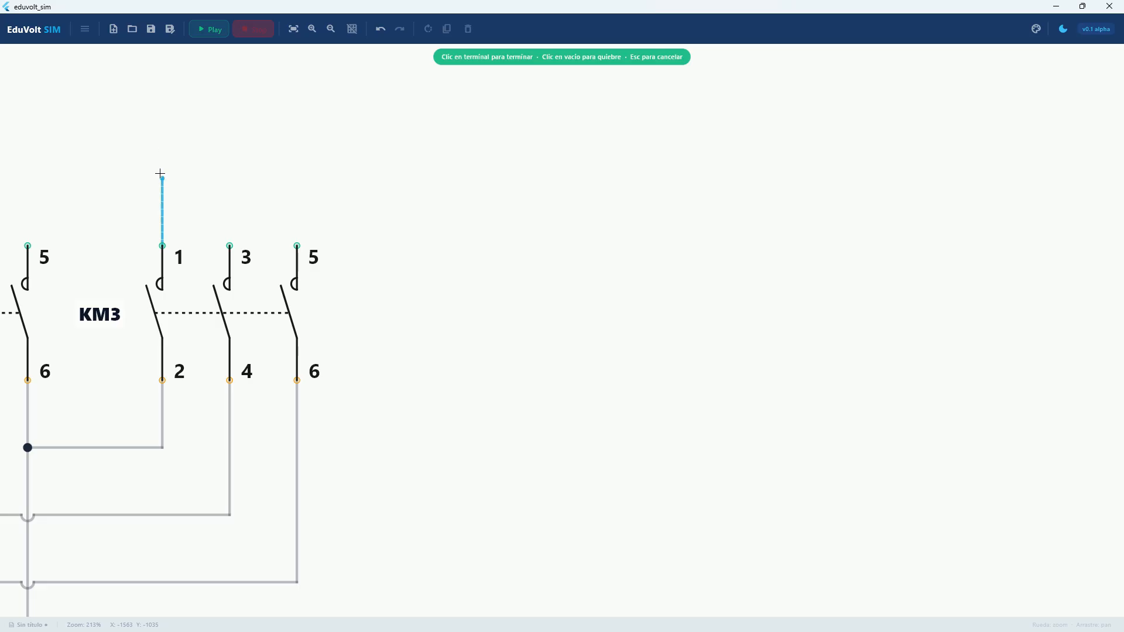
left_click(165, 148)
left_click(298, 146)
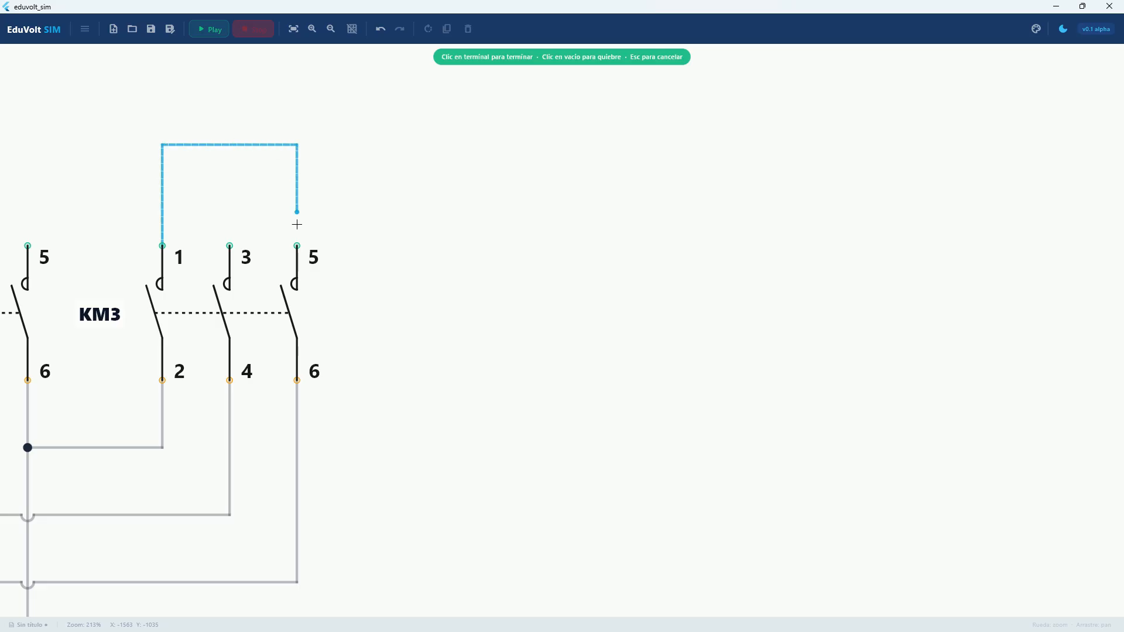
left_click(297, 246)
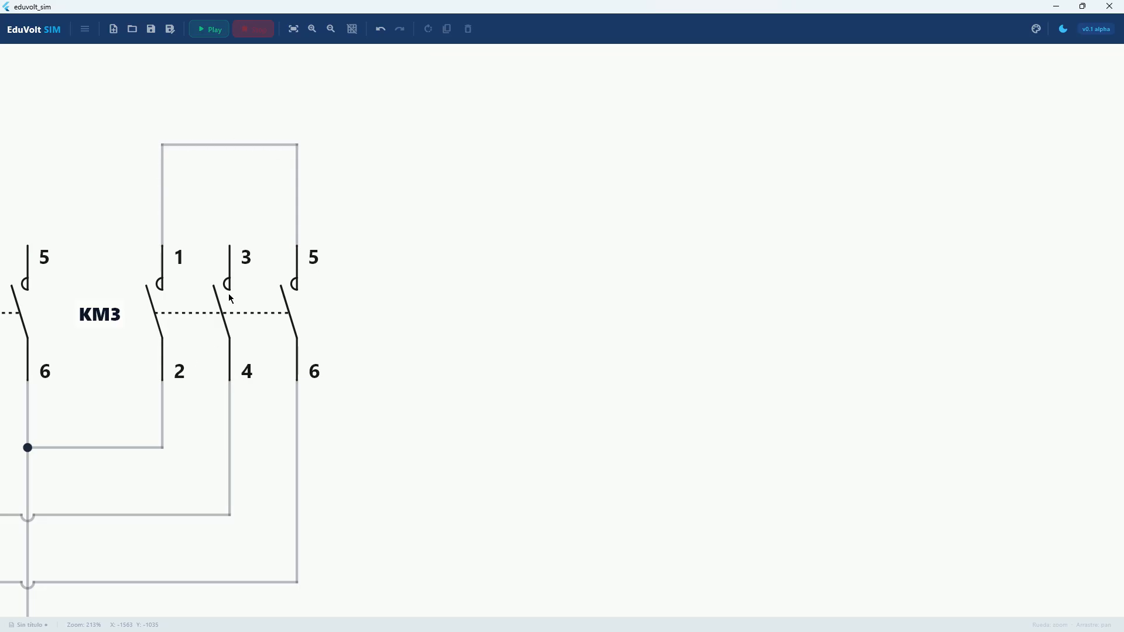
left_click(228, 258)
left_click(230, 145)
Examine the star bridge above KM3 and the connections between contactors KM3 and KM2
scroll(231, 163, "up", 2)
scroll(229, 146, "down", 1)
scroll(212, 177, "down", 2)
scroll(211, 174, "down", 3)
left_click_drag(96, 366, 271, 329)
scroll(271, 329, "down", 4)
left_click_drag(339, 274, 285, 347)
scroll(288, 353, "up", 5)
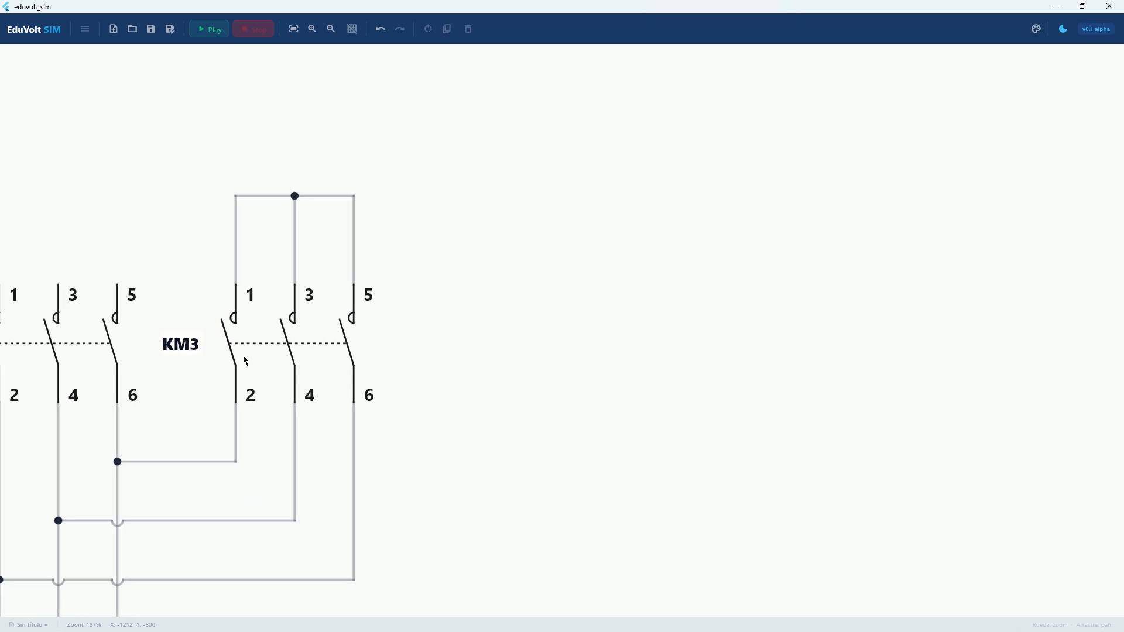
scroll(244, 359, "down", 2)
left_click_drag(180, 396, 291, 391)
scroll(204, 338, "up", 2)
scroll(204, 338, "up", 1)
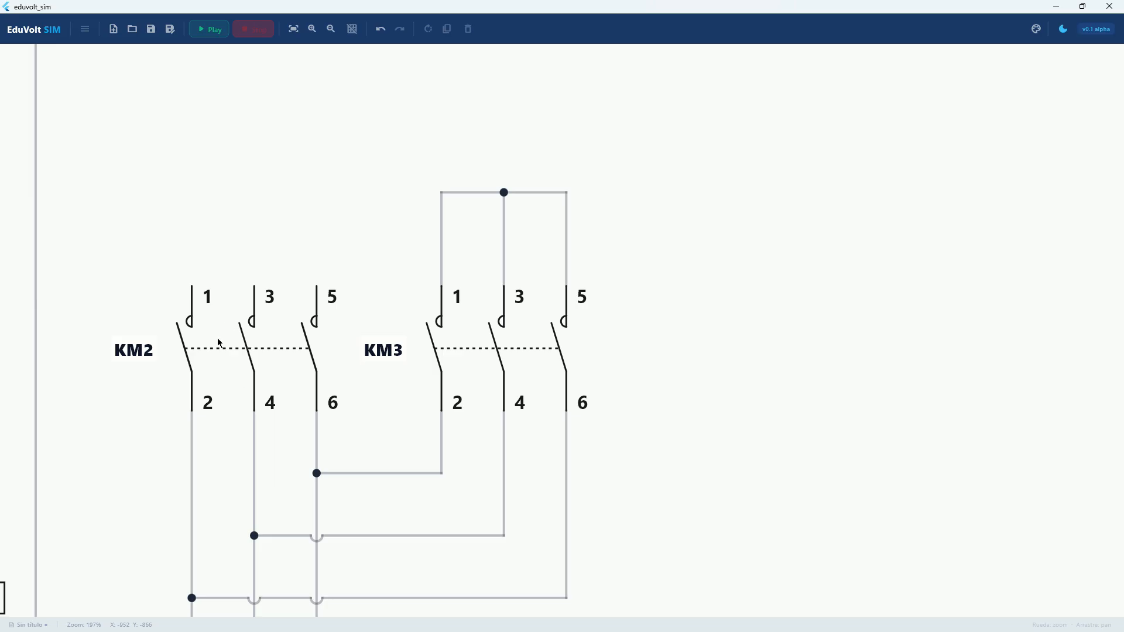
Examine how motor terminals U1, V1, W1, W2, U2 and V2 are wired to the relay and the contactors
scroll(220, 338, "down", 6)
left_click_drag(141, 481, 198, 251)
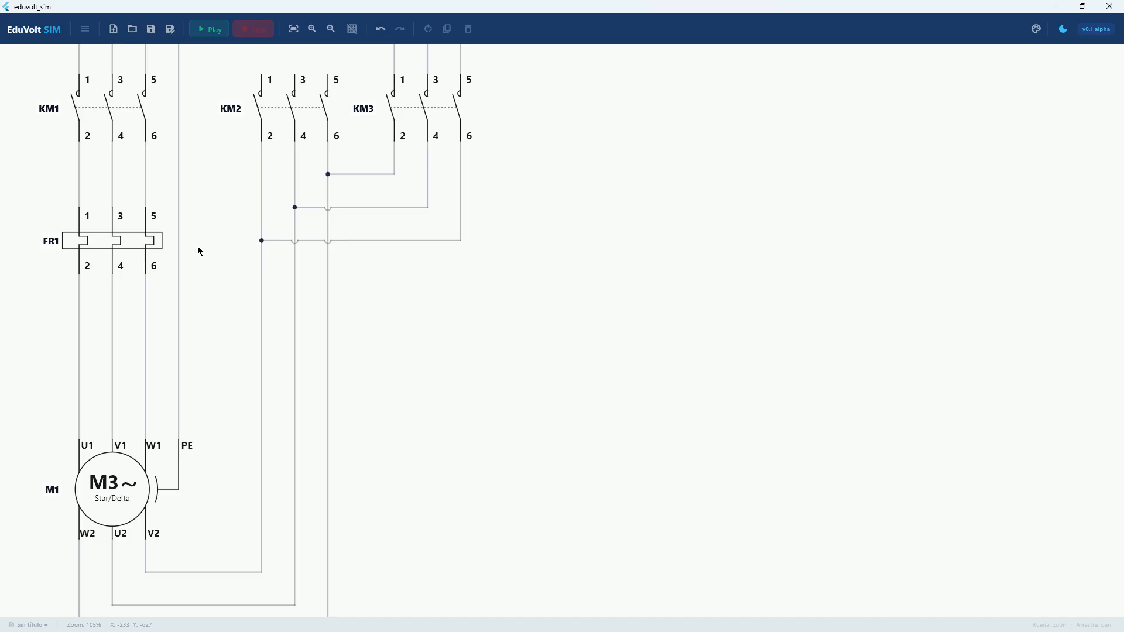
scroll(144, 426, "down", 2)
scroll(149, 541, "up", 6)
left_click_drag(201, 531, 245, 514)
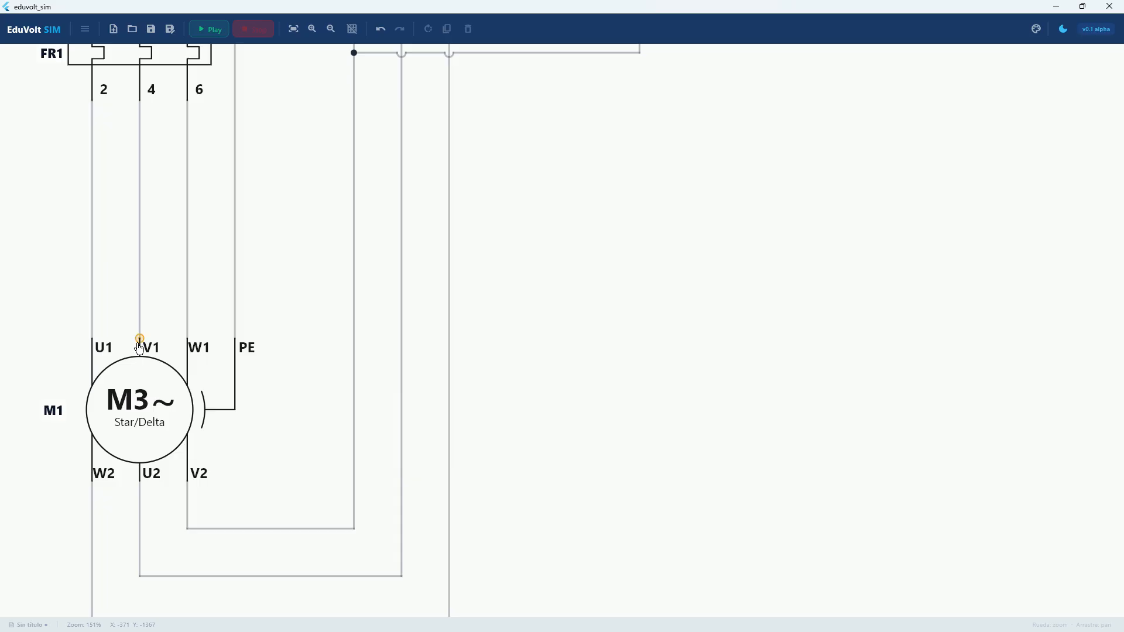
scroll(129, 436, "up", 2)
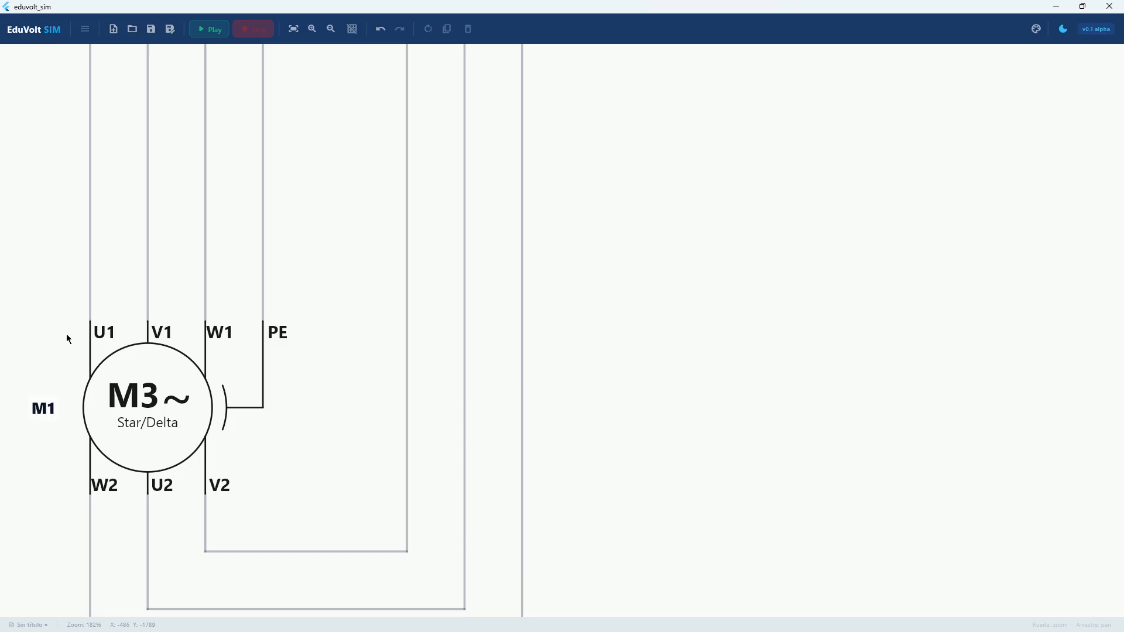
scroll(135, 417, "down", 5)
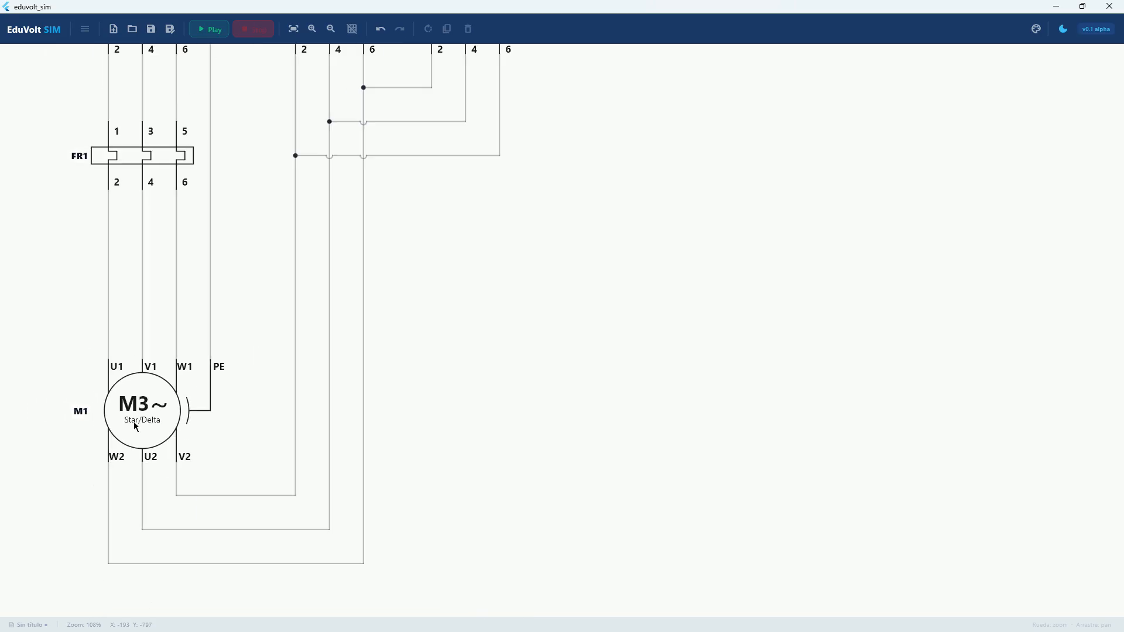
Trace the V2 wire and the phase line from W1 up through FR1 and KM1 to breaker QA1, highlighting wires along the way
left_click(202, 496)
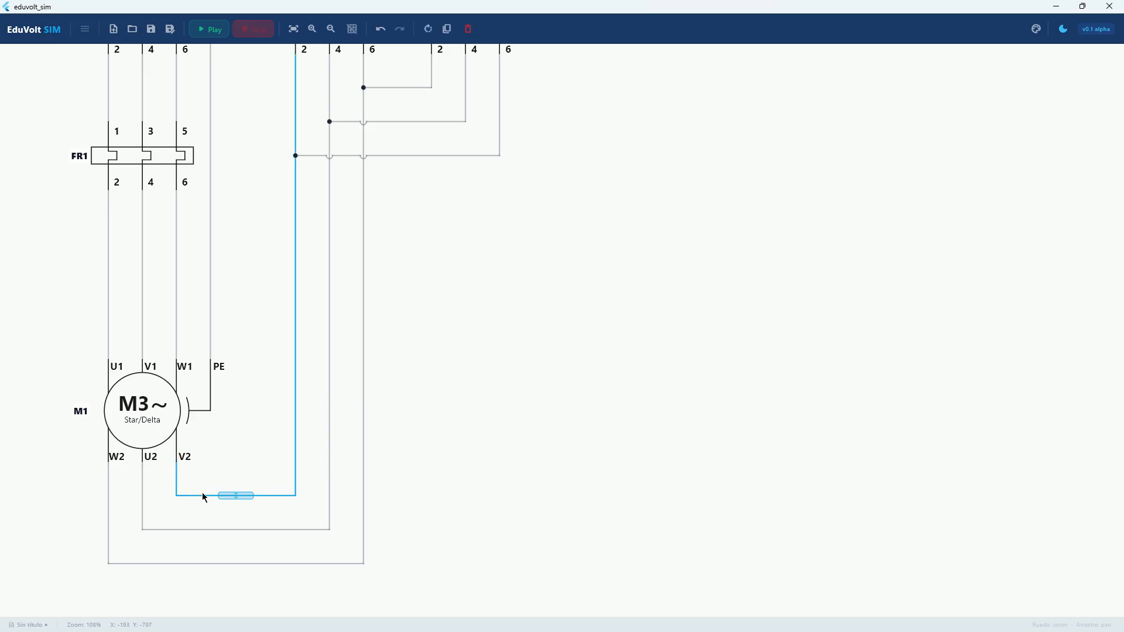
scroll(180, 406, "up", 4)
scroll(176, 345, "down", 5)
left_click(178, 379)
scroll(177, 398, "up", 10)
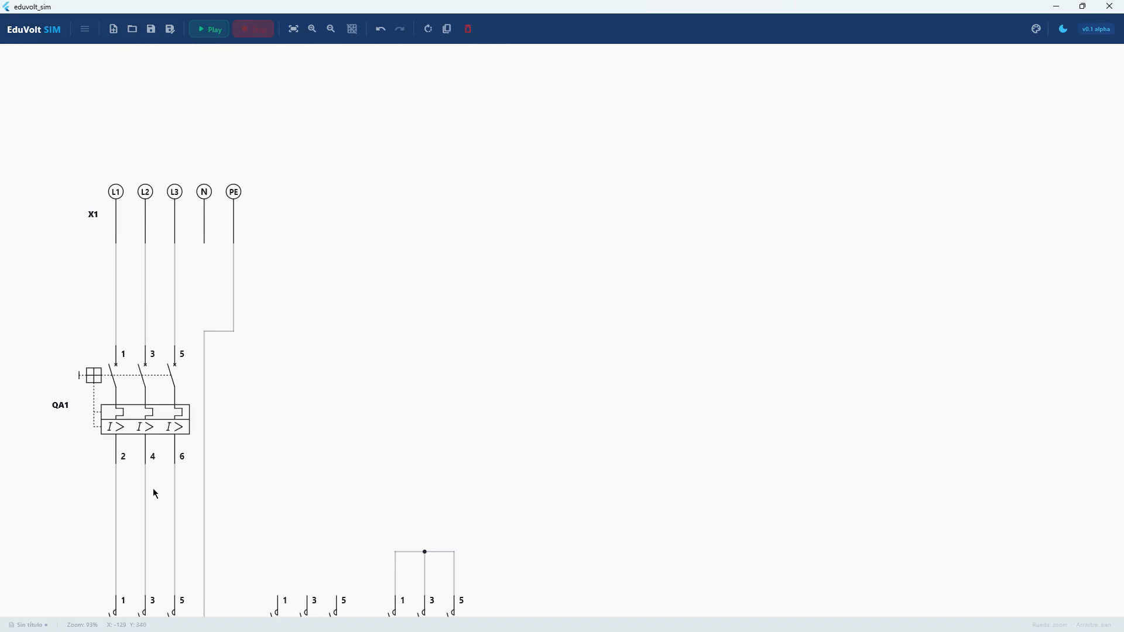
scroll(174, 313, "down", 10)
left_click(177, 340)
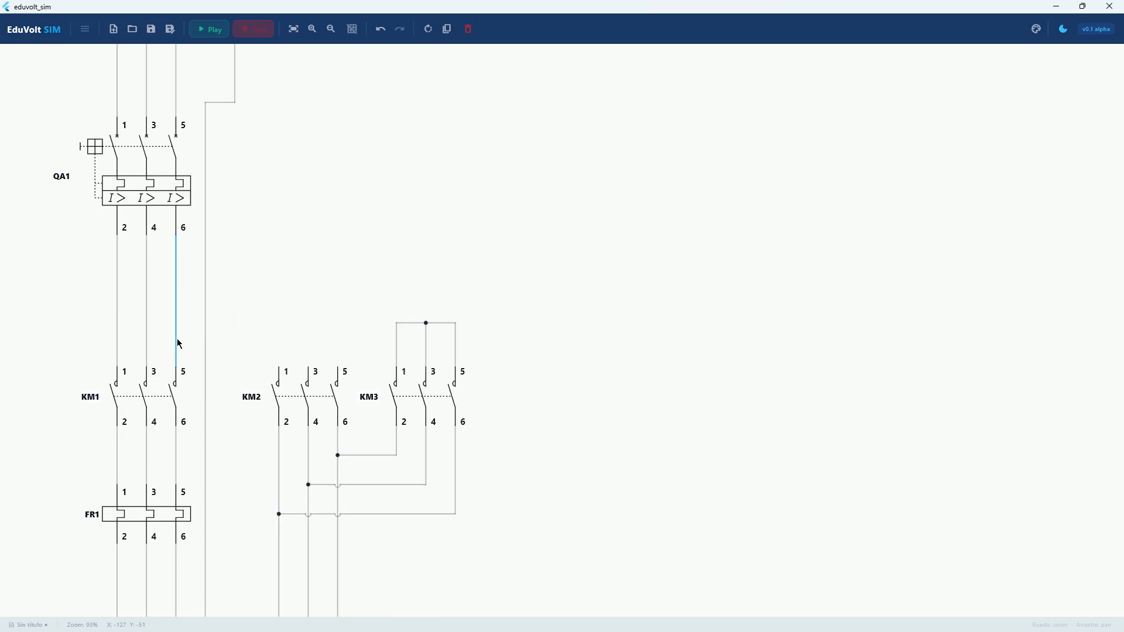
scroll(176, 338, "up", 5)
scroll(174, 313, "down", 3)
left_click_drag(168, 343, 169, 244)
left_click_drag(176, 564, 183, 544)
scroll(185, 524, "down", 2)
left_click_drag(174, 586, 153, 385)
Follow the V2 wire to KM2 and wire KM2 terminal 1 to the line between QA1 terminal 6 and KM1 terminal 5
scroll(154, 387, "up", 4)
left_click(214, 452)
scroll(237, 252, "up", 15)
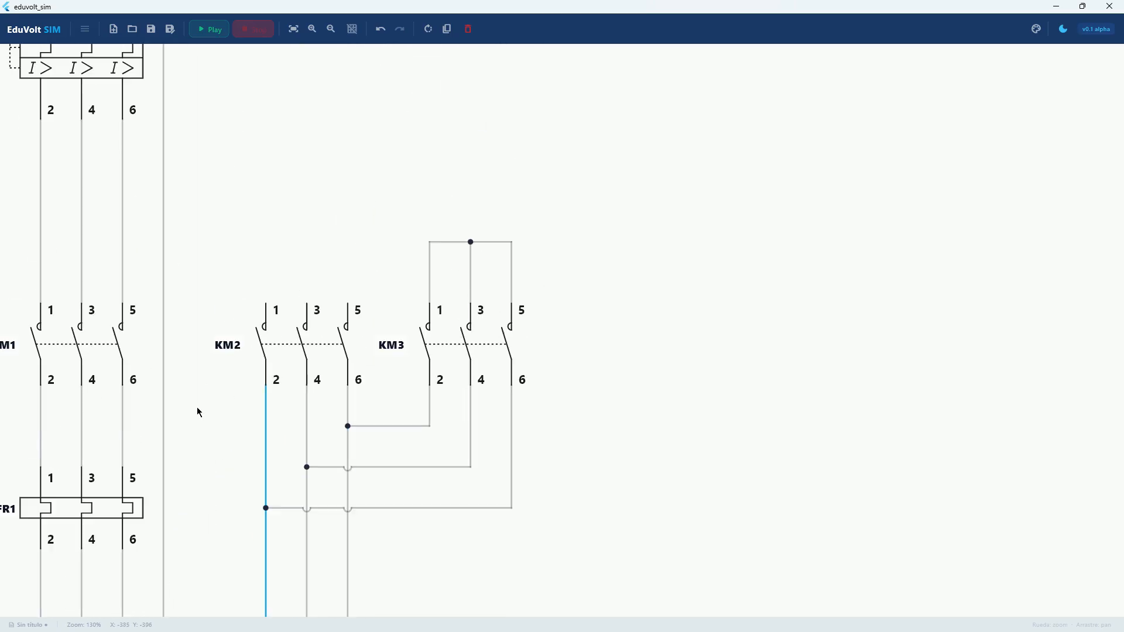
scroll(254, 318, "up", 2)
left_click(276, 326)
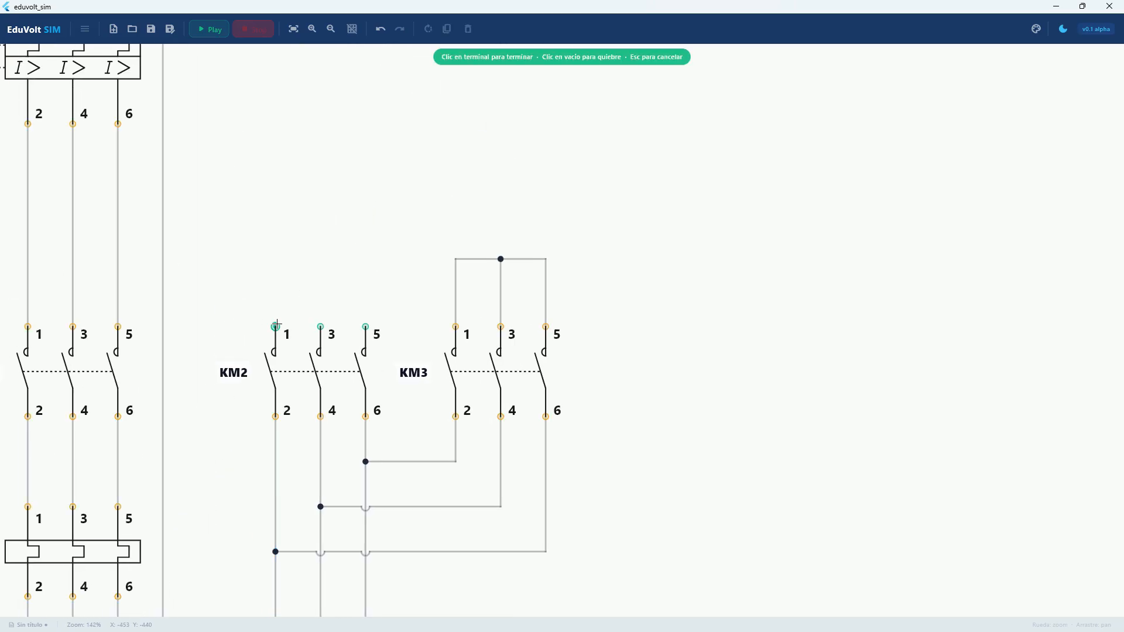
left_click(120, 258)
Examine the motor's terminals and trace the phase line from V1 up through FR1 and KM1, highlighting the V1 wire
scroll(212, 246, "down", 3)
left_click_drag(192, 374, 252, 82)
scroll(205, 452, "up", 7)
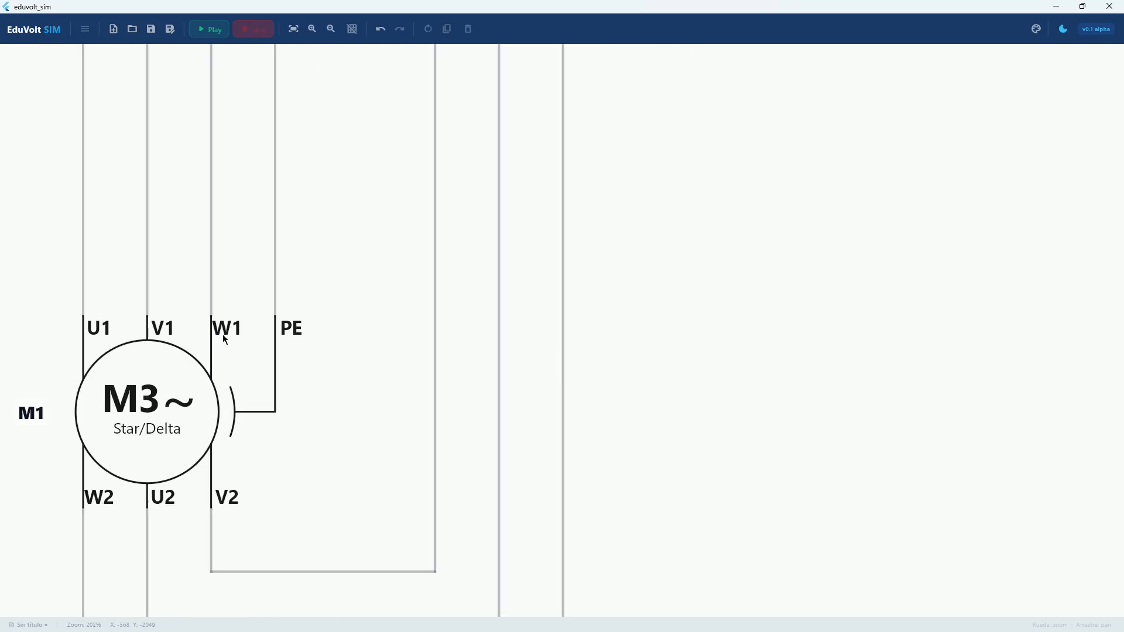
left_click_drag(227, 337, 224, 241)
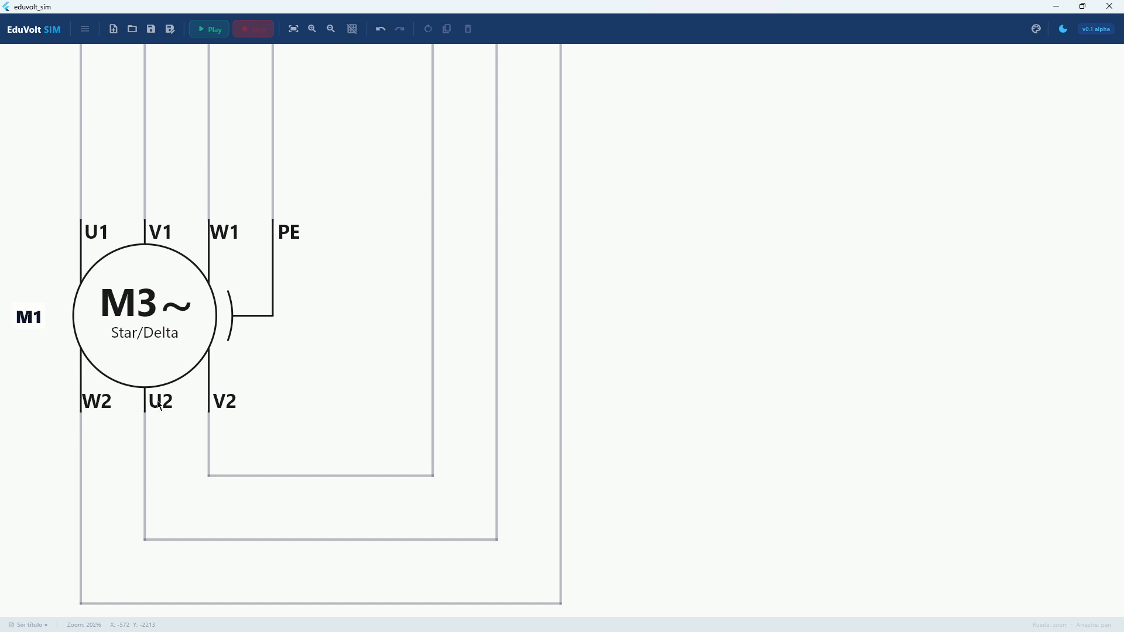
scroll(146, 230, "down", 5)
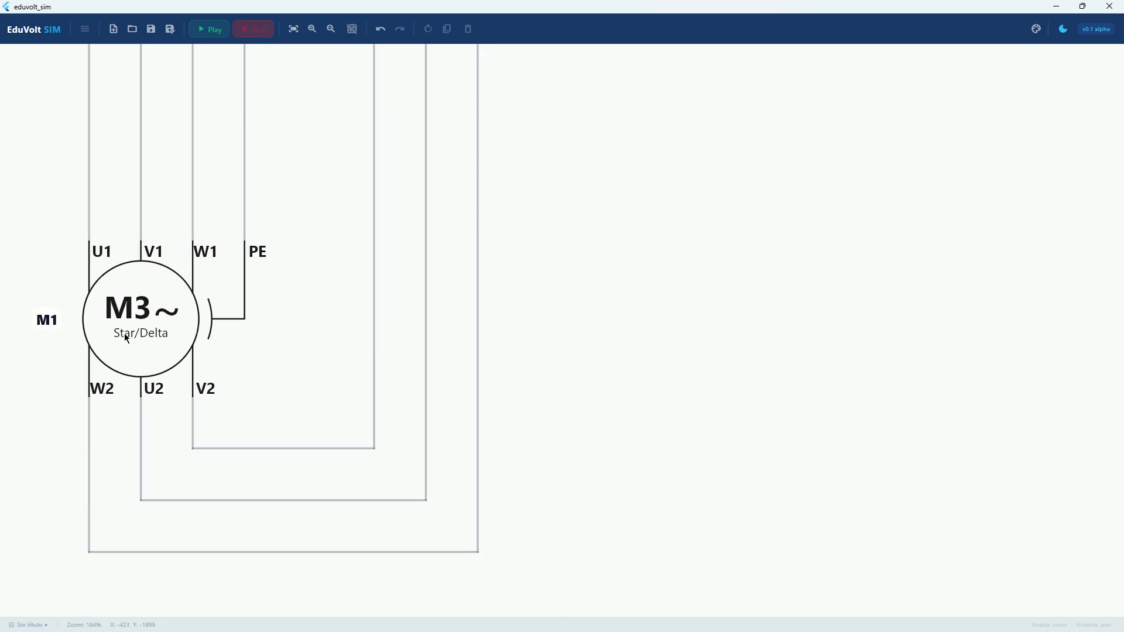
left_click(140, 125)
left_click_drag(146, 121, 131, 413)
left_click_drag(130, 163, 130, 417)
left_click_drag(77, 157, 104, 126)
left_click_drag(108, 455, 103, 134)
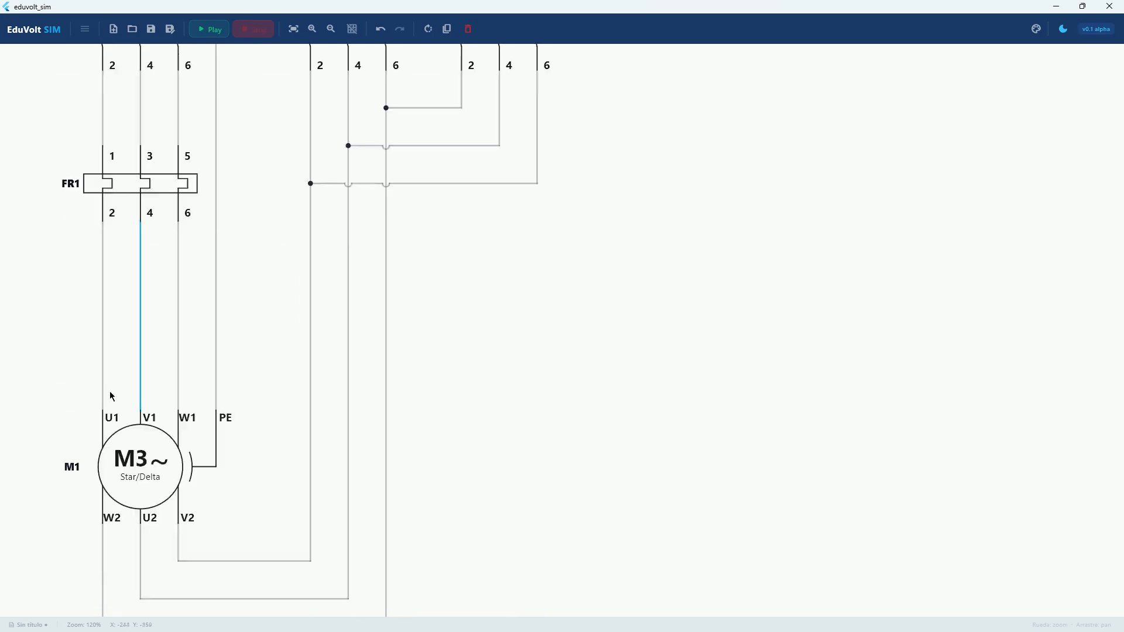
left_click_drag(107, 485, 108, 248)
scroll(139, 378, "up", 2)
Follow the U2 wire to KM2 and wire KM2 terminal 3 to the line between QA1 terminal 4 and KM1 terminal 3
left_click(140, 378)
left_click_drag(257, 276, 207, 572)
left_click_drag(259, 303, 299, 417)
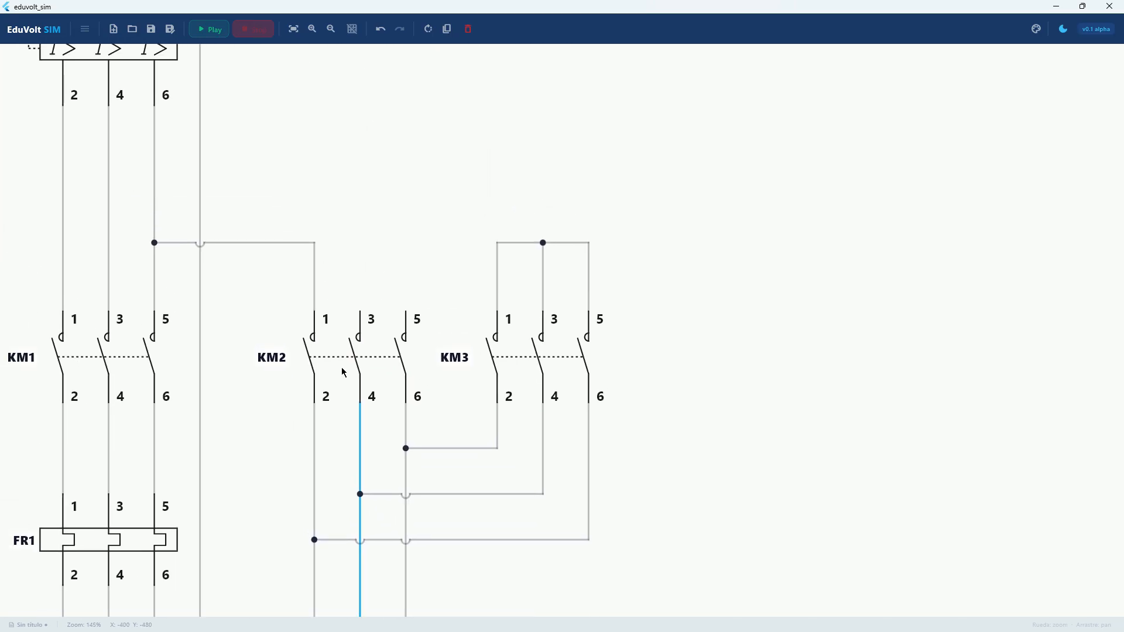
left_click(360, 312)
left_click(361, 195)
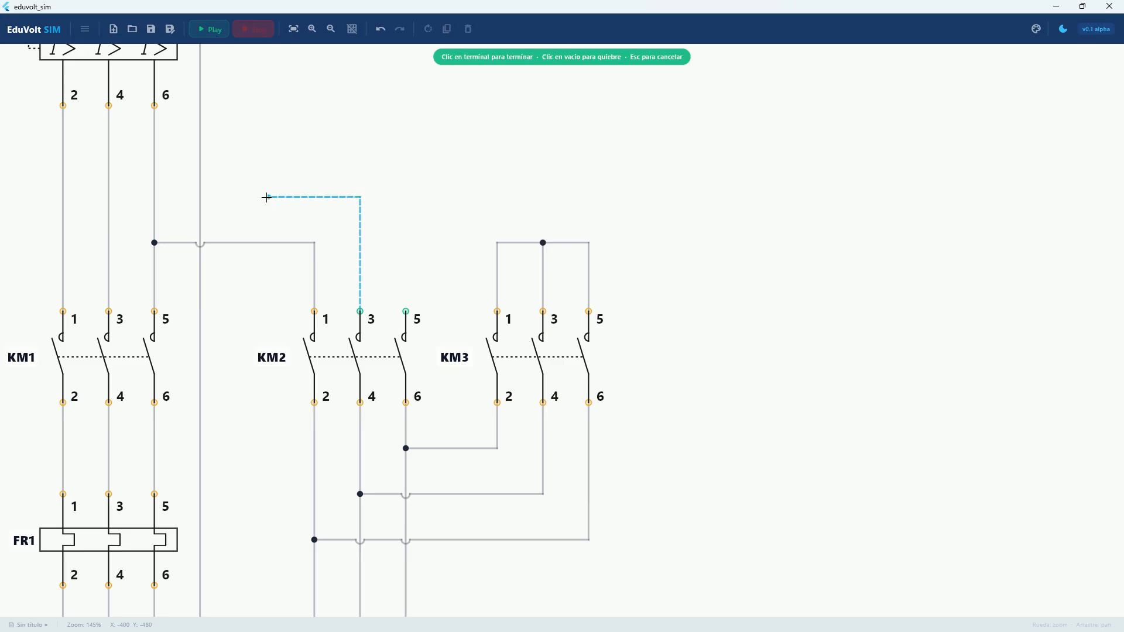
left_click(109, 193)
Check the motor's W2 wire and wire KM2 terminal 5 to the line between QA1 terminal 2 and KM1 terminal 1
scroll(180, 277, "down", 3)
left_click_drag(180, 277, 222, 23)
scroll(169, 450, "up", 8)
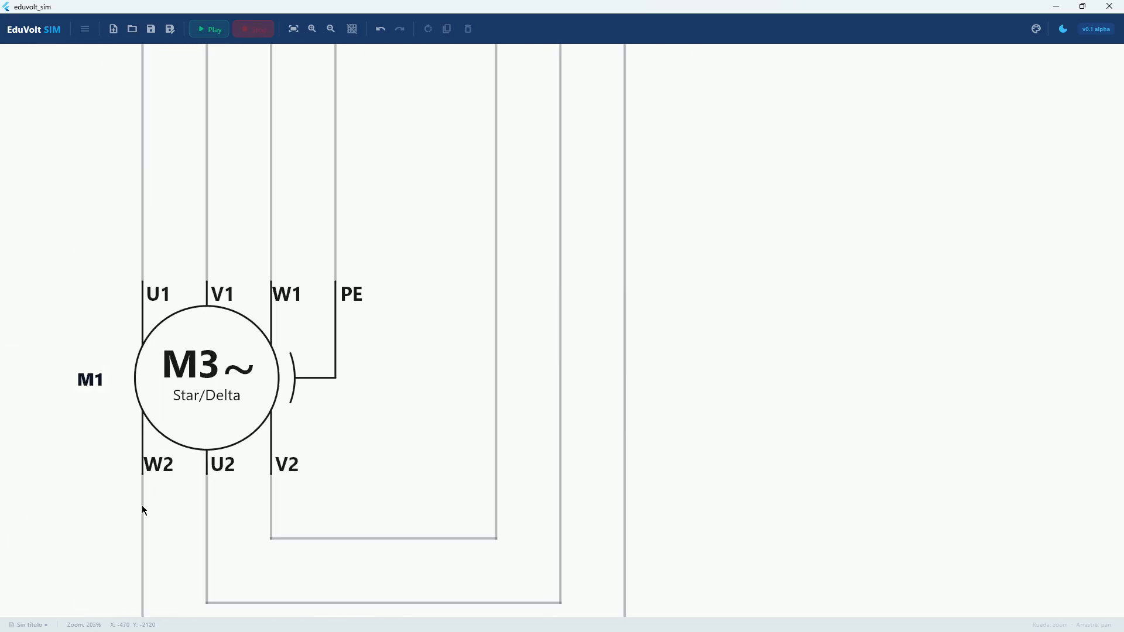
scroll(175, 200, "down", 5)
left_click_drag(175, 201, 107, 562)
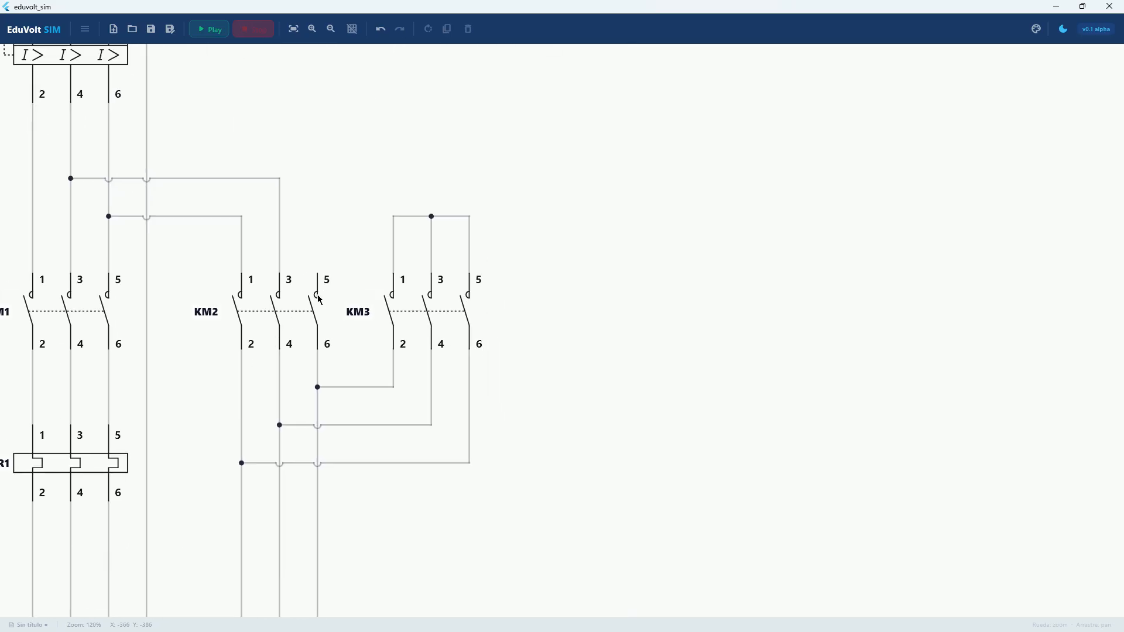
left_click(318, 274)
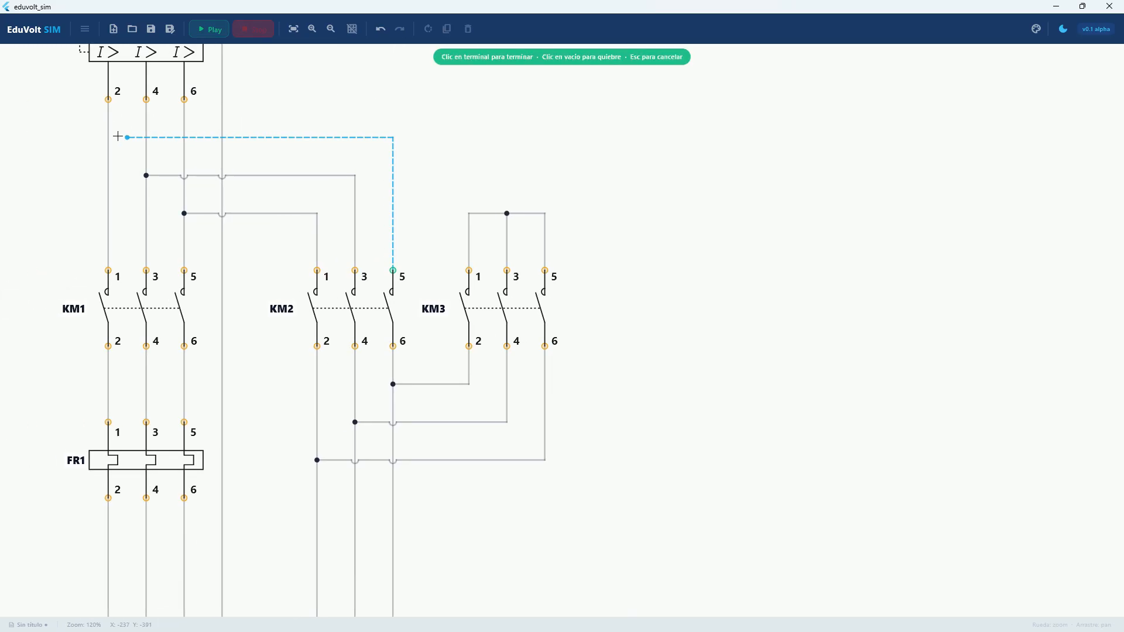
left_click(109, 137)
Examine the wired power circuit between breaker QA1, the three contactors, thermal relay FR1 and the motor
left_click_drag(197, 253, 65, 216)
mouse_move(125, 281)
left_mouse_down()
mouse_move(152, 281)
mouse_move(121, 283)
left_mouse_up()
scroll(123, 311, "down", 3)
left_click_drag(126, 339, 166, 344)
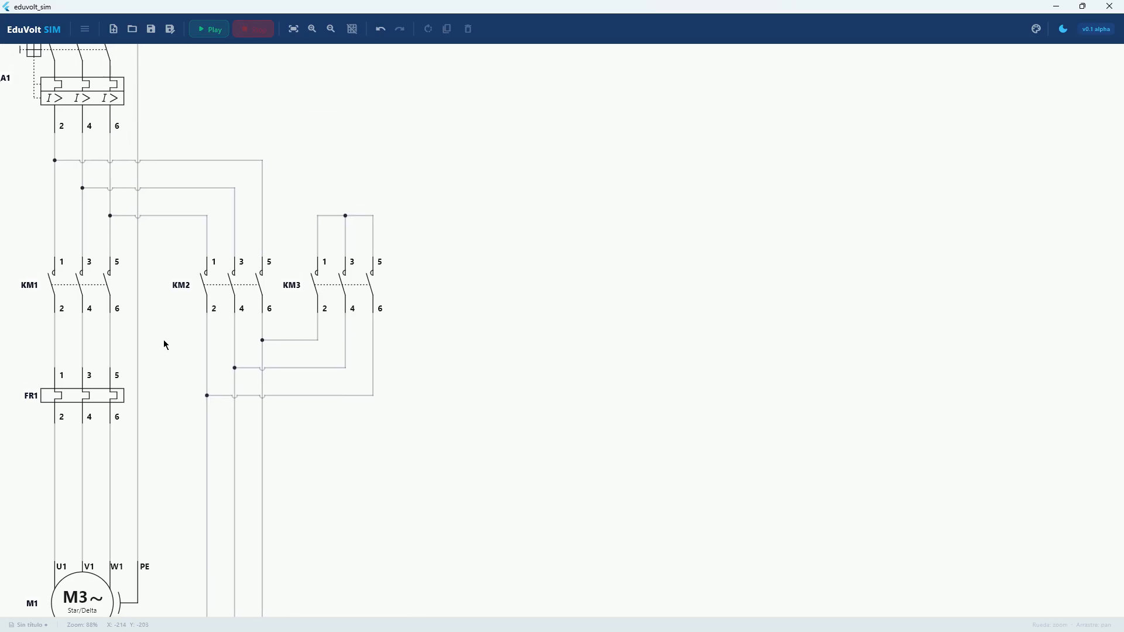
mouse_move(155, 404)
left_mouse_down()
mouse_move(175, 384)
mouse_move(169, 394)
left_mouse_up()
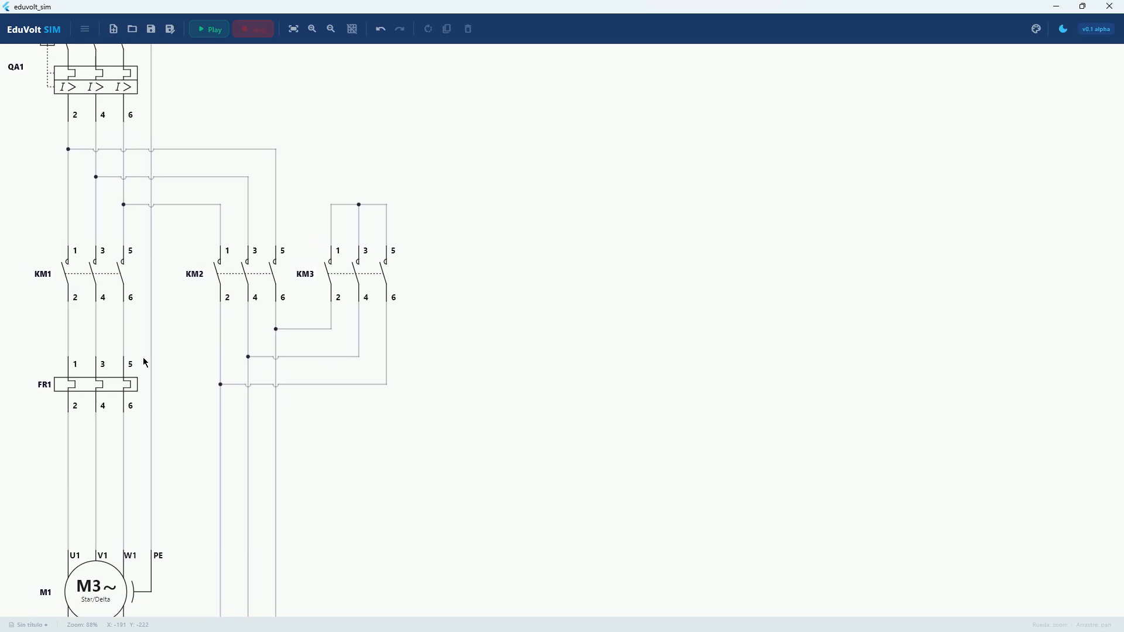
scroll(69, 234, "up", 4)
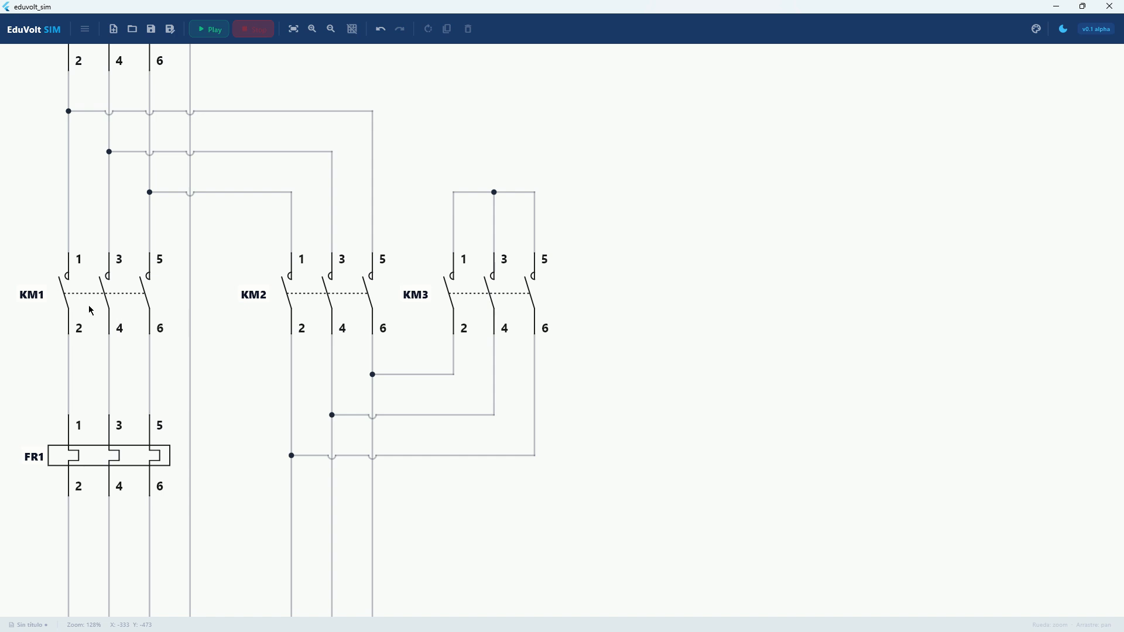
Select contactors KM1 and KM3 one after the other to examine their place in the star connection
left_click(94, 300)
scroll(82, 293, "up", 2)
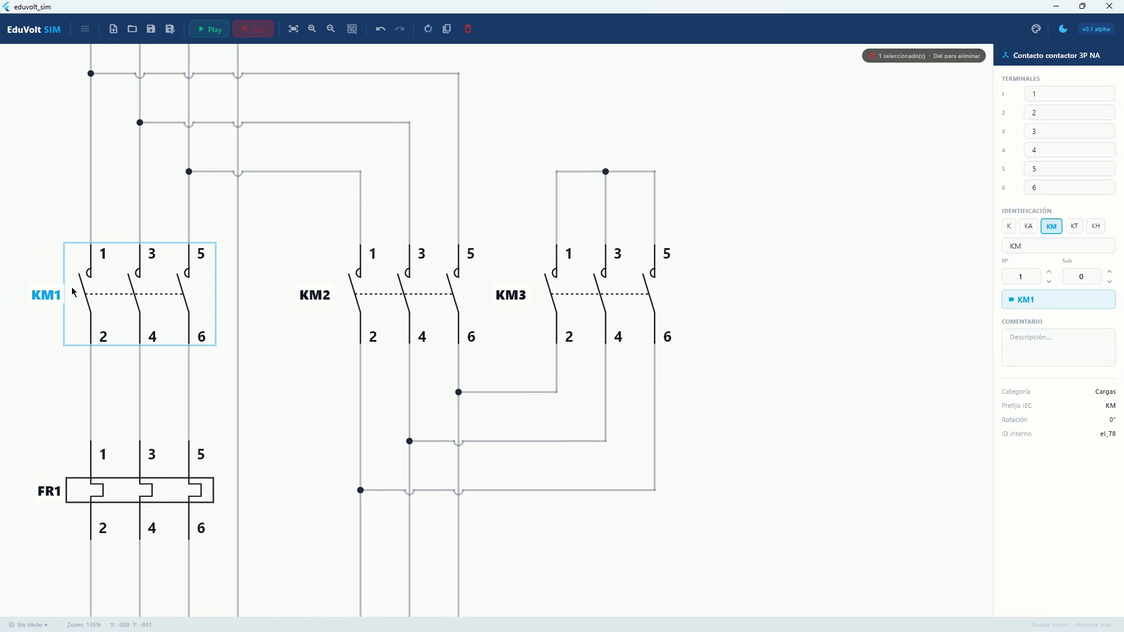
scroll(78, 290, "down", 4)
left_click_drag(368, 304, 261, 325)
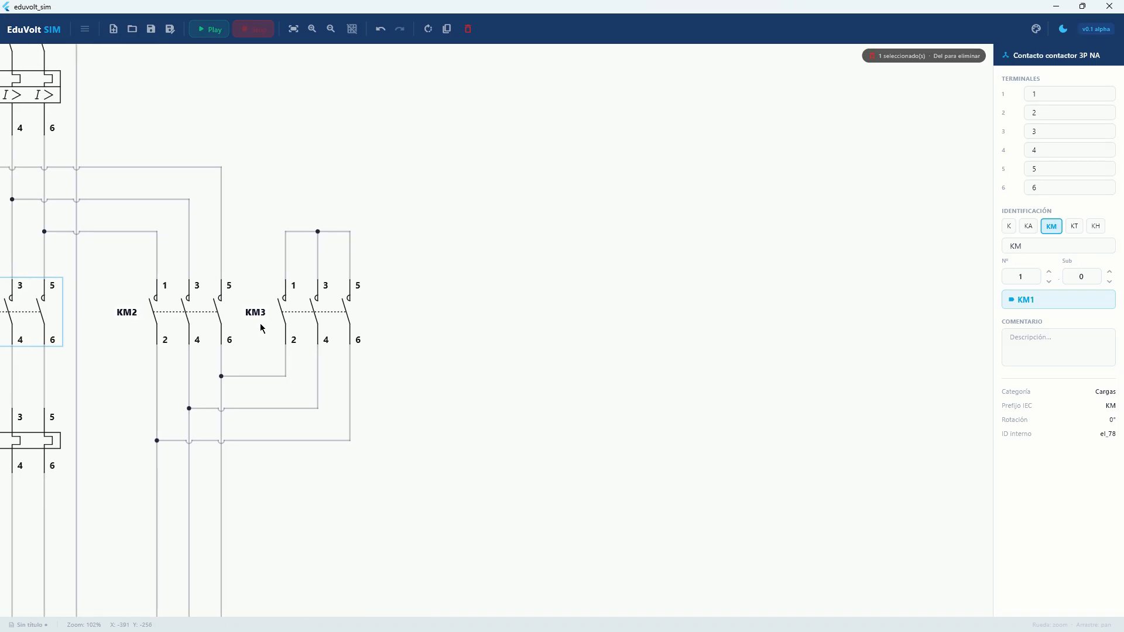
scroll(330, 309, "up", 3)
left_click(330, 312)
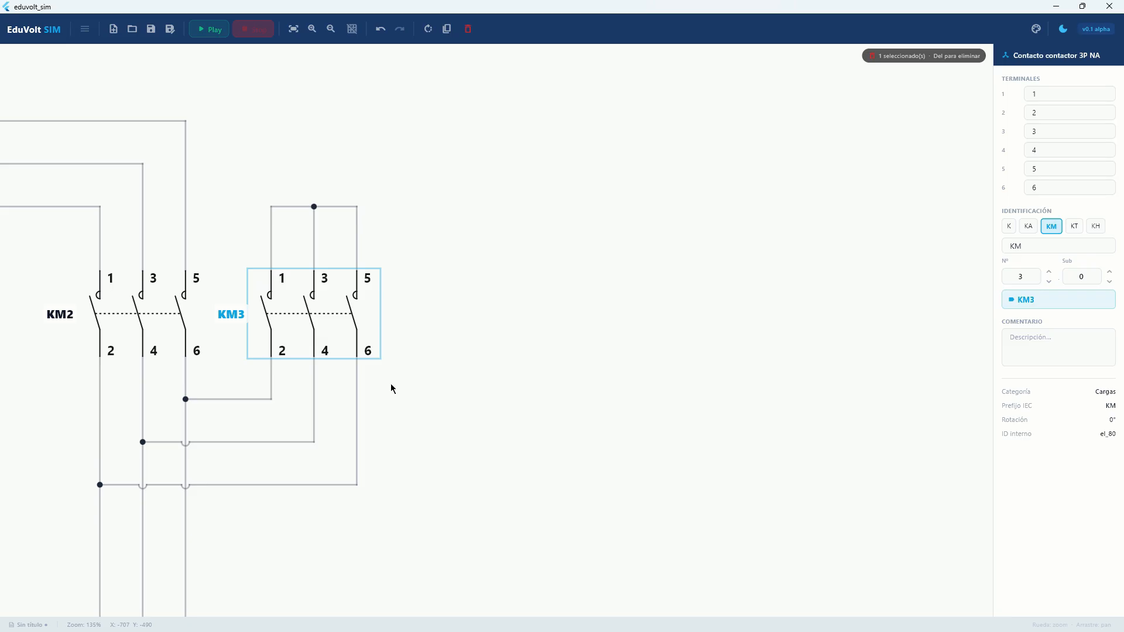
scroll(362, 374, "down", 2)
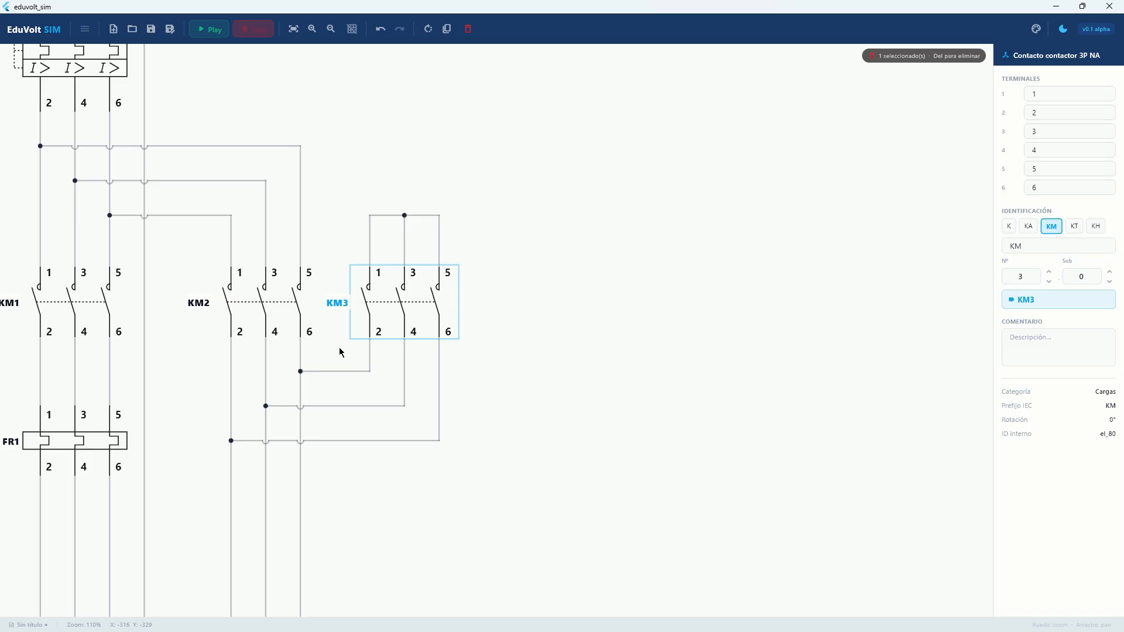
Select contactors KM2 and KM1 in turn to examine their place in the delta connection
scroll(340, 352, "up", 4)
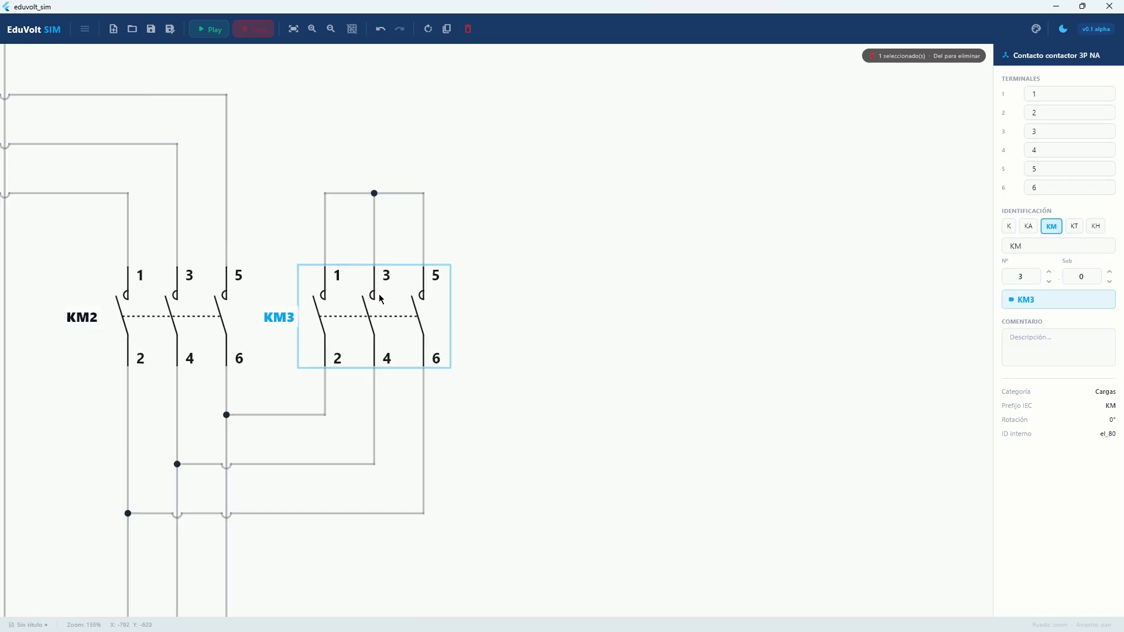
left_click_drag(224, 345, 375, 360)
scroll(287, 319, "up", 2)
left_click(293, 318)
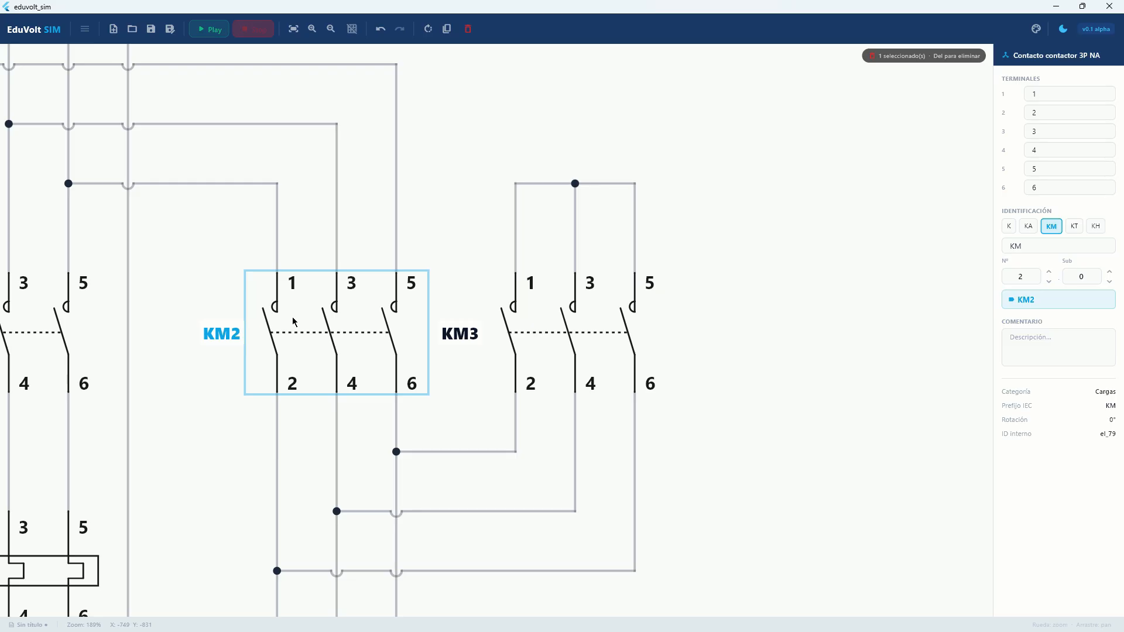
scroll(293, 321, "down", 3)
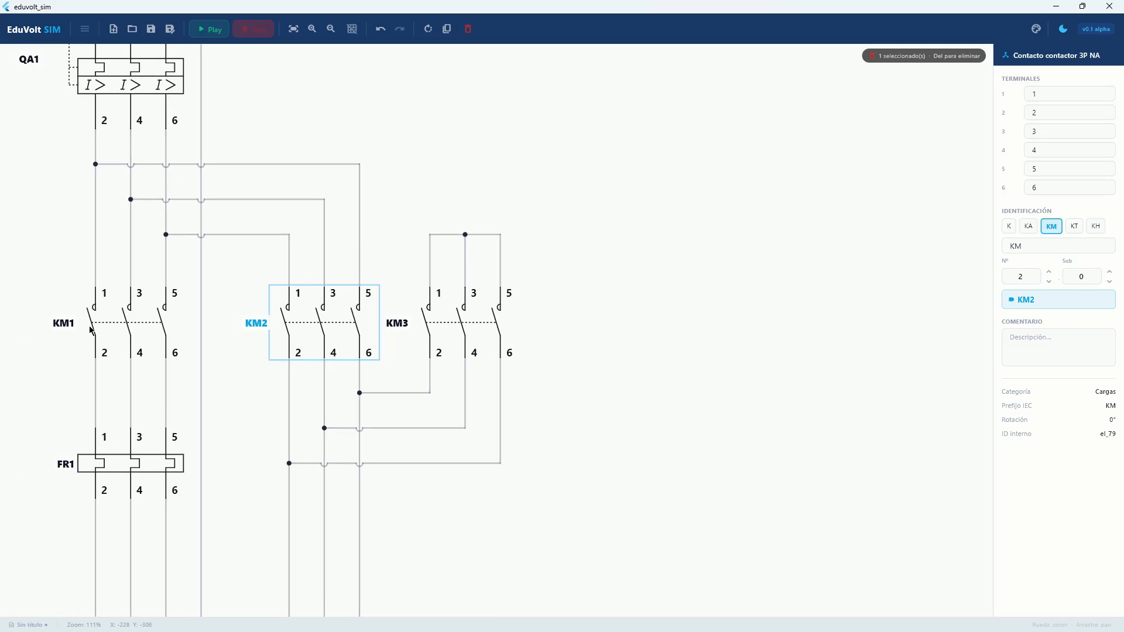
left_click(133, 327)
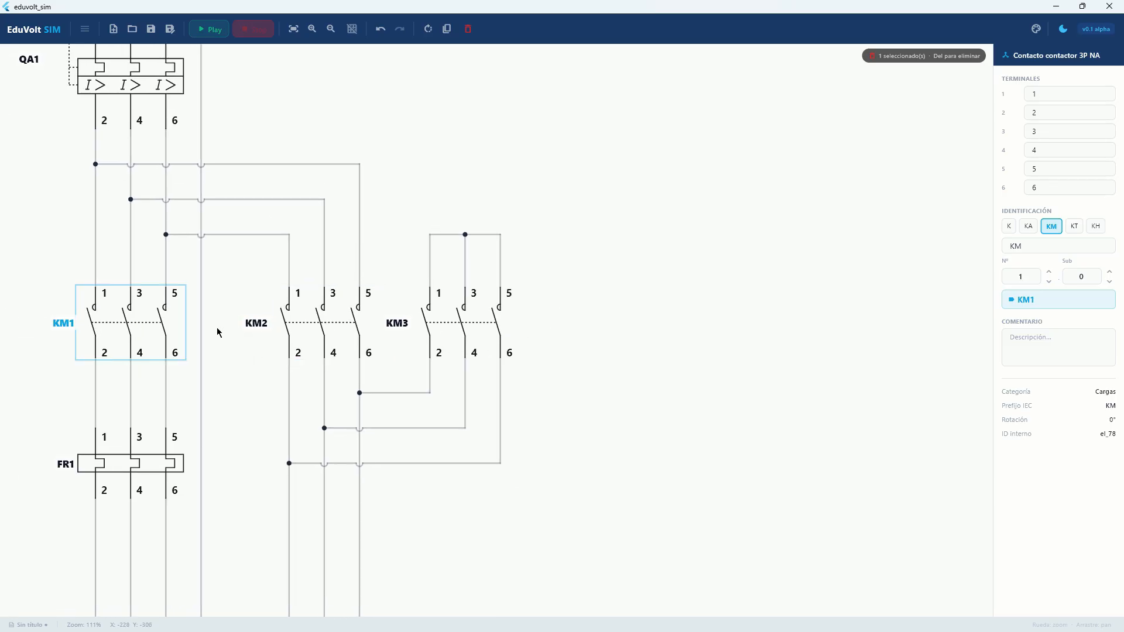
left_click(290, 329)
left_click(103, 319)
scroll(169, 404, "down", 2)
left_click_drag(219, 388, 164, 377)
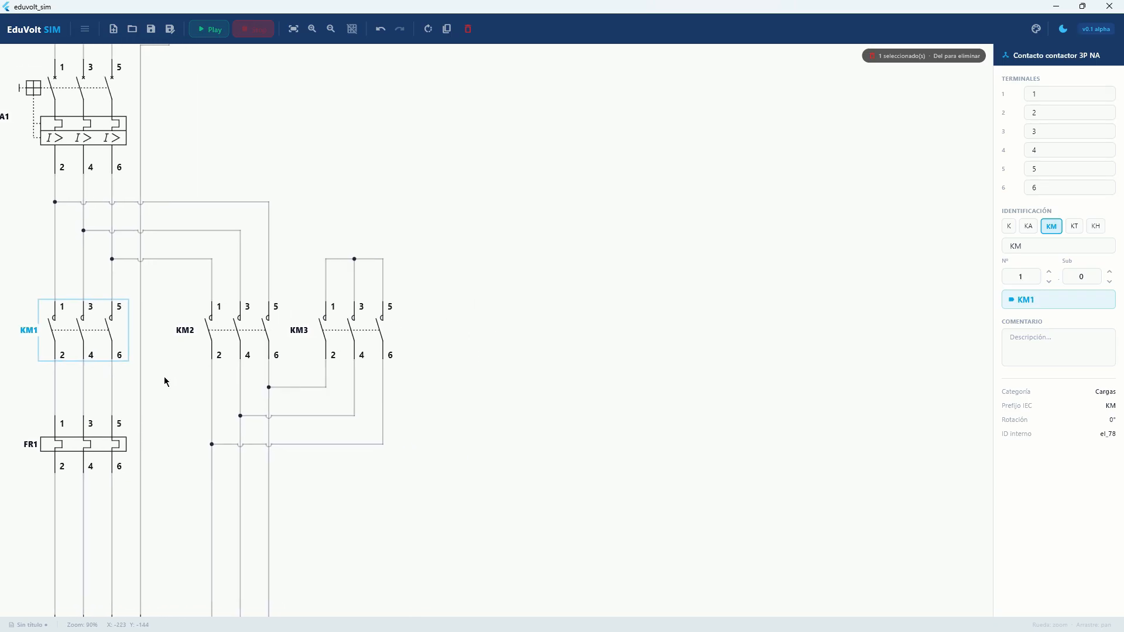
Select contactors KM3 and KM2 in turn to compare their wiring to the motor lines, and clear the selection
left_click(336, 323)
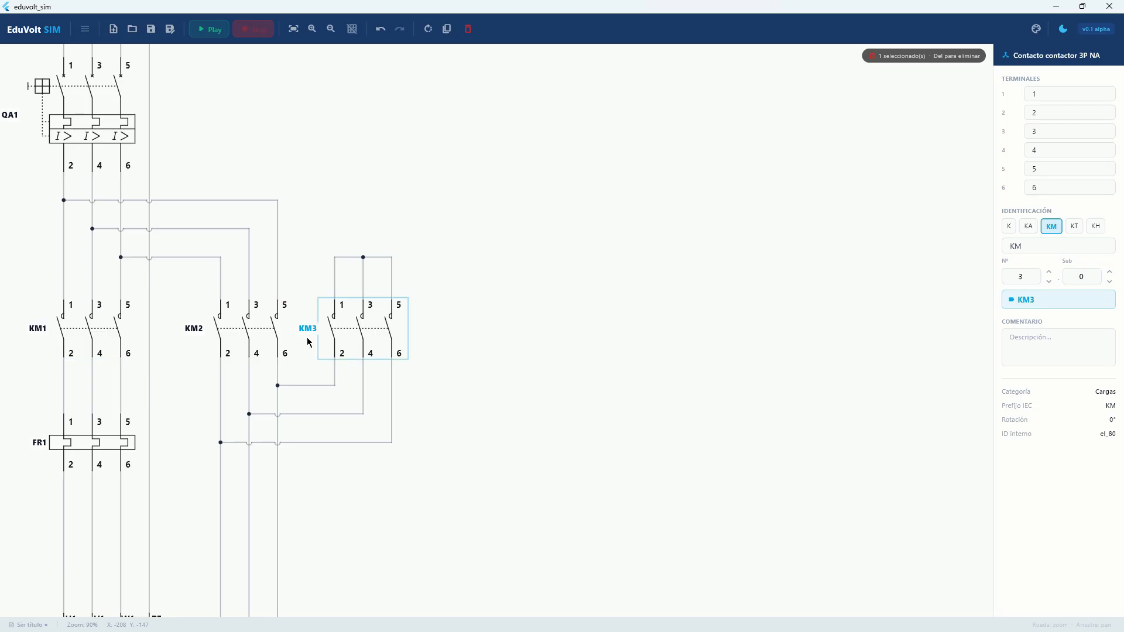
left_click(247, 323)
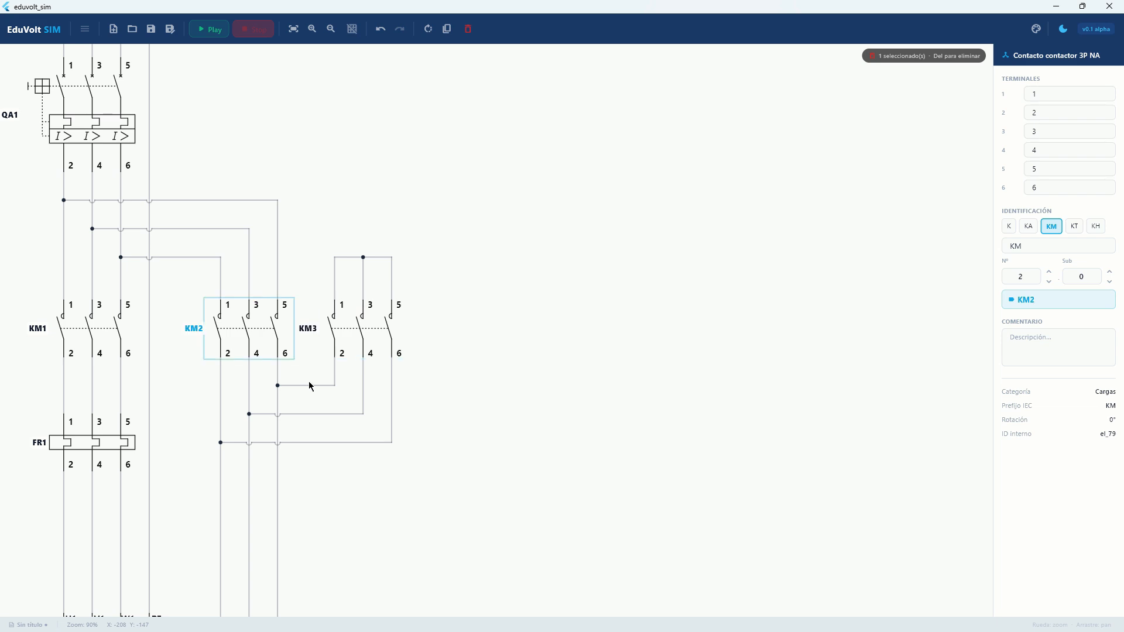
left_click_drag(309, 385, 222, 369)
scroll(175, 310, "up", 4)
scroll(174, 310, "up", 1)
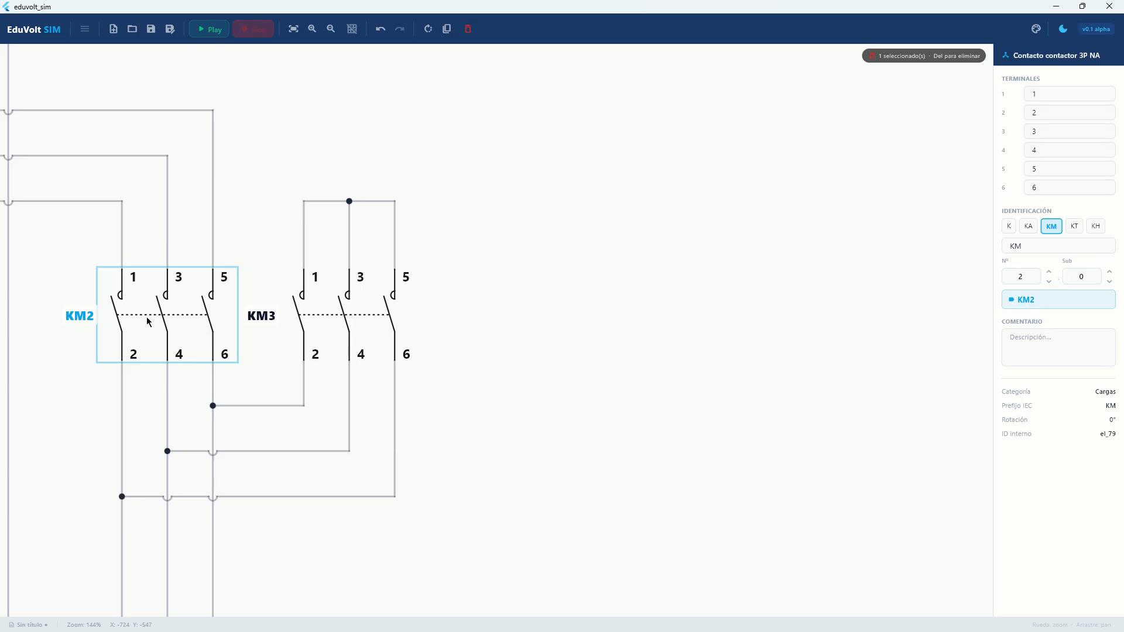
scroll(149, 324, "down", 1)
scroll(239, 344, "down", 1)
left_click(291, 322)
scroll(245, 321, "up", 1)
scroll(246, 321, "down", 1)
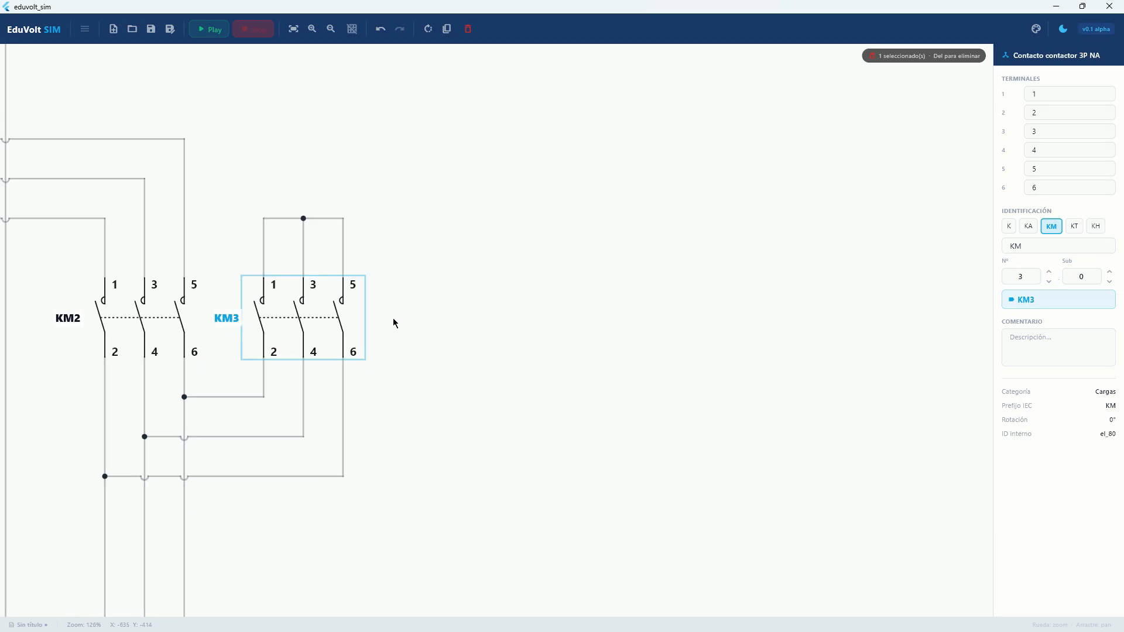
left_click(394, 321)
left_click_drag(183, 322, 216, 314)
scroll(214, 316, "up", 2)
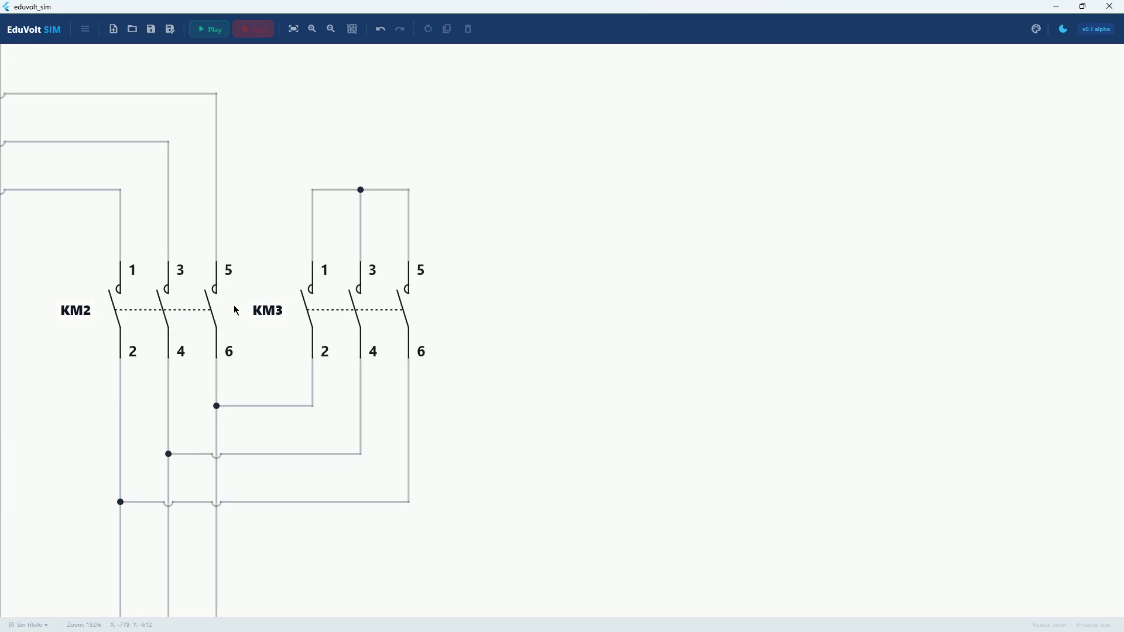
Trace the power path from supply X1 through breaker QA1, contactor KM1 and relay FR1 to motor M1
scroll(232, 306, "down", 2)
scroll(230, 302, "down", 1)
left_click_drag(215, 307, 234, 319)
scroll(233, 318, "down", 1)
scroll(219, 356, "down", 3)
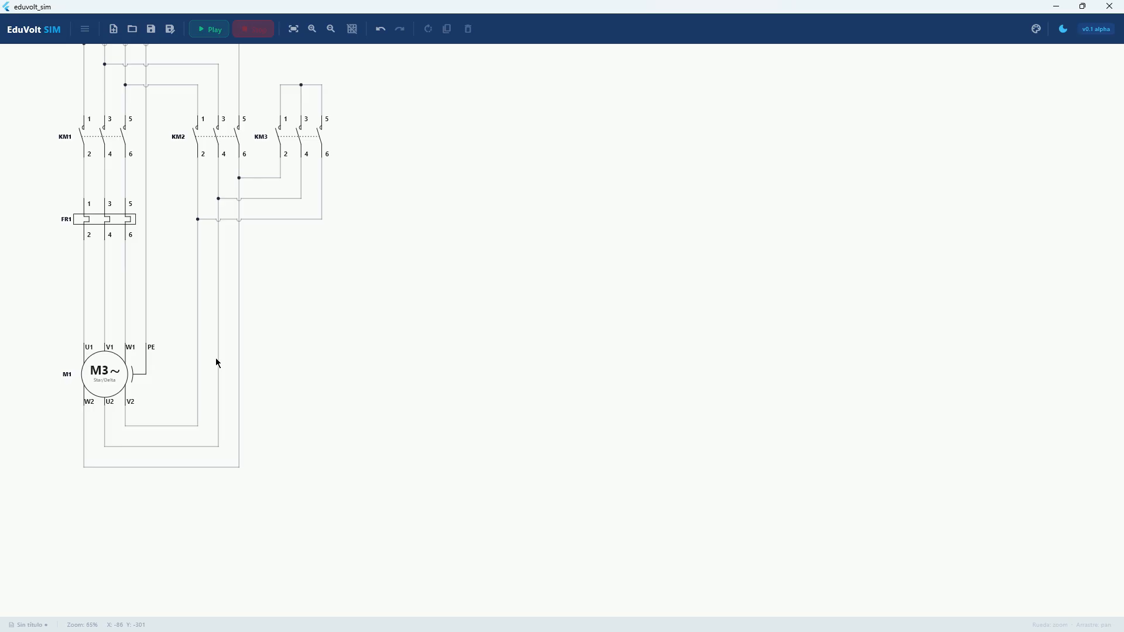
scroll(200, 344, "up", 5)
left_click_drag(123, 247, 170, 202)
scroll(138, 161, "up", 2)
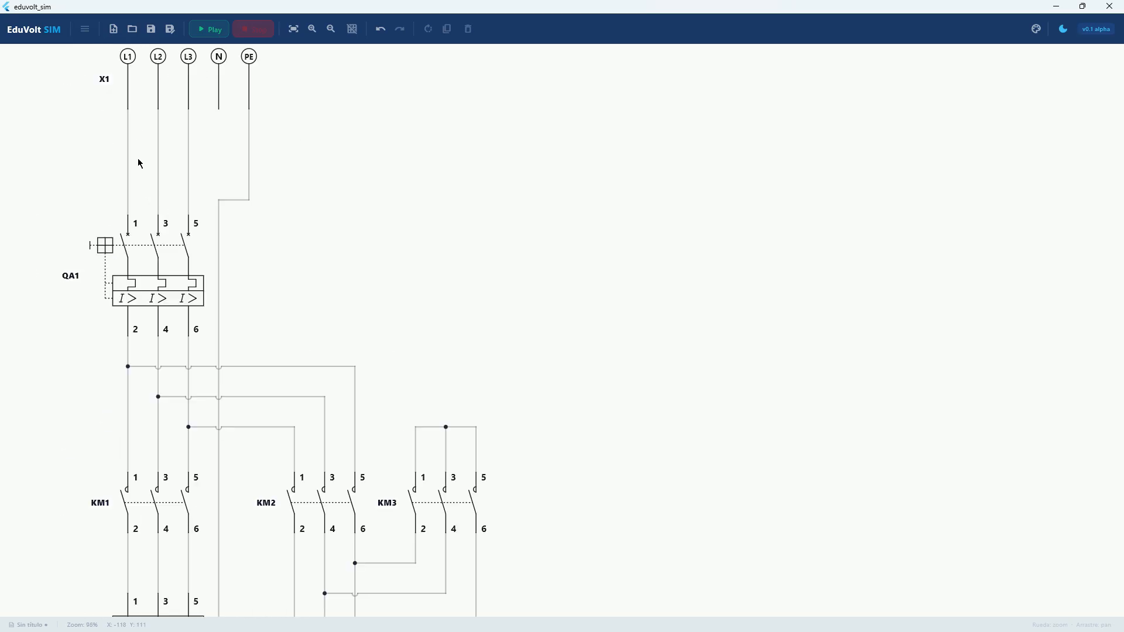
scroll(137, 167, "down", 4)
scroll(133, 181, "down", 3)
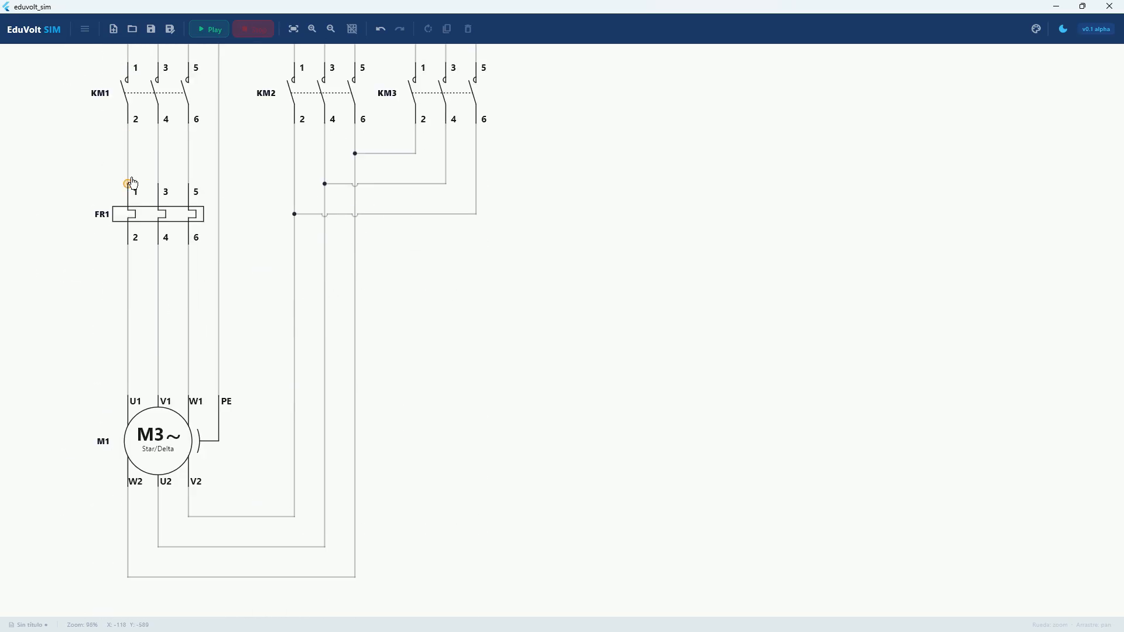
scroll(128, 182, "down", 2)
left_click_drag(291, 243, 262, 374)
Follow the phase lines from motor M1 up to supply X1 and breaker QA1 and back to the motor
scroll(162, 426, "up", 4)
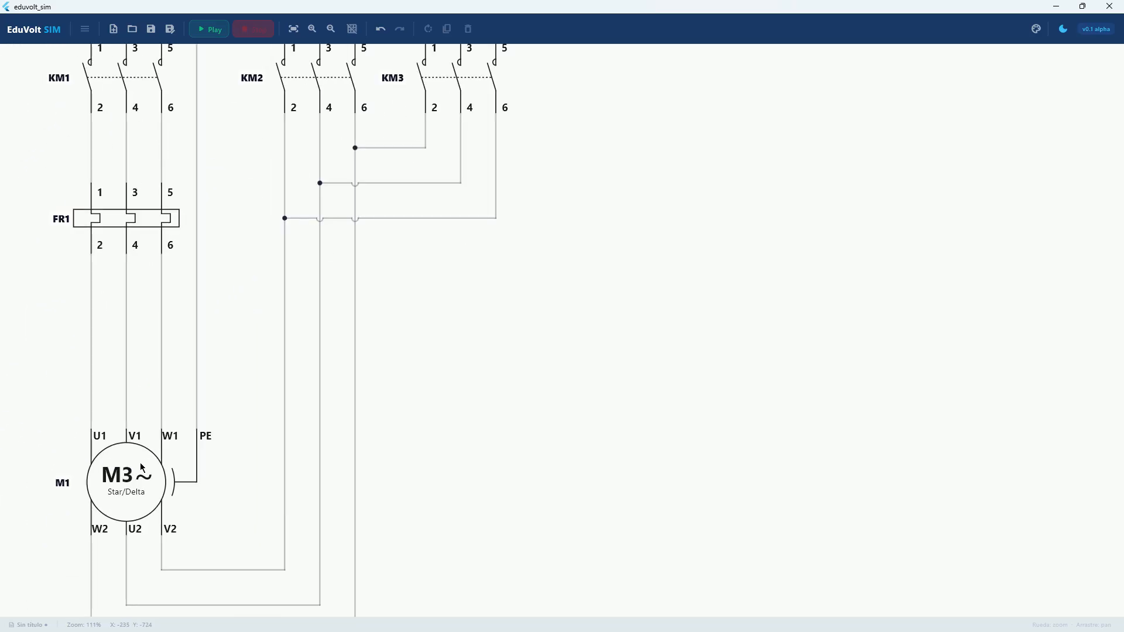
scroll(142, 469, "up", 4)
scroll(140, 472, "down", 2)
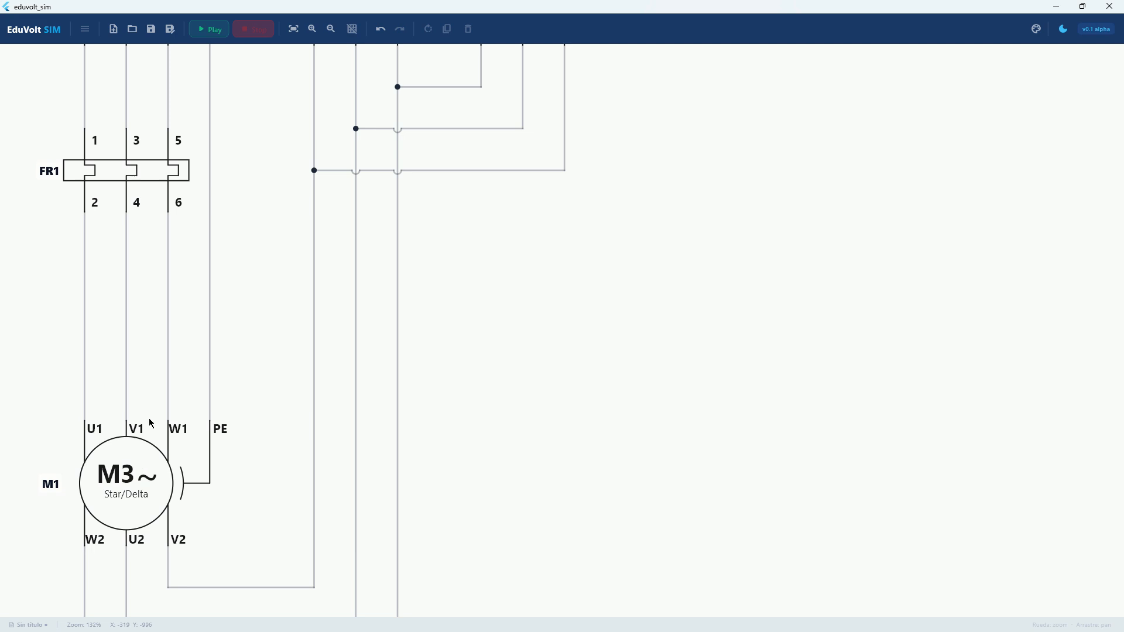
scroll(140, 422, "up", 7)
scroll(141, 391, "up", 4)
left_click_drag(145, 386, 242, 472)
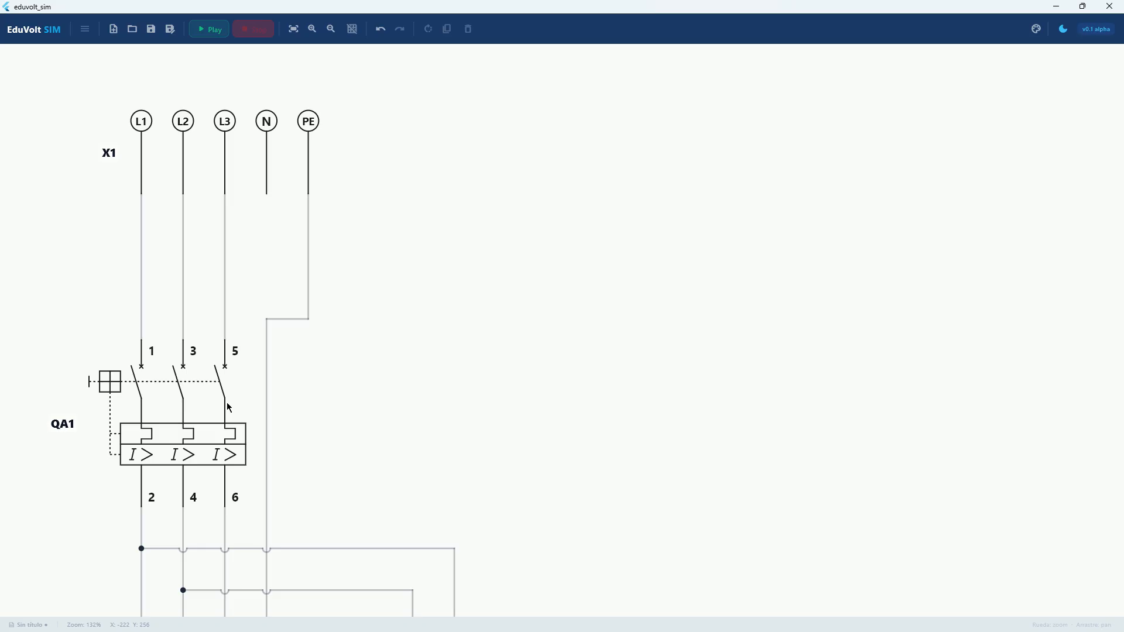
scroll(226, 403, "down", 4)
left_click_drag(226, 404, 240, 252)
scroll(183, 385, "up", 11)
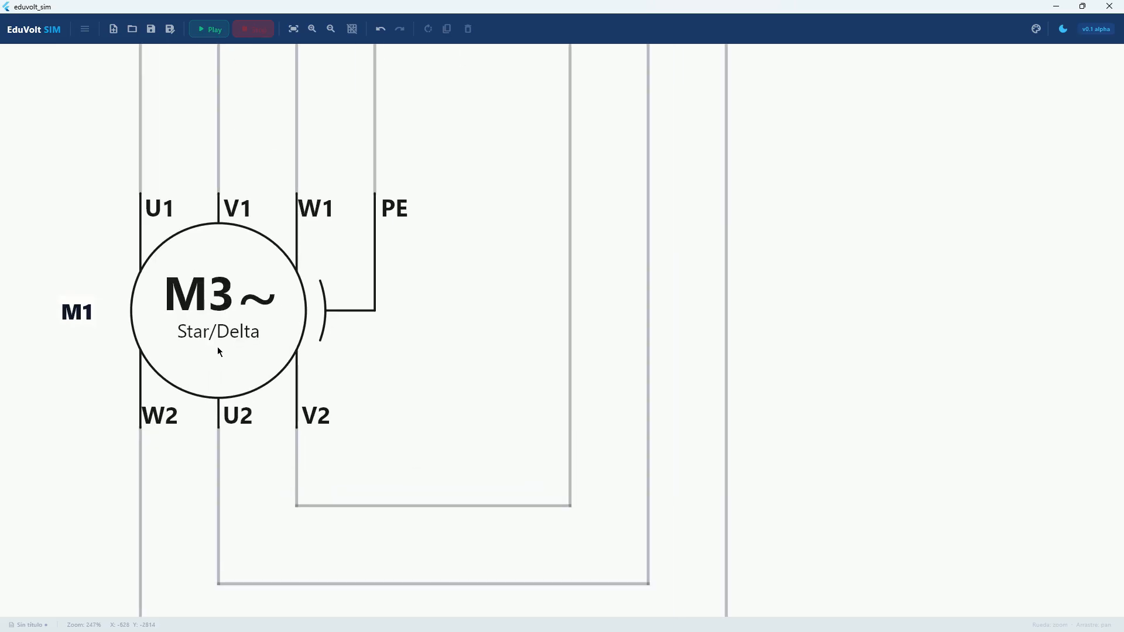
Select motor M1 to examine its winding terminals U1, V1, W1, W2, U2 and V2, and clear the selection
left_click_drag(211, 357, 211, 415)
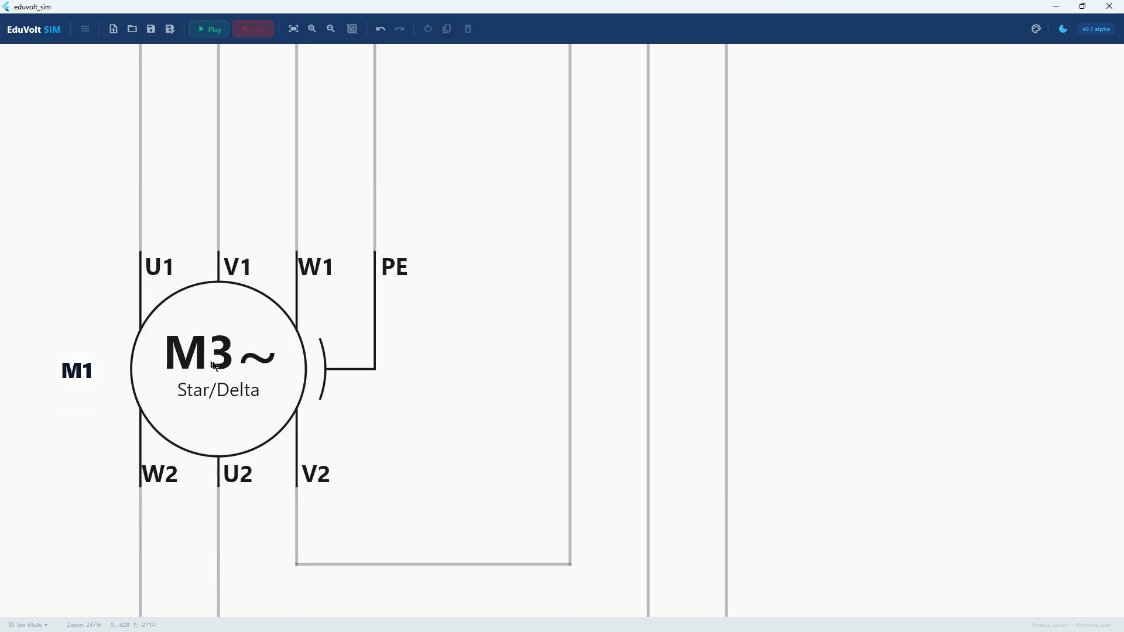
left_click(207, 365)
left_click(504, 356)
left_click(281, 368)
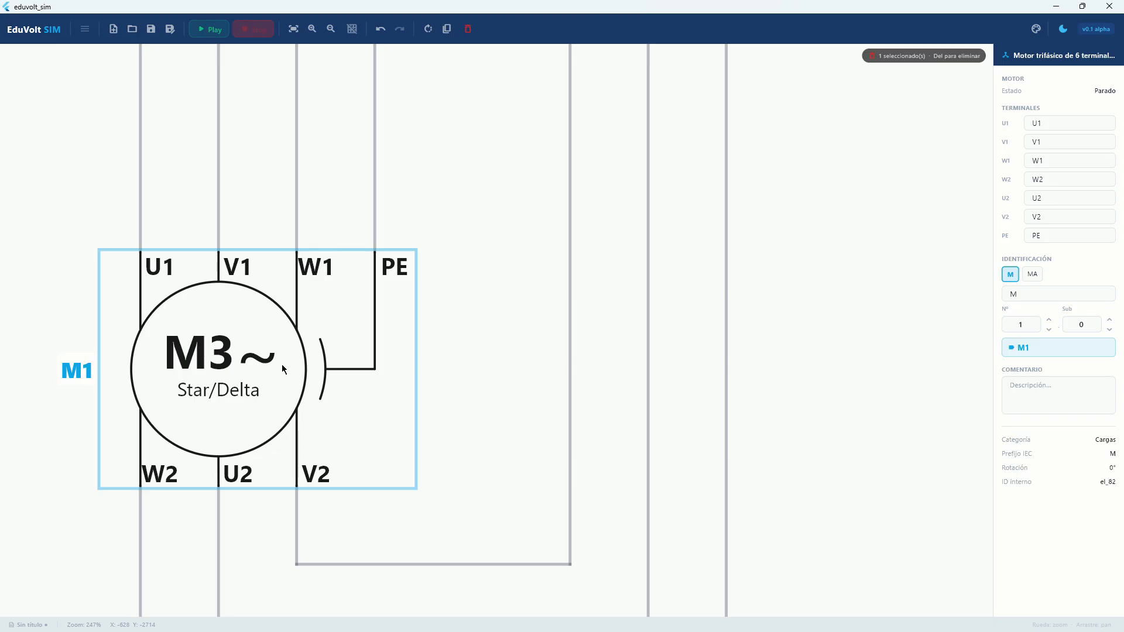
scroll(283, 369, "down", 5)
left_click_drag(291, 179, 290, 272)
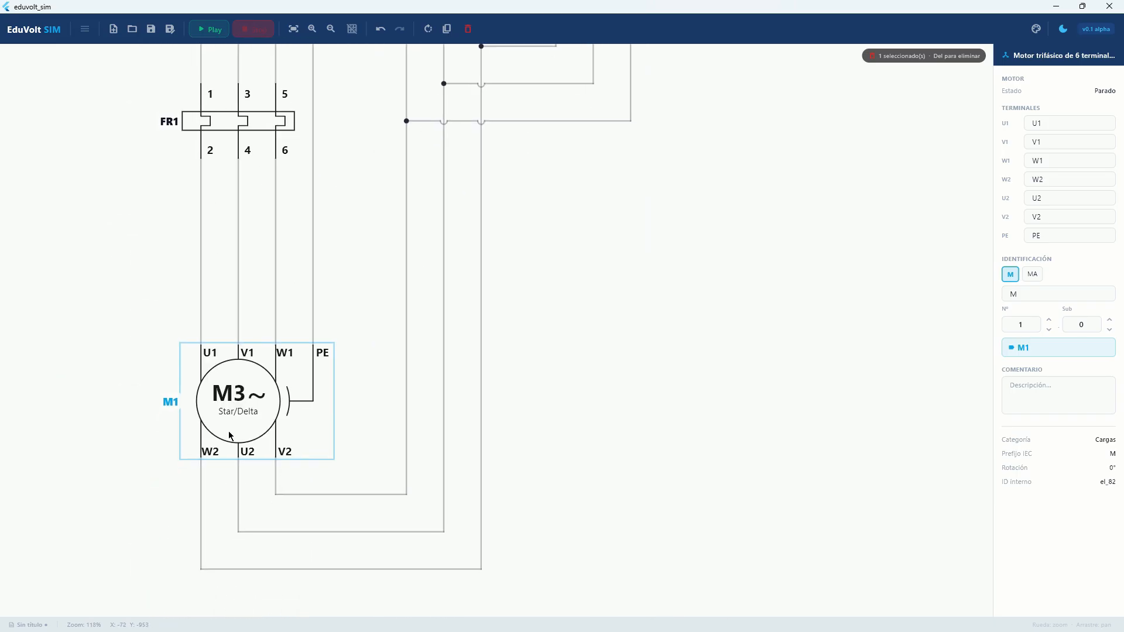
scroll(228, 433, "up", 3)
left_click(451, 382)
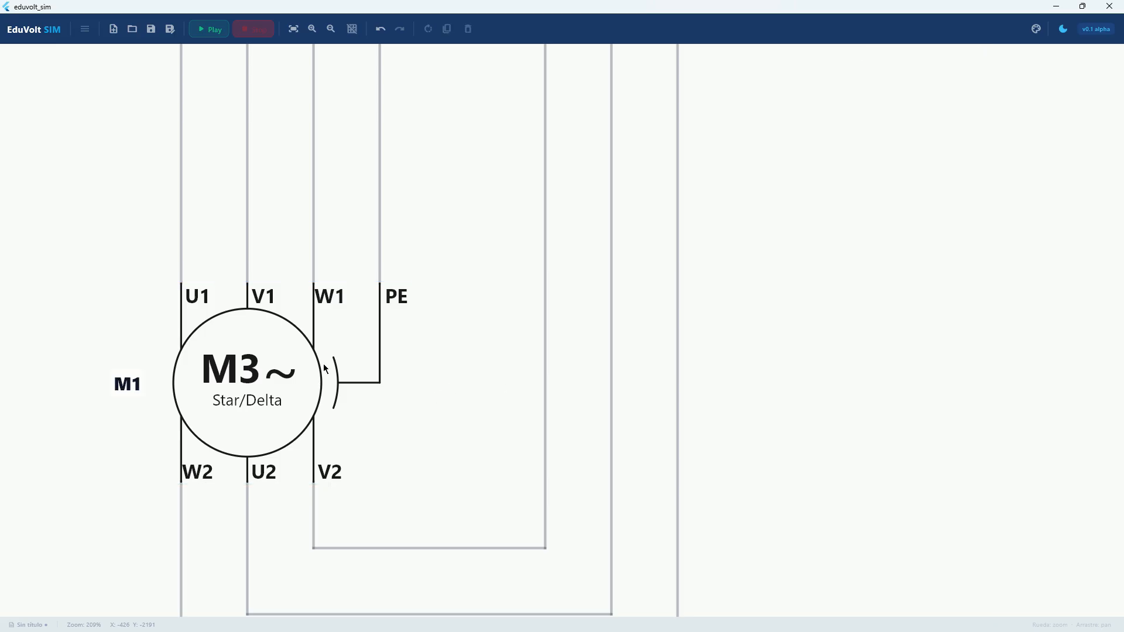
Examine the lines between thermal relay FR1 and motor M1 and the motor's star/delta terminals
scroll(249, 412, "down", 3)
left_click_drag(248, 413, 256, 433)
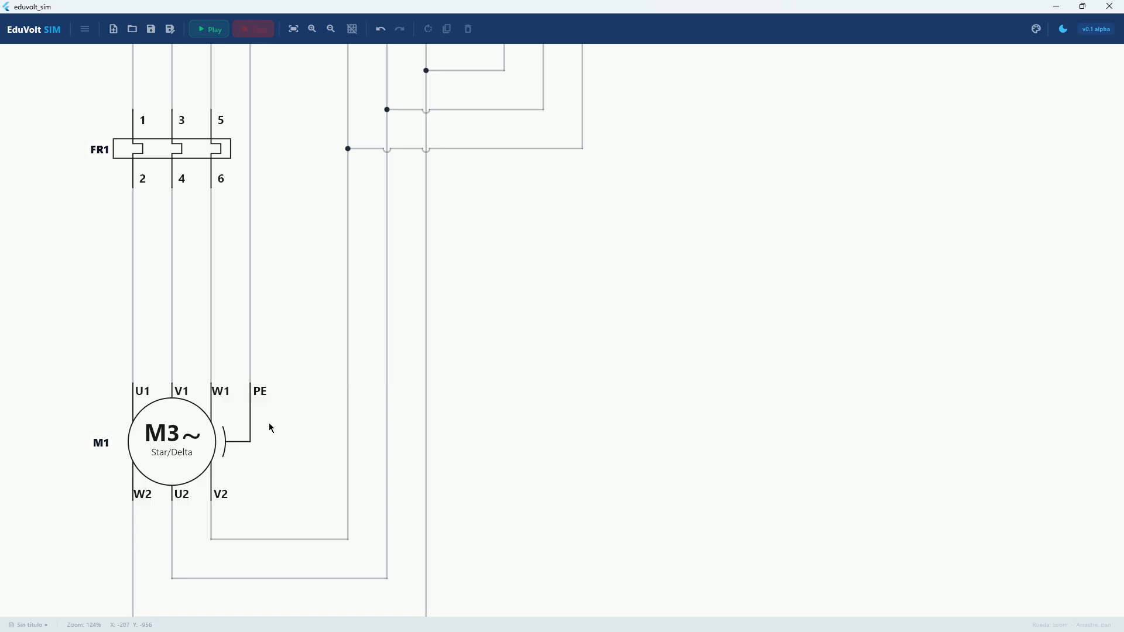
left_click_drag(317, 164, 321, 274)
left_click_drag(271, 456, 319, 268)
scroll(242, 365, "up", 2)
scroll(242, 363, "up", 5)
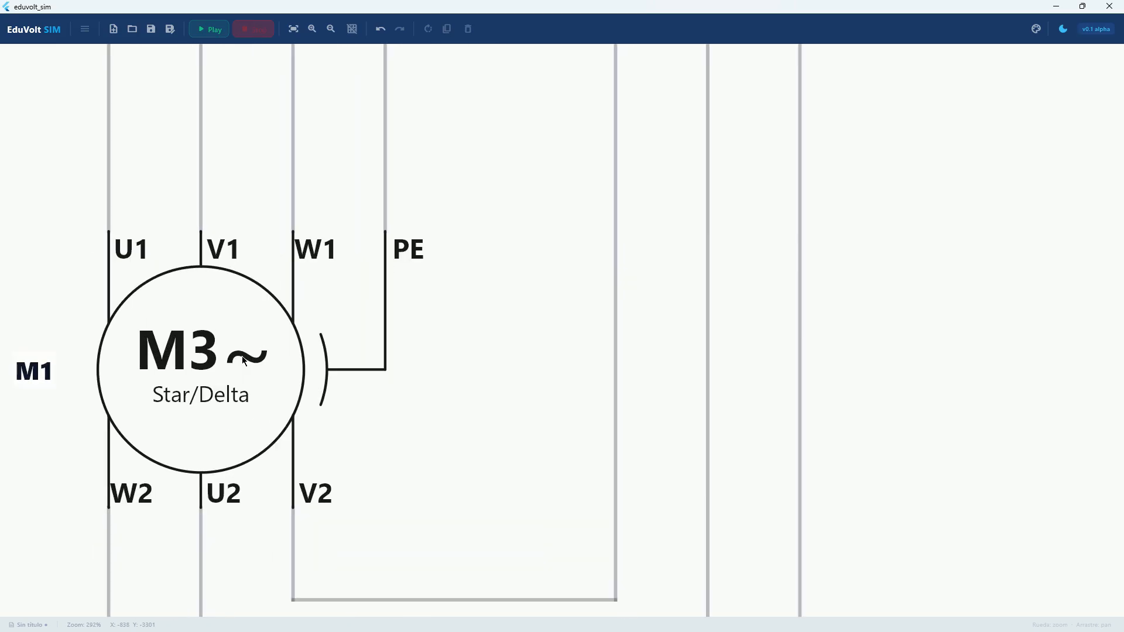
scroll(247, 356, "down", 4)
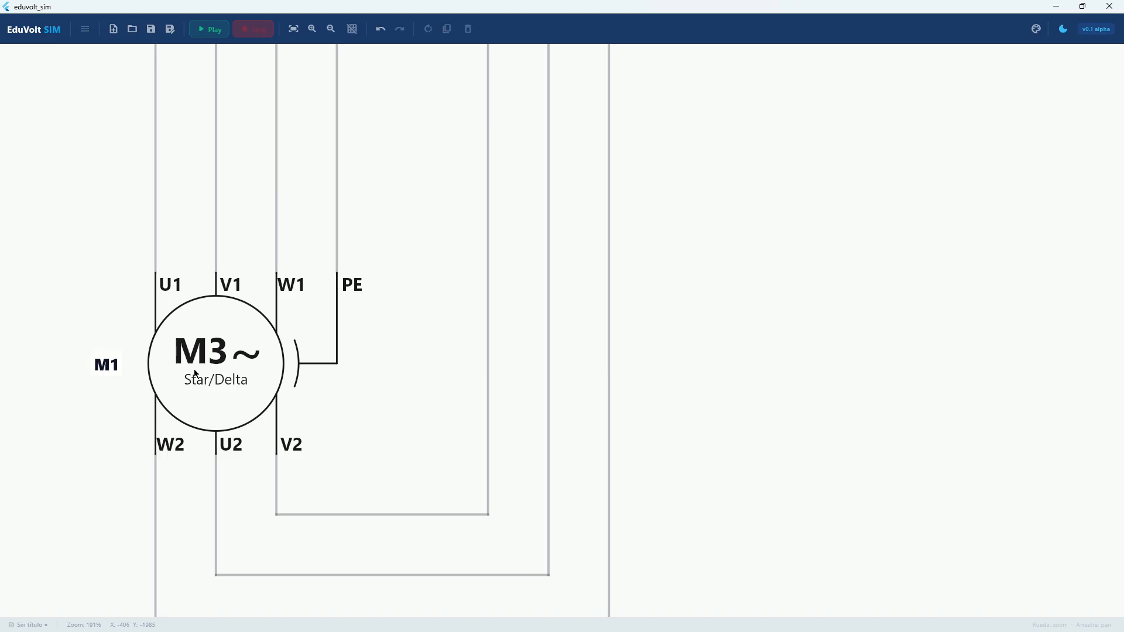
Examine the wiring around contactors KM1, KM2 and KM3 and thermal relay FR1 for the star and delta stages
scroll(181, 311, "down", 4)
left_click_drag(308, 159, 244, 461)
left_click_drag(293, 255, 188, 510)
scroll(233, 411, "down", 3)
left_click_drag(244, 295, 335, 192)
scroll(210, 394, "up", 5)
scroll(210, 394, "down", 3)
left_click_drag(328, 431, 246, 395)
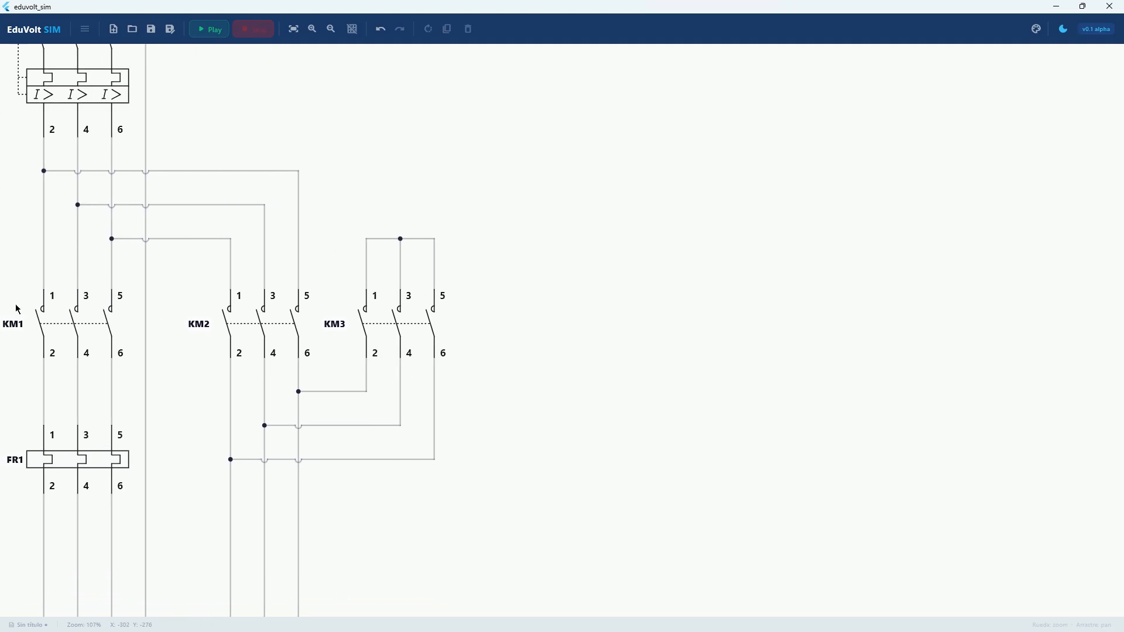
left_click_drag(90, 435, 136, 427)
scroll(91, 461, "up", 5)
scroll(91, 461, "down", 4)
left_click_drag(179, 501, 241, 469)
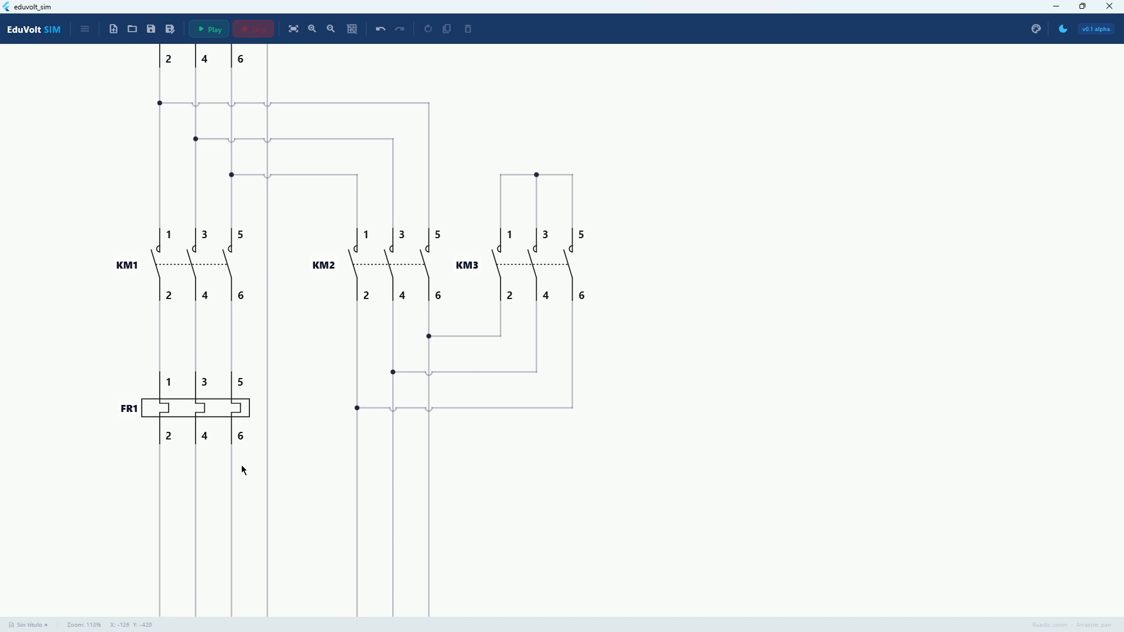
scroll(163, 415, "up", 4)
scroll(163, 415, "down", 4)
left_click_drag(268, 339, 241, 351)
left_click_drag(262, 291, 138, 472)
left_click_drag(218, 229, 272, 299)
Examine supply X1's phase, neutral and earth terminals and the lines running down to the contactors
scroll(273, 299, "up", 6)
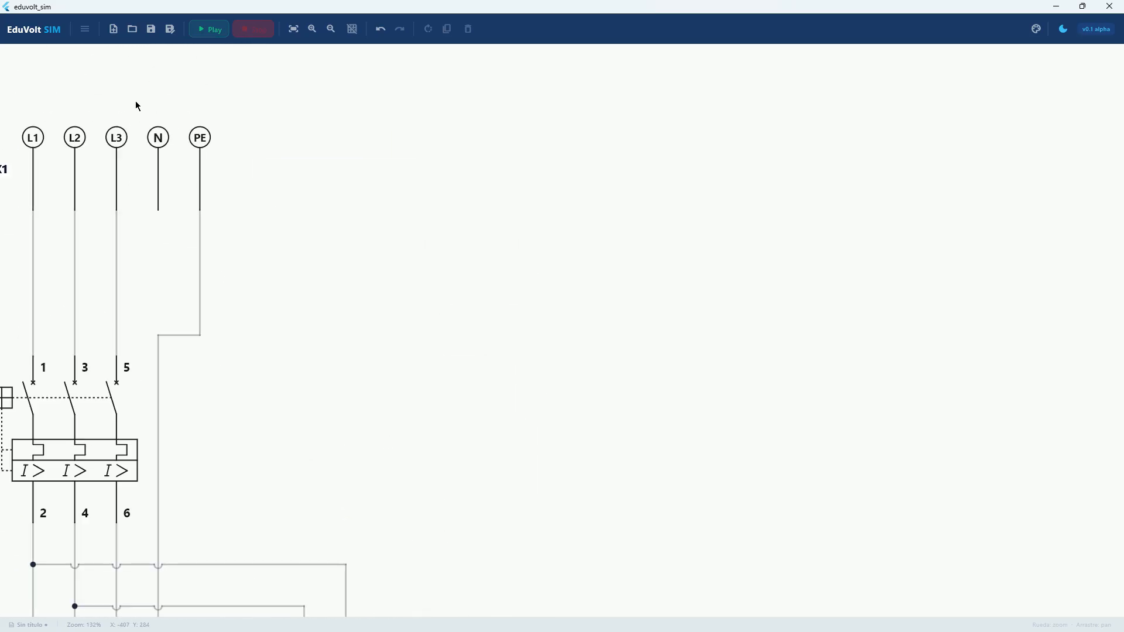
left_click_drag(265, 301, 204, 303)
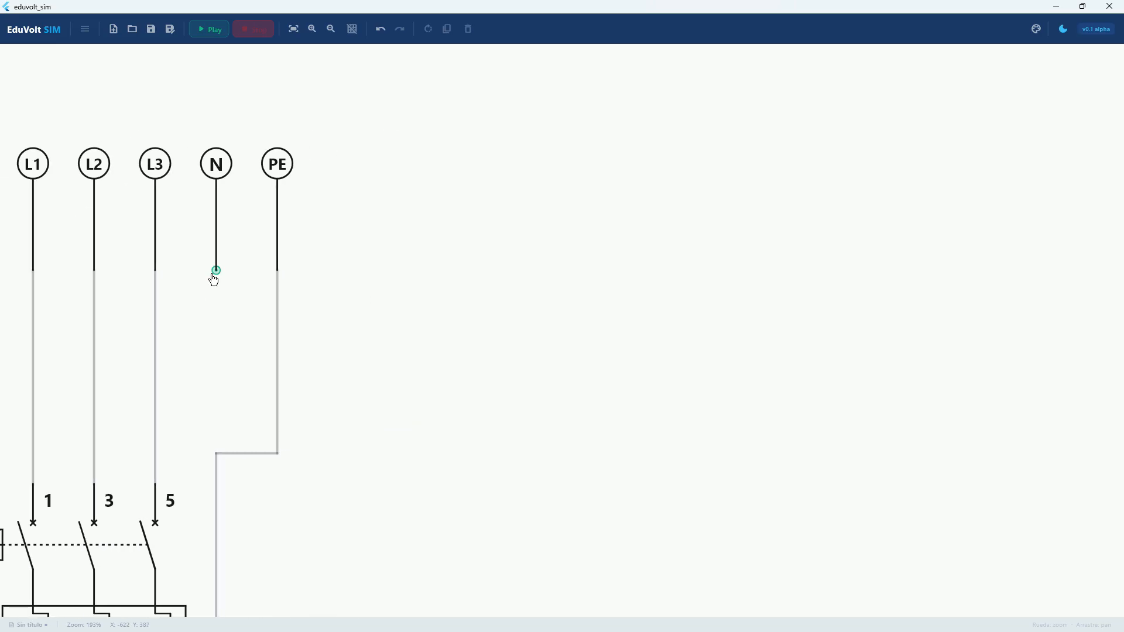
left_click_drag(193, 271, 236, 243)
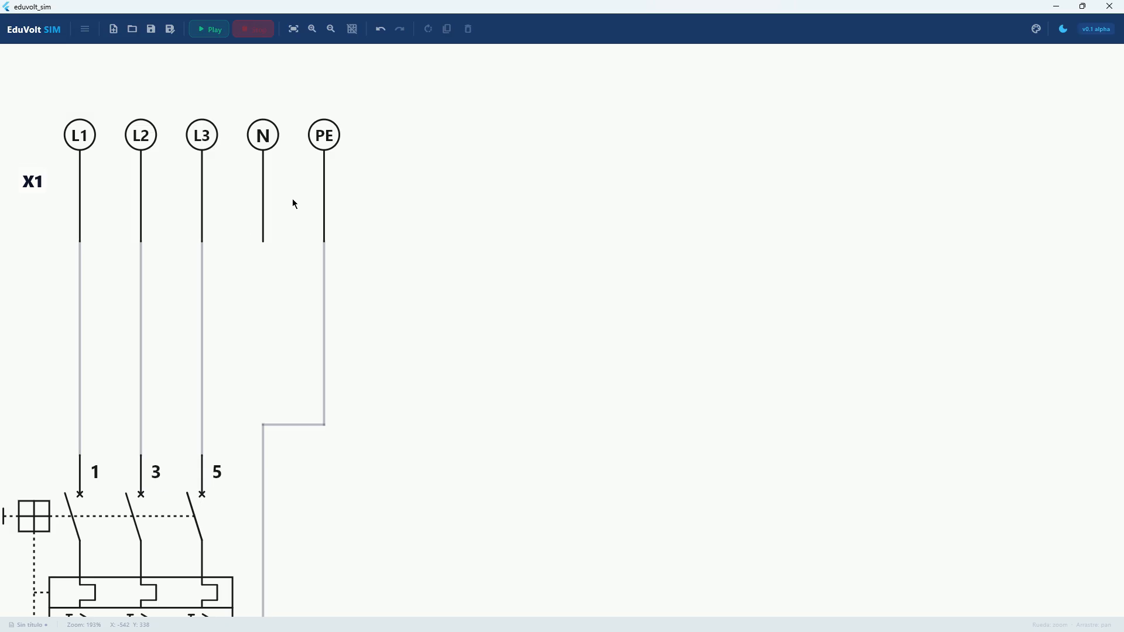
scroll(293, 200, "down", 9)
scroll(249, 313, "down", 3)
scroll(248, 318, "down", 2)
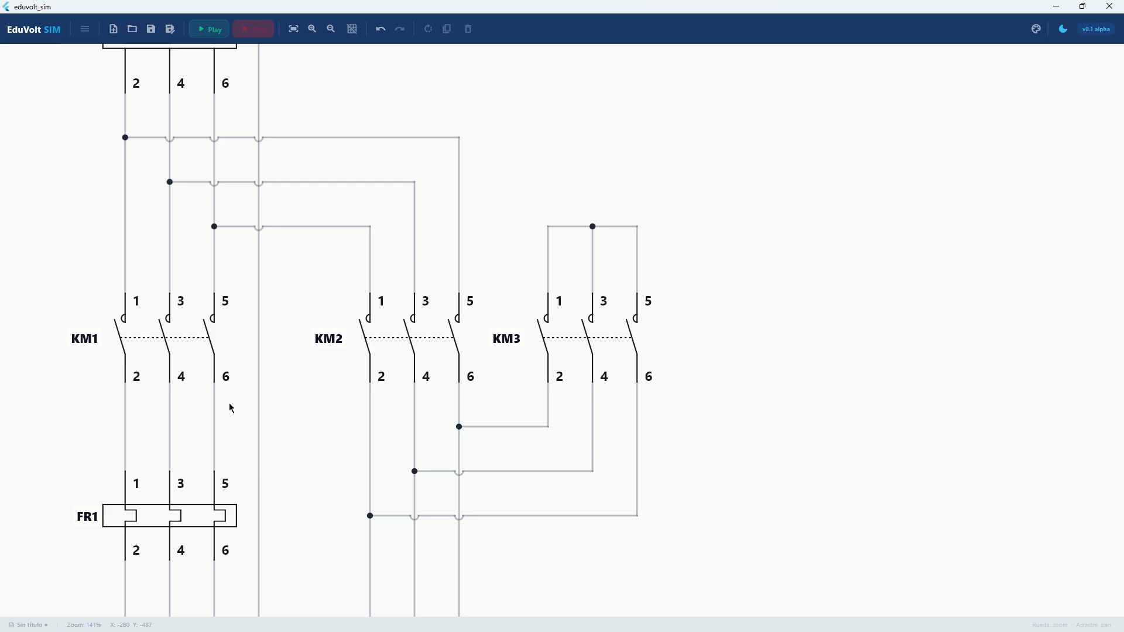
left_click_drag(223, 415, 198, 521)
left_click_drag(261, 168, 308, 538)
scroll(176, 151, "up", 4)
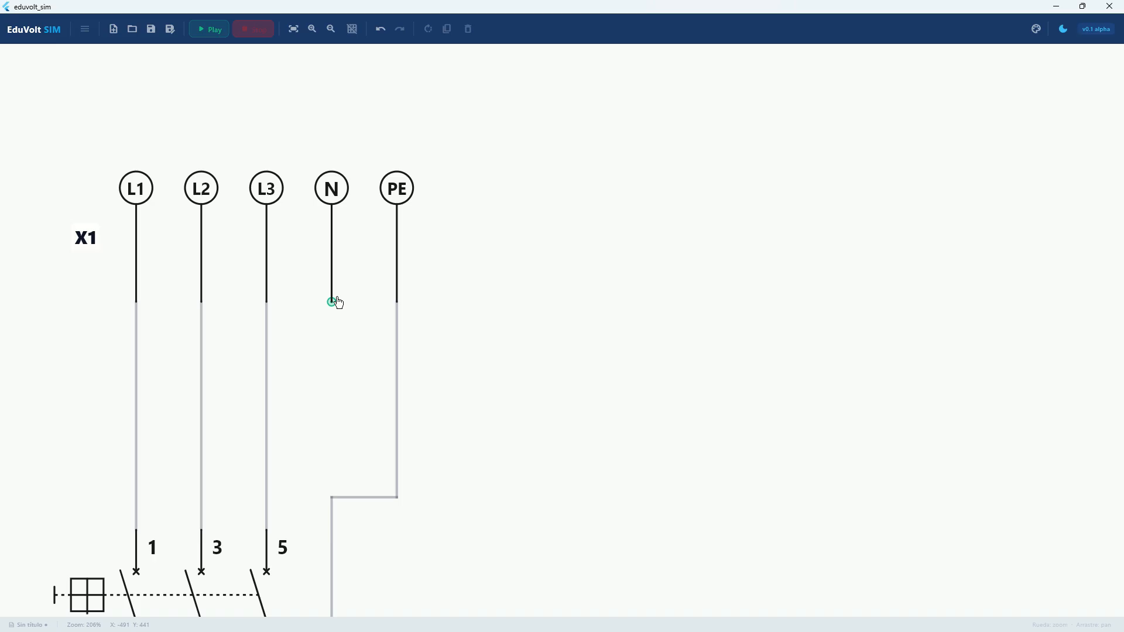
Review the circuit from the contactors and relay FR1 down to motor M1 and back up to supply X1
scroll(335, 297, "down", 4)
scroll(327, 294, "down", 15)
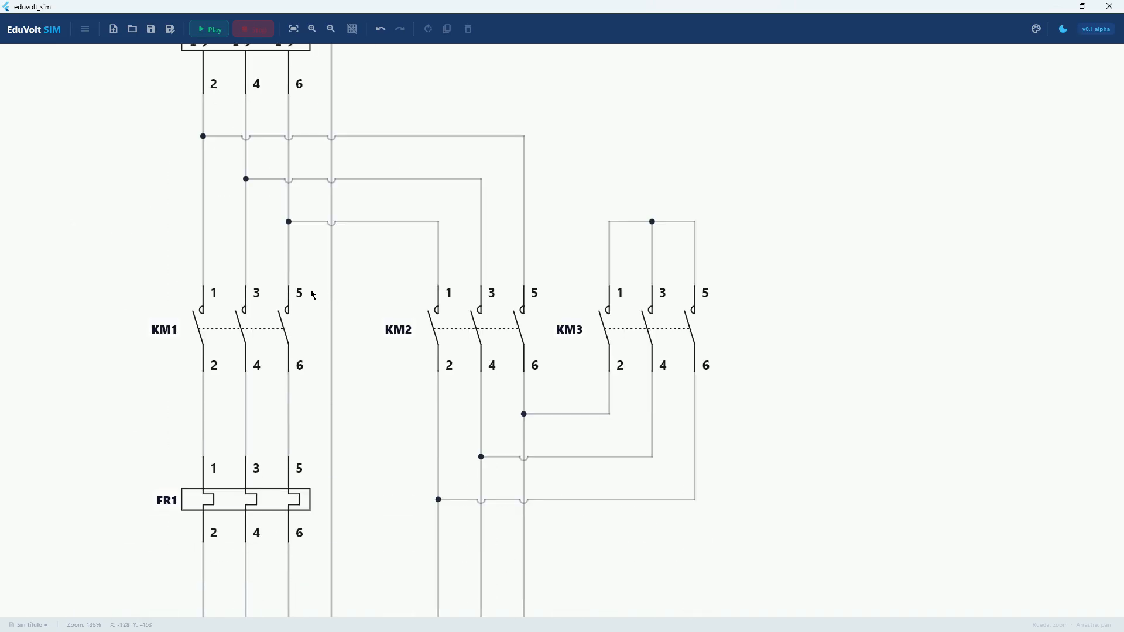
left_click_drag(293, 378, 276, 484)
left_click_drag(303, 64, 299, 23)
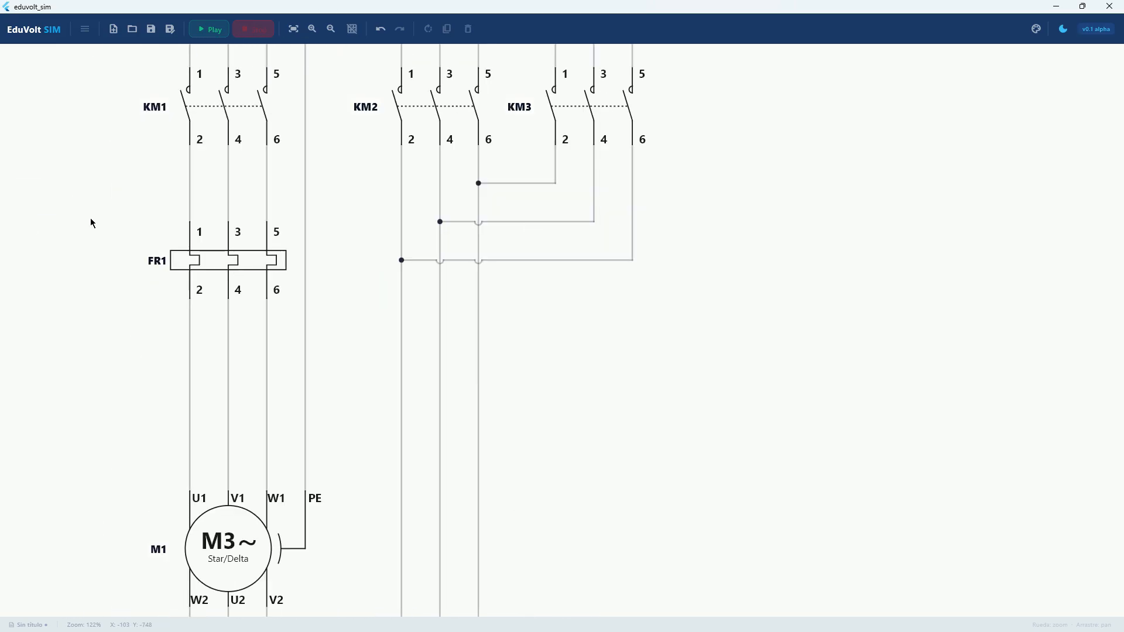
left_click_drag(264, 212, 252, 473)
scroll(251, 404, "down", 5)
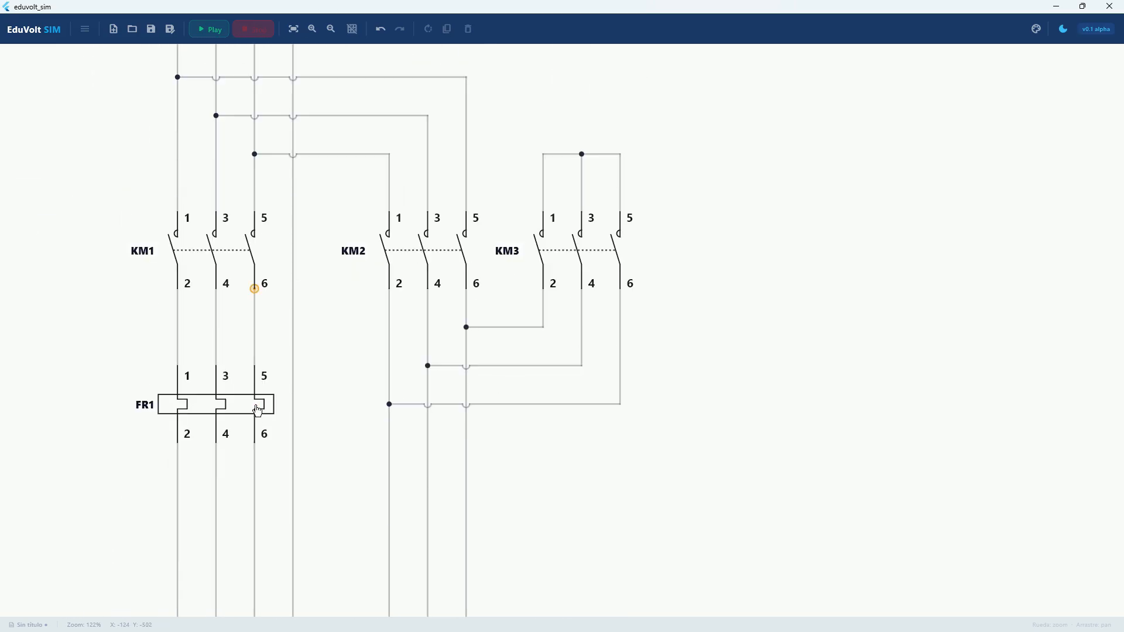
scroll(257, 405, "up", 10)
left_click_drag(369, 289, 287, 336)
left_click_drag(269, 259, 262, 236)
left_click_drag(344, 188, 322, 120)
scroll(309, 202, "down", 3)
left_click_drag(348, 288, 323, 332)
scroll(324, 260, "up", 2)
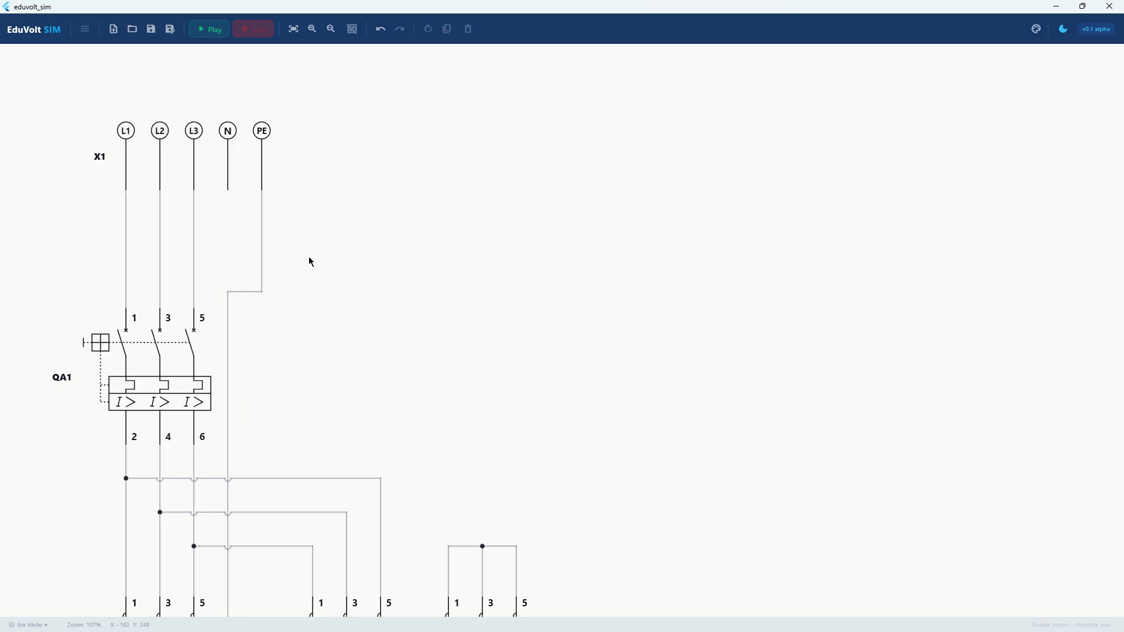
Insert a two-pole thermal-magnetic breaker with one protected pole to the right of the power circuit, beside the supply lines
left_click(84, 29)
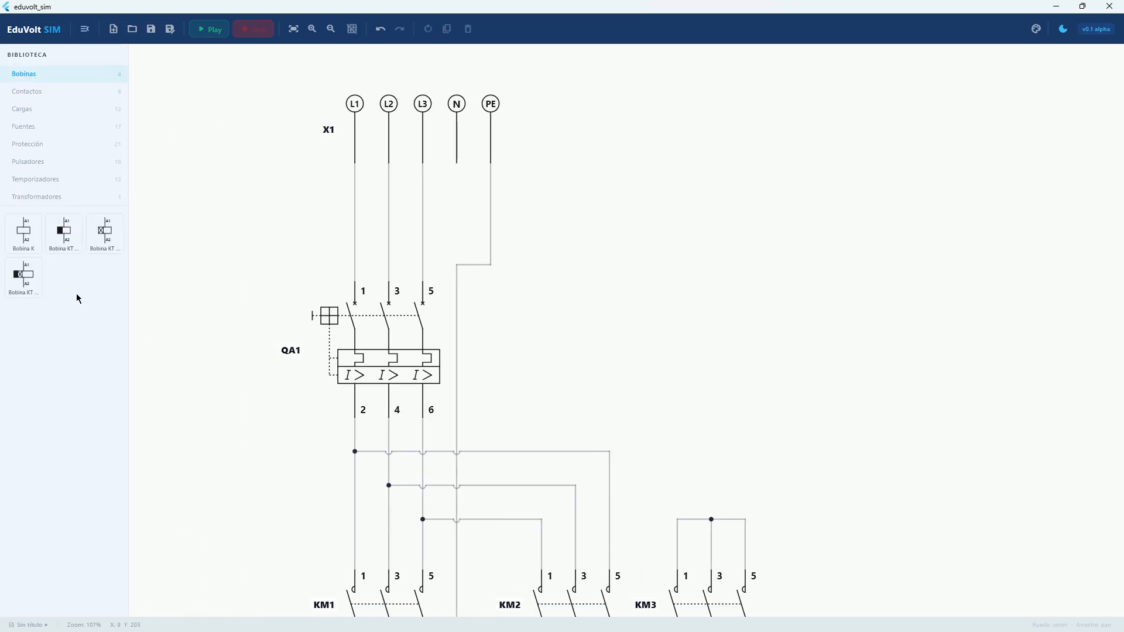
left_click(40, 145)
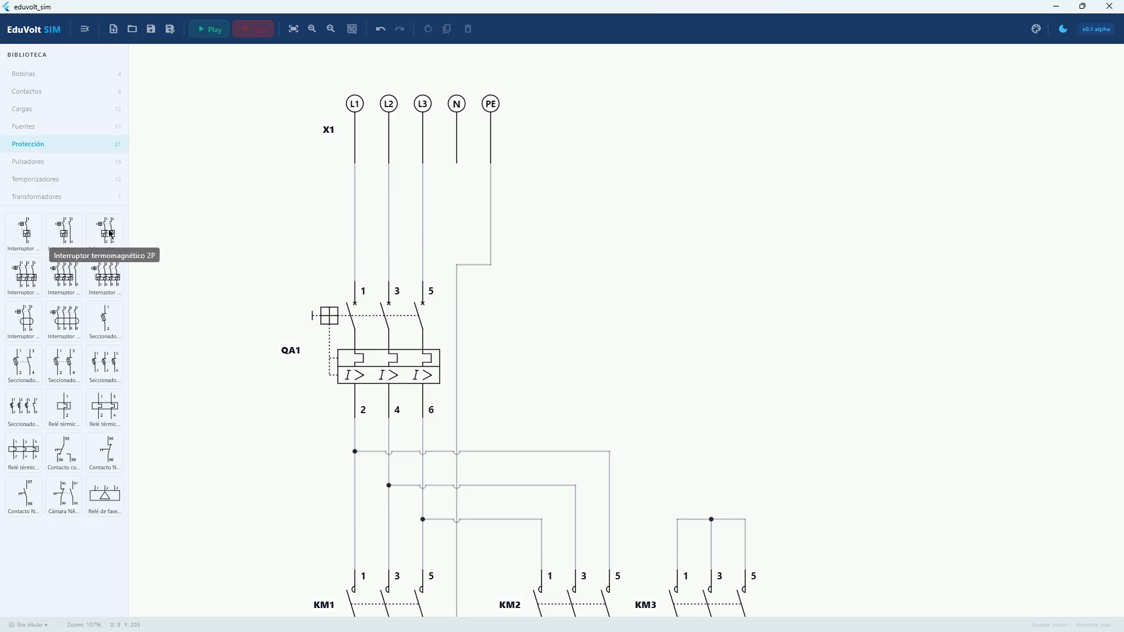
left_click(63, 243)
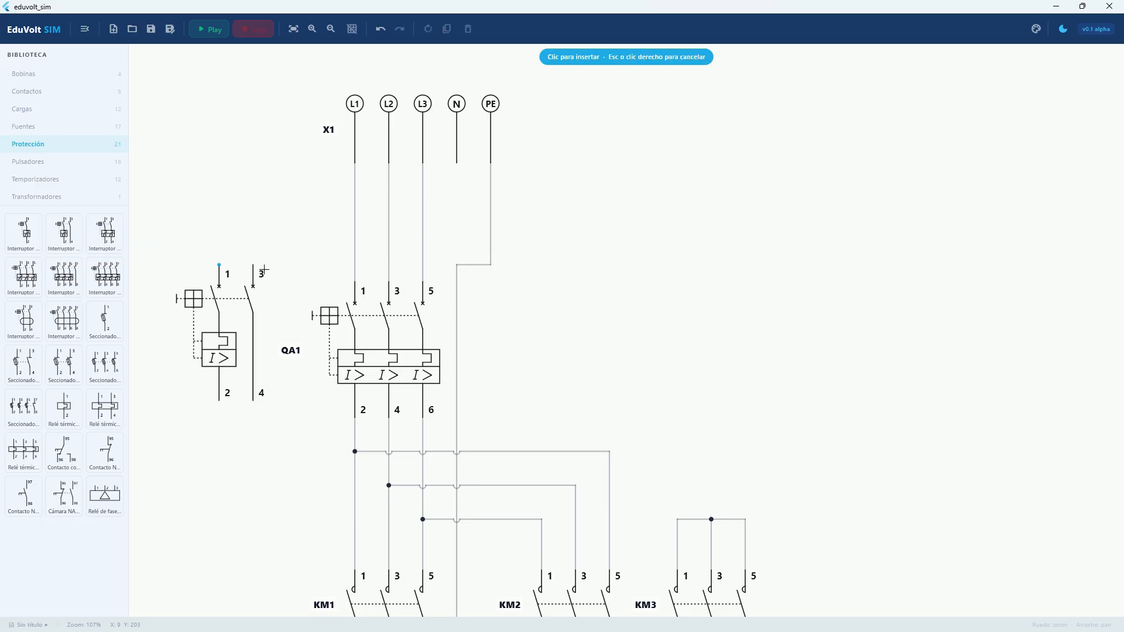
scroll(315, 257, "right", 5)
right_click(348, 236)
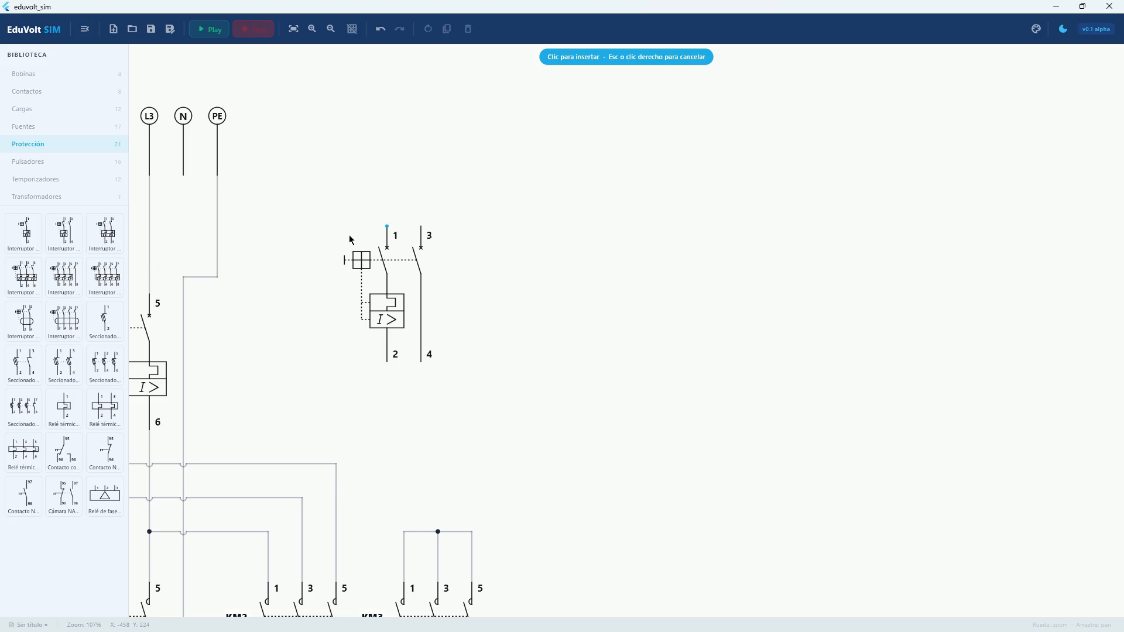
left_click(51, 235)
left_click(444, 256)
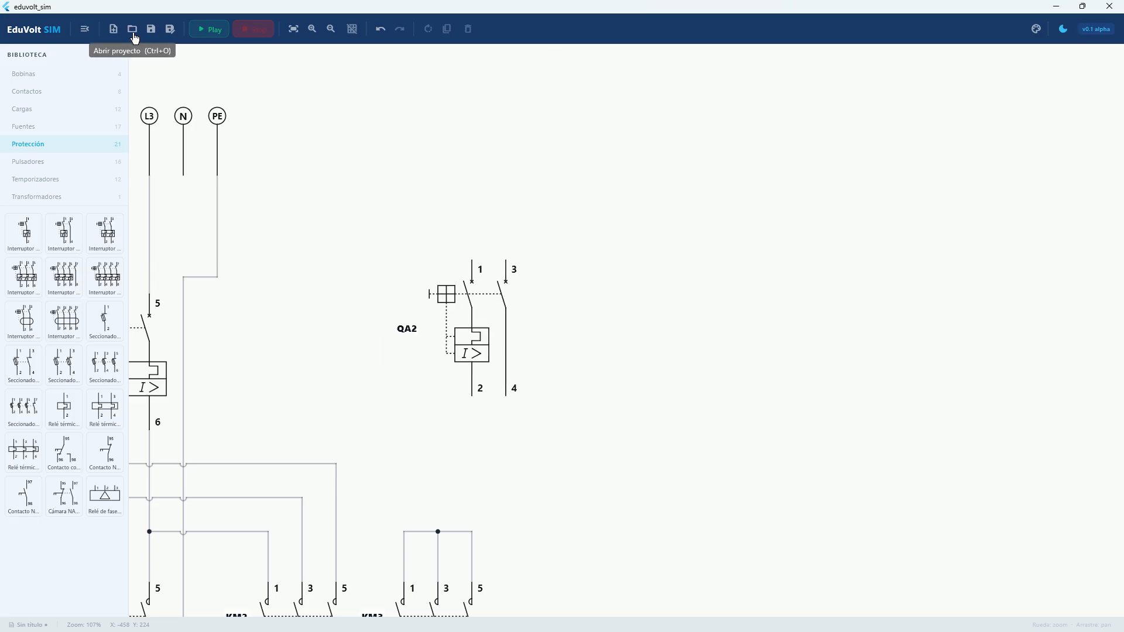
left_click_drag(279, 232, 316, 182)
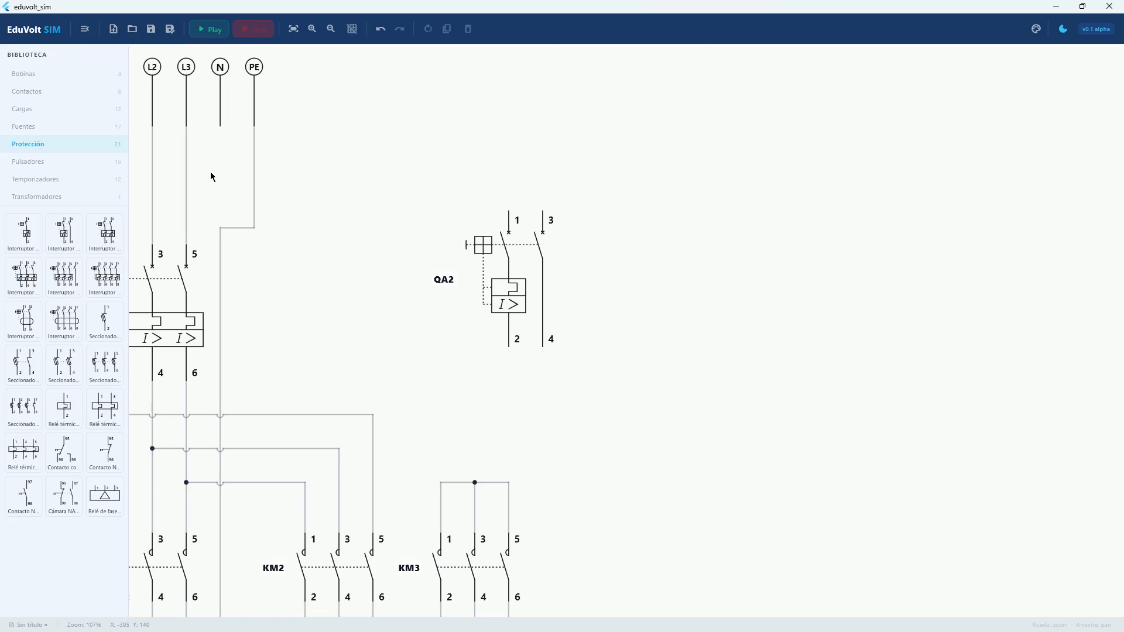
left_click(86, 35)
Reposition breaker QA2 in the open area to the right of supply X1, above contactor KM3
scroll(316, 314, "down", 5)
left_click(243, 301)
left_click_drag(240, 298, 330, 319)
left_click_drag(141, 309, 55, 278)
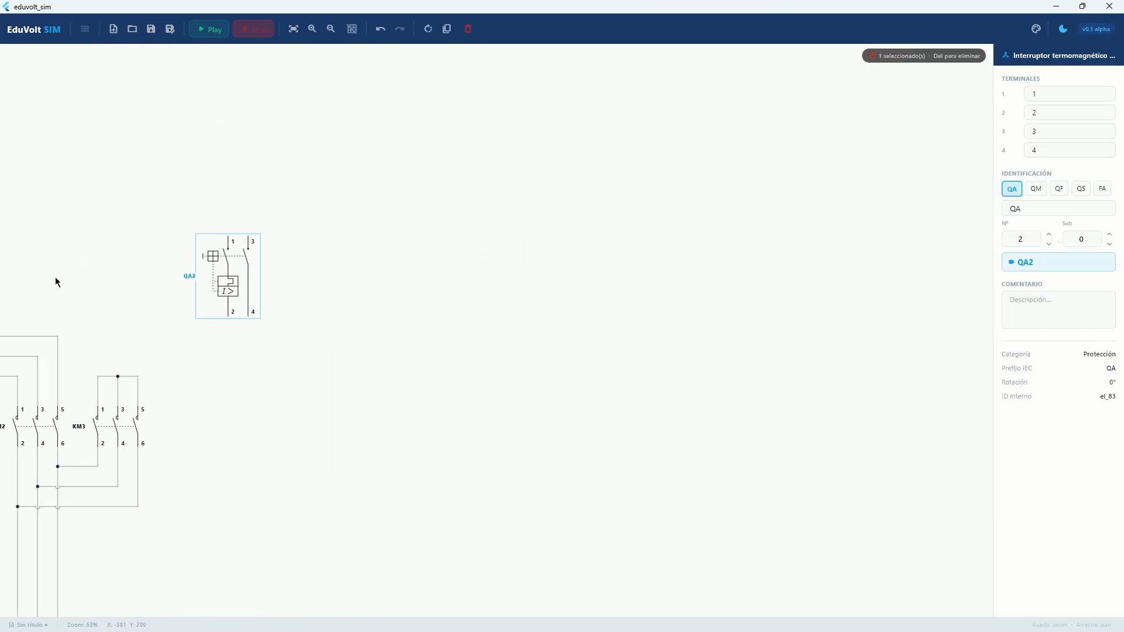
left_click_drag(252, 284, 251, 314)
left_click_drag(129, 362, 305, 441)
scroll(256, 416, "up", 4)
scroll(256, 416, "down", 4)
left_click_drag(326, 382, 327, 392)
left_click(251, 292)
left_click_drag(235, 311, 254, 304)
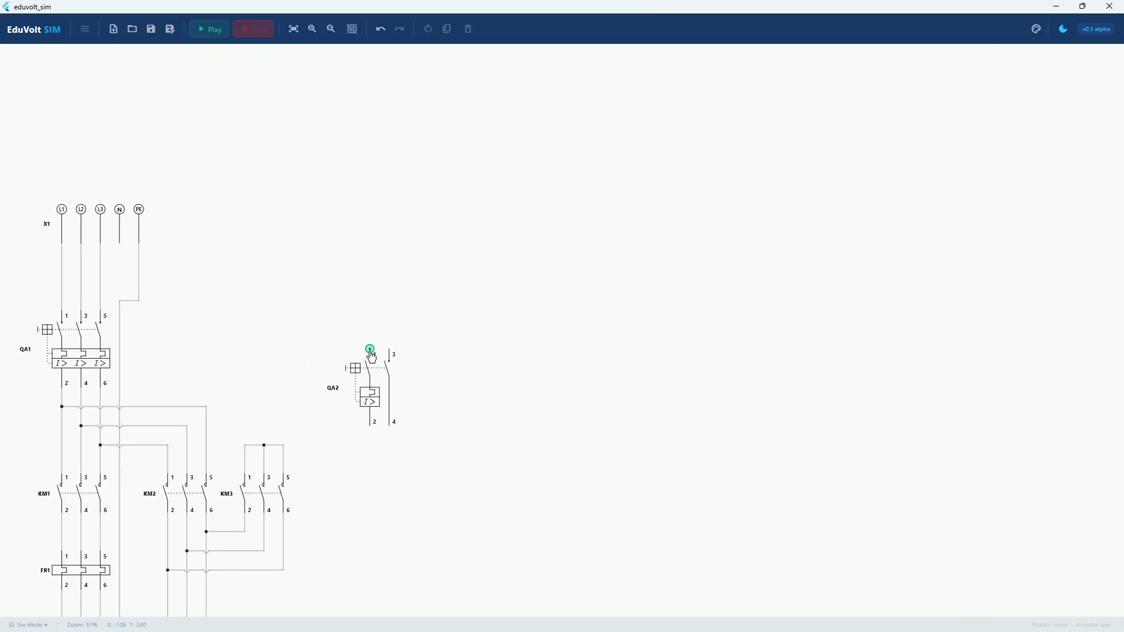
Try to wire terminal 1 of breaker QA2 to the L3 line below supply X1
left_click_drag(372, 356, 311, 292)
scroll(312, 356, "up", 5)
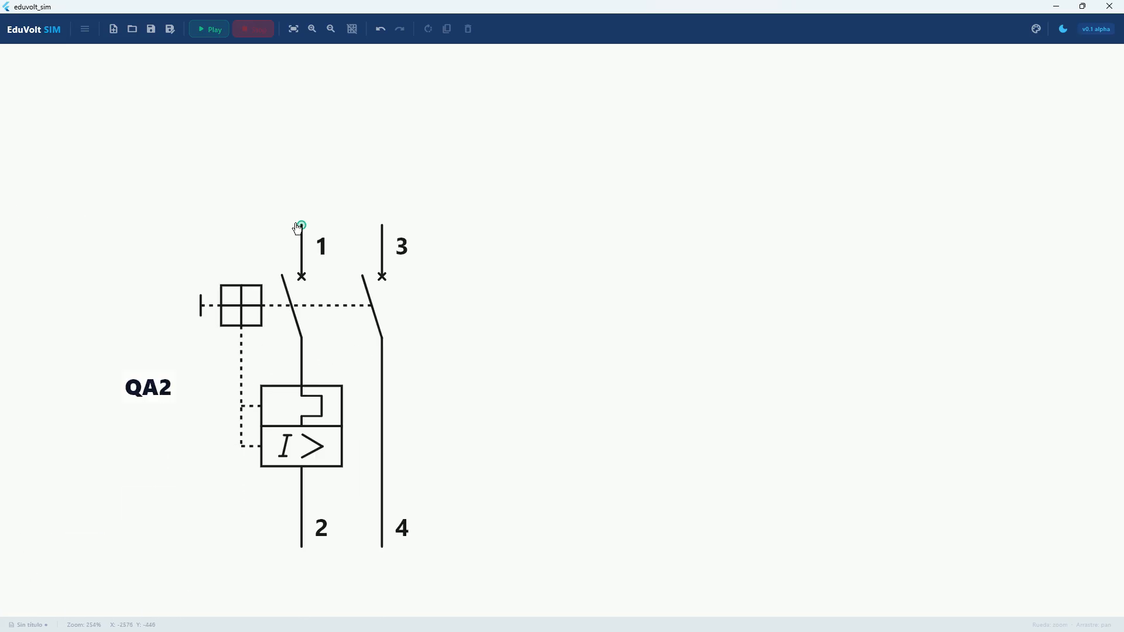
scroll(275, 263, "down", 4)
left_click_drag(239, 261, 366, 289)
scroll(382, 345, "down", 4)
left_click(366, 289)
left_click(366, 196)
left_click(108, 206)
left_click(160, 197)
left_click_drag(226, 200, 227, 205)
left_click_drag(373, 338, 373, 264)
left_click(223, 210)
left_click(225, 216)
left_click_drag(157, 214, 369, 197)
left_click(203, 236)
scroll(199, 238, "up", 4)
Shift breaker QA2 slightly downward and delete the wire joining its terminal 1 to the L3 line
mouse_move(454, 292)
left_mouse_down()
mouse_move(456, 332)
mouse_move(455, 314)
left_mouse_up()
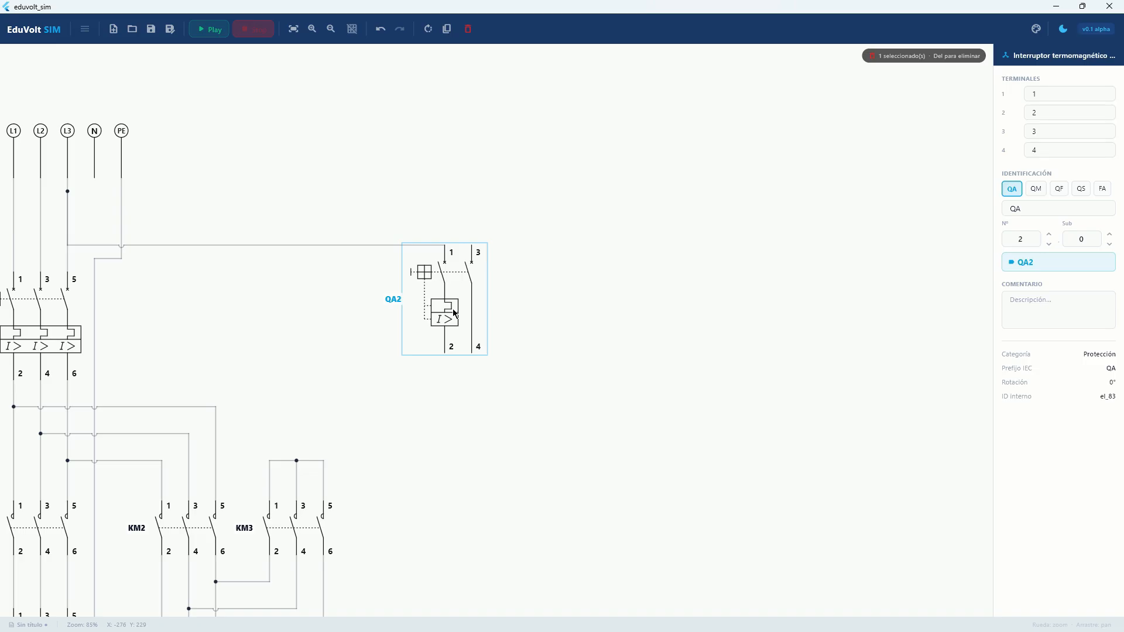
left_click(154, 241)
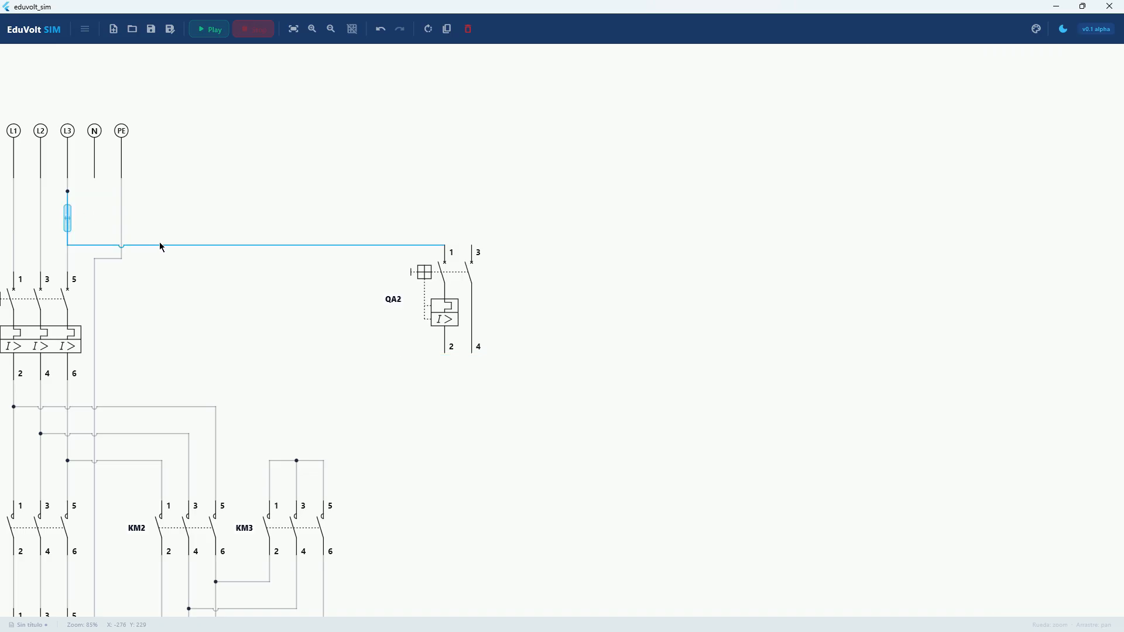
left_click_drag(71, 218, 152, 224)
key("Delete")
Wire breaker QA2's terminal 1 up and across to the L3 line, and supply X1's neutral N to terminal 3
left_click(444, 245)
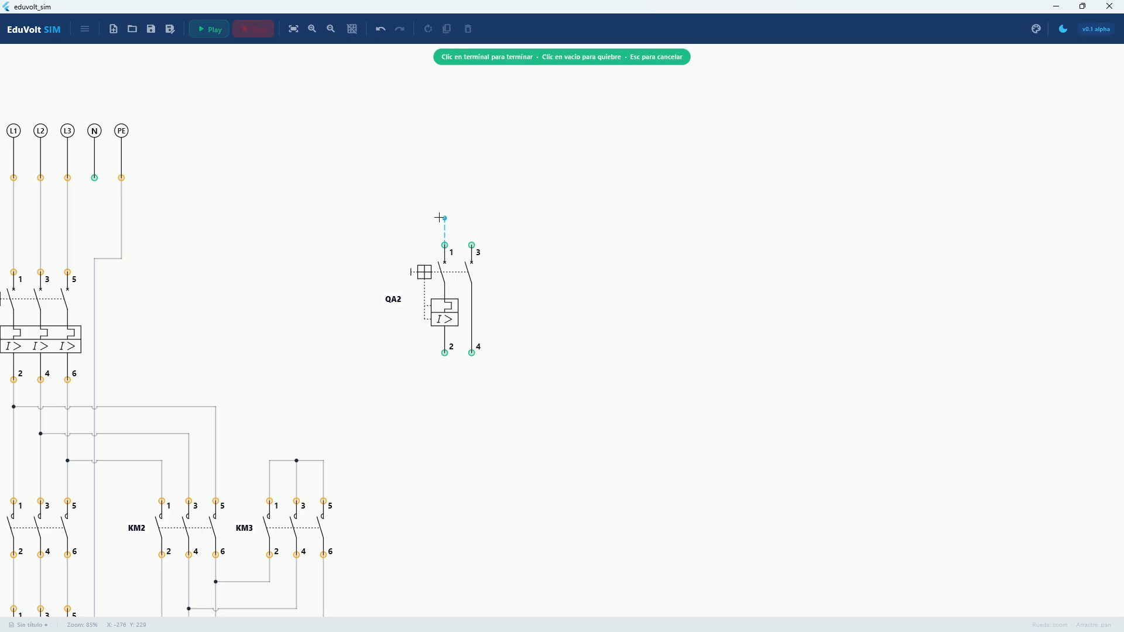
left_click(67, 231)
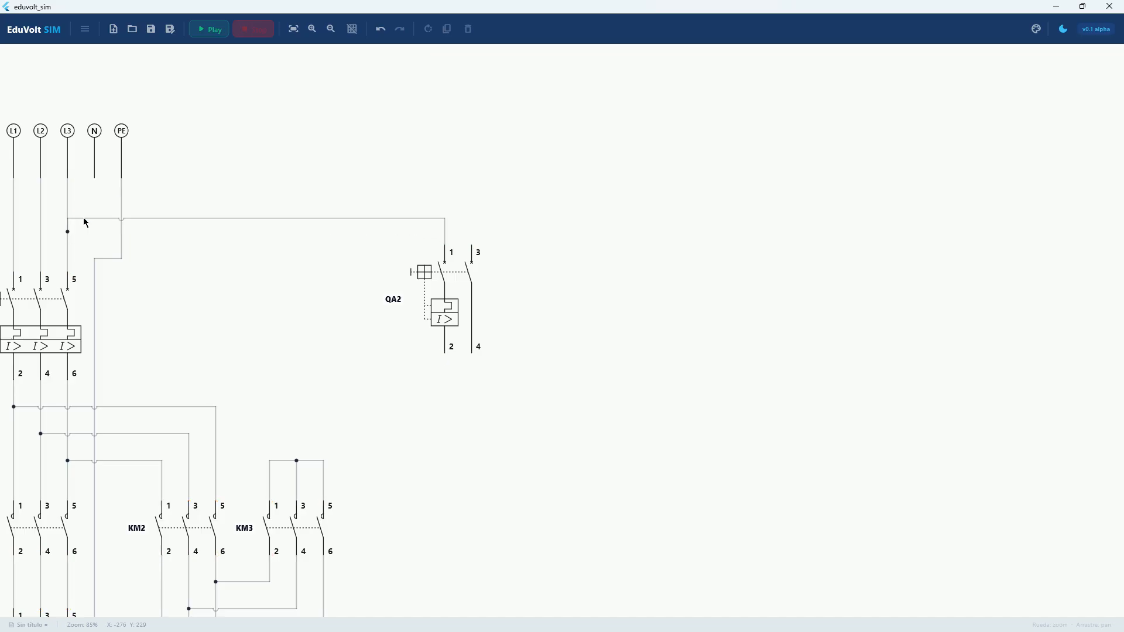
left_click(95, 177)
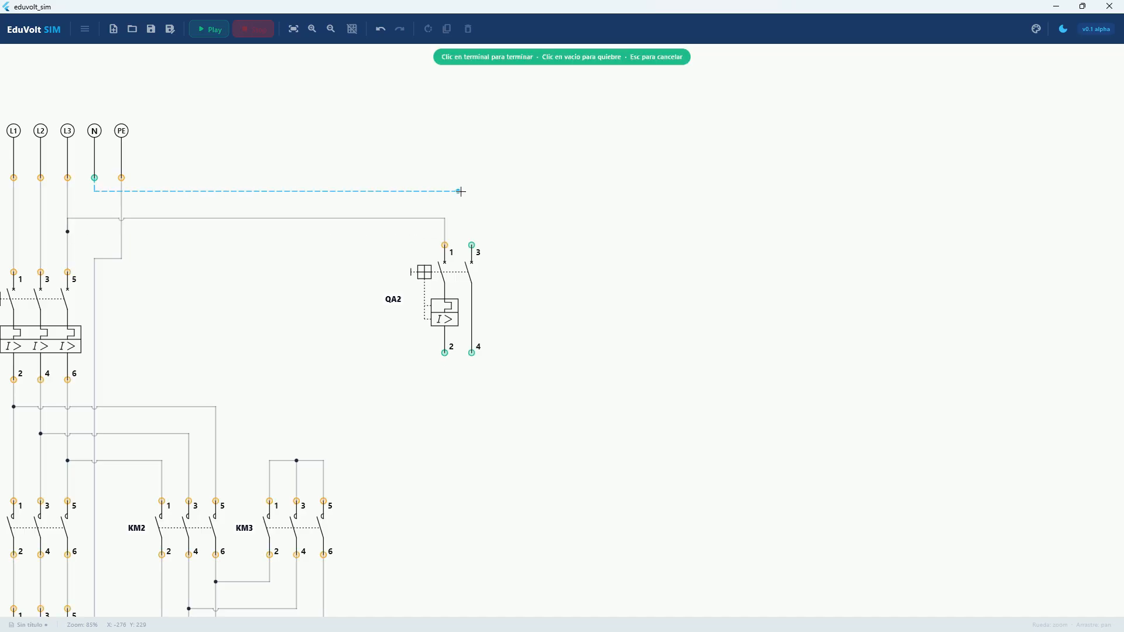
left_click_drag(462, 191, 306, 191)
left_click(316, 246)
Adjust the L3 branch so its horizontal run to QA2 starts directly at the junction on the L3 line
left_click_drag(253, 260, 502, 328)
left_click(252, 291)
left_click_drag(342, 294, 341, 303)
left_click(193, 281)
scroll(166, 257, "up", 6)
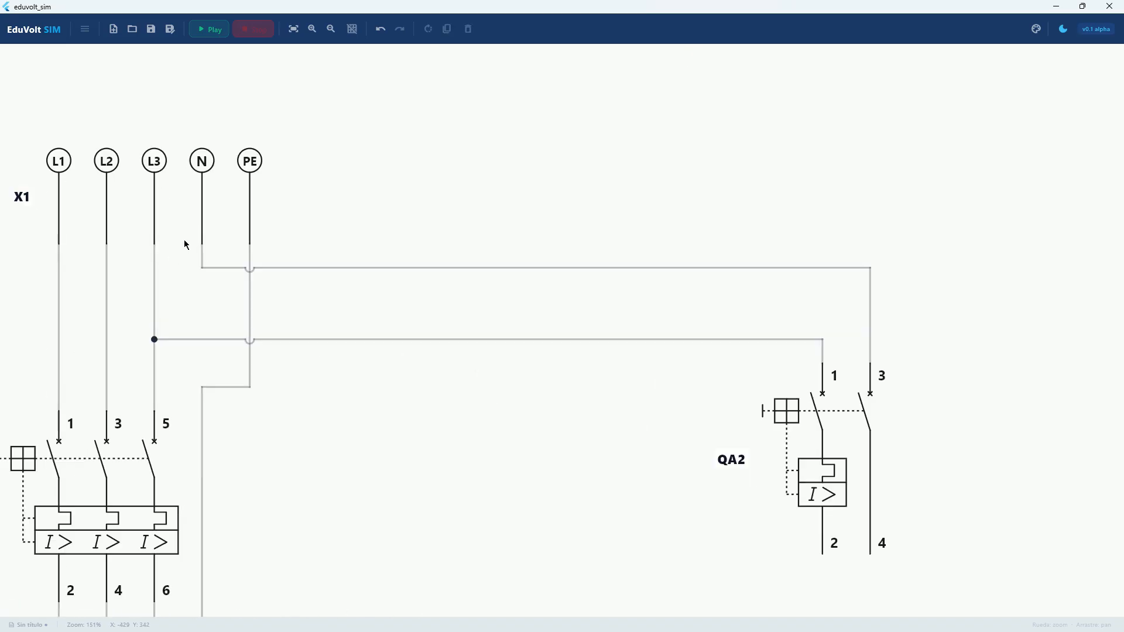
Examine breaker QA2's terminals and the power circuit from the contactors down to thermal relay FR1
scroll(155, 229, "down", 4)
left_click_drag(432, 345, 102, 311)
scroll(267, 339, "up", 7)
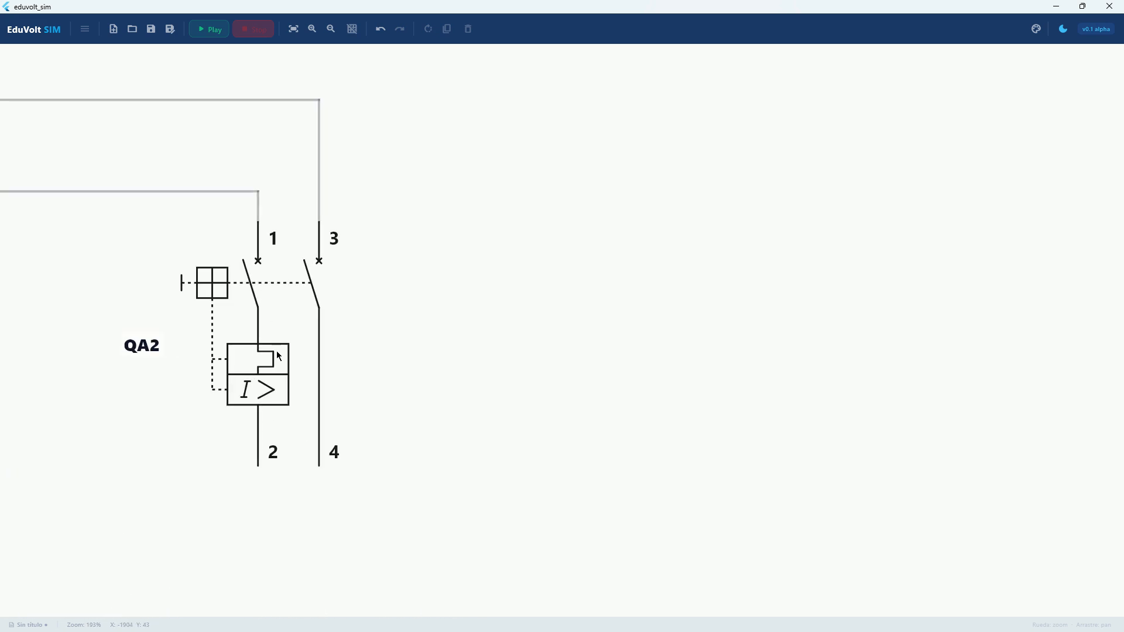
scroll(276, 350, "down", 10)
scroll(304, 316, "up", 5)
scroll(301, 317, "down", 3)
left_click_drag(265, 578, 265, 401)
left_click_drag(284, 277, 554, 195)
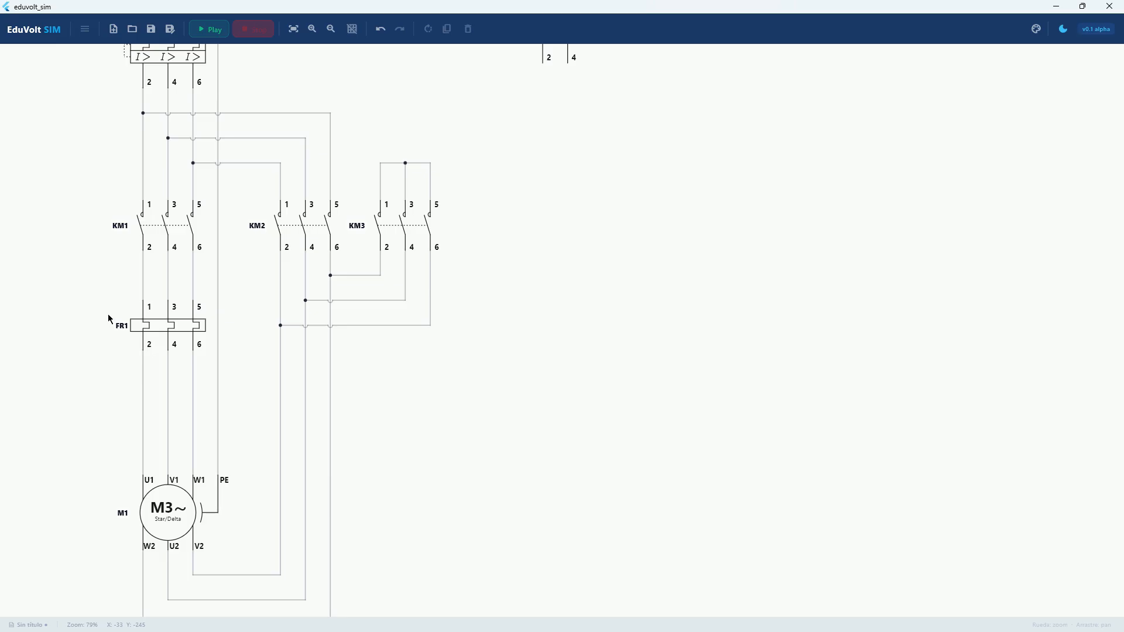
scroll(107, 319, "up", 6)
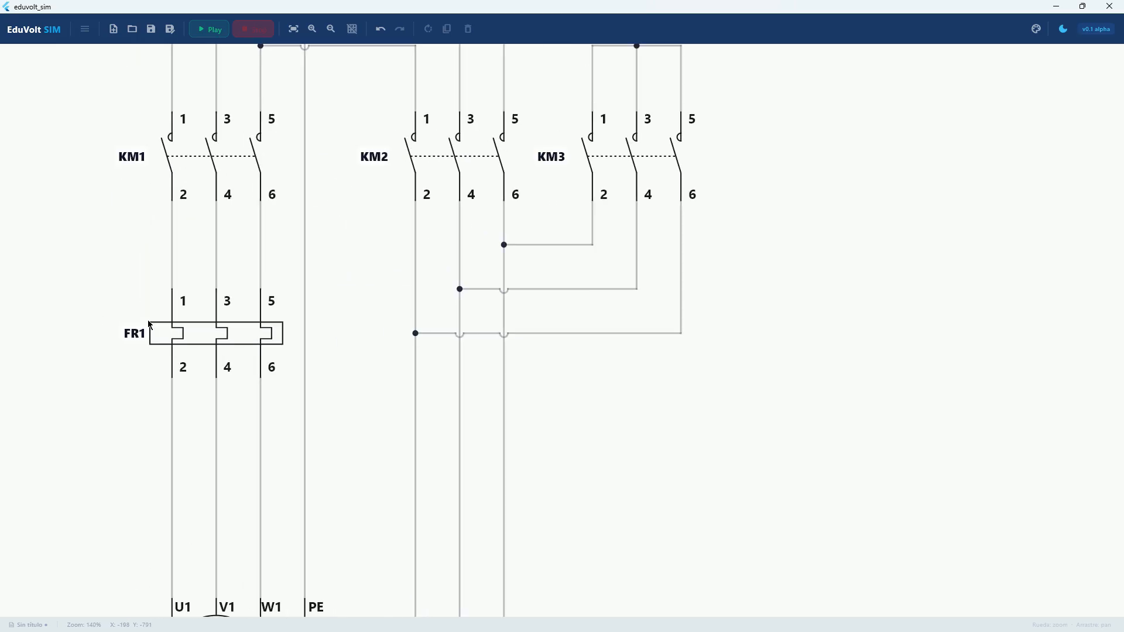
left_click(183, 338)
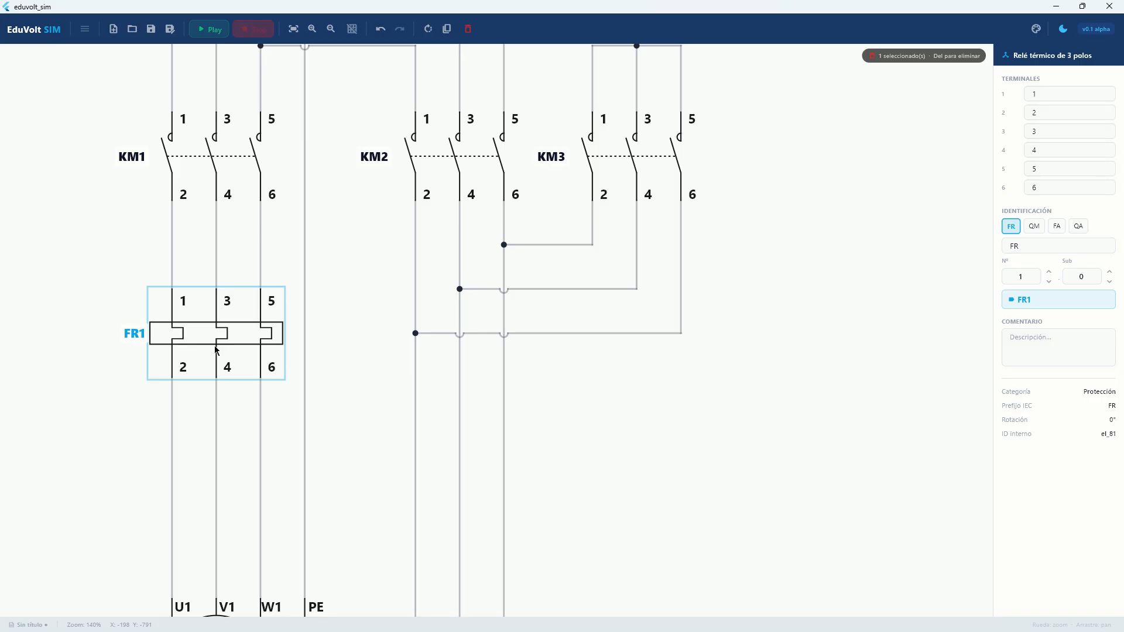
scroll(206, 348, "up", 4)
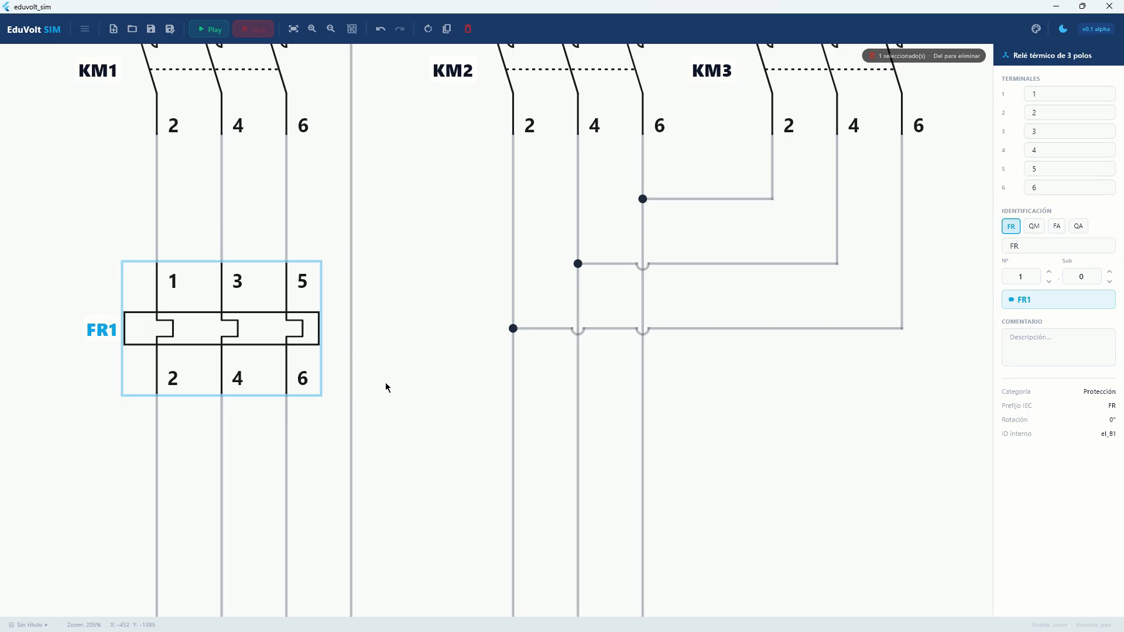
scroll(253, 360, "down", 10)
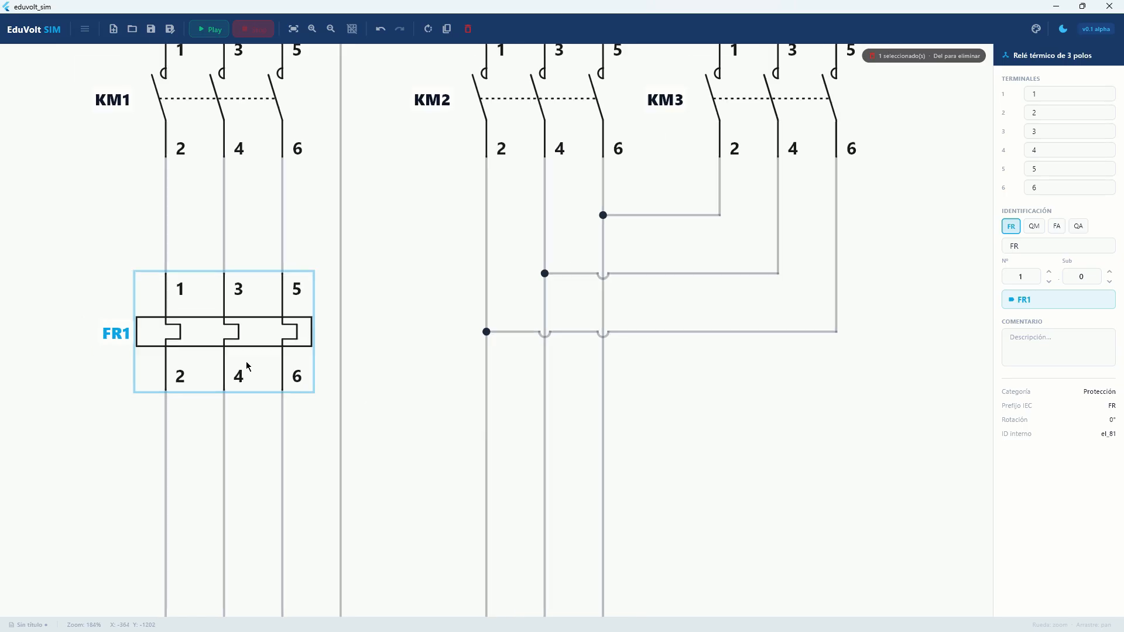
Insert the thermal relay's combined NO+NC auxiliary contact block, terminals 95-96 and 97-98, below breaker QA2
left_click_drag(531, 276, 293, 371)
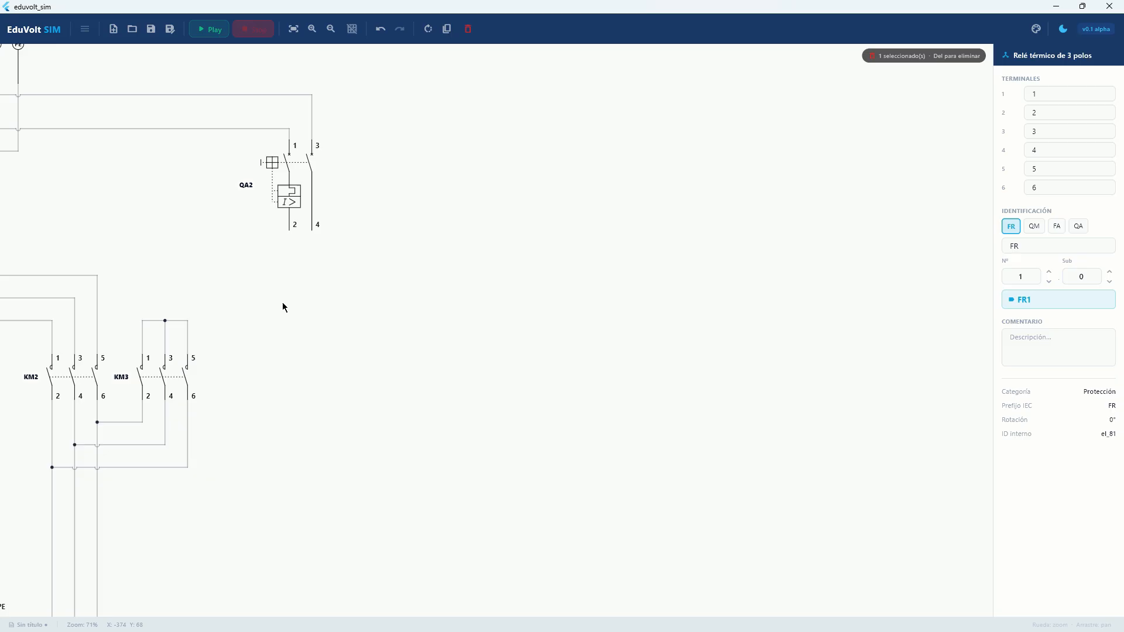
scroll(290, 239, "up", 5)
scroll(296, 242, "up", 1)
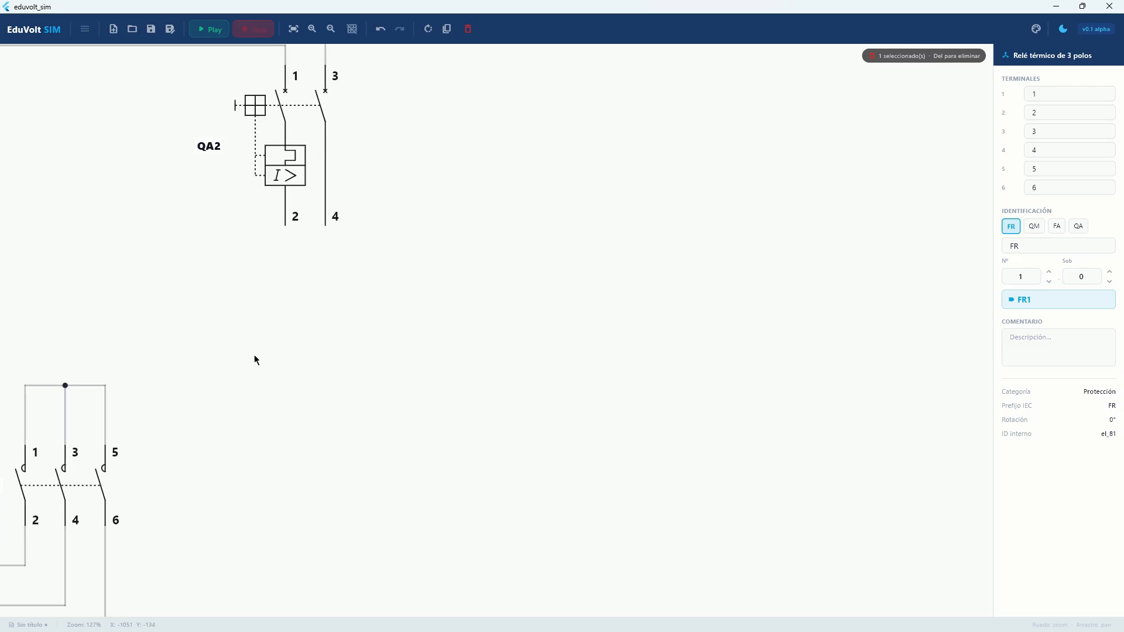
scroll(294, 308, "up", 3)
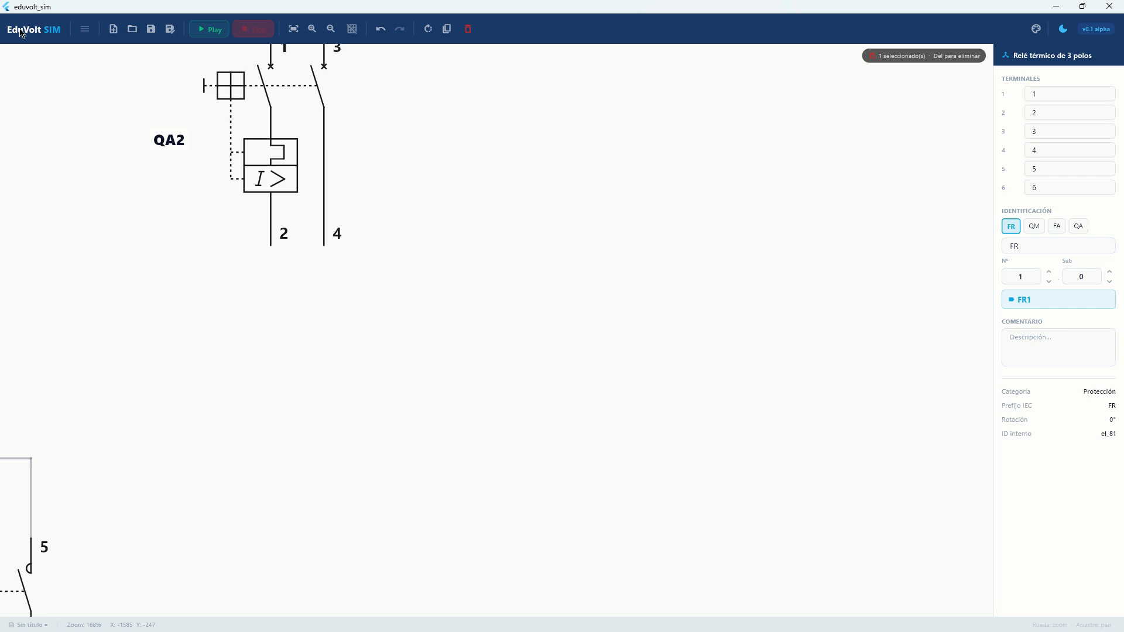
left_click(85, 29)
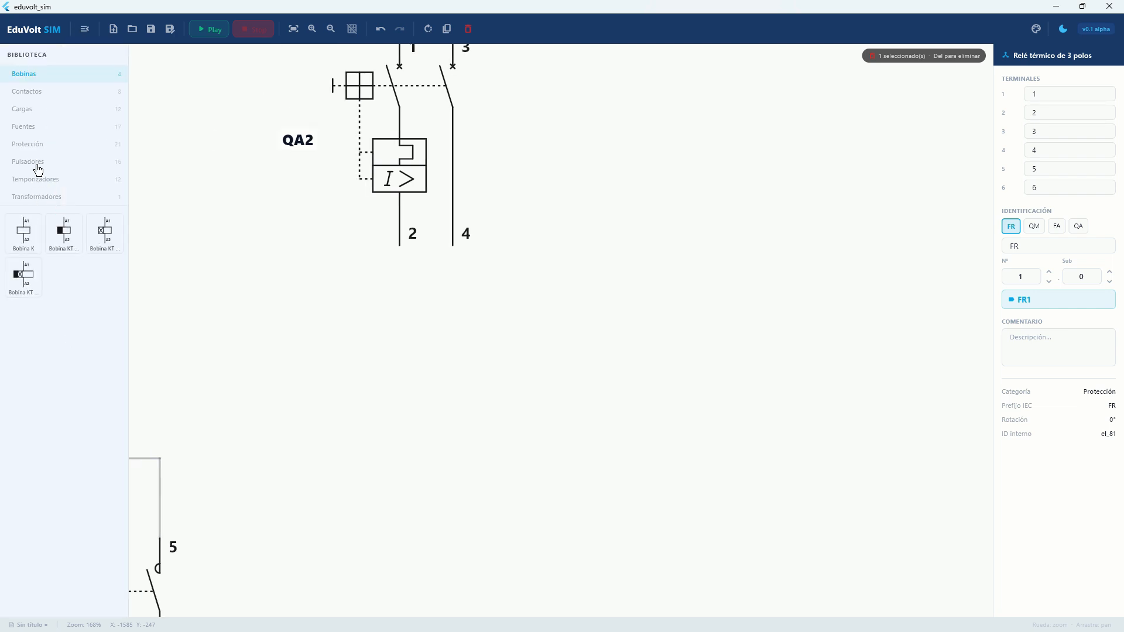
left_click(35, 146)
left_click(64, 494)
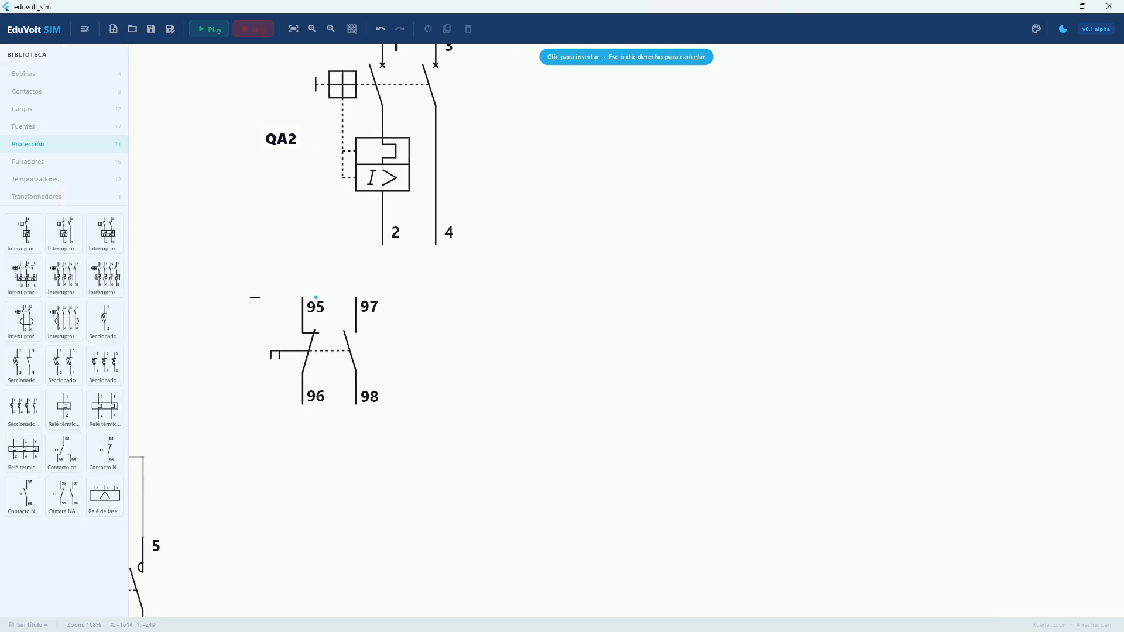
left_click(289, 319)
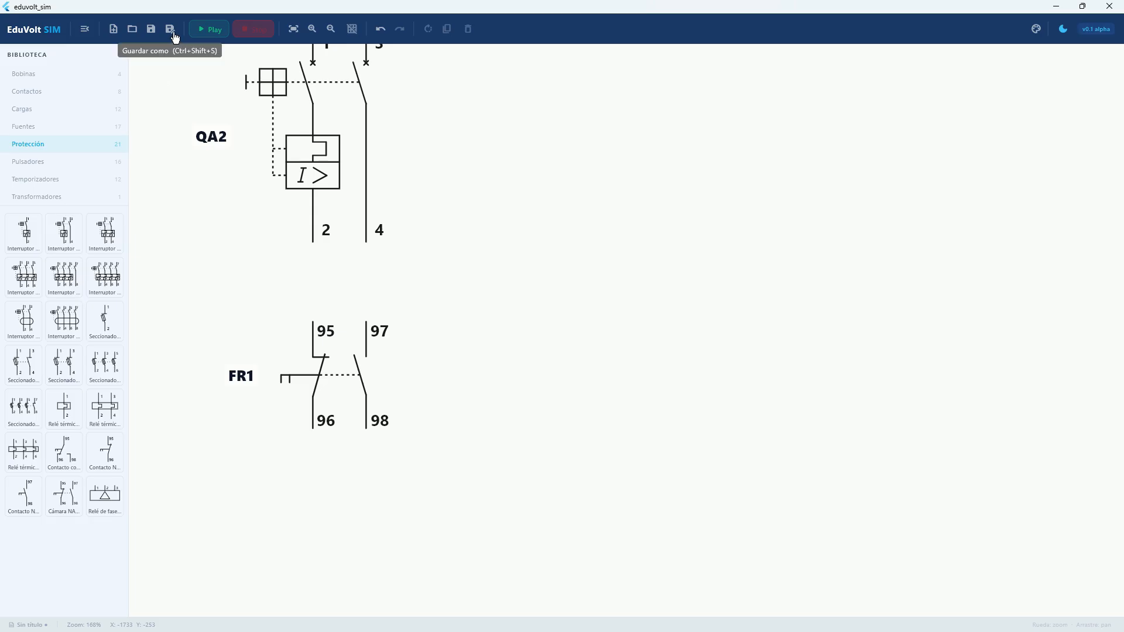
left_click(85, 29)
Move the FR1 auxiliary contact block further down and align terminal 95 directly beneath QA2's terminal 2
left_click_drag(224, 384, 223, 437)
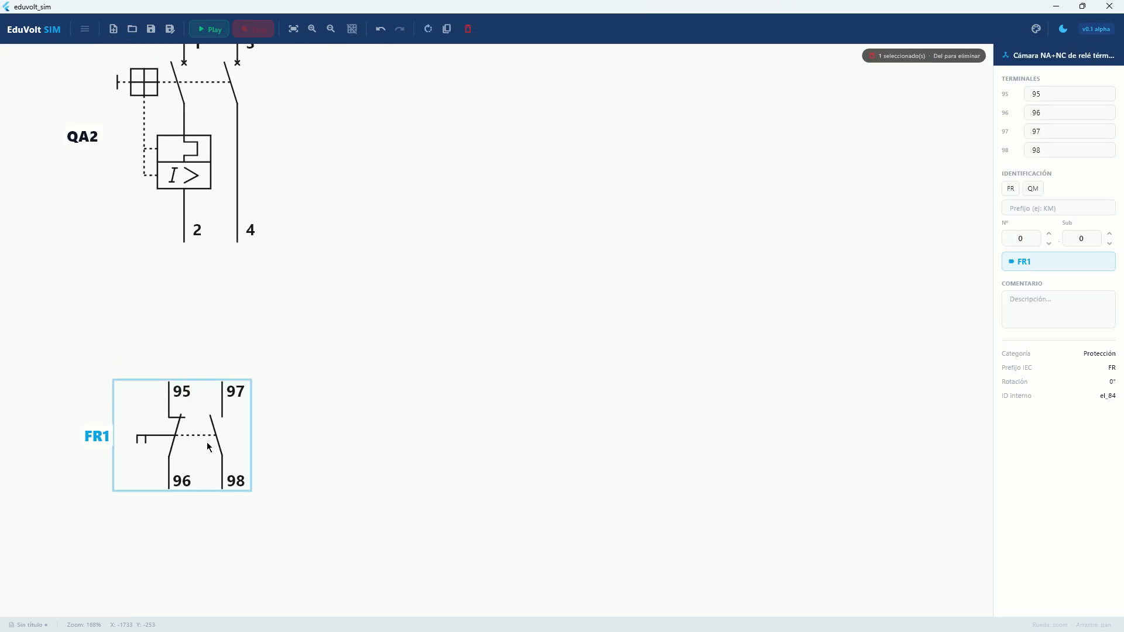
left_click(170, 473)
scroll(167, 459, "up", 5)
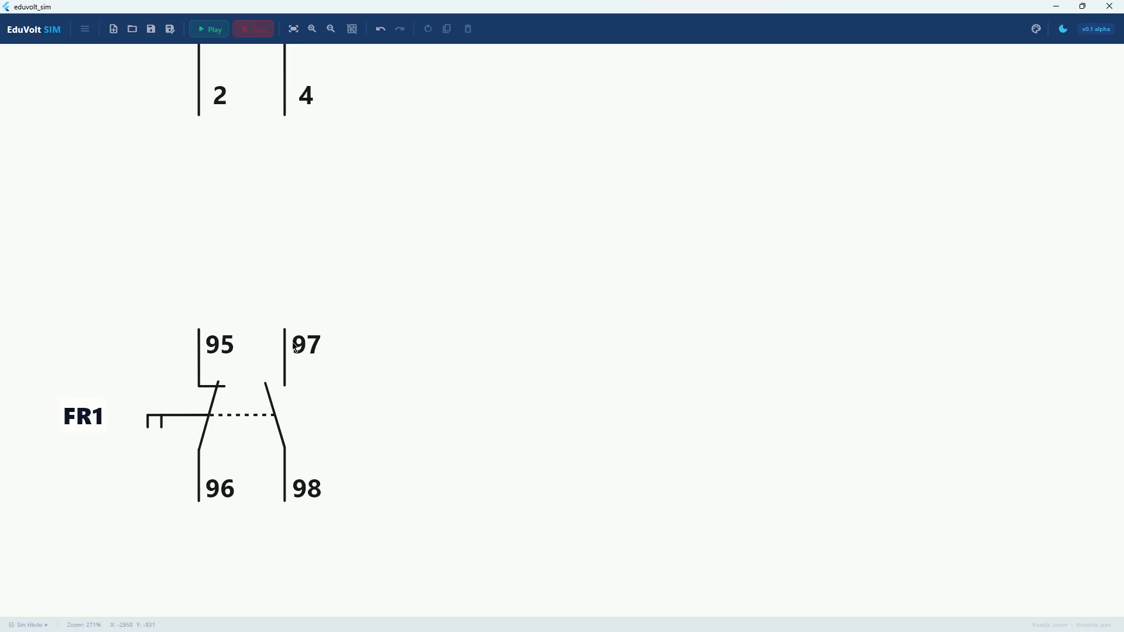
Examine FR1's auxiliary contacts and compare their position with the rest of the starter circuit
scroll(276, 439, "down", 1)
scroll(266, 434, "up", 5)
scroll(265, 433, "down", 4)
scroll(266, 434, "up", 3)
scroll(265, 433, "down", 7)
left_click_drag(244, 445, 612, 243)
left_click_drag(125, 547, 273, 375)
scroll(121, 361, "up", 4)
left_click_drag(23, 364, 191, 346)
scroll(217, 321, "down", 2)
left_click_drag(475, 293, 142, 425)
left_click_drag(473, 317, 109, 463)
left_click_drag(301, 376, 191, 498)
Wire breaker QA2's terminal 2 straight down to terminal 95 of FR1's normally closed contact
scroll(270, 366, "up", 7)
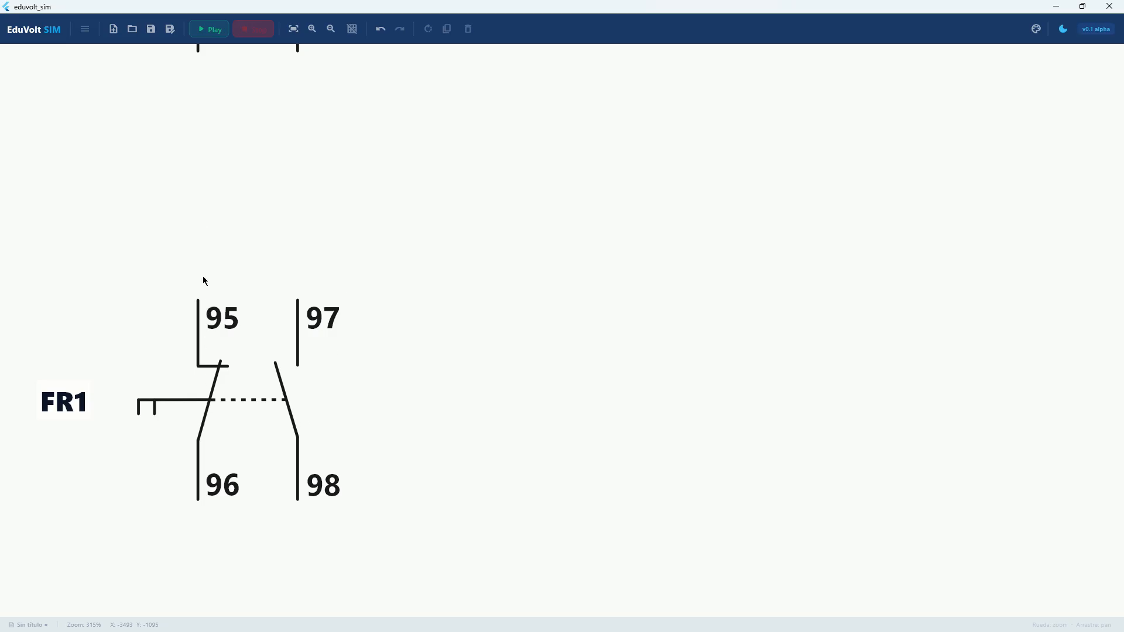
left_click_drag(197, 55, 198, 300)
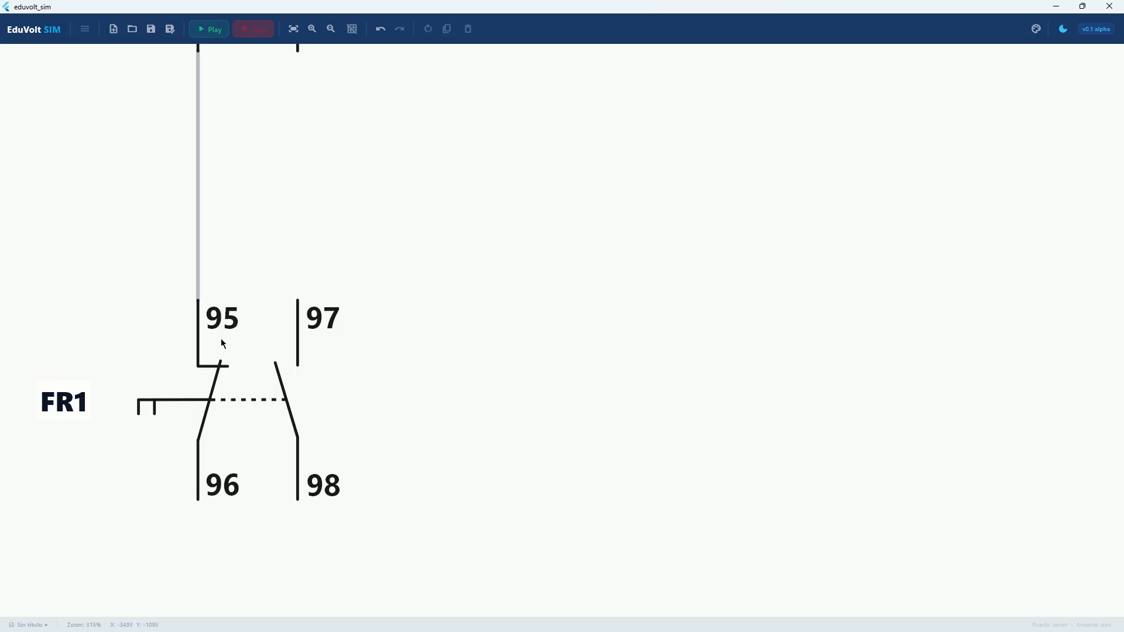
left_click_drag(227, 335, 236, 294)
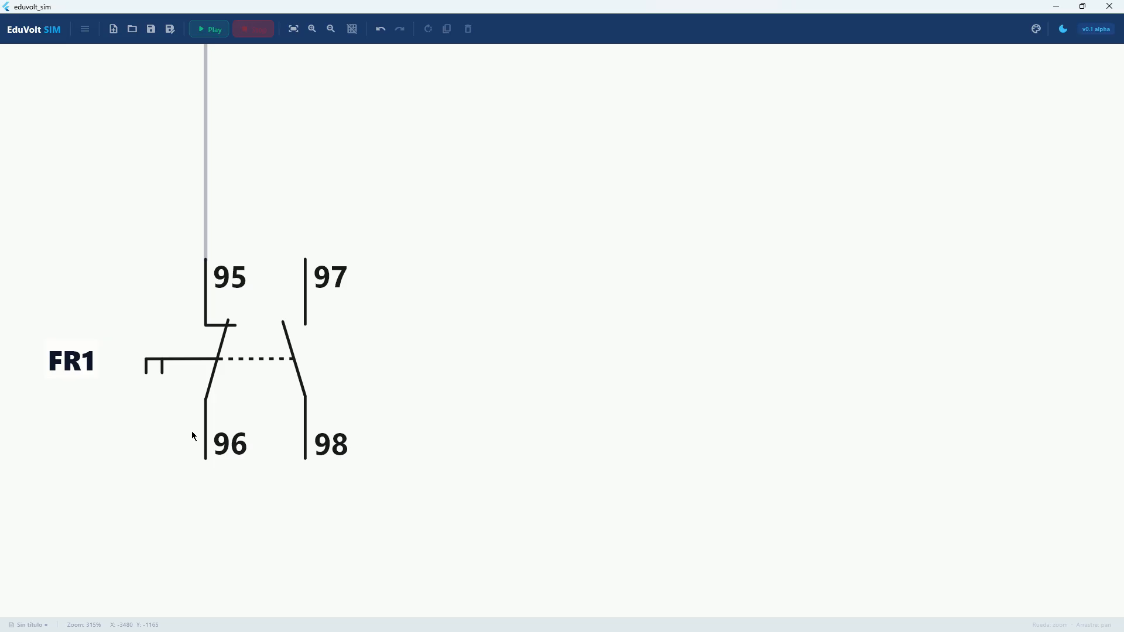
left_click_drag(293, 399, 219, 412)
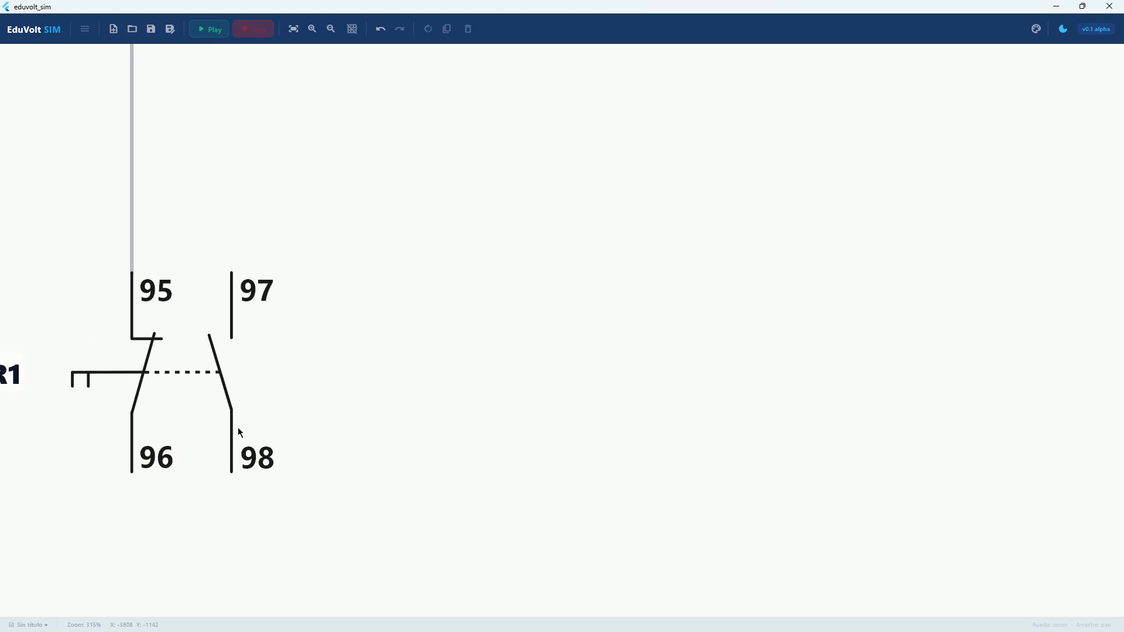
left_click_drag(230, 371, 247, 366)
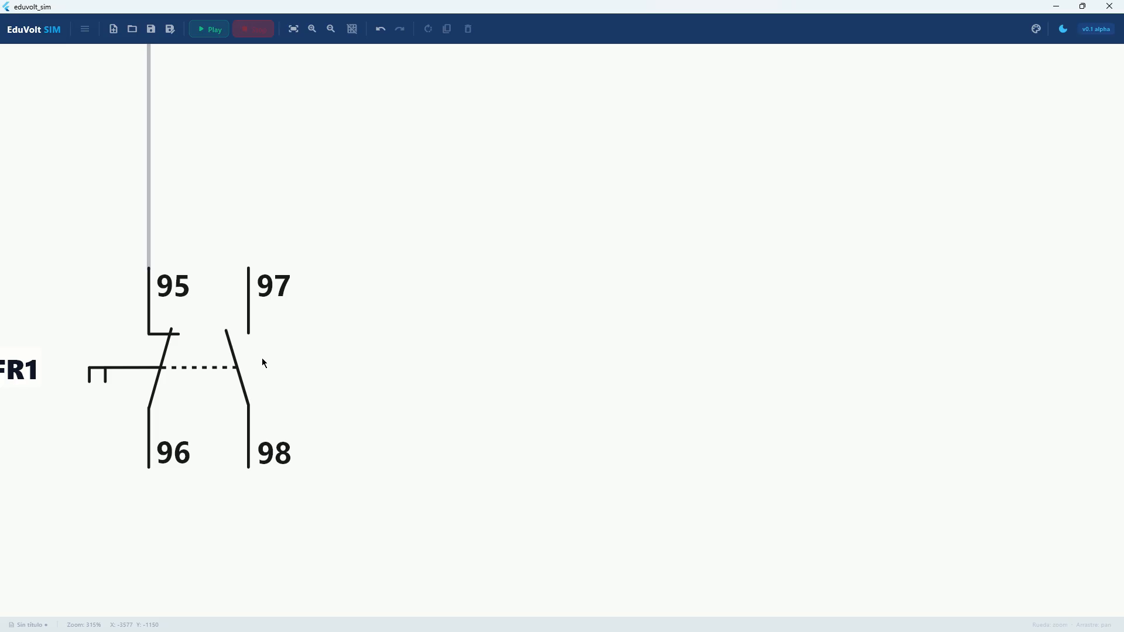
scroll(261, 359, "down", 3)
left_click_drag(221, 394, 253, 334)
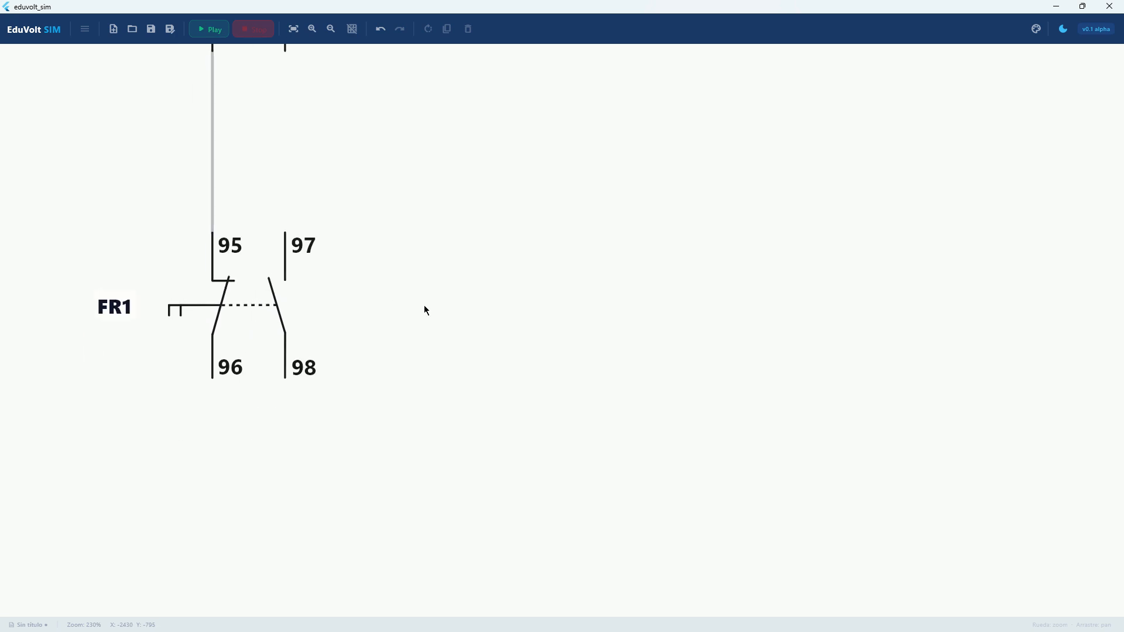
Insert a normally closed emergency-stop mushroom button, terminals 11-12, below FR1's auxiliary contacts and align it directly beneath terminal 96
scroll(224, 383, "up", 6)
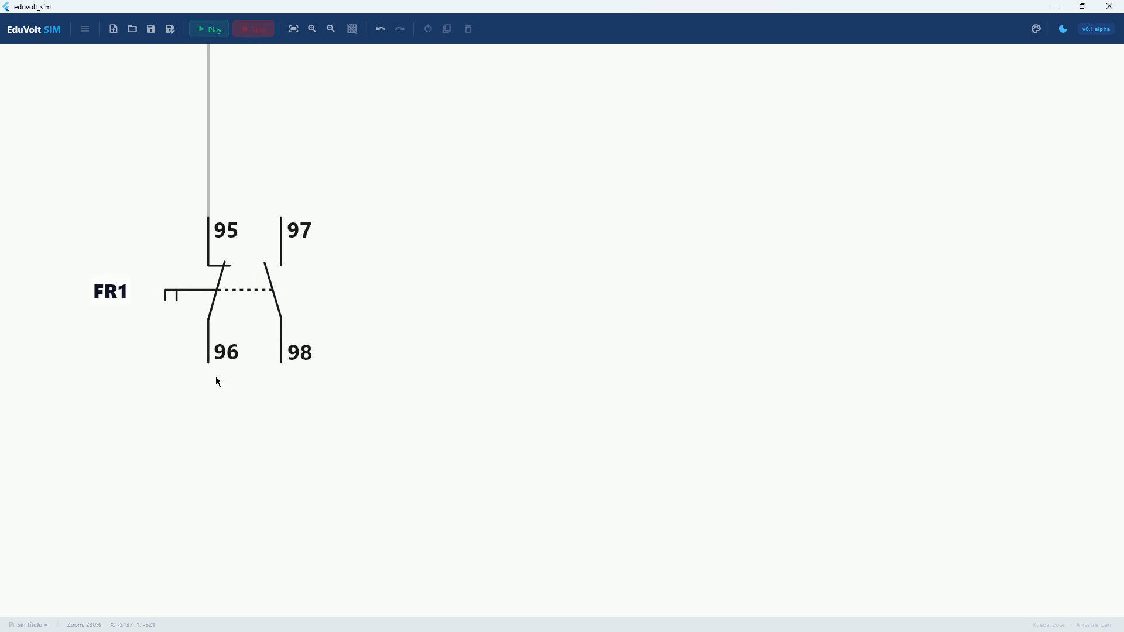
scroll(211, 176, "down", 5)
left_click_drag(219, 221, 214, 336)
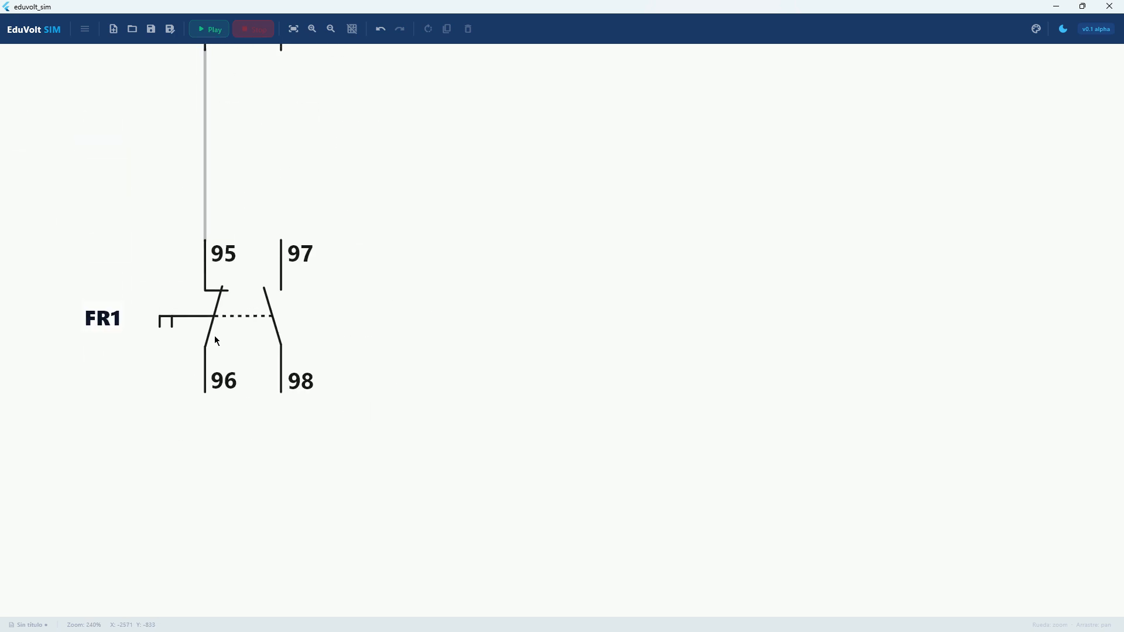
left_click(85, 29)
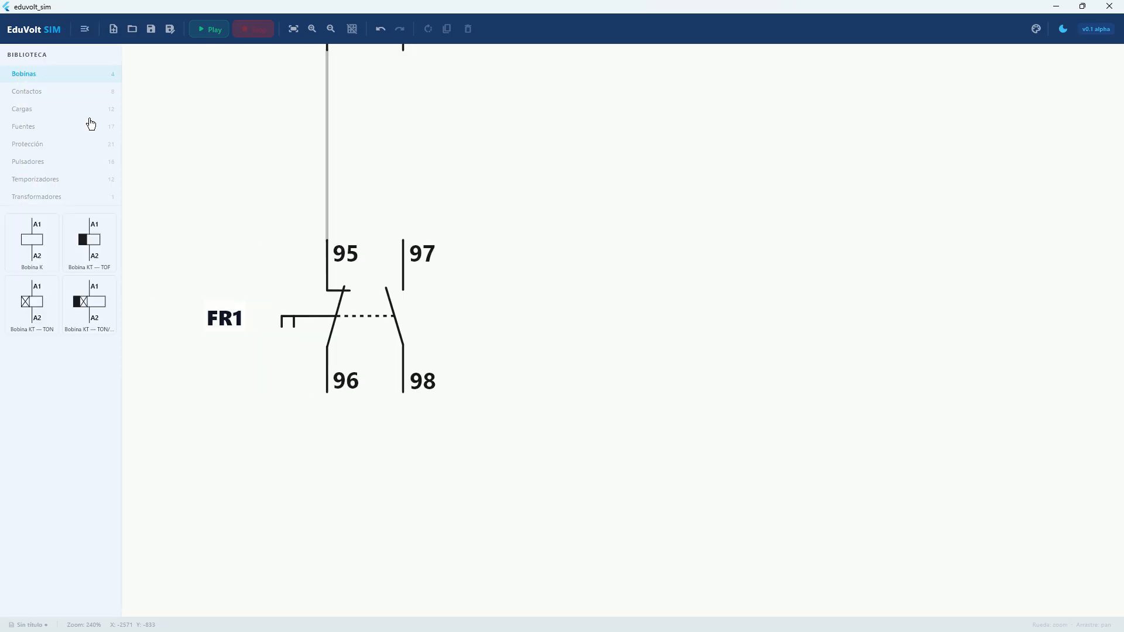
left_click(33, 162)
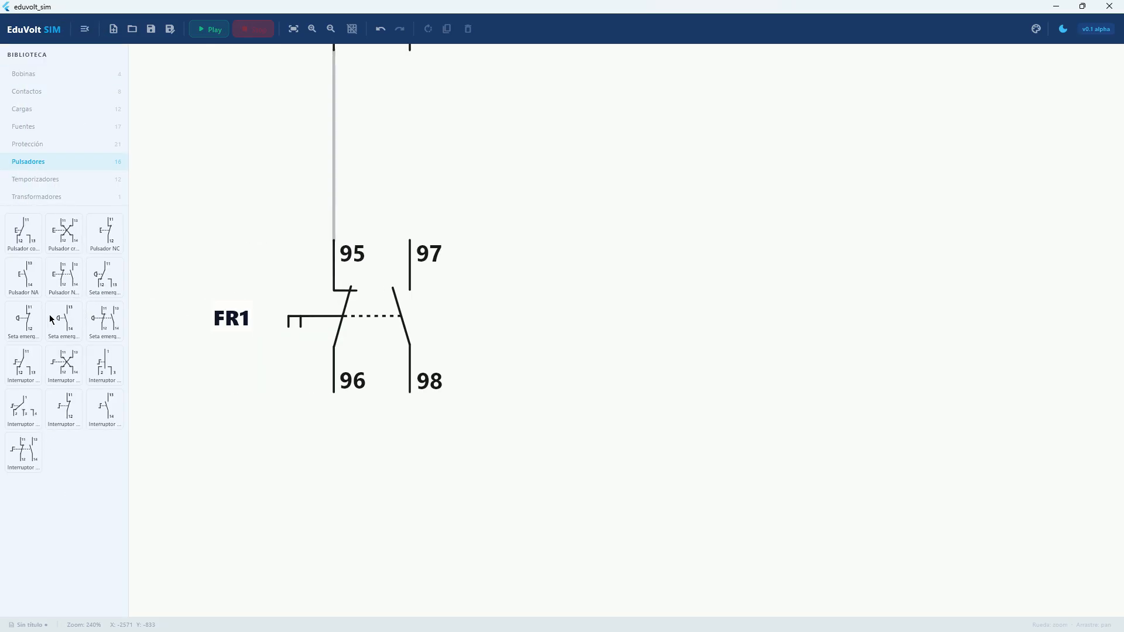
left_click(26, 319)
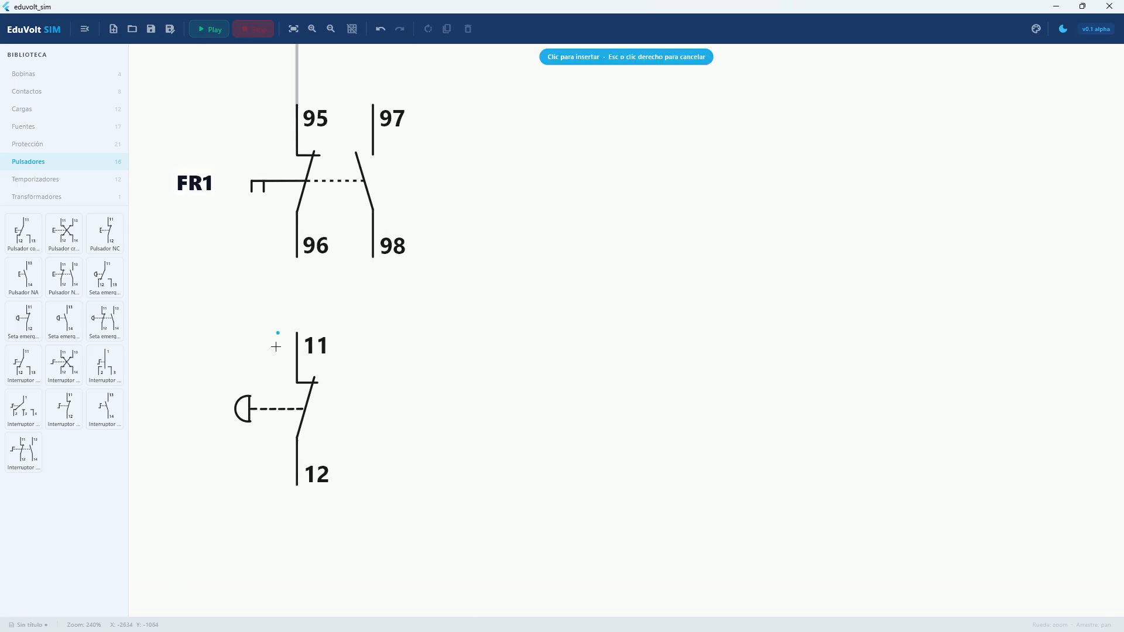
left_click(289, 346)
left_click_drag(331, 376, 334, 479)
Wire terminal 96 of FR1's normally closed contact straight down to terminal 11 of the emergency-stop button
left_click(386, 342)
left_click(297, 257)
left_click(297, 369)
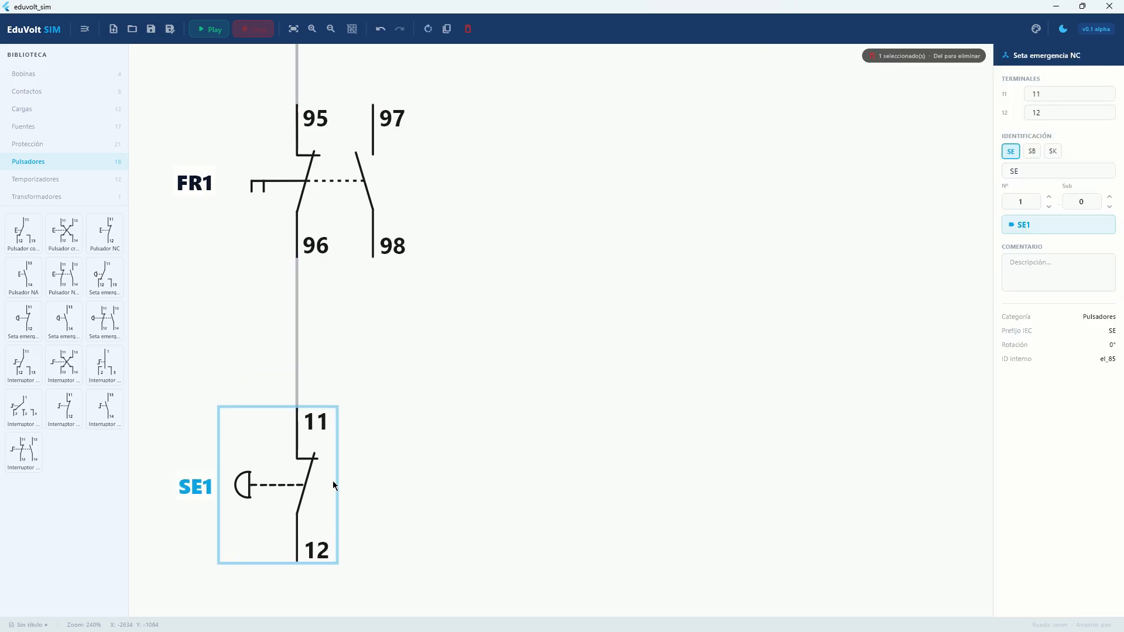
Insert a normally closed pushbutton directly below emergency stop SE1 and wire SE1's terminal 12 to the pushbutton's terminal 11
scroll(334, 468, "down", 2)
left_click_drag(318, 553, 295, 372)
left_click(269, 467)
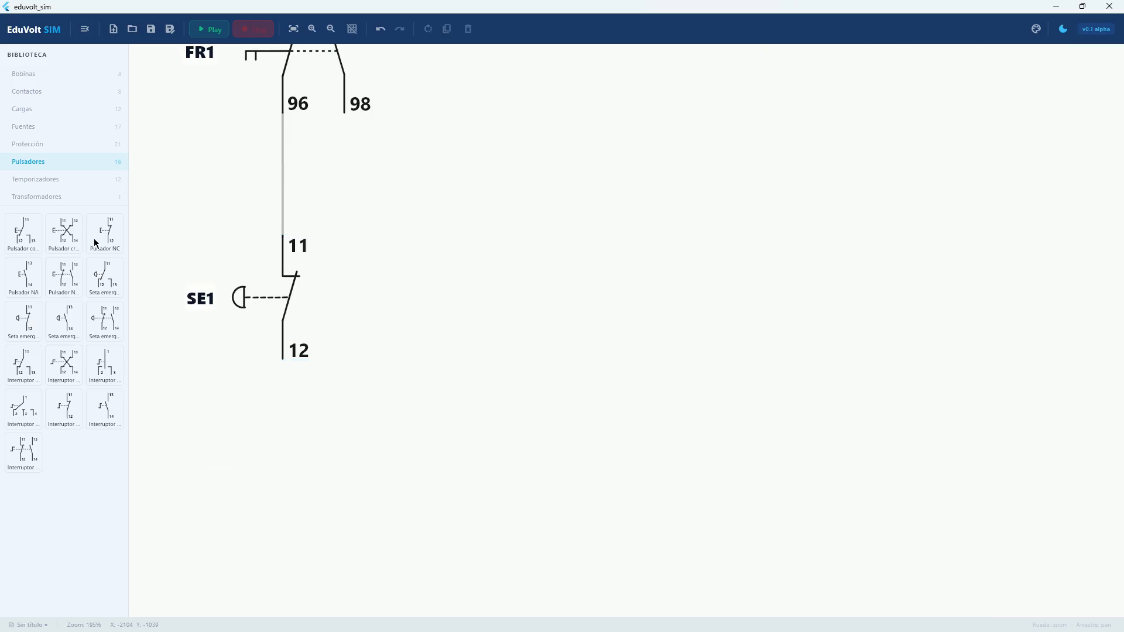
left_click(97, 237)
left_click(265, 444)
left_click(282, 360)
left_click(282, 452)
left_click_drag(305, 458, 283, 381)
Examine the series chain from QA2 through FR1's contact and SE1 to SB1, checking each element's properties and wiring
scroll(283, 380, "down", 3)
left_click_drag(249, 281, 240, 424)
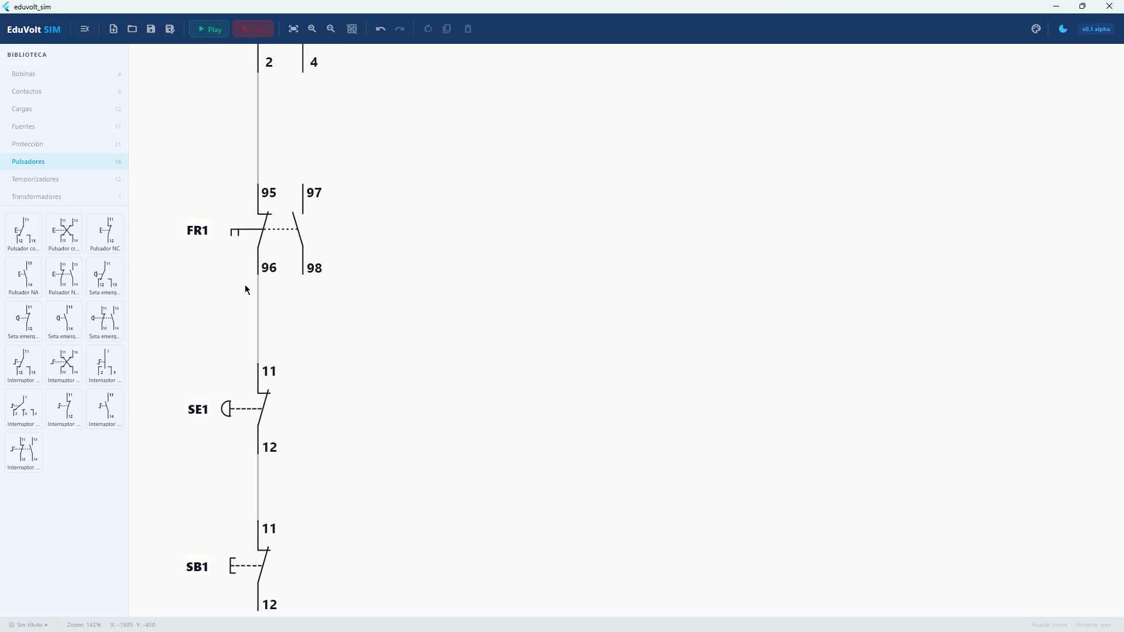
scroll(253, 216, "down", 3)
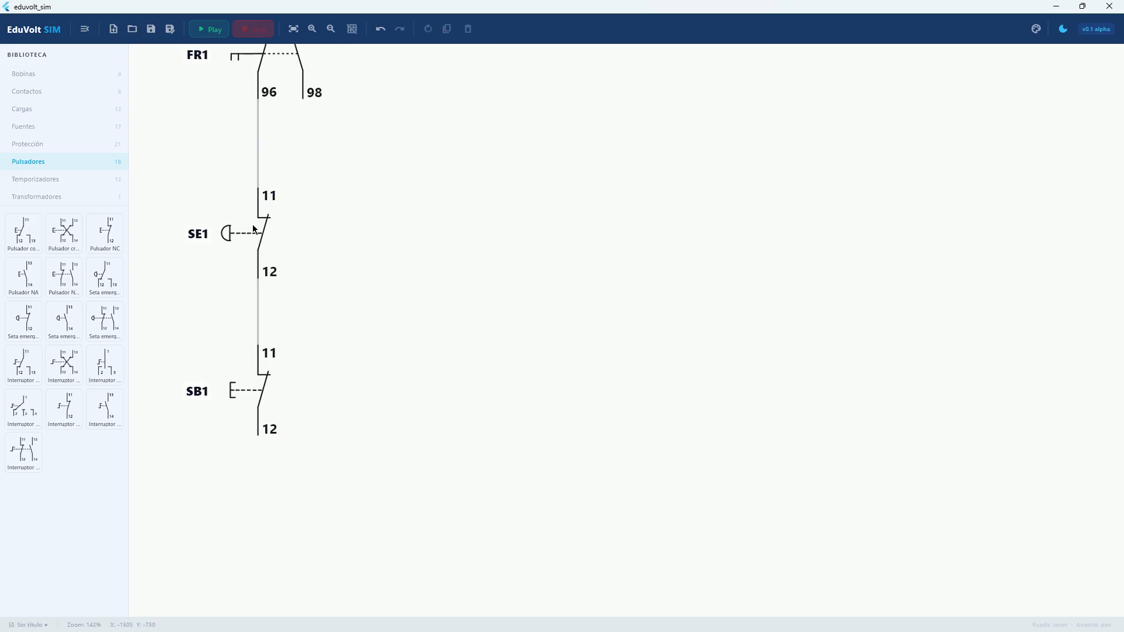
scroll(271, 344, "down", 1)
left_click_drag(277, 381, 274, 493)
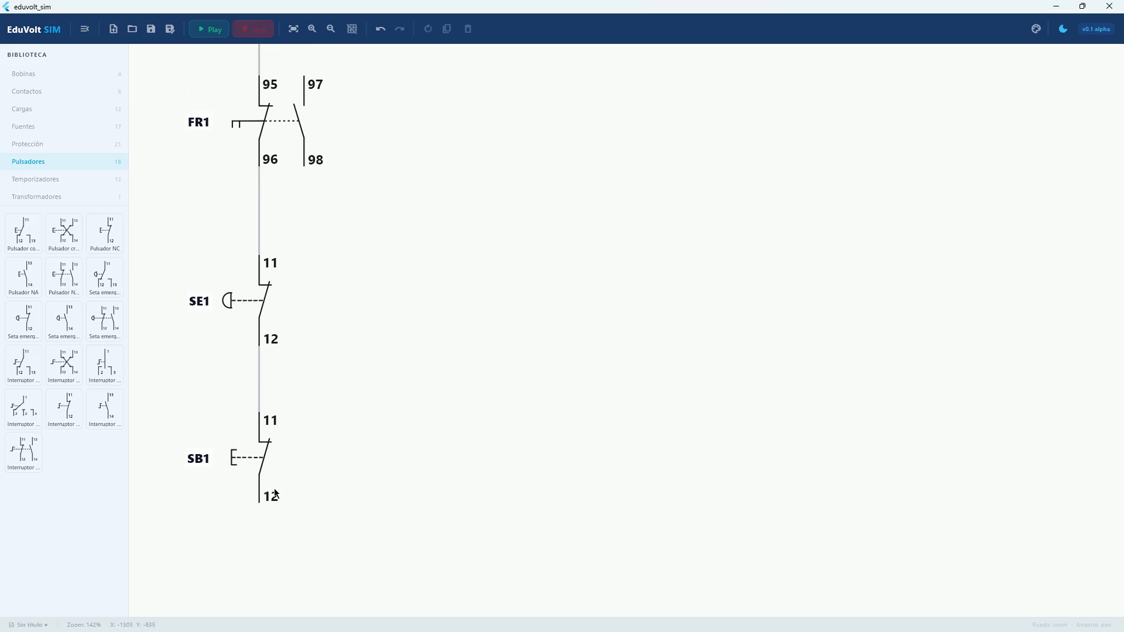
scroll(253, 368, "up", 4)
scroll(253, 364, "down", 4)
left_click_drag(283, 270, 279, 434)
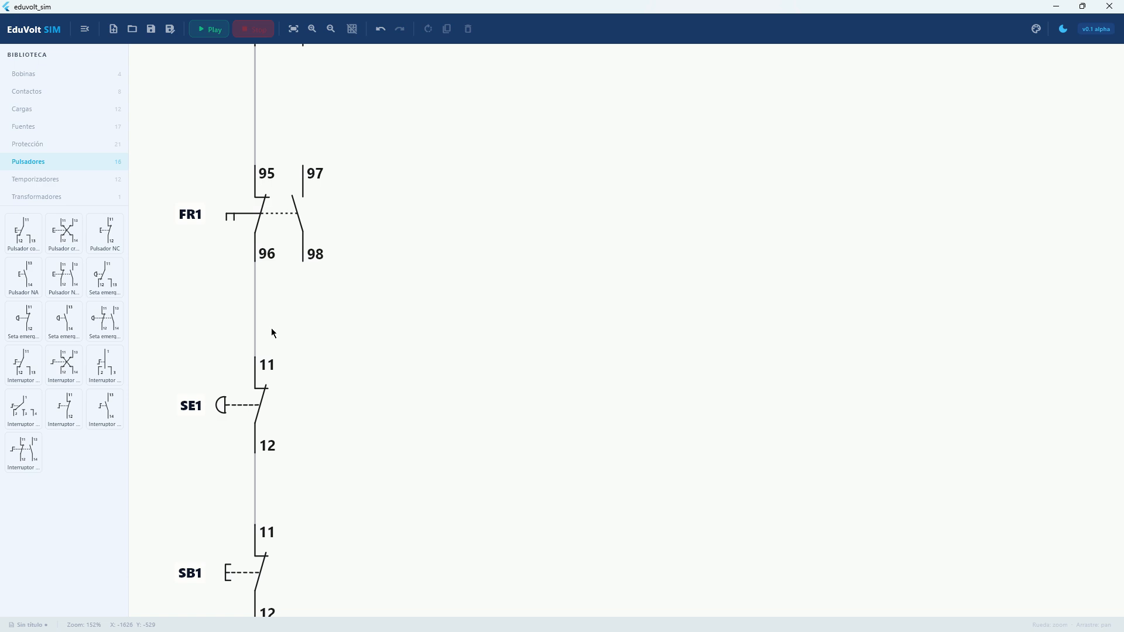
left_click_drag(269, 334, 264, 291)
left_click(251, 168)
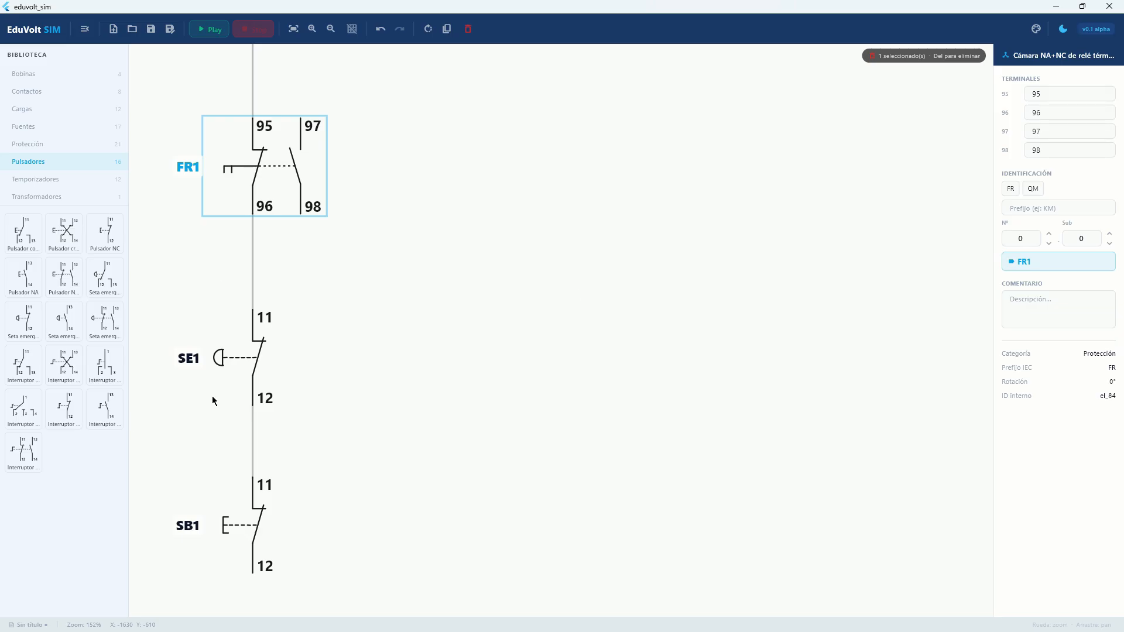
left_click(220, 377)
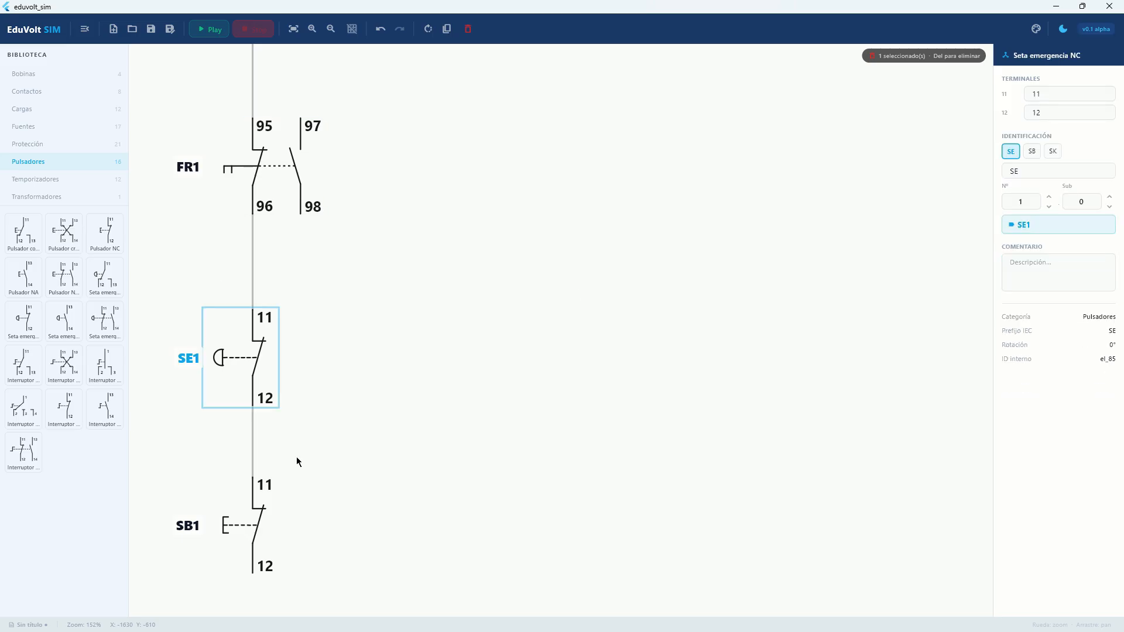
scroll(296, 458, "down", 3)
left_click(229, 368)
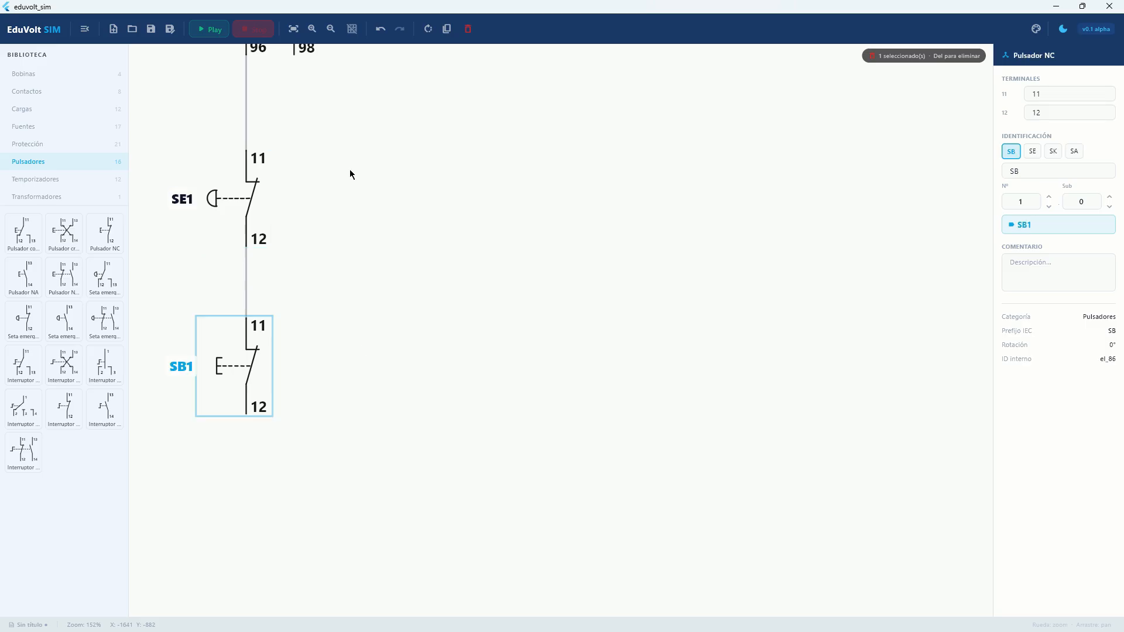
scroll(298, 187, "up", 4)
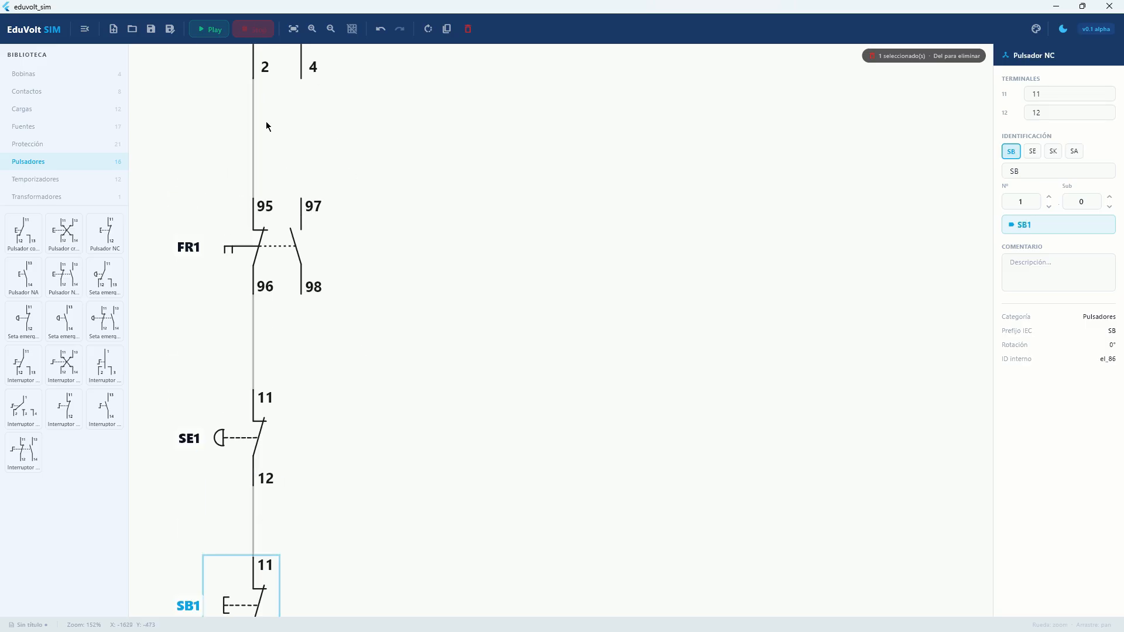
scroll(265, 127, "down", 3)
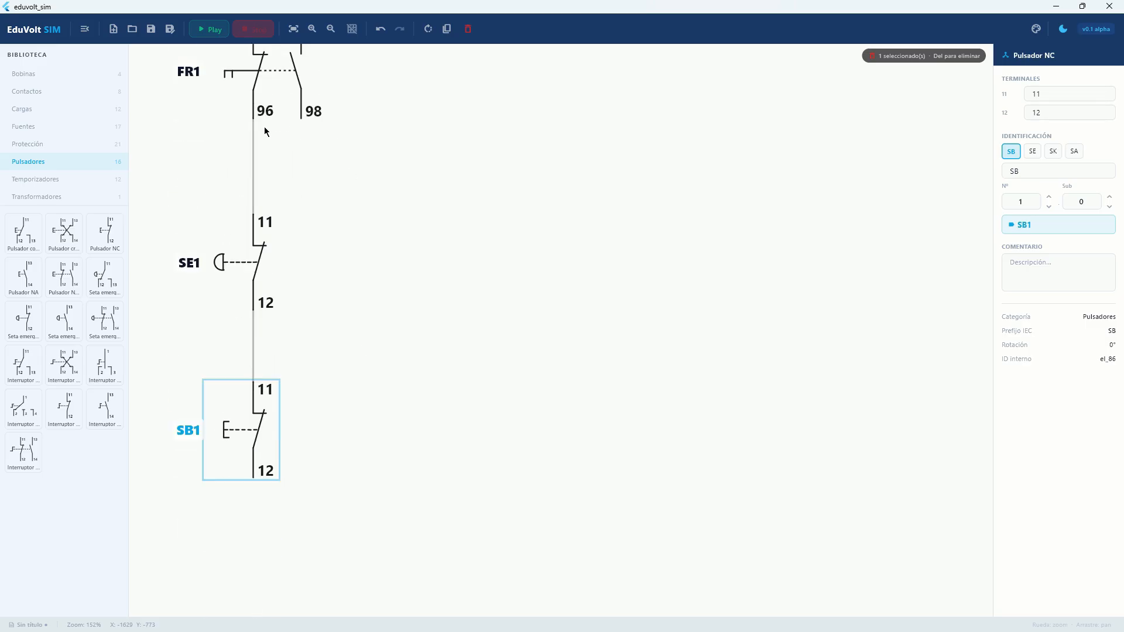
left_click(315, 497)
Insert a normally open pushbutton, terminals 13-14, directly below SB1 and wire SB1's terminal 12 to its terminal 13
scroll(276, 364, "up", 4)
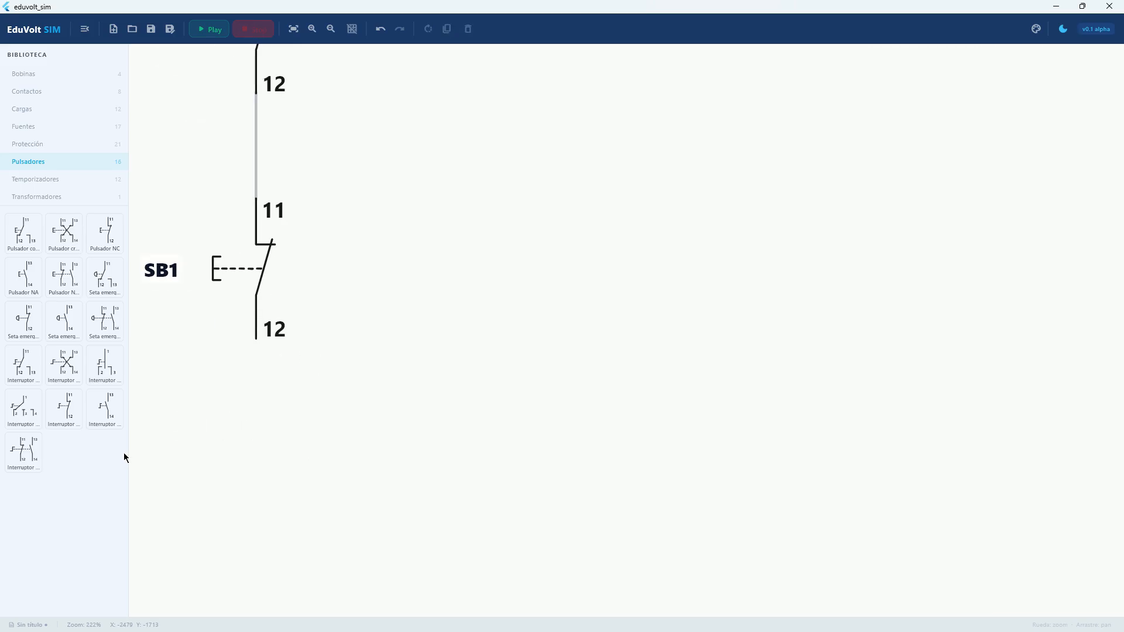
left_click(25, 276)
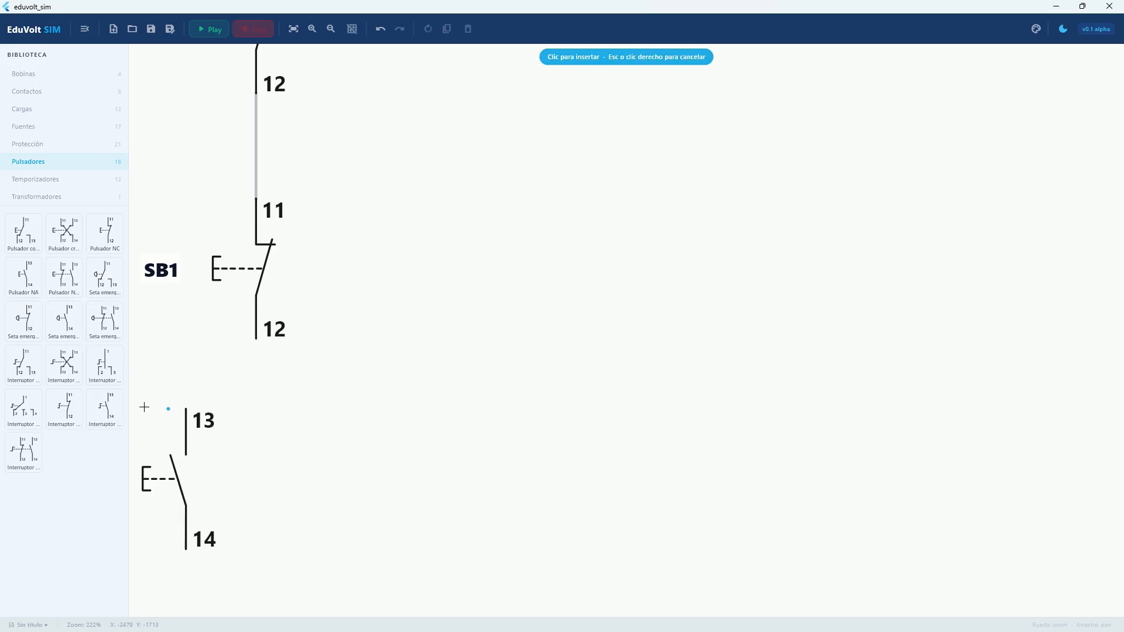
left_click(242, 350)
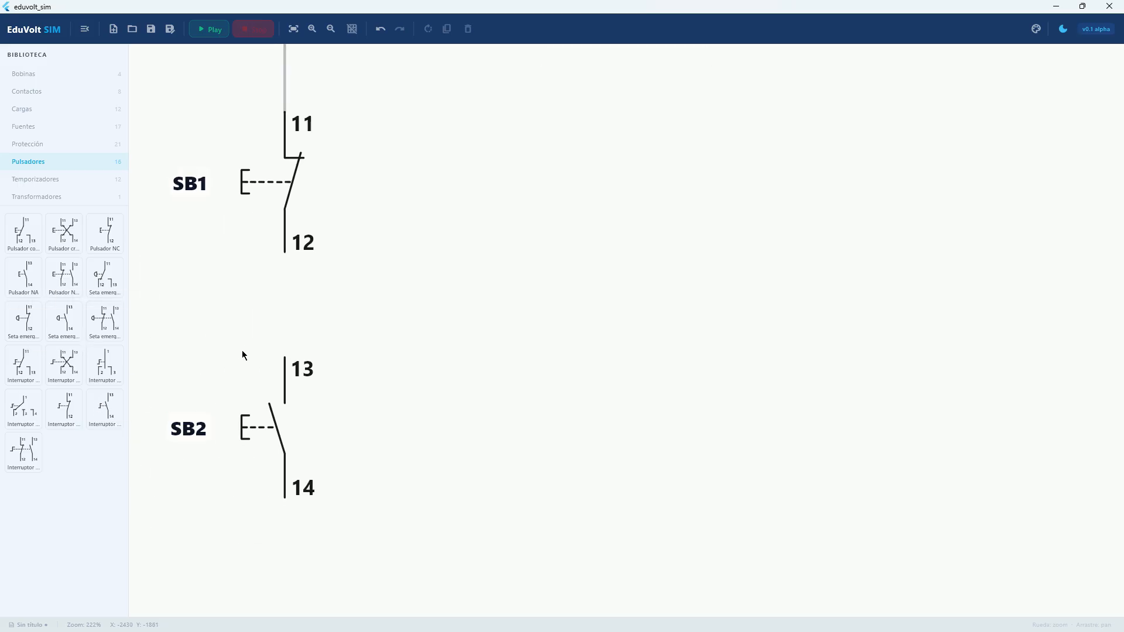
left_click(285, 252)
left_click(285, 358)
Examine the series protection and stop elements above start button SB2, its output terminal 14, and contactors KM1 to KM3 in the power circuit
left_click_drag(313, 449, 298, 445)
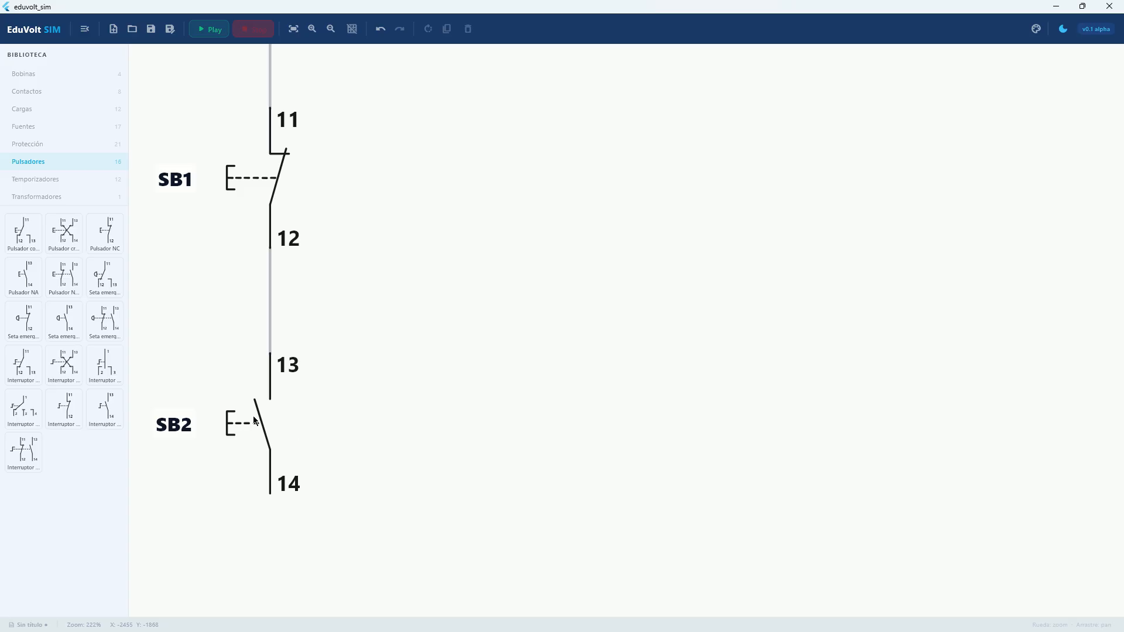
scroll(252, 474, "up", 4)
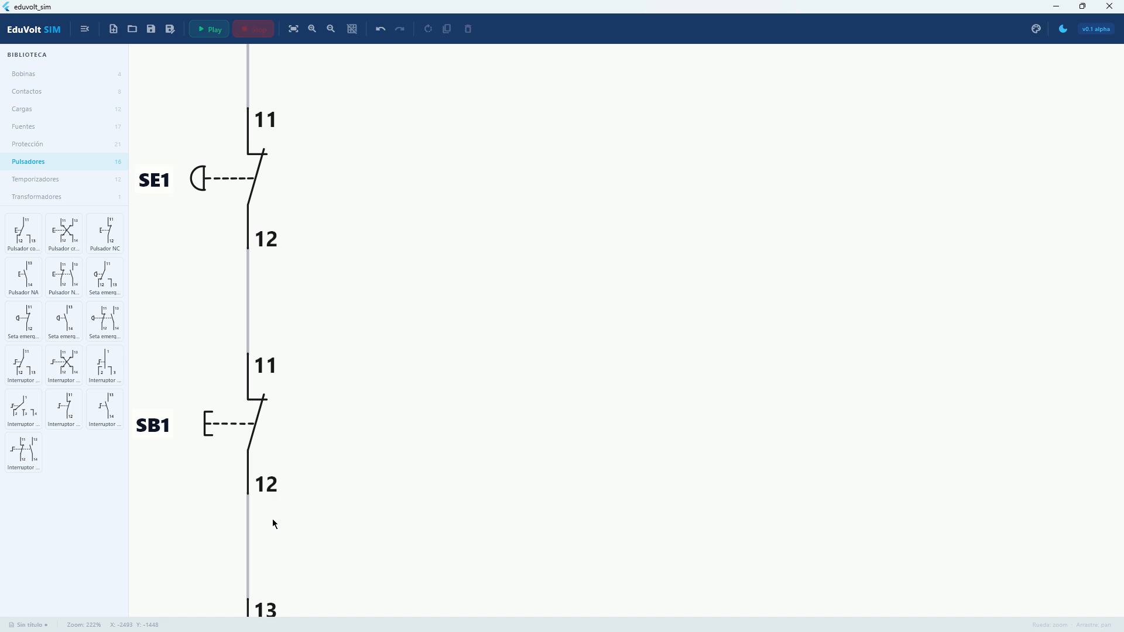
scroll(272, 476, "down", 4)
scroll(204, 203, "down", 3)
left_click_drag(146, 85, 389, 428)
left_click_drag(243, 367, 261, 374)
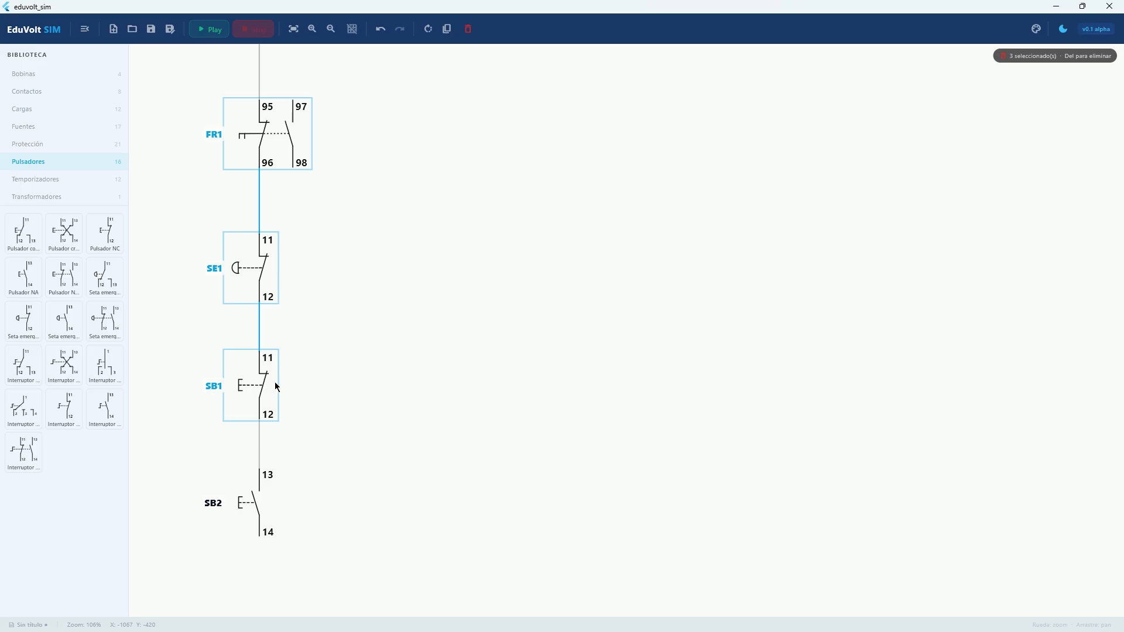
left_click_drag(275, 382, 269, 302)
left_click(251, 424)
scroll(250, 423, "up", 3)
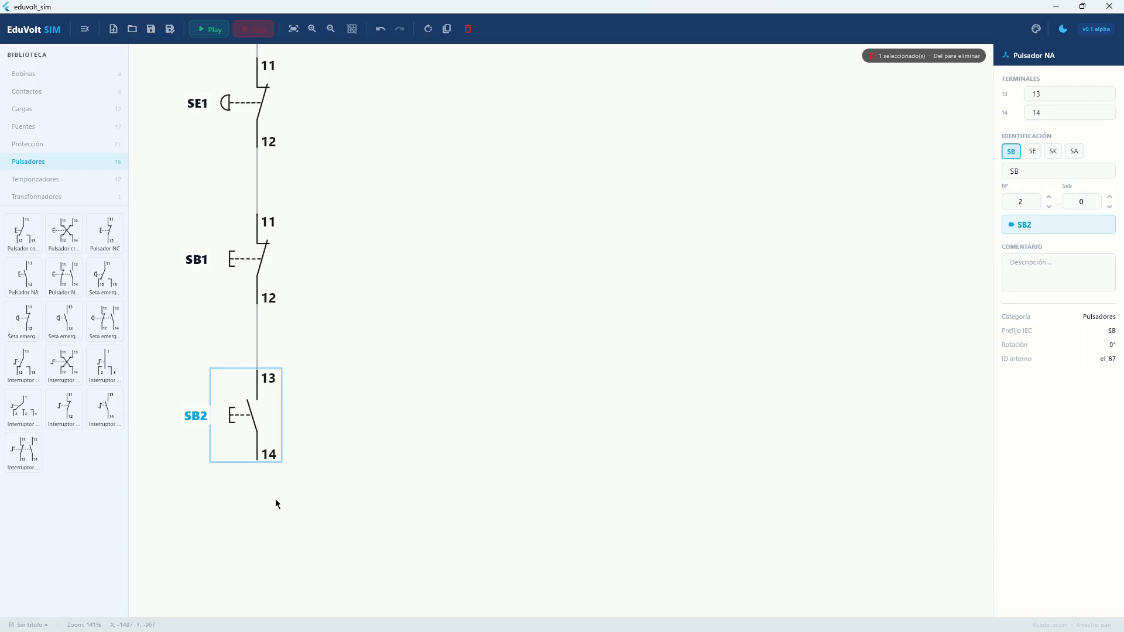
left_click_drag(324, 501, 349, 490)
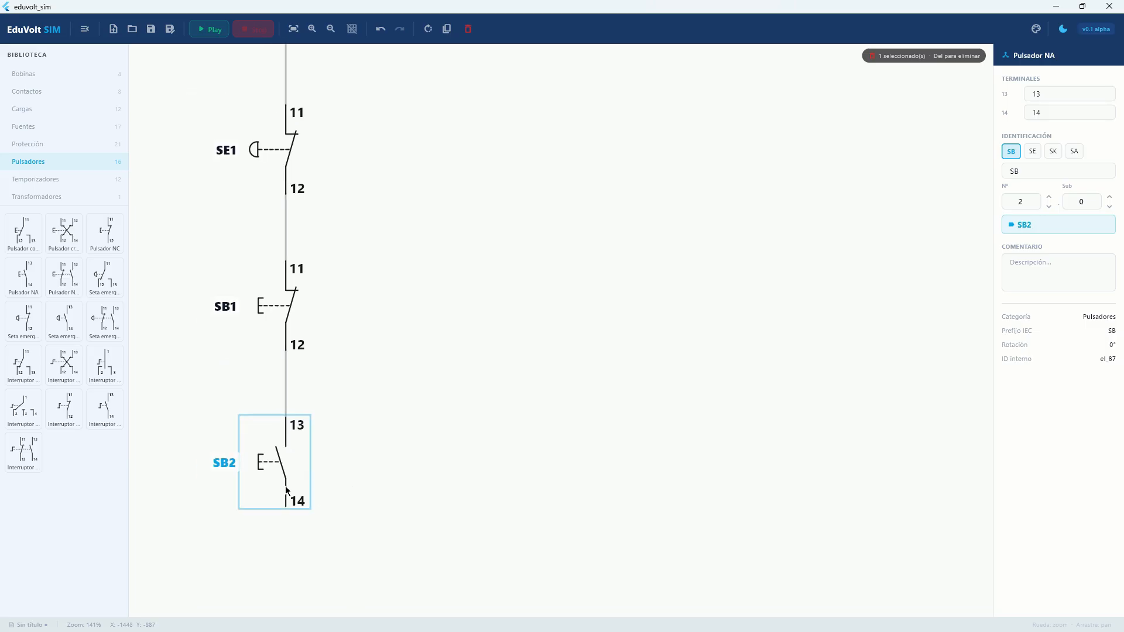
left_click_drag(293, 512, 285, 459)
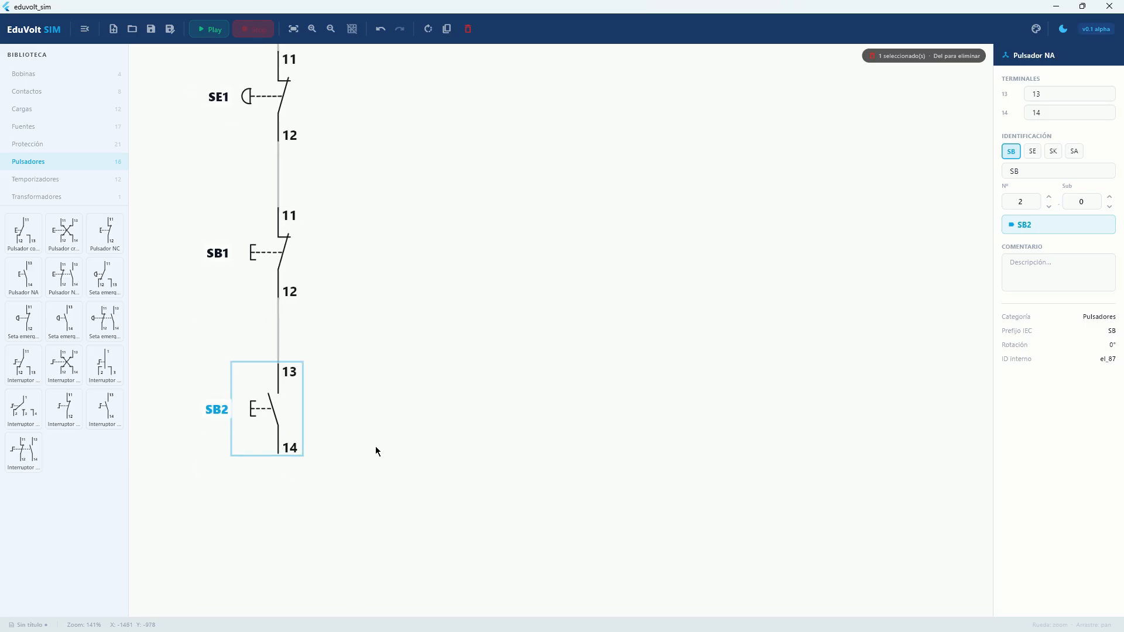
left_click(292, 469)
scroll(290, 474, "down", 3)
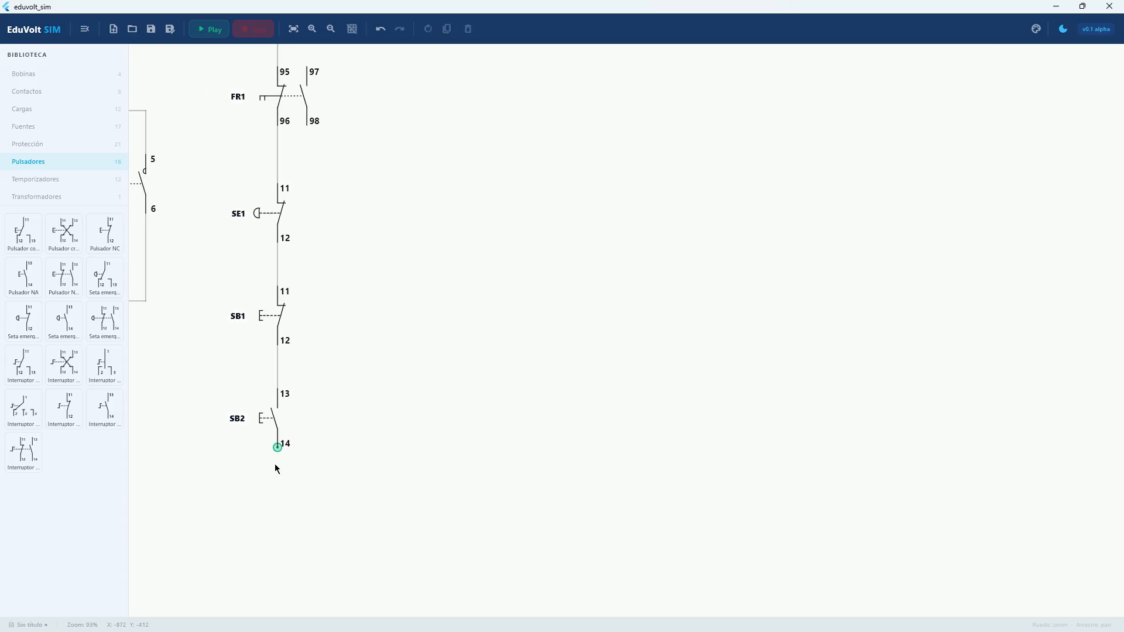
scroll(293, 410, "up", 5)
scroll(292, 410, "down", 10)
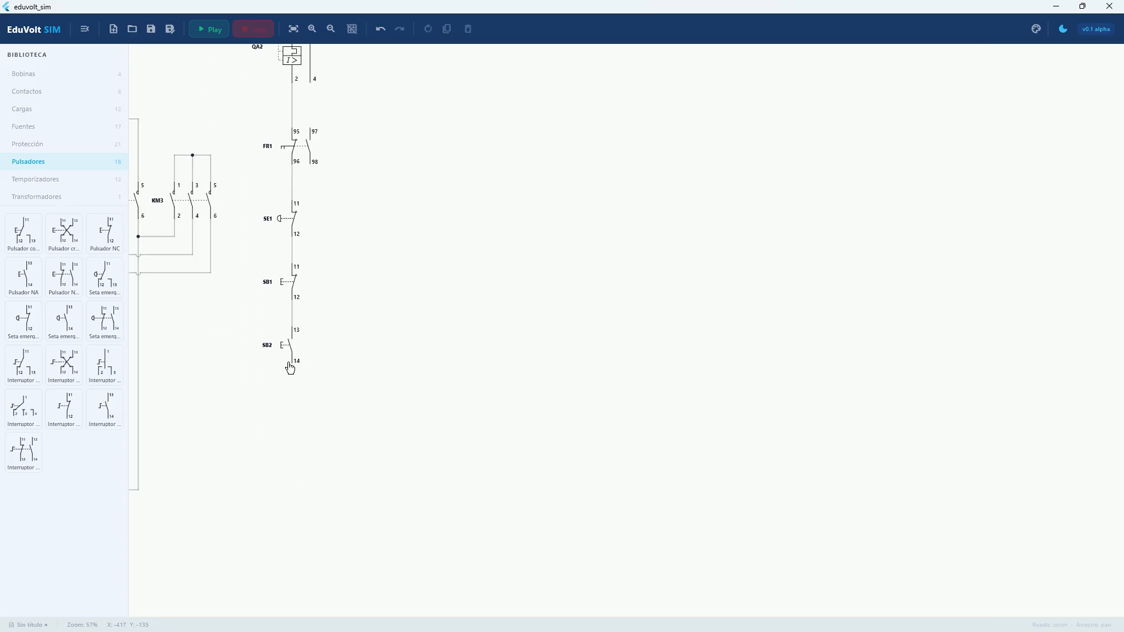
scroll(356, 400, "up", 8)
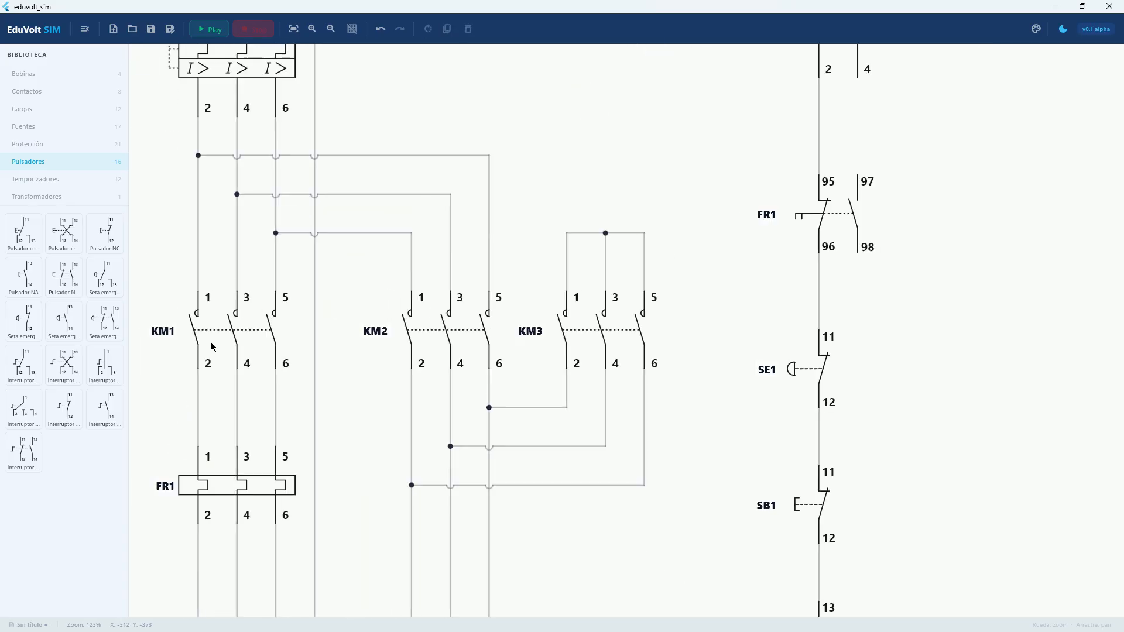
scroll(211, 344, "down", 5)
Insert a standard K coil, terminals A1-A2, well below start button SB2 and in line with its terminal 14
left_click_drag(497, 519, 285, 365)
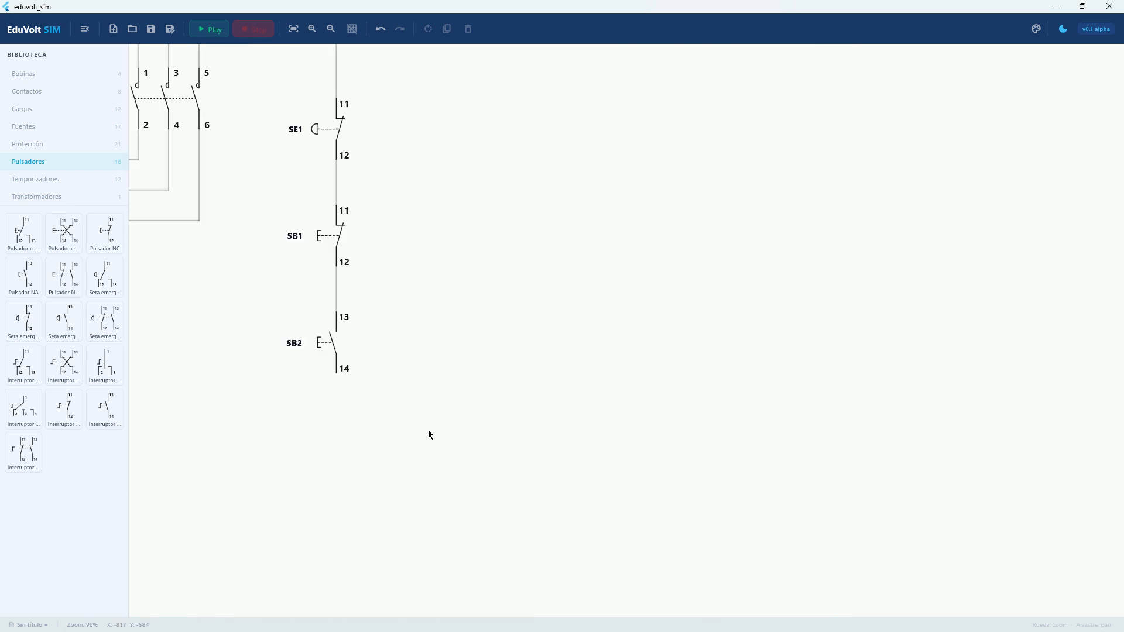
scroll(427, 432, "up", 5)
left_click(39, 77)
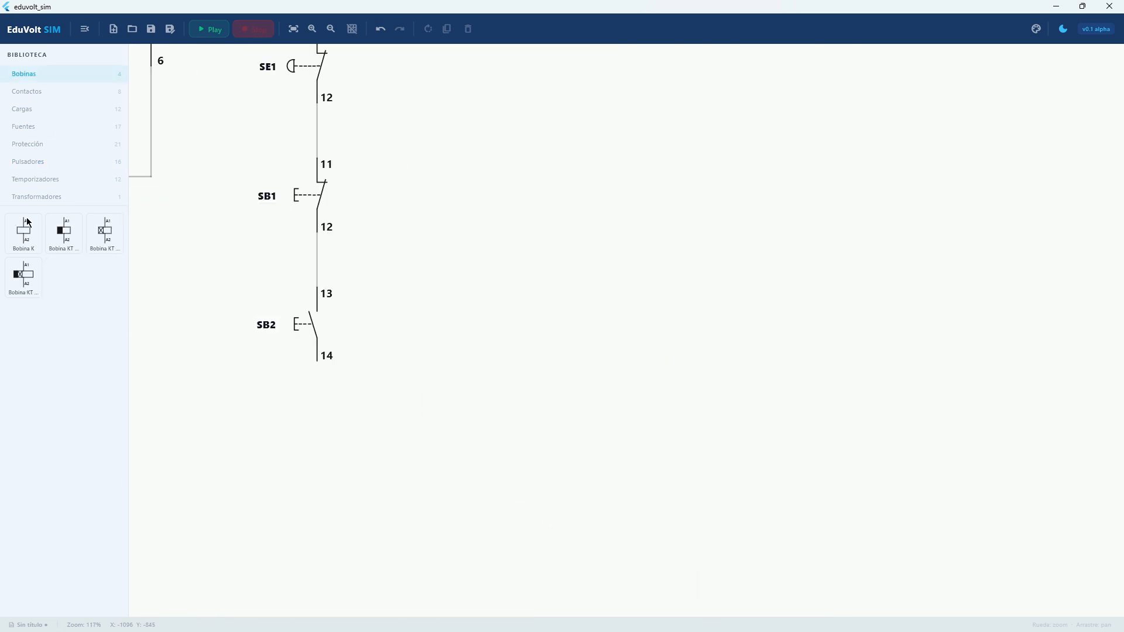
left_click(26, 235)
left_click_drag(330, 418, 297, 305)
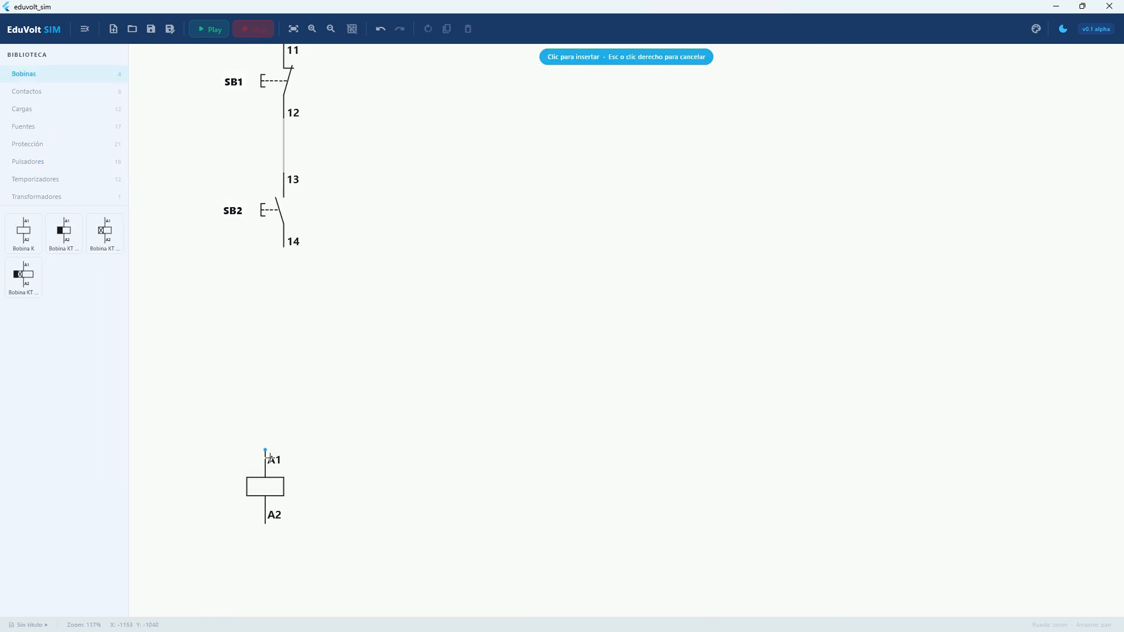
left_click(282, 452)
Set the new coil's identification prefix to KM with number 1, matching the line contactor KM1 in the power circuit
scroll(241, 423, "up", 5)
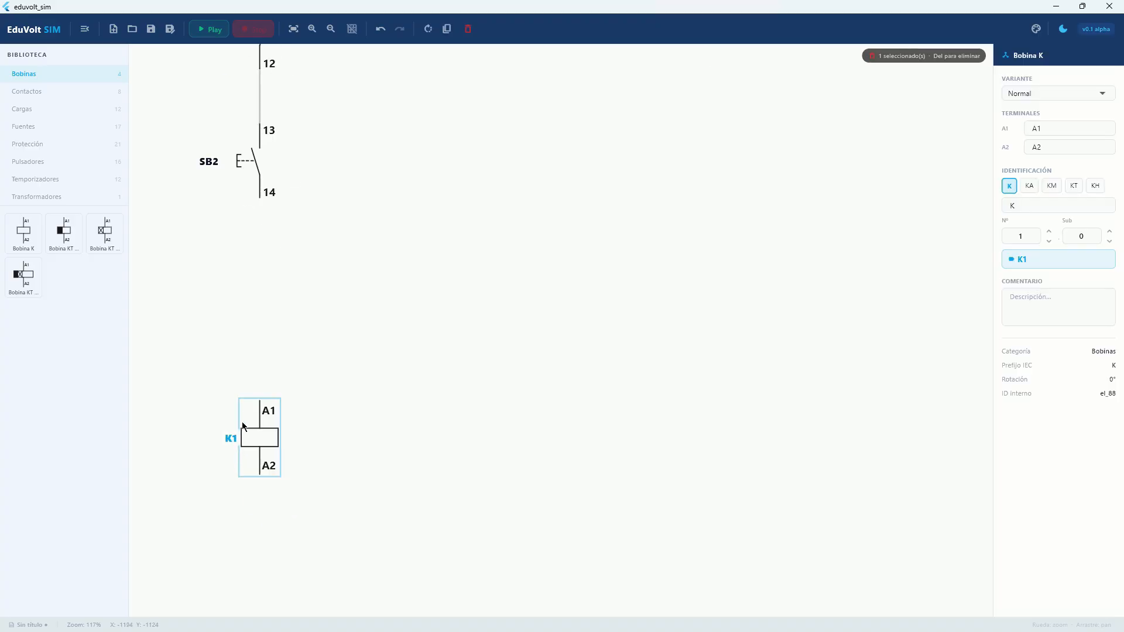
scroll(241, 447, "down", 5)
left_click_drag(215, 378, 466, 528)
left_click_drag(196, 194, 529, 538)
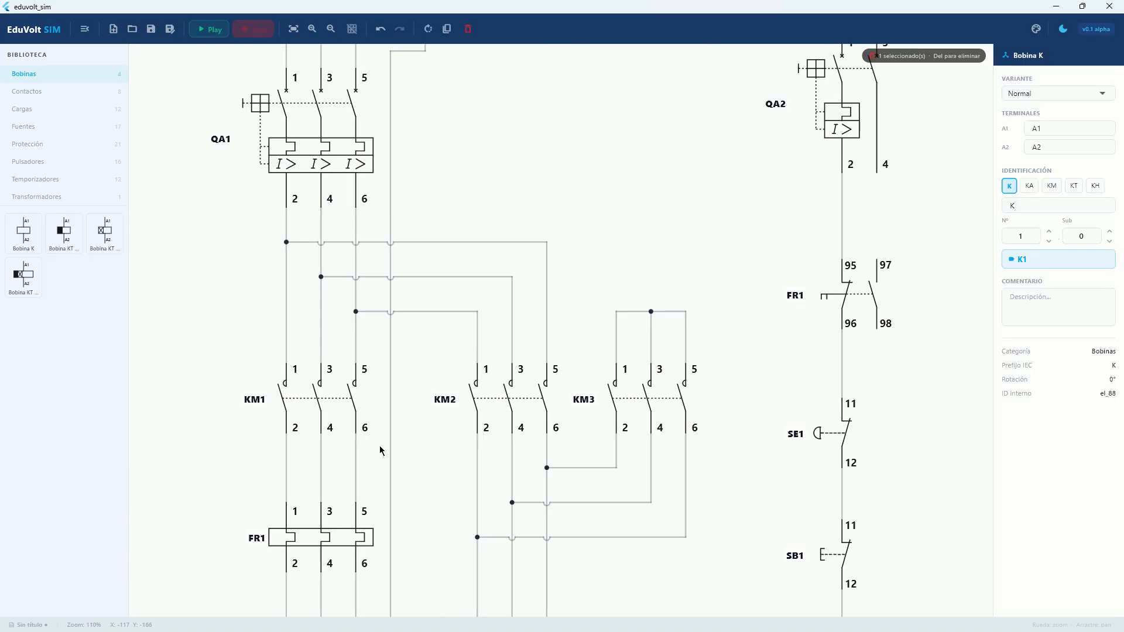
scroll(260, 404, "up", 9)
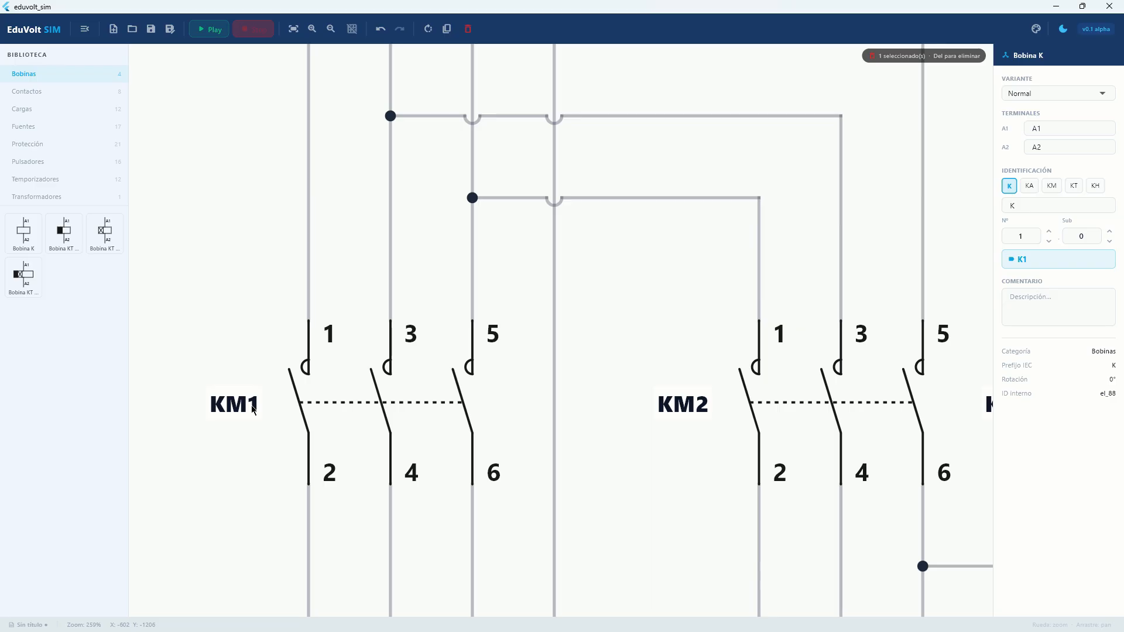
scroll(253, 408, "down", 7)
left_click_drag(516, 556, 158, 329)
left_click_drag(328, 544, 281, 385)
scroll(258, 385, "up", 5)
left_click(1050, 186)
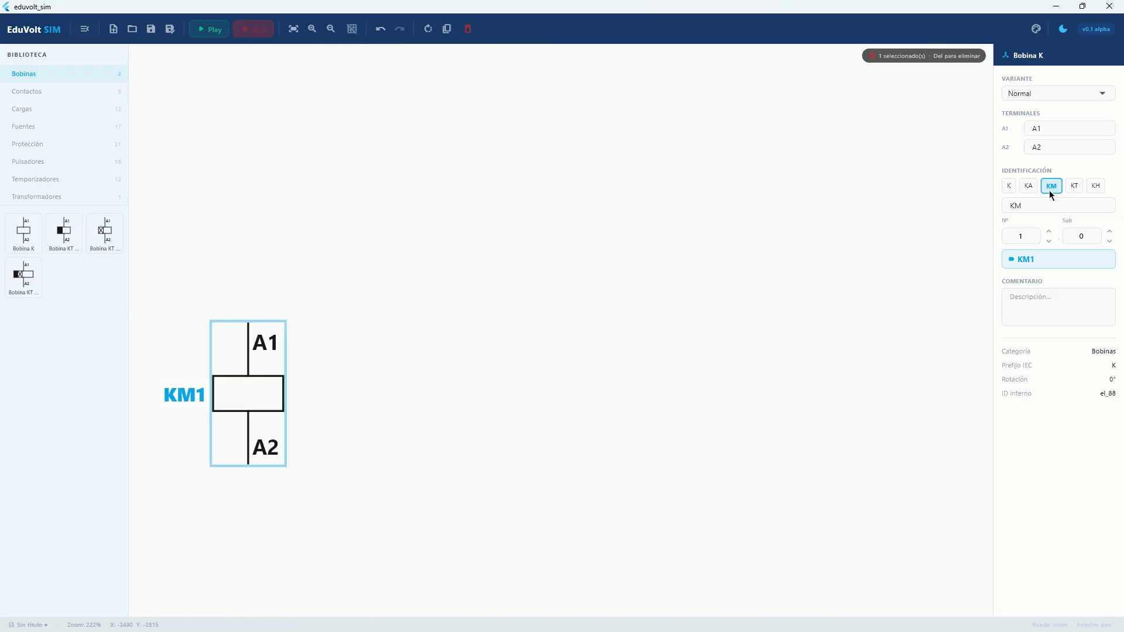
Wire start button SB2's terminal 14 straight down to terminal A1 of the KM1 coil
left_click(516, 406)
scroll(388, 333, "down", 4)
left_click_drag(387, 333, 397, 444)
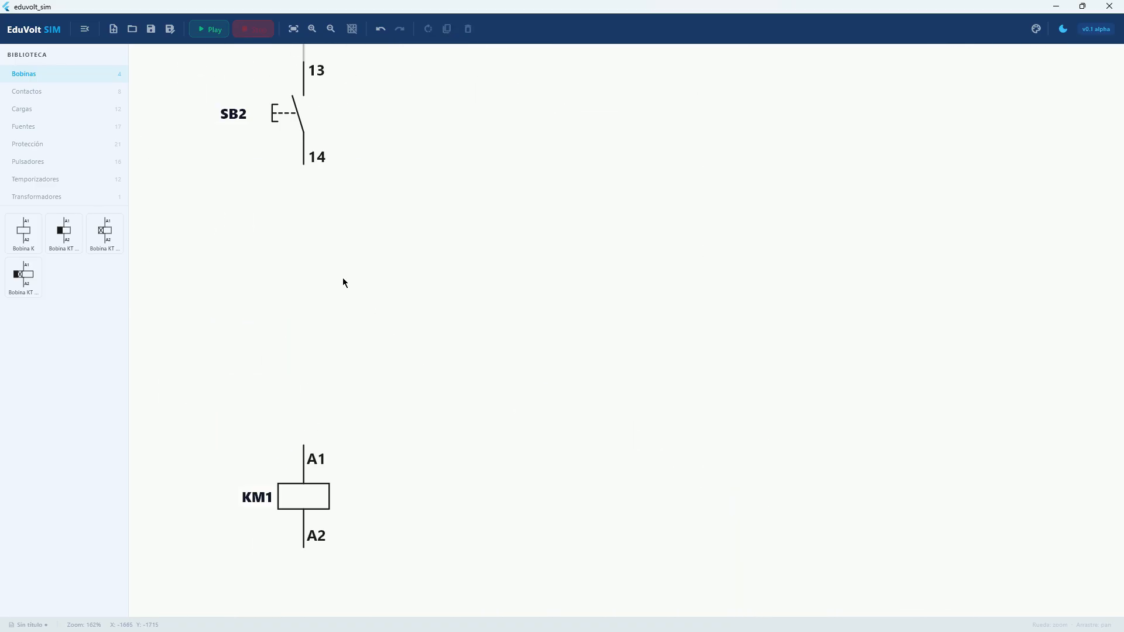
left_click(303, 164)
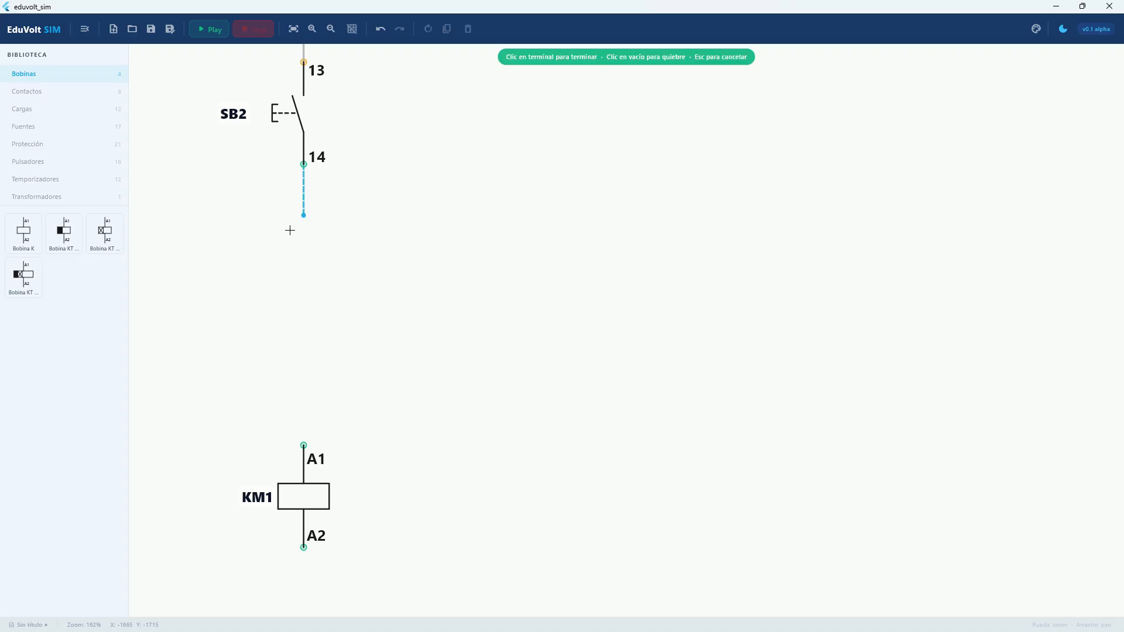
left_click(303, 445)
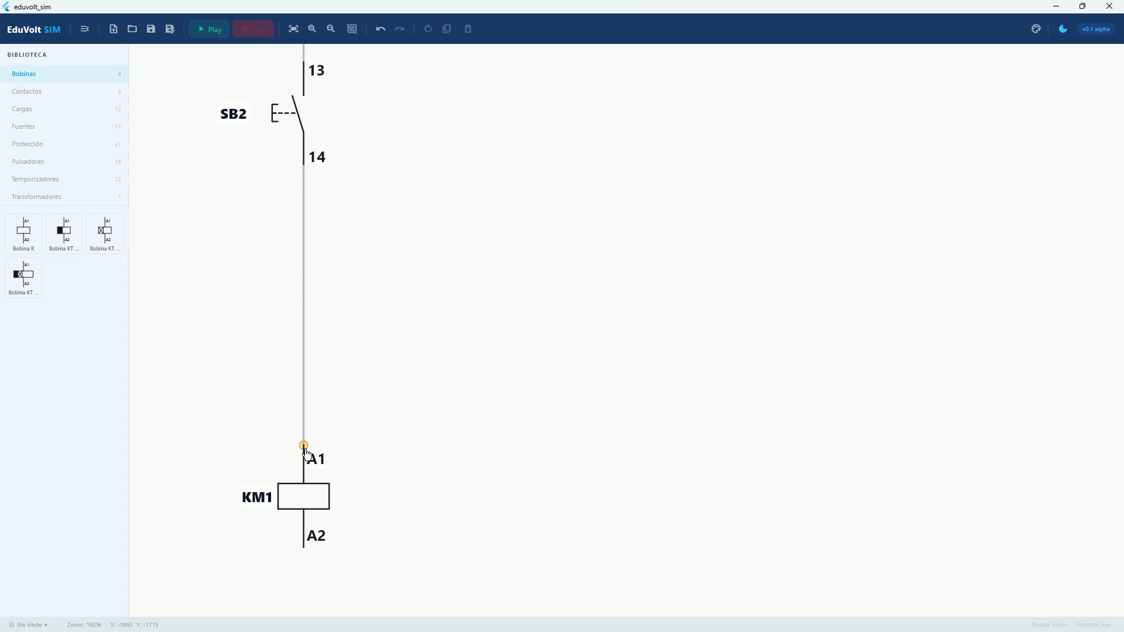
scroll(293, 352, "down", 5)
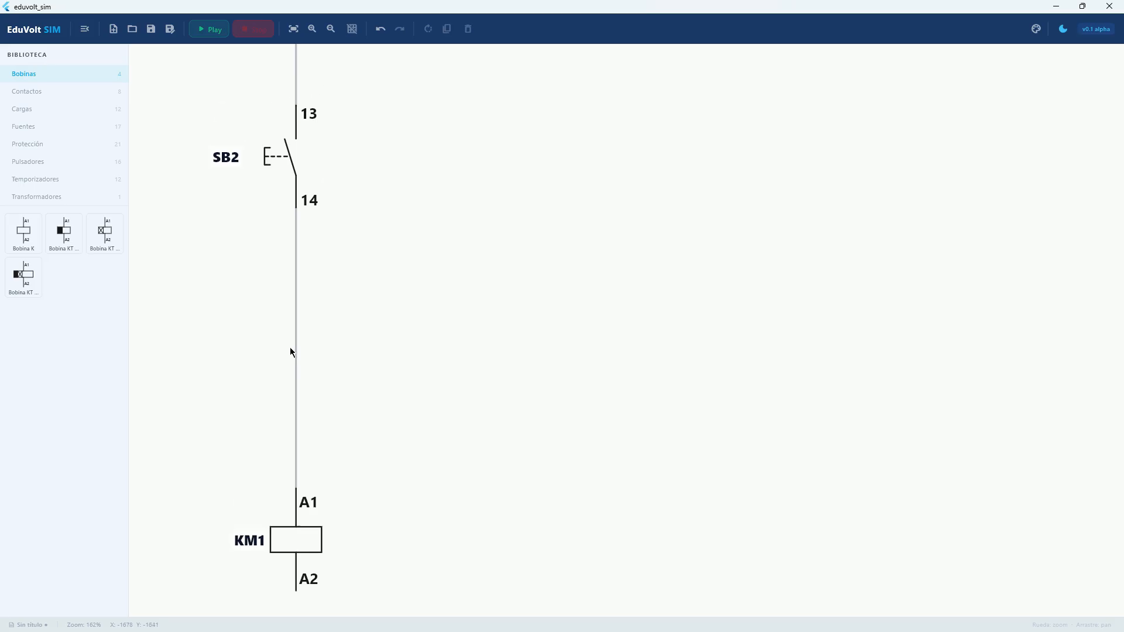
Wire QA2's output terminal 4 to the KM1 coil's terminal A2, routing the return line well right of the control elements and below the coil
scroll(278, 417, "down", 3)
left_click_drag(278, 415, 274, 321)
scroll(271, 436, "up", 7)
scroll(294, 400, "up", 2)
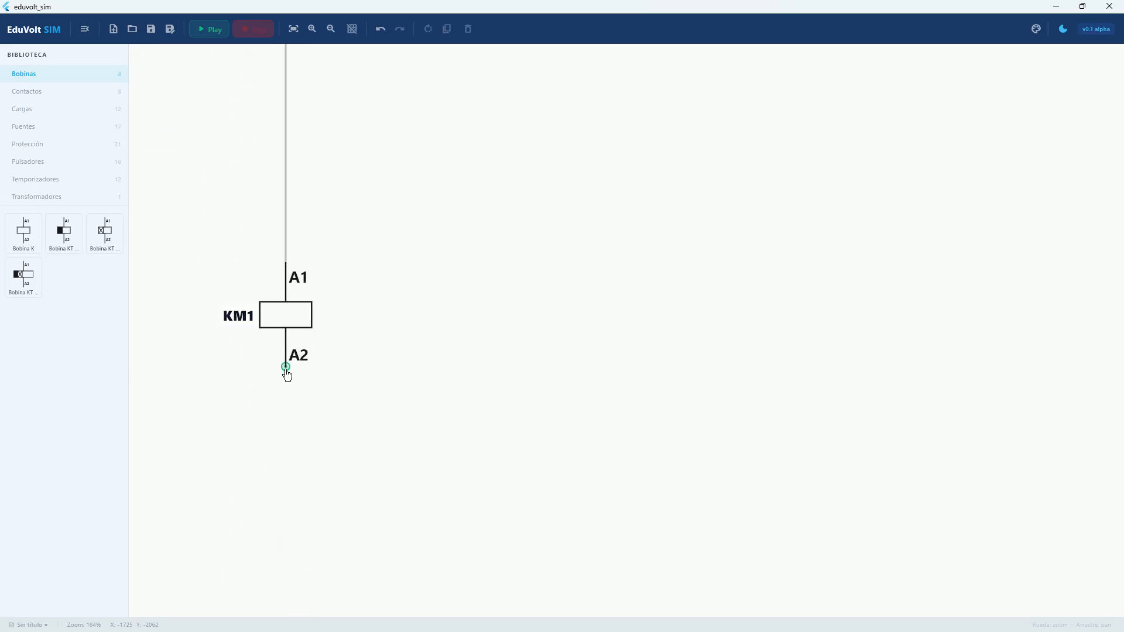
scroll(284, 373, "down", 3)
left_click_drag(328, 181, 303, 405)
scroll(259, 325, "up", 4)
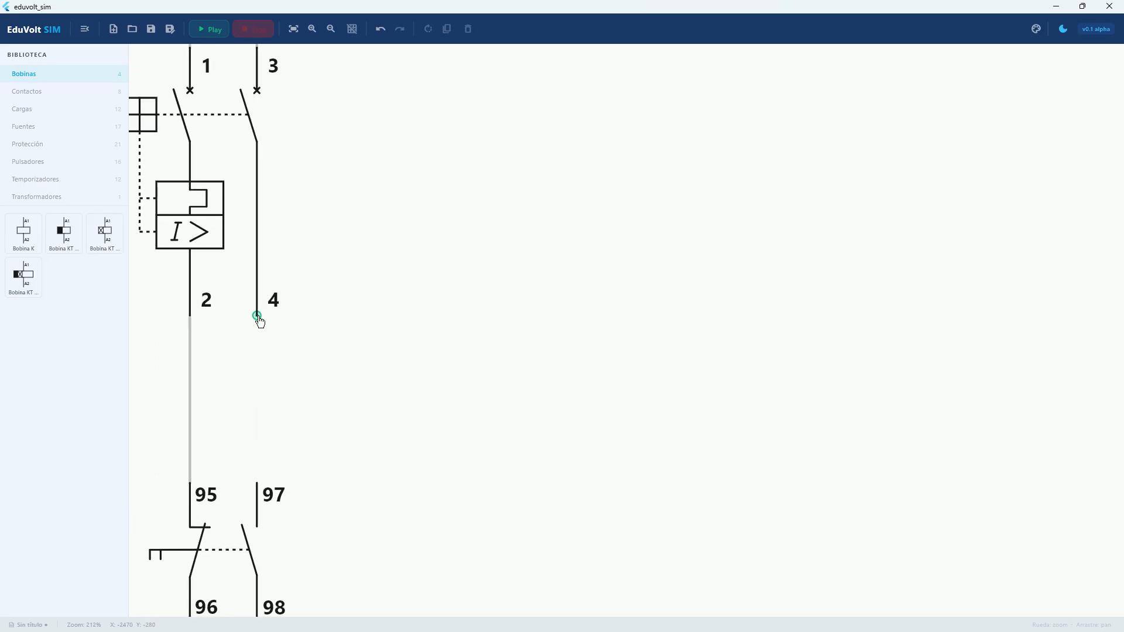
scroll(259, 321, "down", 7)
left_click_drag(261, 384, 230, 202)
scroll(230, 202, "down", 1)
left_click(218, 145)
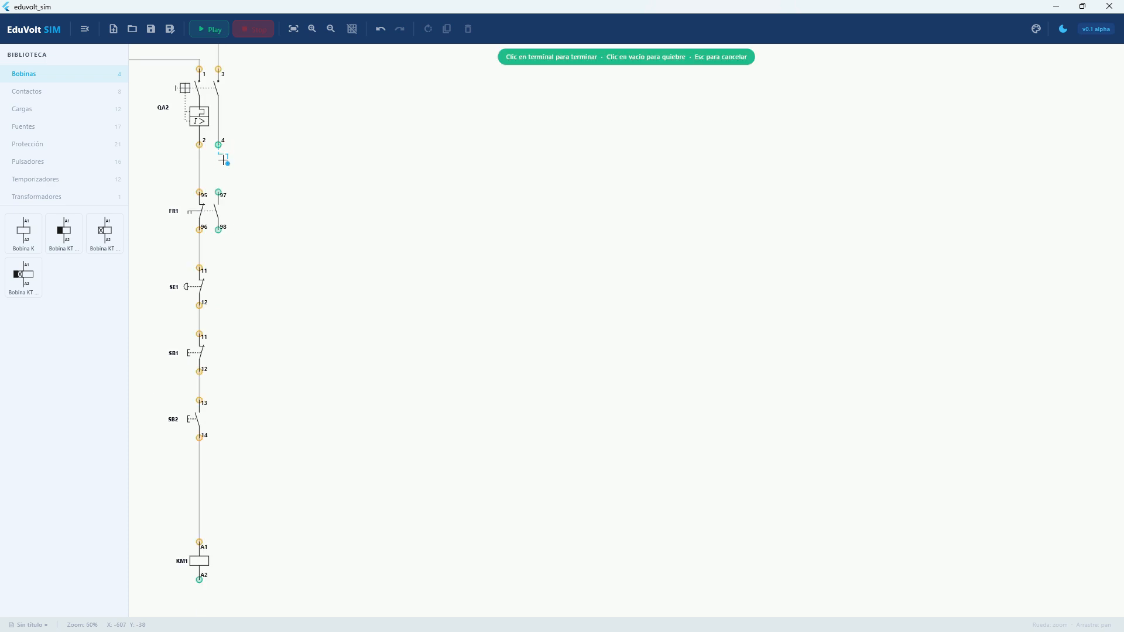
left_click(220, 165)
left_click_drag(434, 344, 432, 308)
left_click_drag(426, 538, 355, 511)
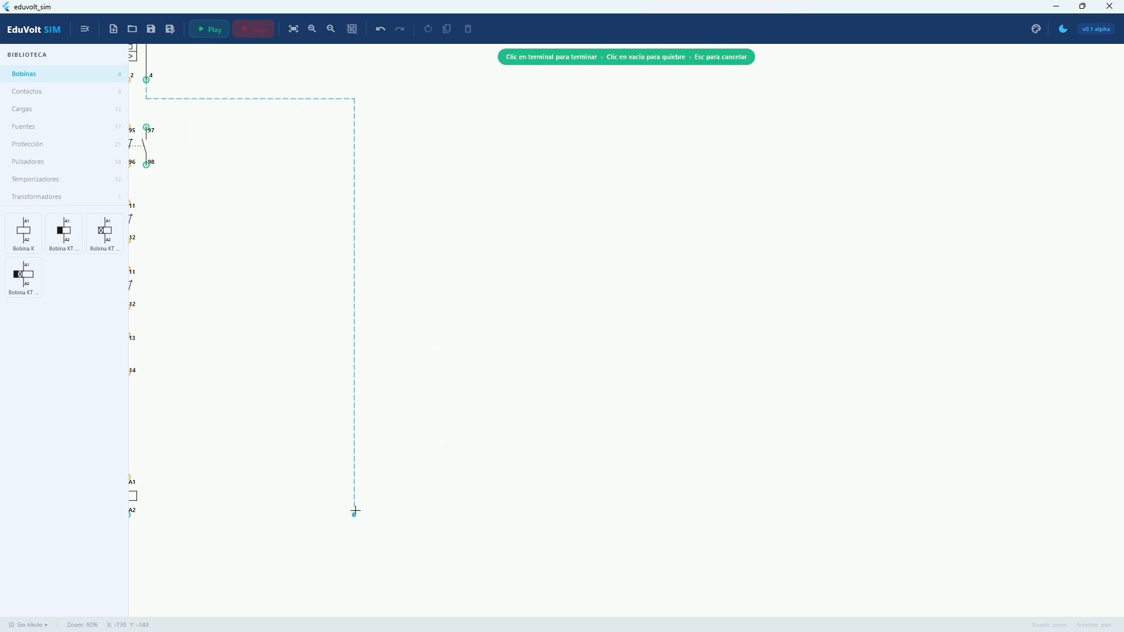
left_click(354, 552)
left_click_drag(316, 559, 381, 527)
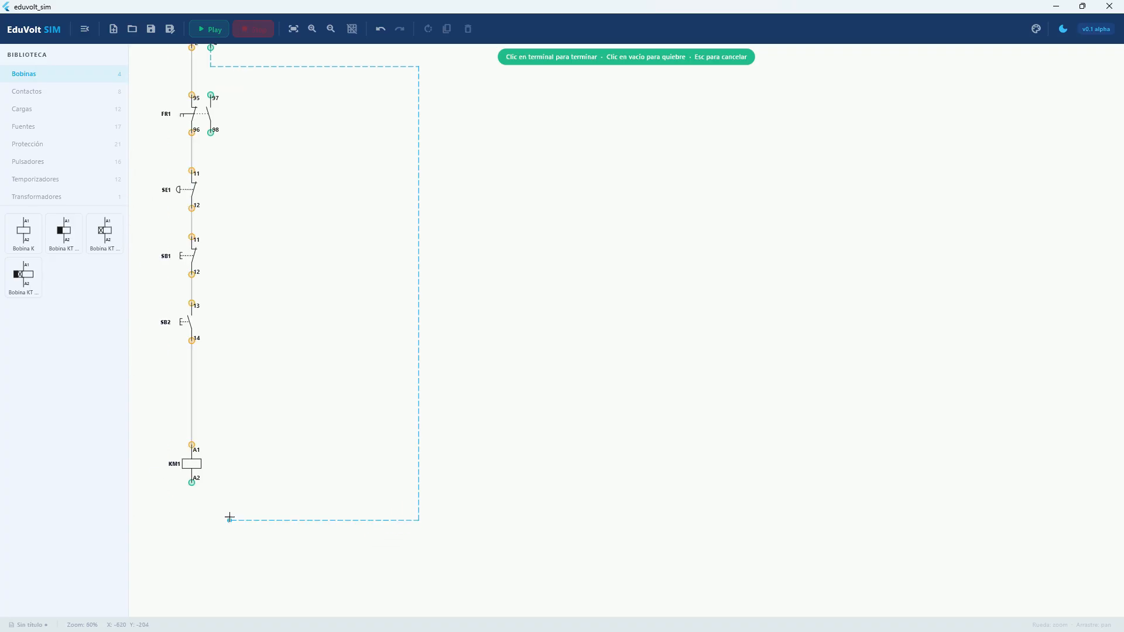
left_click(192, 483)
left_click_drag(301, 520, 299, 501)
left_click(280, 468)
Run the simulation, actuate start button SB2 several times to test the KM1 coil, and stop the simulation
scroll(189, 461, "up", 9)
scroll(186, 456, "down", 2)
scroll(189, 457, "down", 2)
left_click_drag(233, 291, 327, 530)
left_click_drag(377, 232, 387, 404)
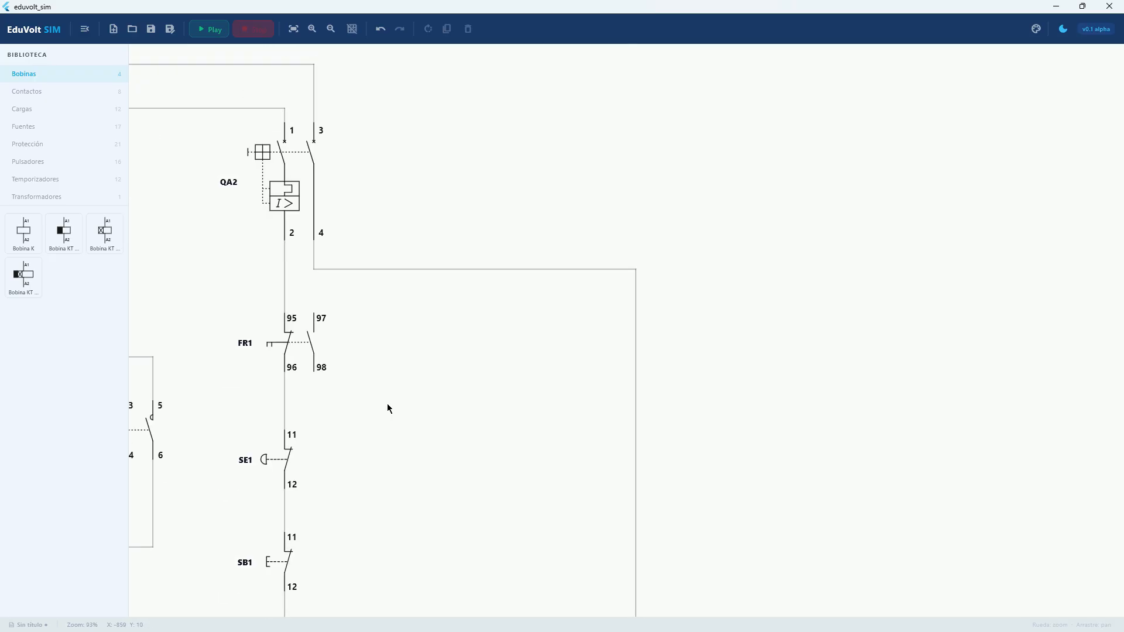
left_click(207, 29)
scroll(220, 188, "right", 2)
scroll(212, 230, "down", 10)
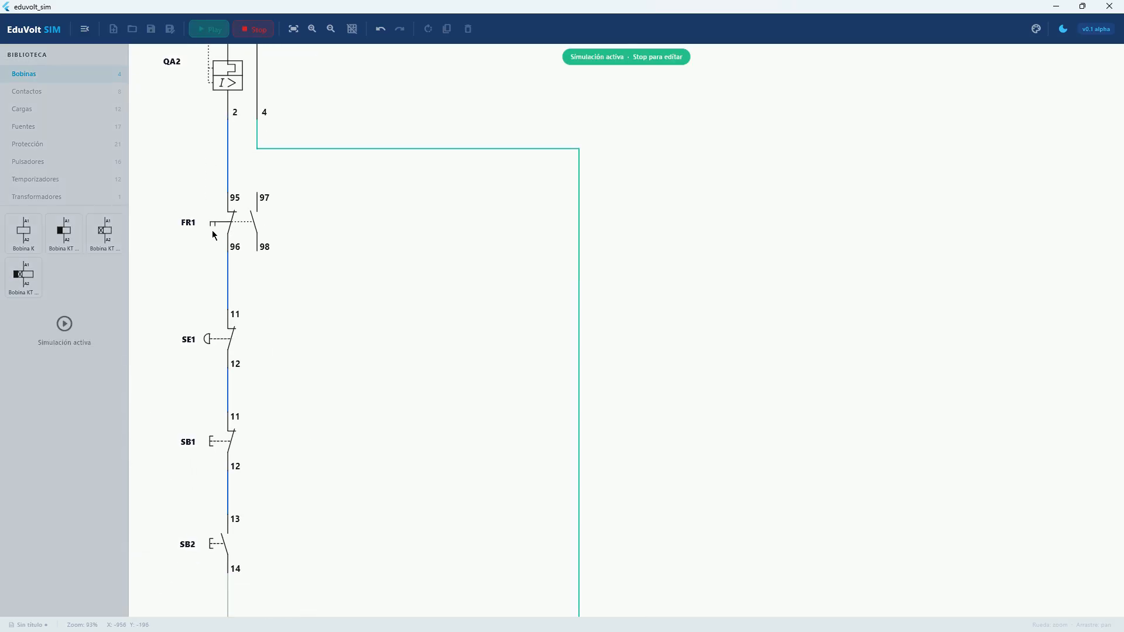
scroll(241, 191, "up", 4)
left_click_drag(242, 191, 280, 289)
left_click(244, 212)
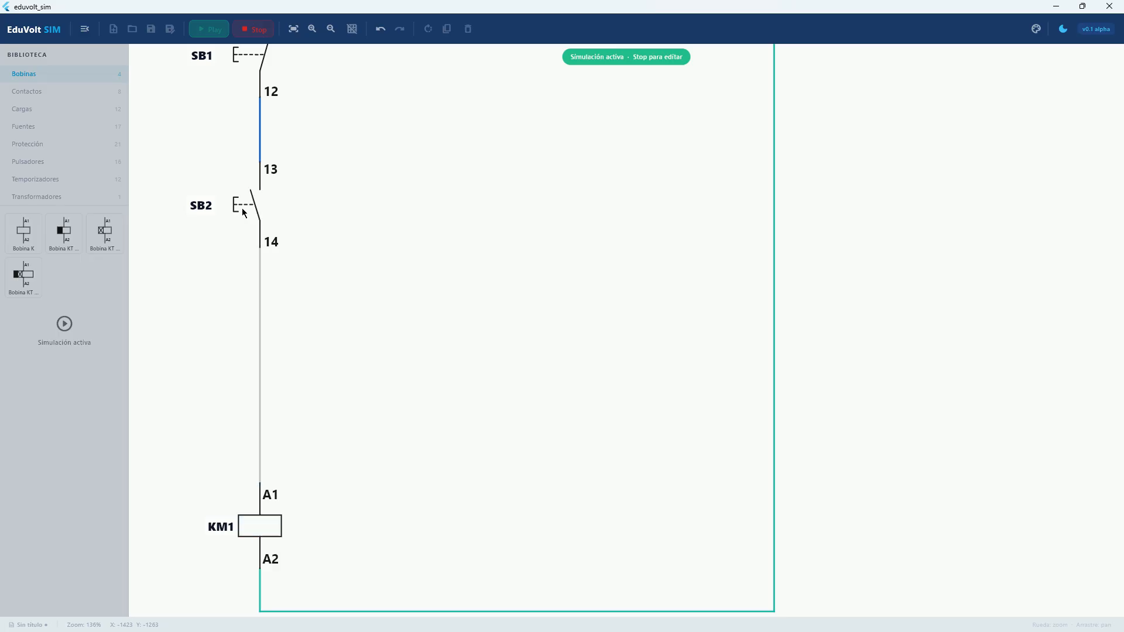
left_click(244, 212)
left_click(244, 213)
scroll(287, 188, "up", 4)
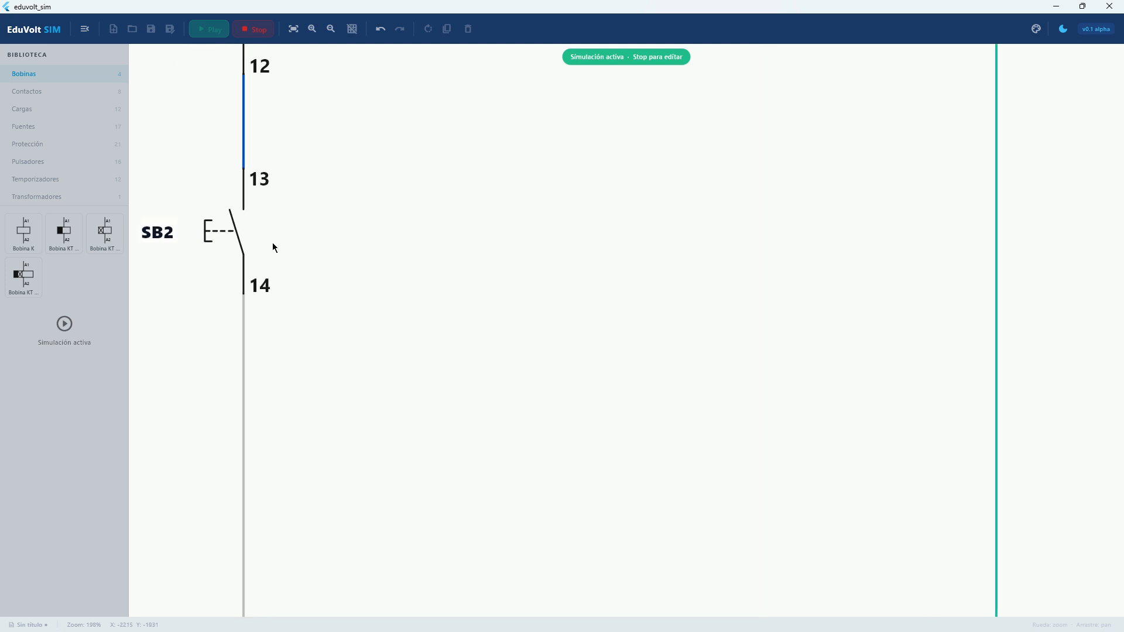
left_click(254, 29)
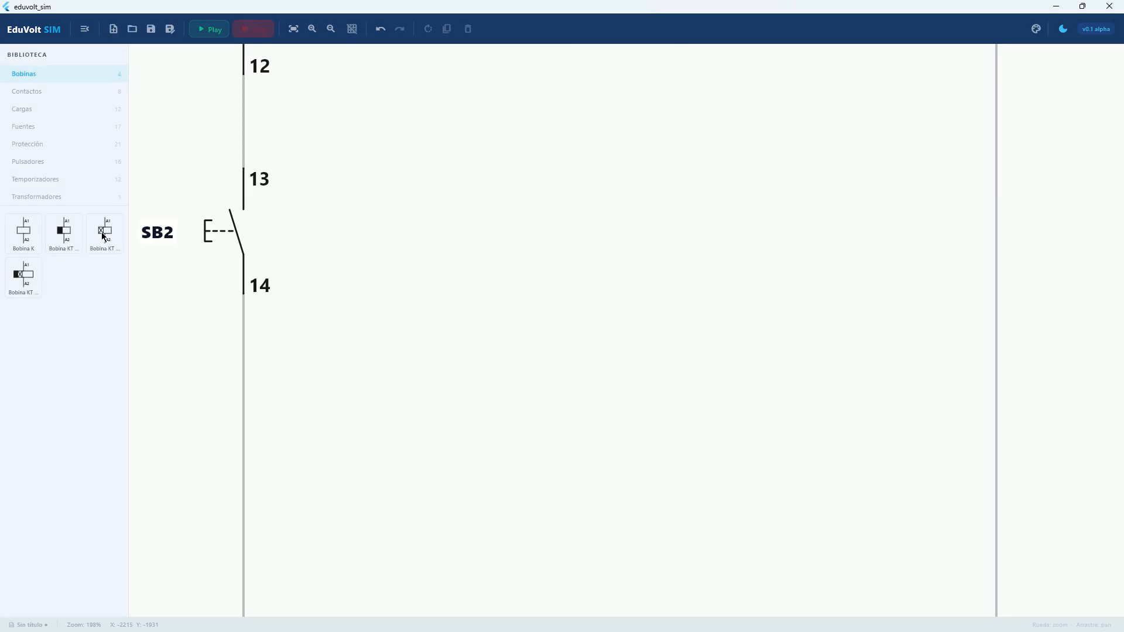
Insert a normally open contact, terminals 13-14, to the right of start button SB2 and level with it
left_click(49, 93)
left_click(24, 231)
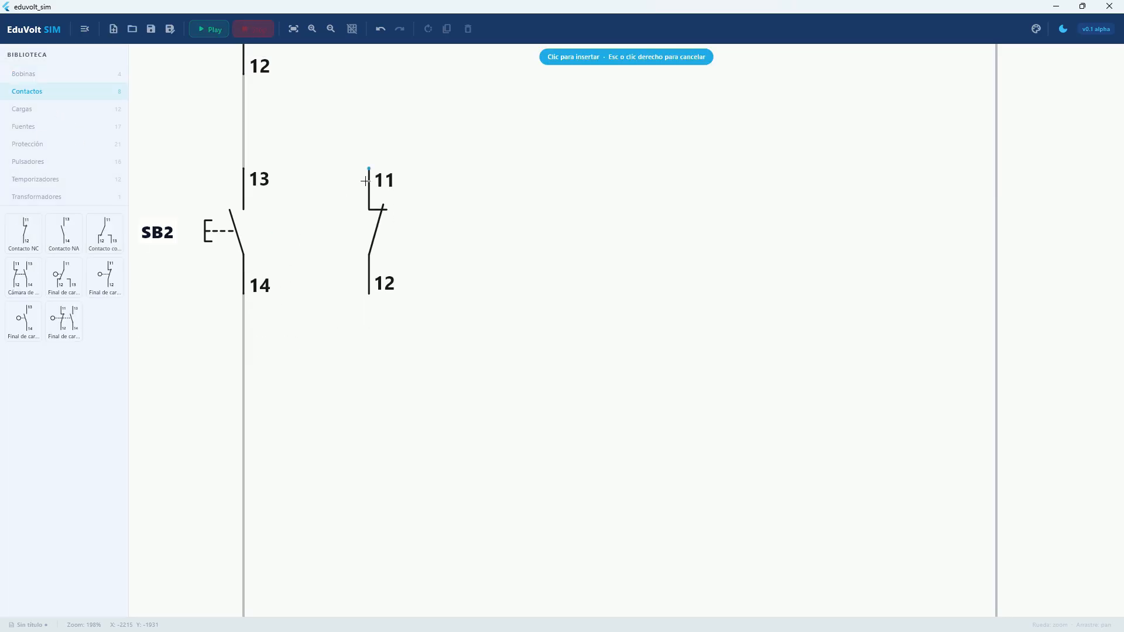
left_click(70, 228)
left_click(381, 180)
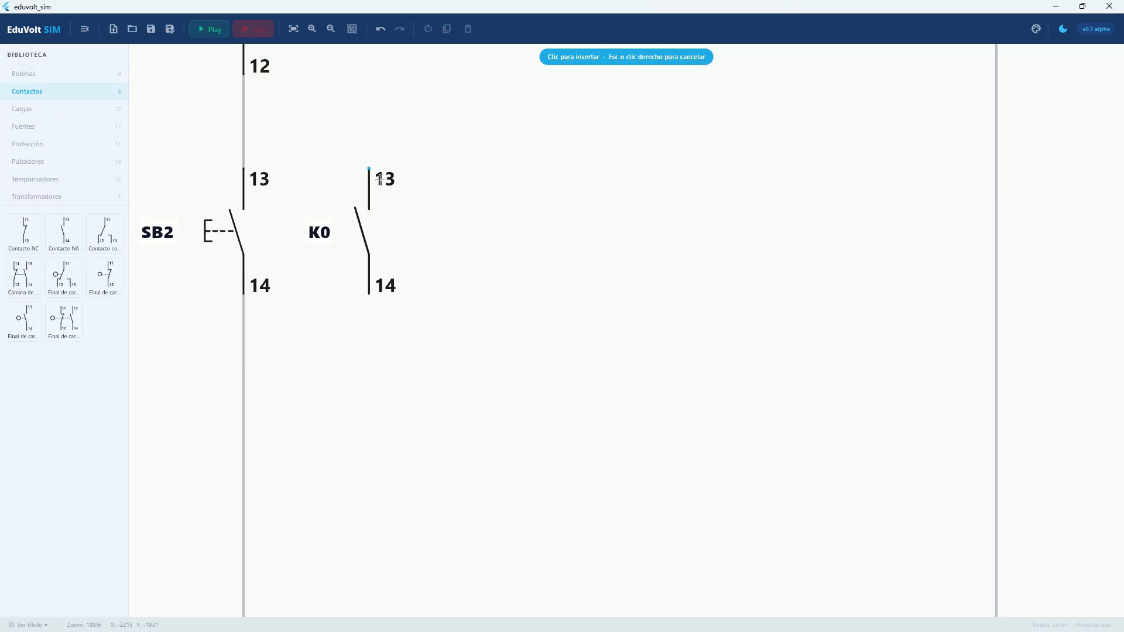
Set the new contact's identification prefix to KM with number 1, matching the KM1 coil
left_click_drag(357, 241, 315, 253)
left_click(315, 251)
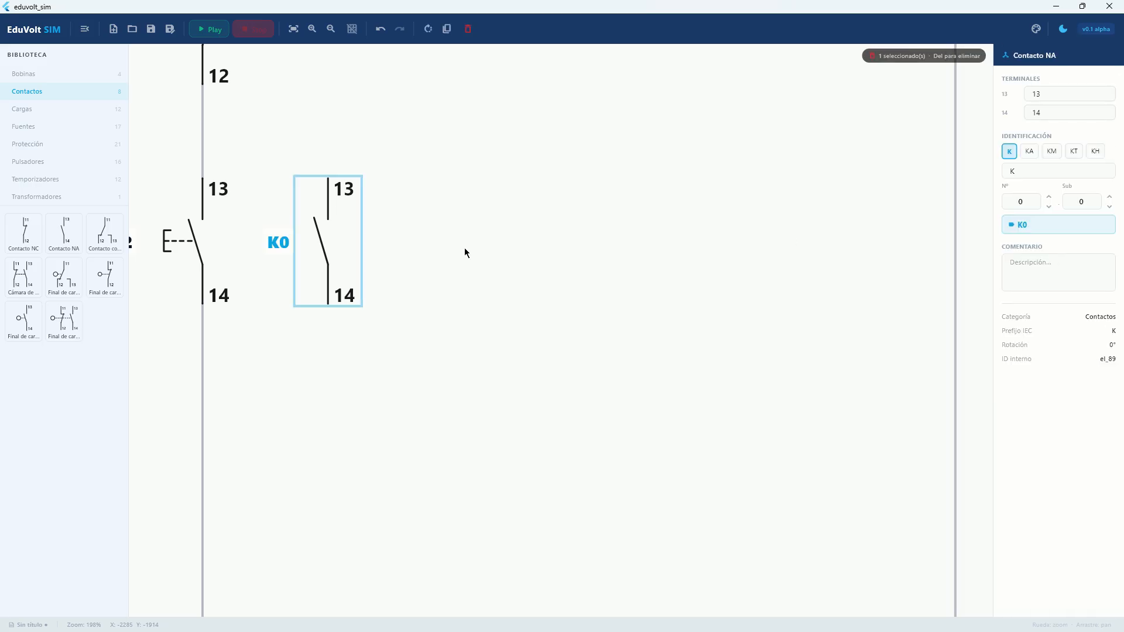
left_click(1052, 151)
left_click(968, 224)
Connect contact KM1 in parallel with SB2, joining its terminal 13 to the line above SB2 and its terminal 14 to the line below
scroll(309, 245, "down", 1)
scroll(309, 244, "down", 2)
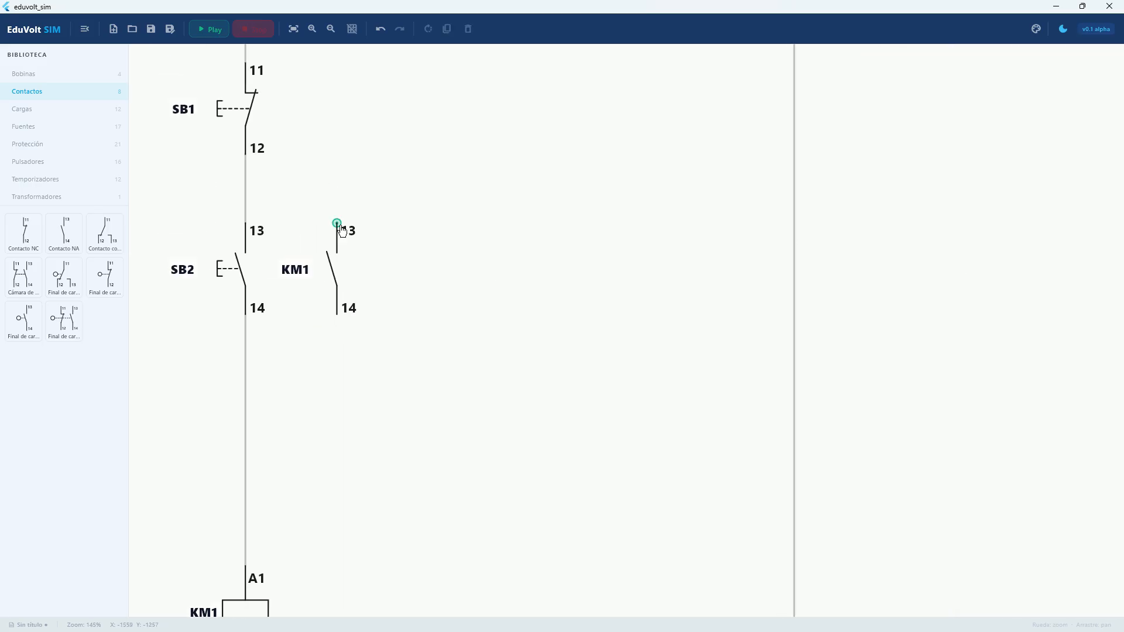
left_click(336, 223)
left_click(246, 200)
left_click(337, 314)
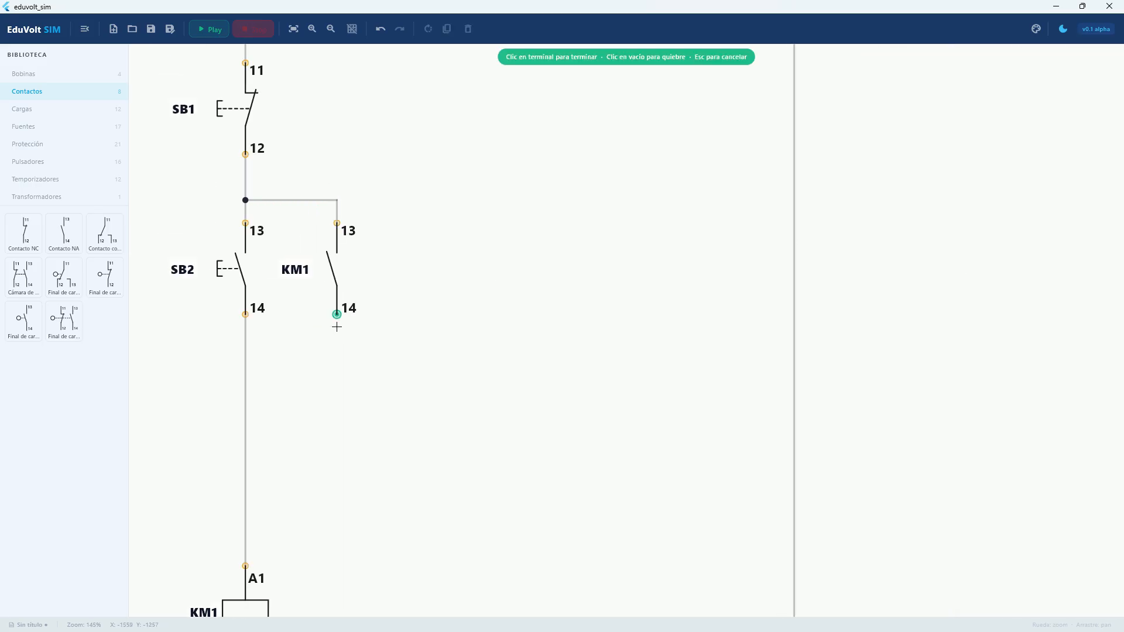
left_click(246, 360)
left_click_drag(294, 406, 284, 397)
left_click(272, 351)
left_click_drag(273, 348, 273, 328)
left_click(274, 368)
Run the simulation and actuate SB2 to check that contact KM1 latches the KM1 coil
left_click(209, 29)
scroll(281, 326, "down", 3)
mouse_move(223, 182)
left_mouse_down()
mouse_move(225, 289)
mouse_move(227, 170)
left_mouse_up()
scroll(267, 339, "up", 2)
left_click_drag(254, 395, 240, 329)
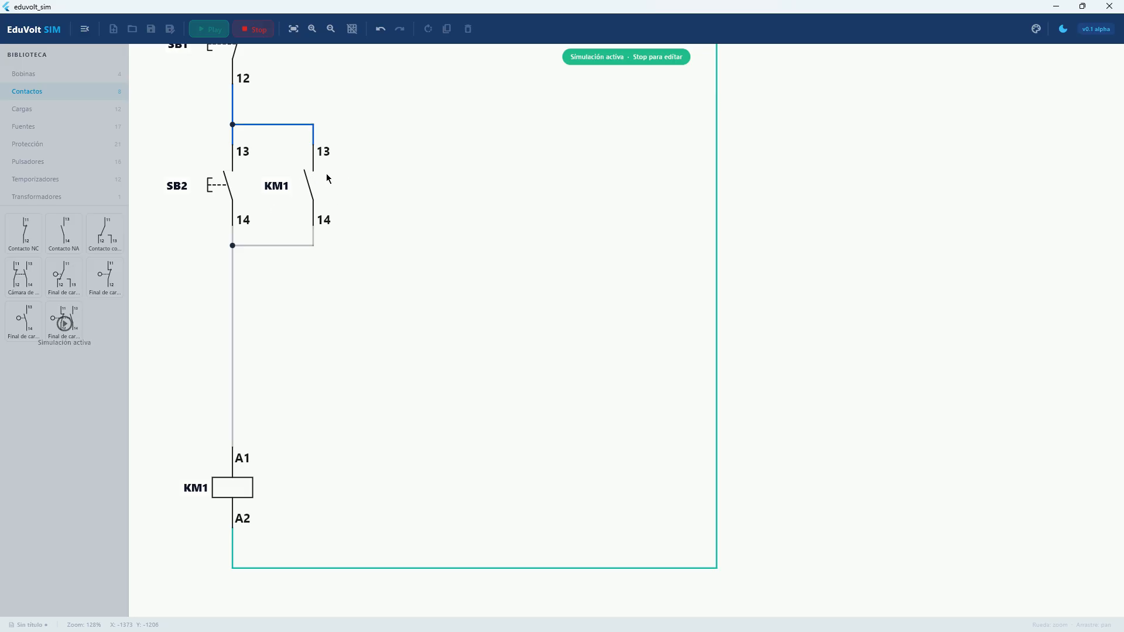
left_click(221, 184)
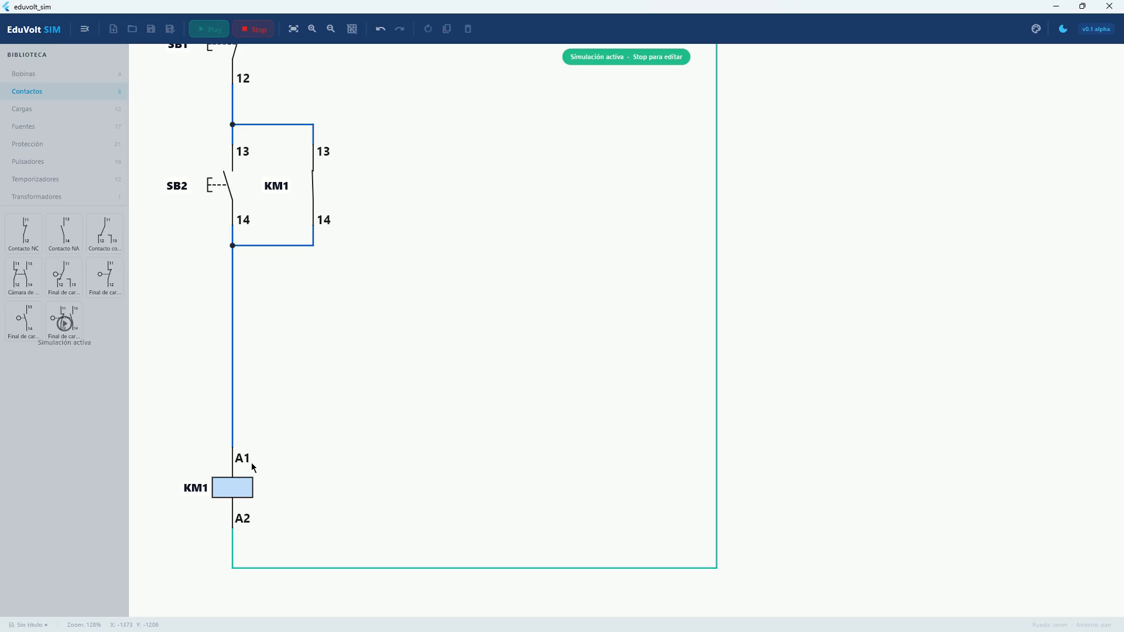
scroll(252, 467, "down", 3)
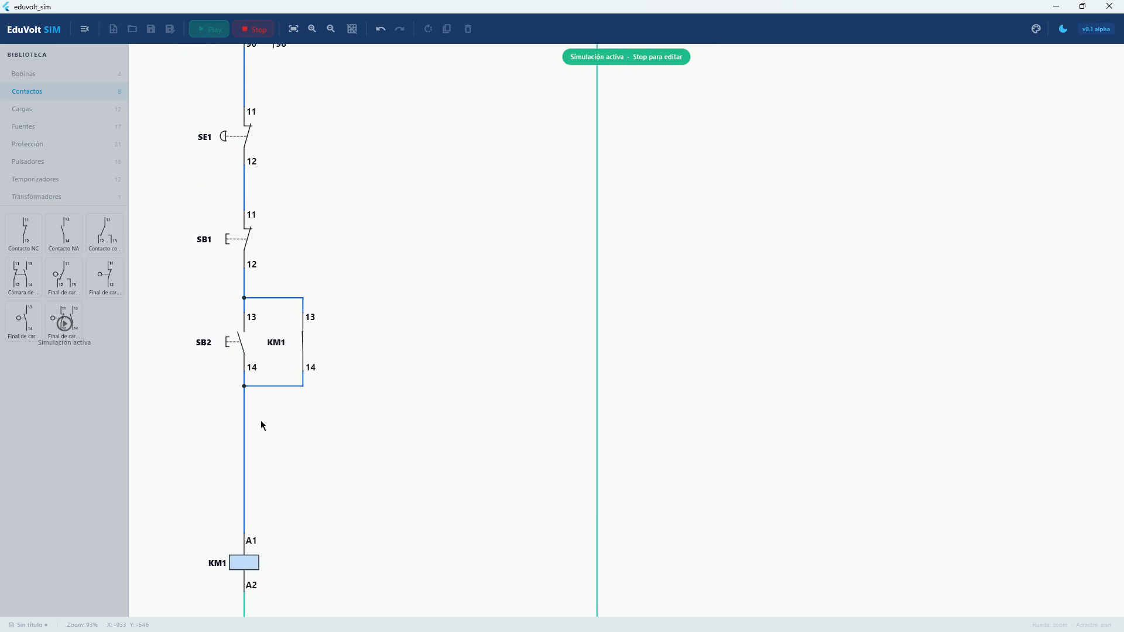
Examine the energized control branch from thermal relay contact FR1 through SE1, SB1 and SB2 to coil KM1
left_click_drag(264, 463, 271, 573)
left_click_drag(276, 229, 261, 146)
scroll(267, 159, "up", 3)
scroll(268, 163, "up", 1)
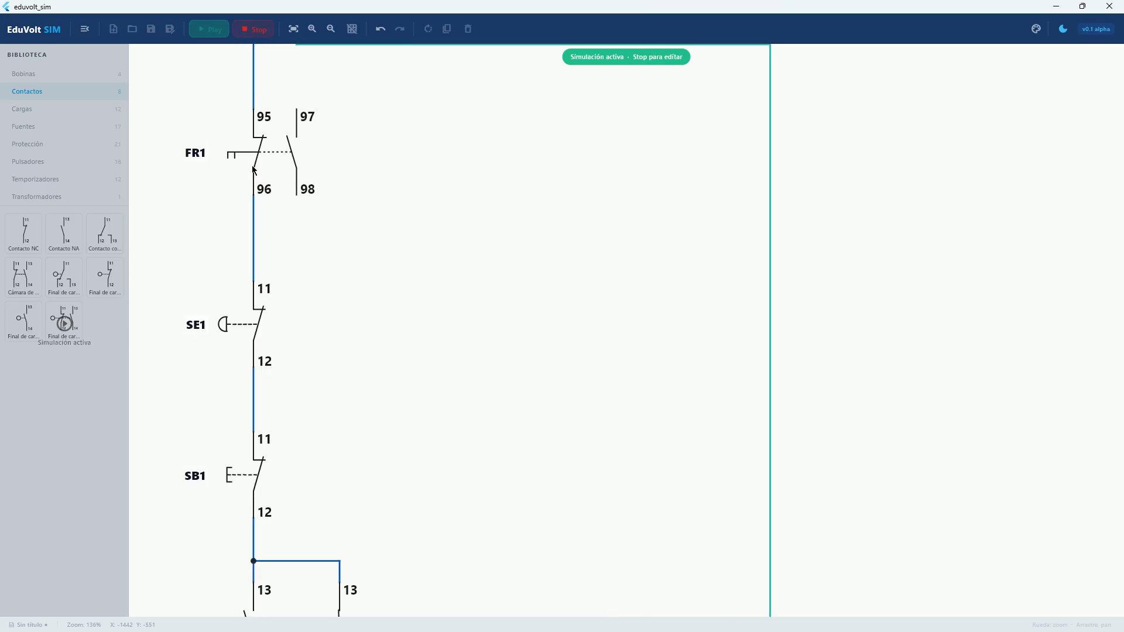
scroll(252, 336, "down", 3)
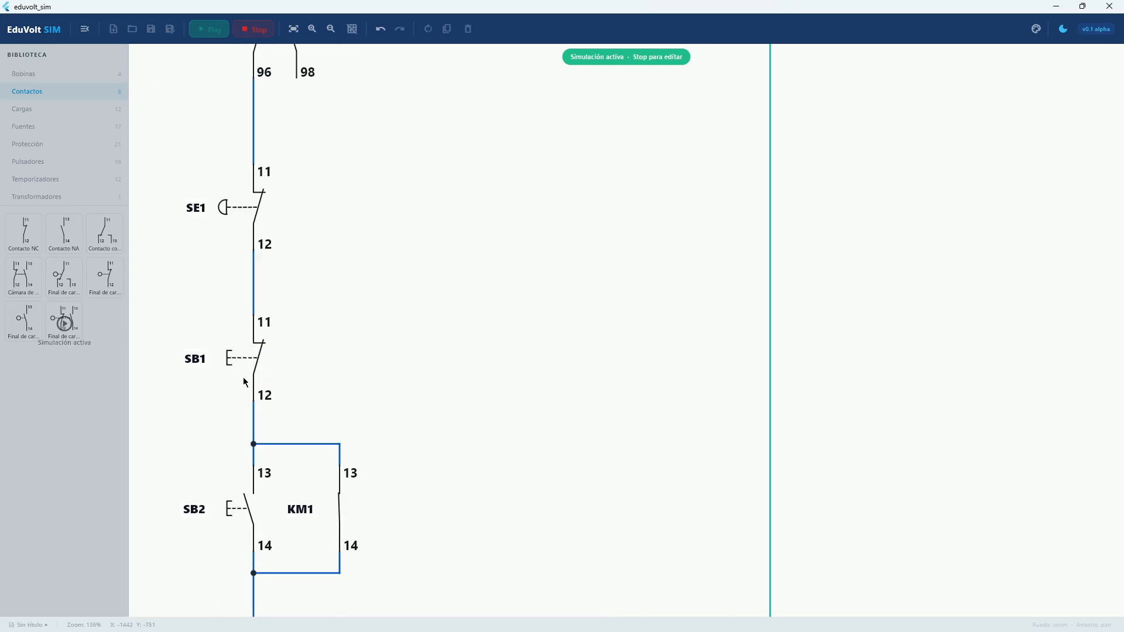
scroll(252, 404, "down", 4)
scroll(246, 234, "up", 6)
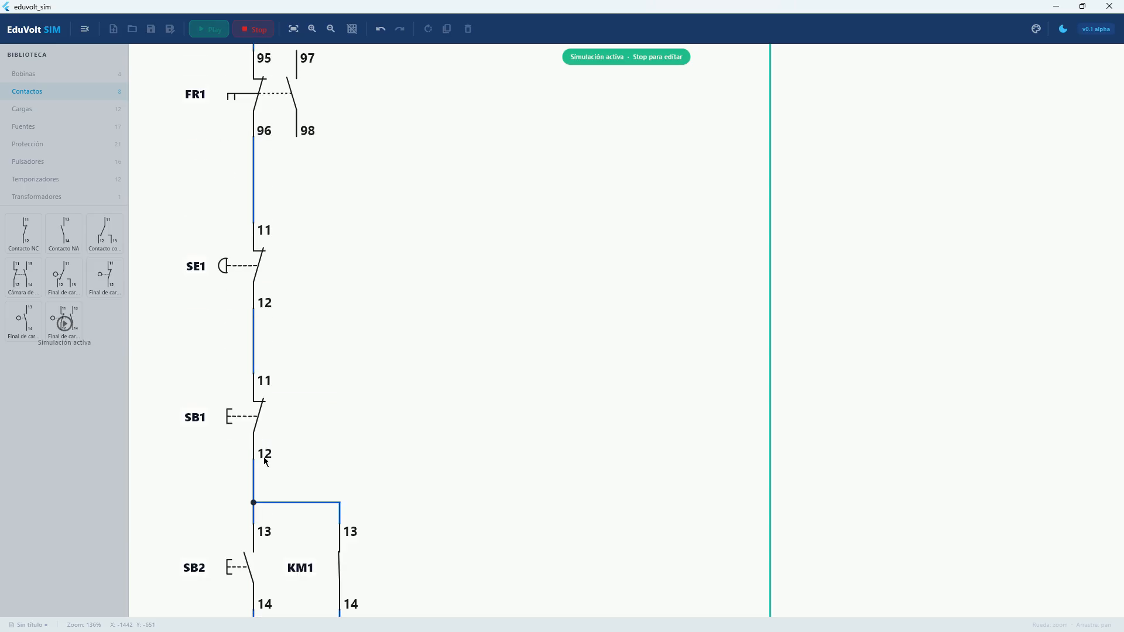
scroll(245, 228, "down", 4)
scroll(247, 205, "down", 2)
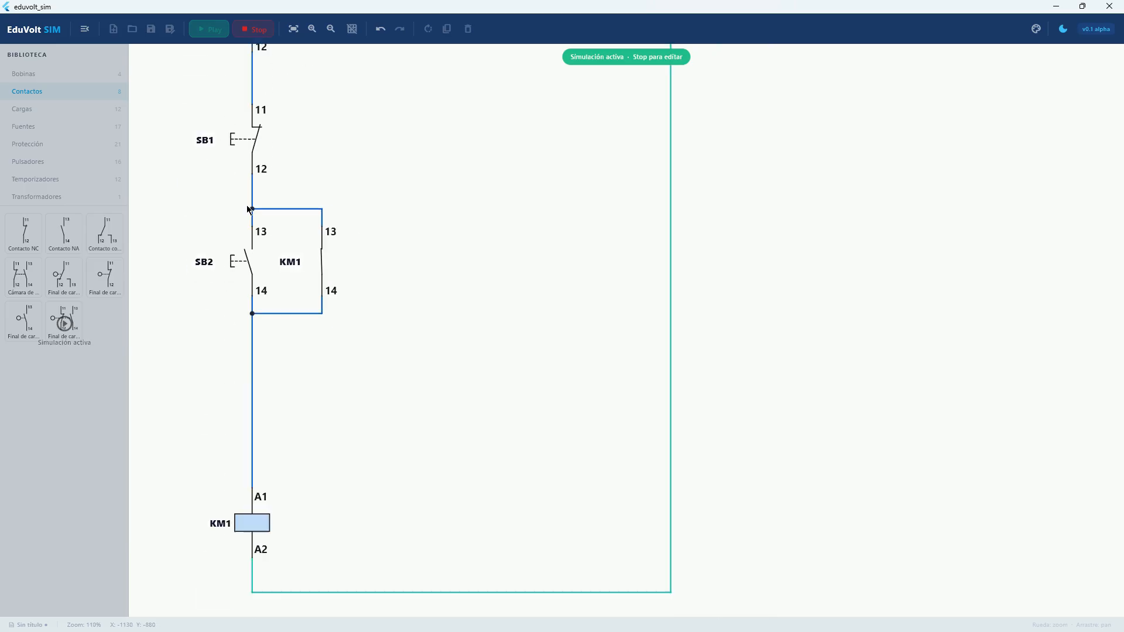
Operate stop pushbutton SB1 and restart the control circuit with start pushbutton SB2 in the running simulation
left_click(238, 142)
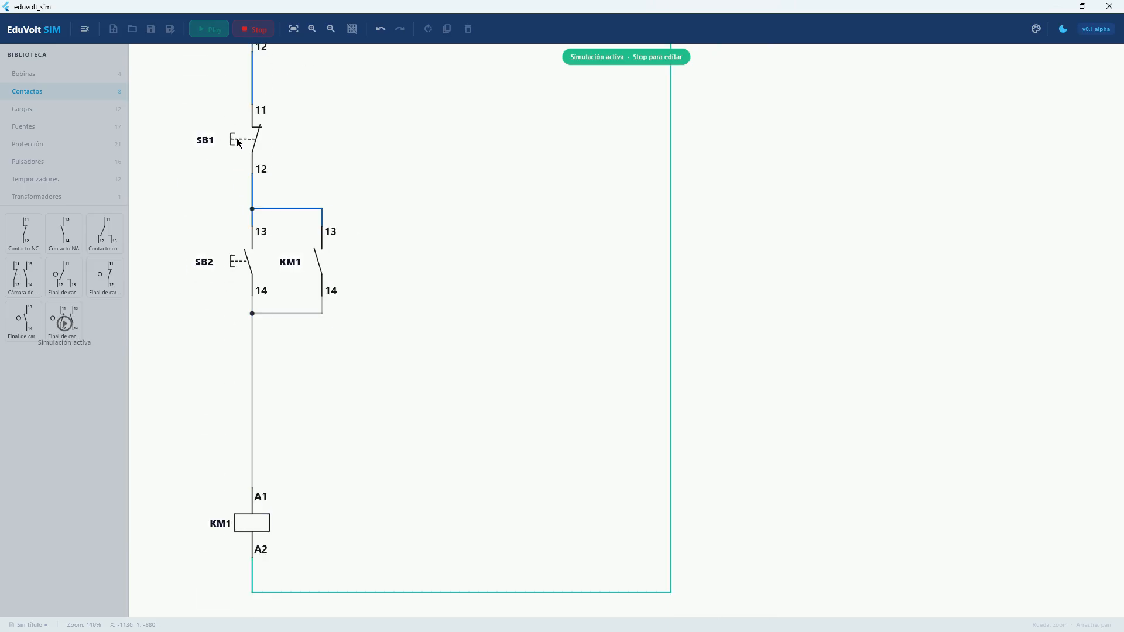
left_click_drag(271, 339, 200, 226)
scroll(216, 317, "up", 1)
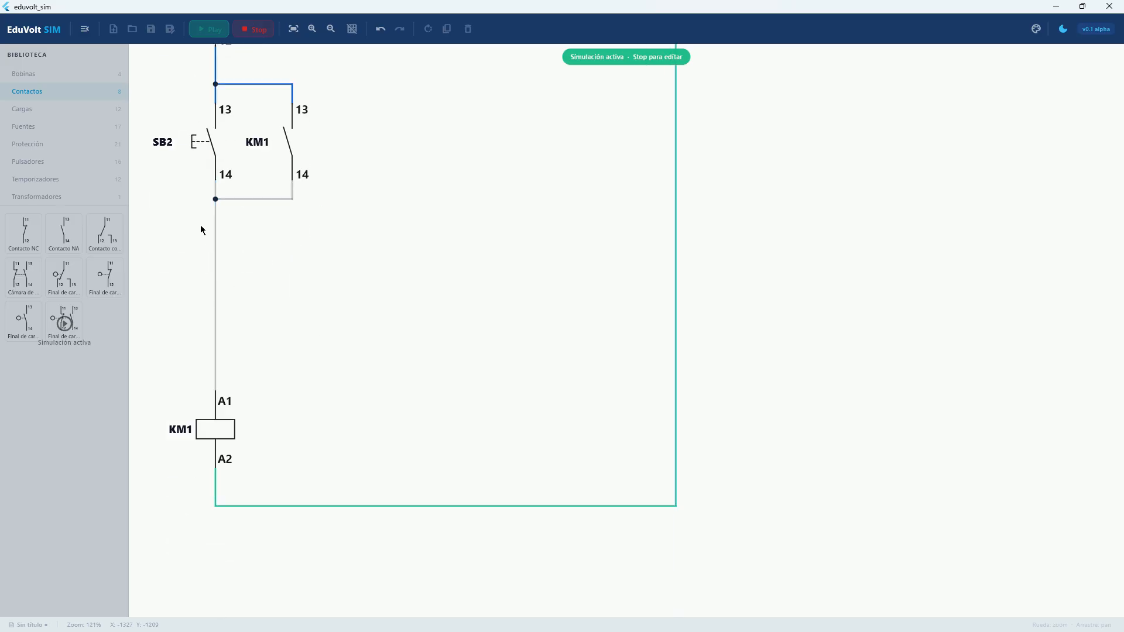
left_click(196, 149)
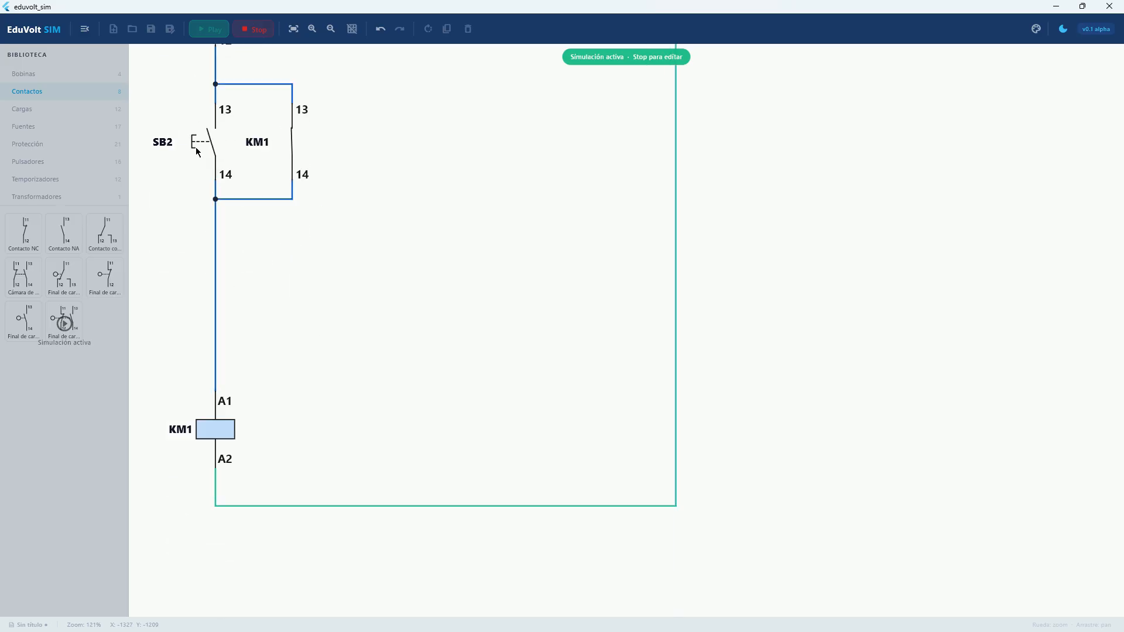
Inspect the KM1, KM2 and KM3 main contacts in the power circuit while coil KM1 is energized
left_click_drag(196, 149, 435, 460)
left_click_drag(176, 293, 381, 445)
left_click_drag(244, 417, 508, 448)
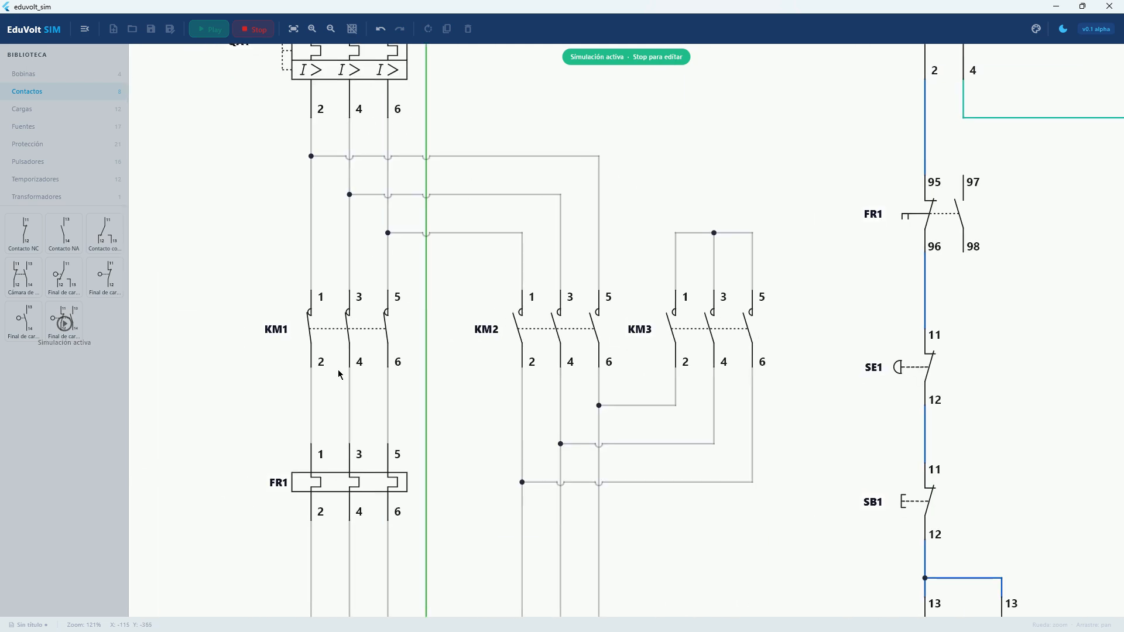
scroll(334, 331, "up", 4)
scroll(334, 333, "down", 7)
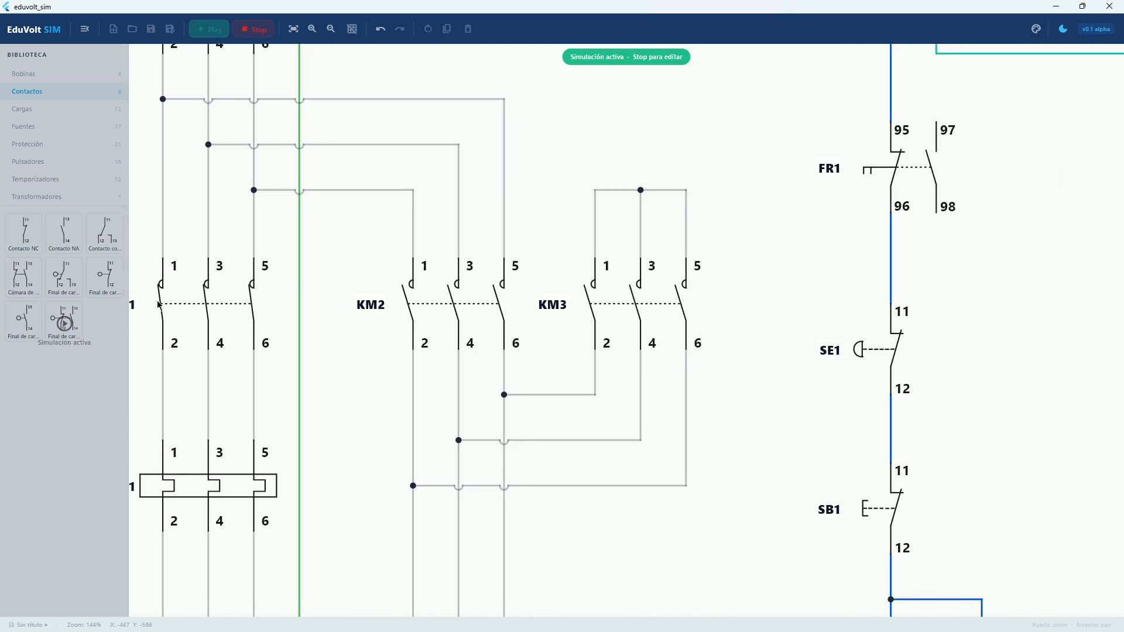
left_click_drag(473, 422, 171, 226)
scroll(359, 306, "up", 3)
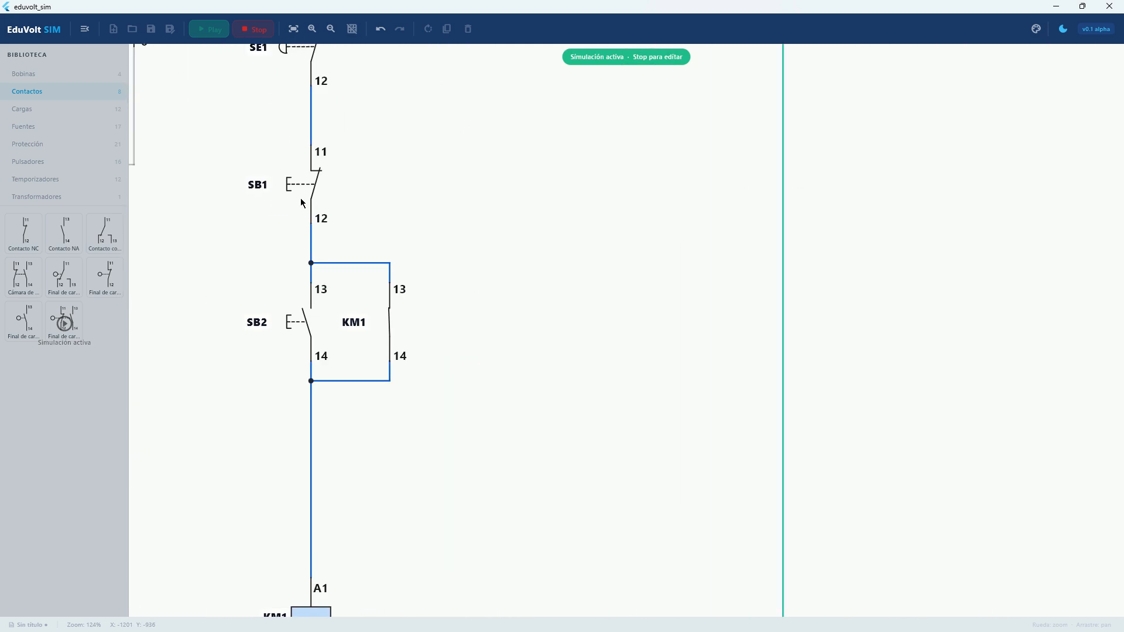
Operate stop pushbutton SB1 and check the KM1 main contacts in the power circuit
left_click_drag(296, 211, 288, 150)
left_click(283, 121)
scroll(305, 511, "down", 5)
left_click_drag(315, 500, 546, 616)
scroll(318, 450, "up", 7)
left_click_drag(328, 380, 228, 374)
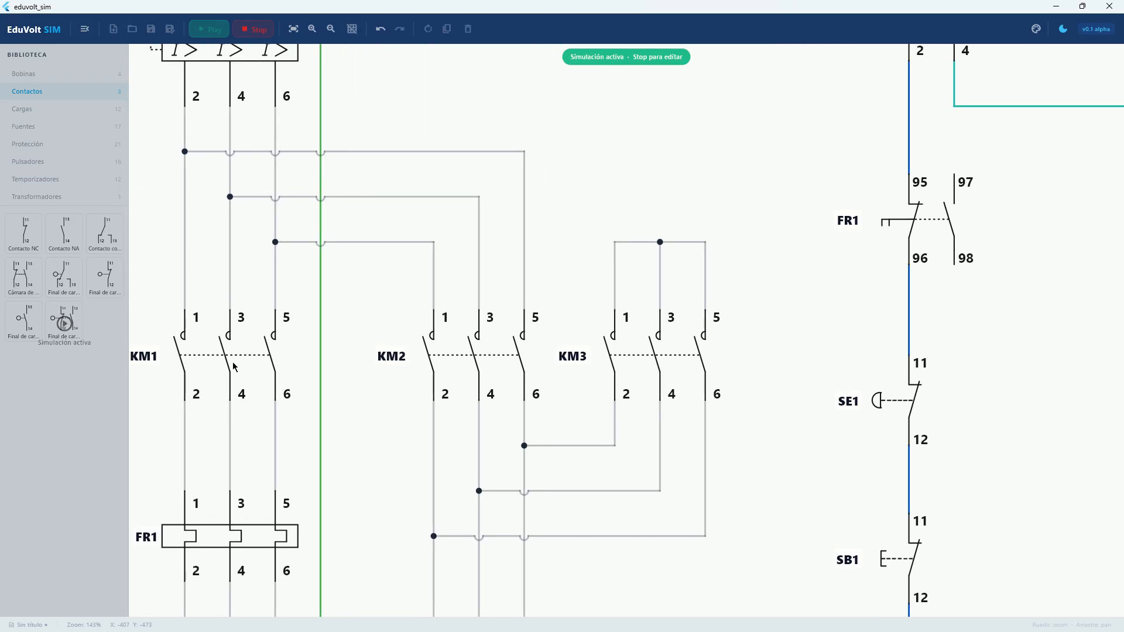
scroll(234, 367, "down", 5)
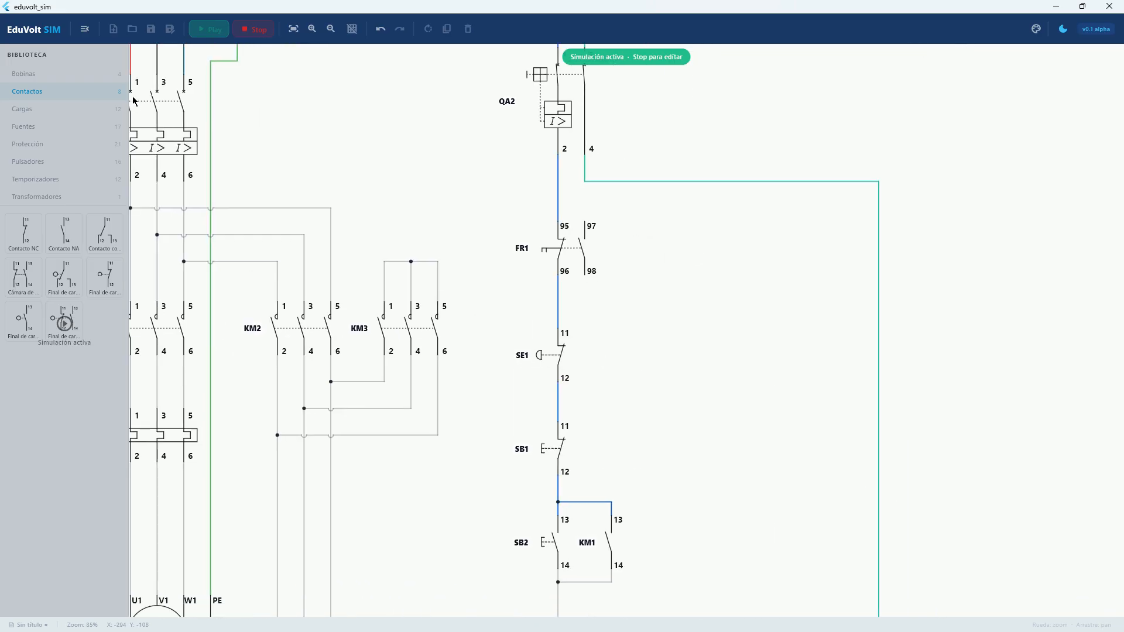
Hide the component library and examine how the KM1, KM2 and KM3 main contacts are wired in the power circuit
left_click(85, 29)
scroll(109, 326, "up", 2)
scroll(110, 328, "down", 3)
left_click_drag(137, 347, 18, 334)
scroll(210, 316, "up", 3)
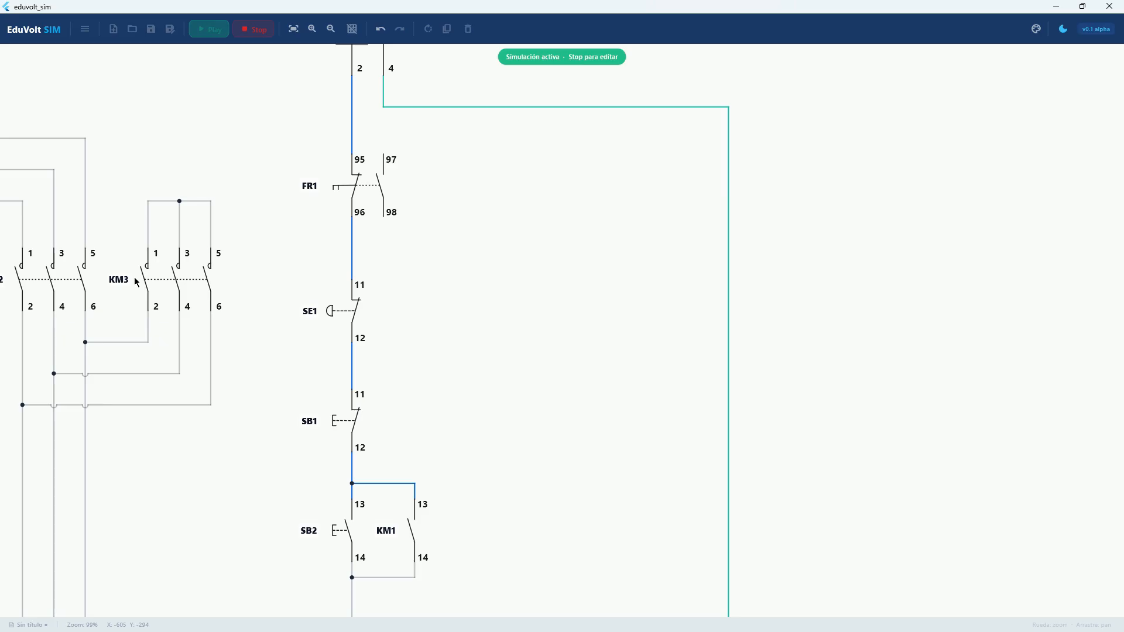
left_click_drag(146, 287, 413, 264)
left_click_drag(62, 224, 88, 227)
left_click_drag(238, 292, 200, 299)
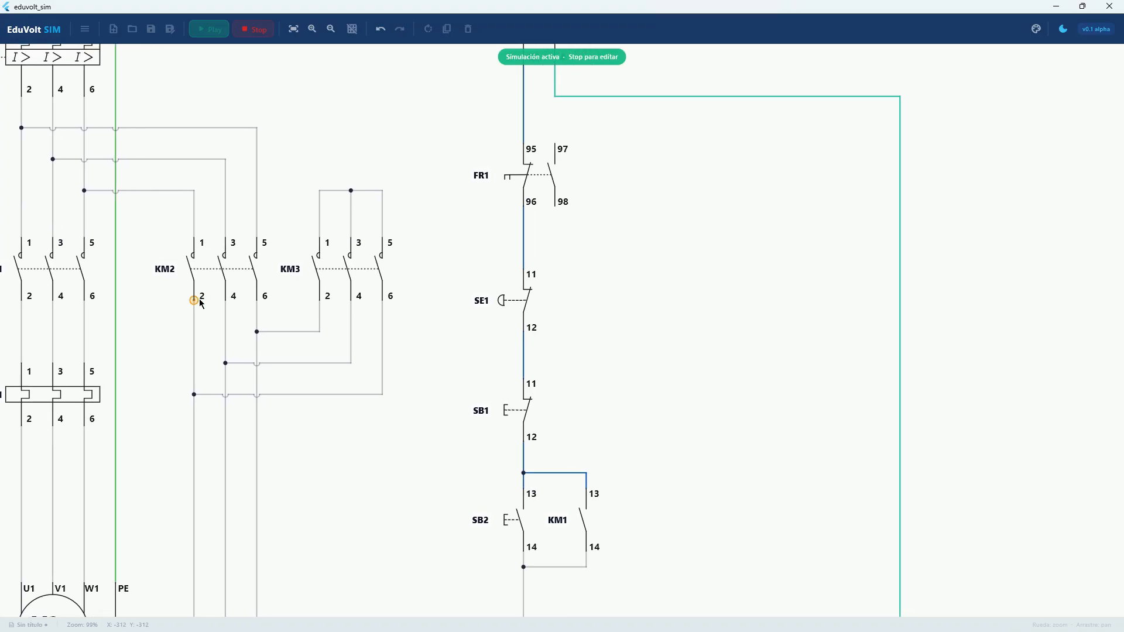
left_click_drag(312, 294, 272, 305)
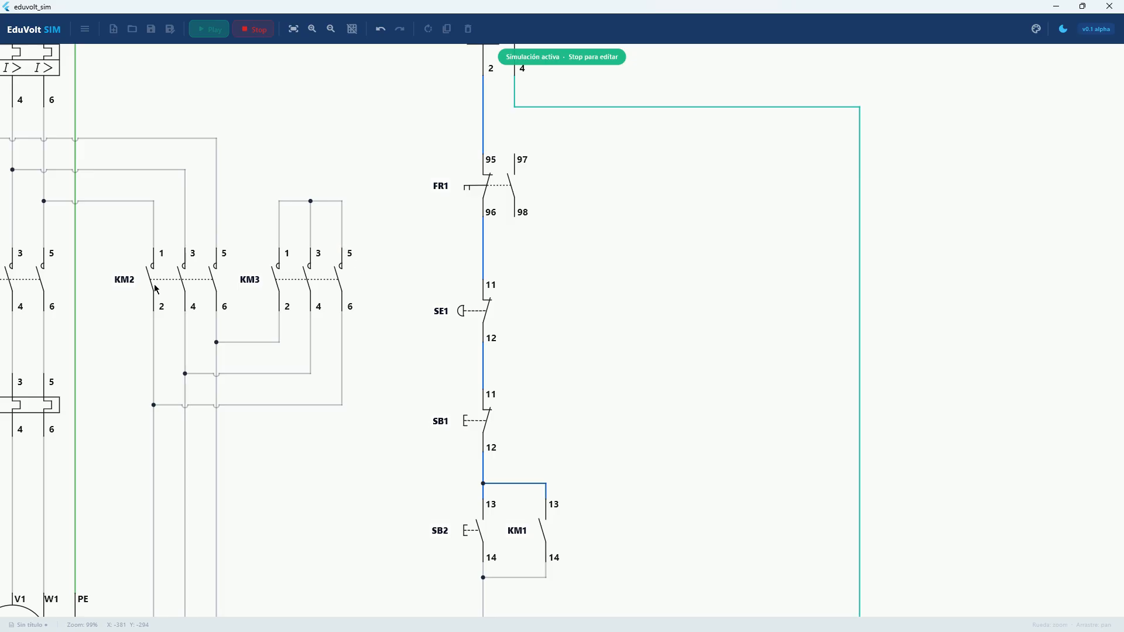
left_click_drag(114, 320, 221, 321)
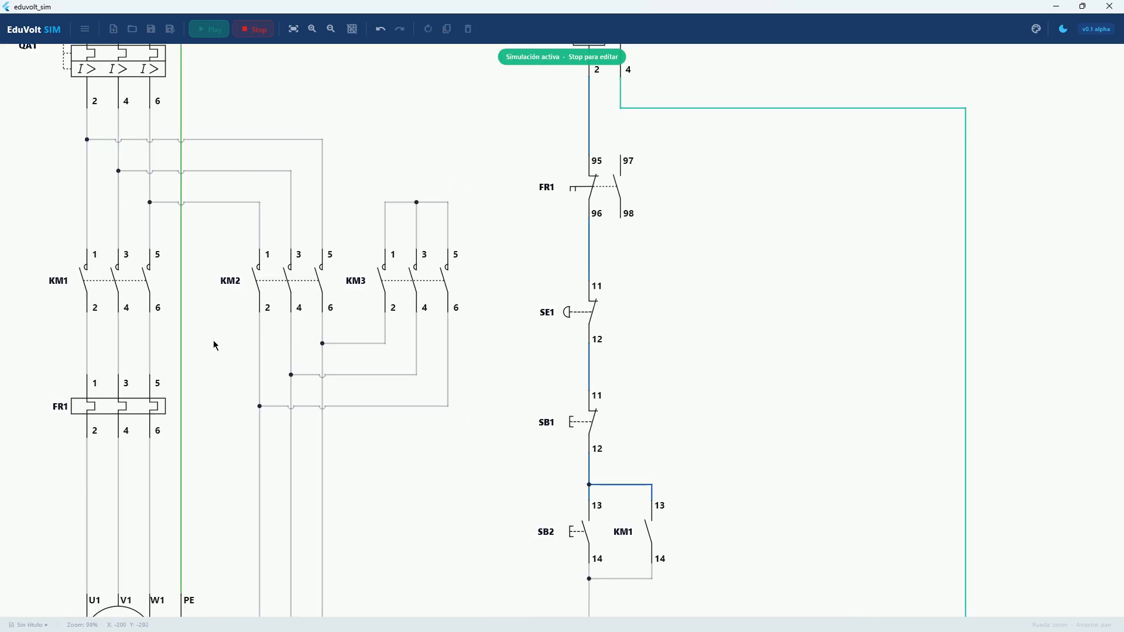
left_click_drag(474, 302, 373, 298)
scroll(375, 302, "up", 3)
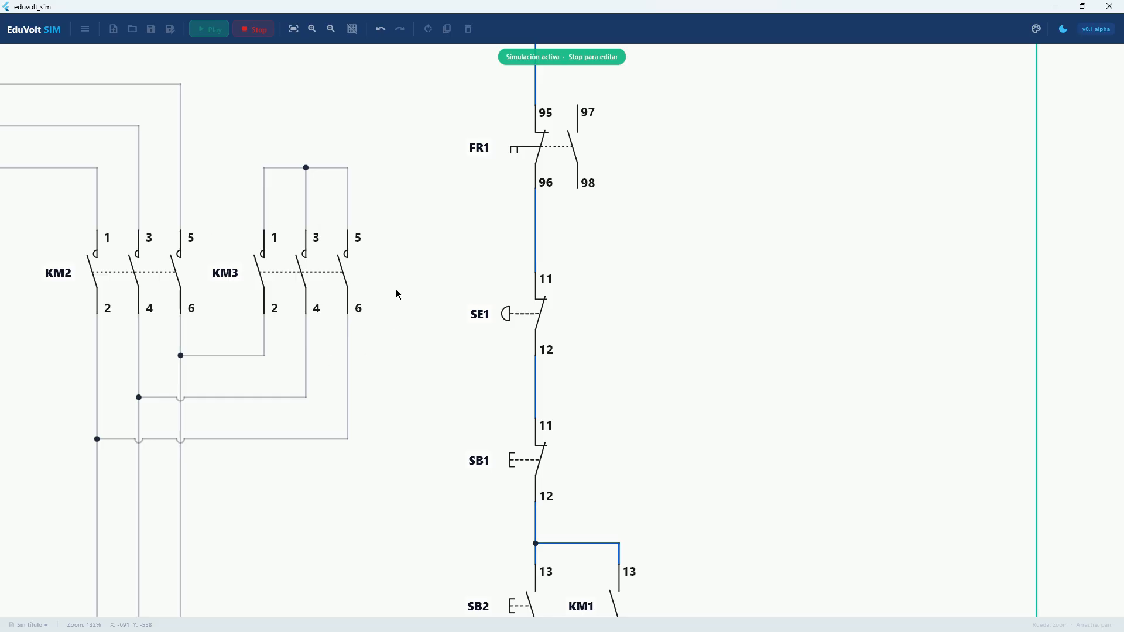
left_click_drag(212, 339, 271, 347)
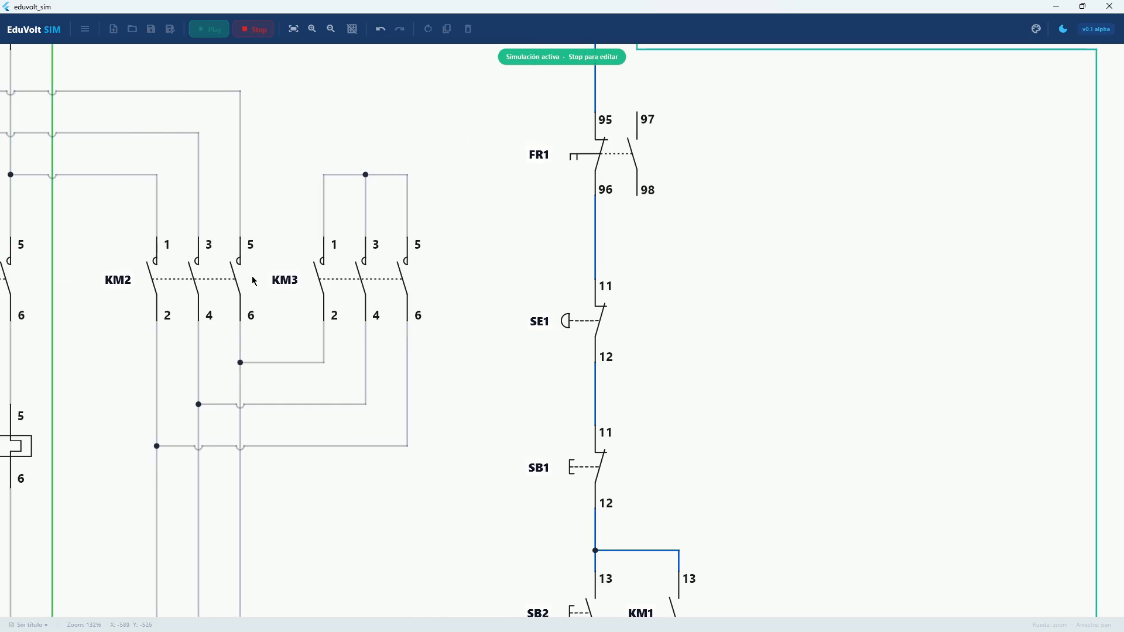
left_click_drag(317, 280, 253, 279)
left_click_drag(108, 282, 129, 280)
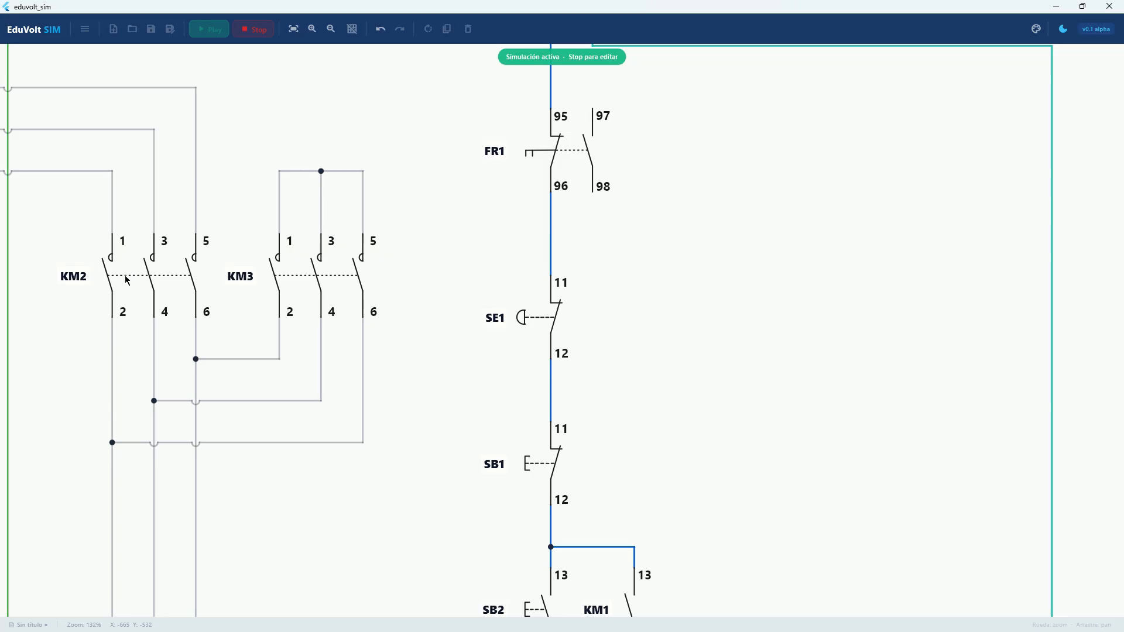
Stop the simulation and bring coil KM1 and its self-holding branch into view for editing
left_click(254, 29)
scroll(246, 326, "down", 5)
left_click_drag(377, 420, 191, 214)
scroll(300, 493, "up", 7)
left_click_drag(300, 492, 285, 488)
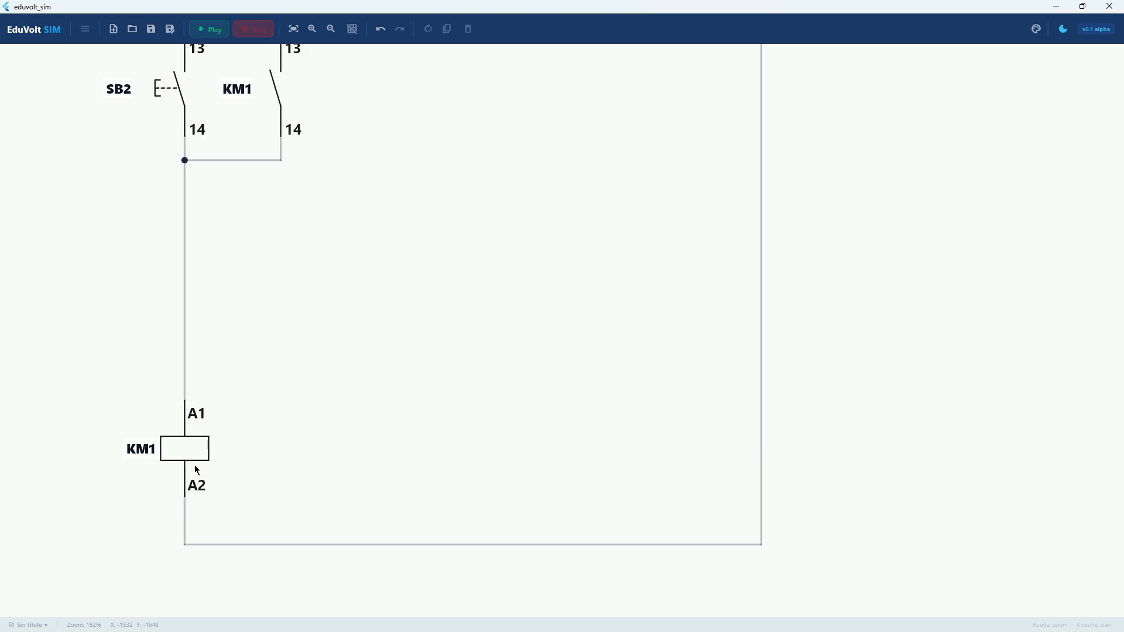
left_click_drag(267, 417, 233, 429)
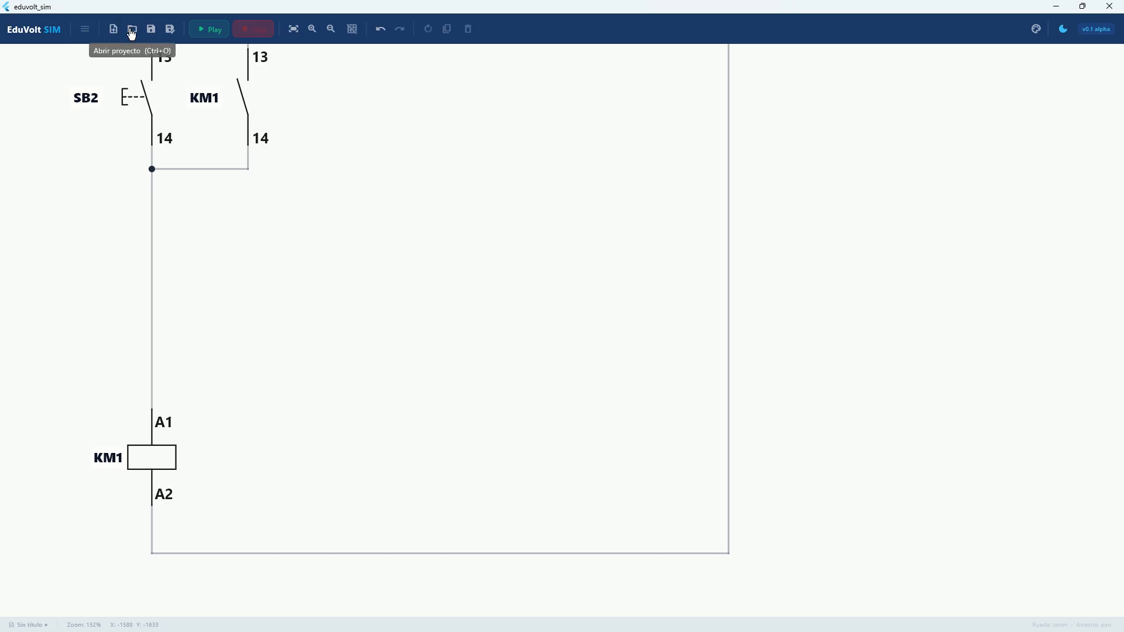
Insert a timed NA+NC contact block with terminals 55-56 and 67-68 from the Temporizadores library beside the KM1 coil branch
left_click(85, 29)
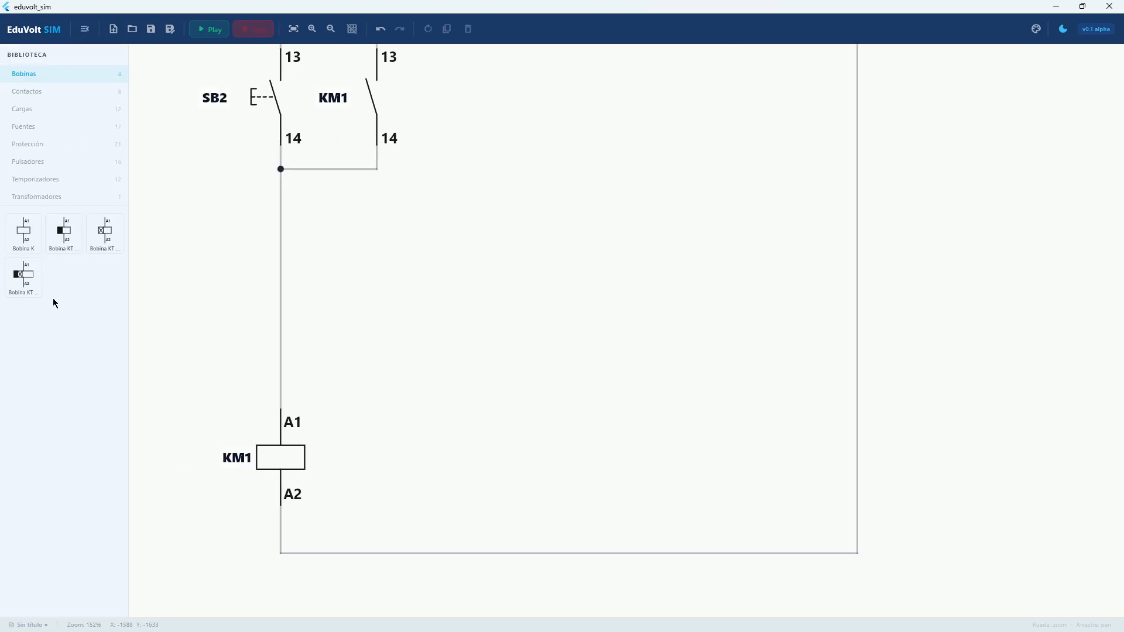
left_click(42, 185)
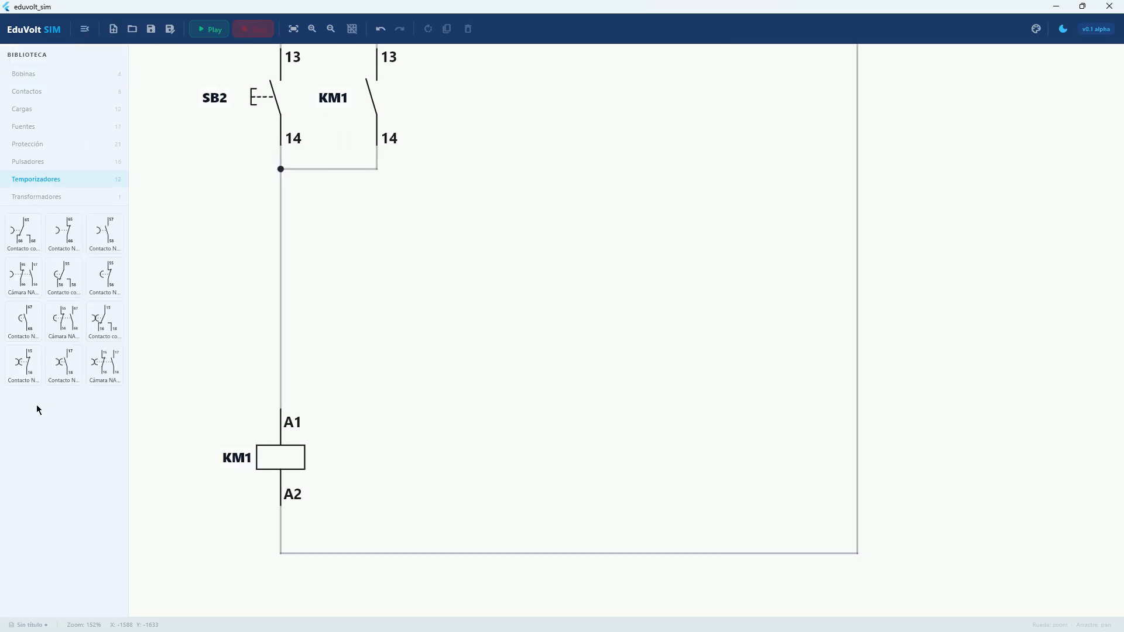
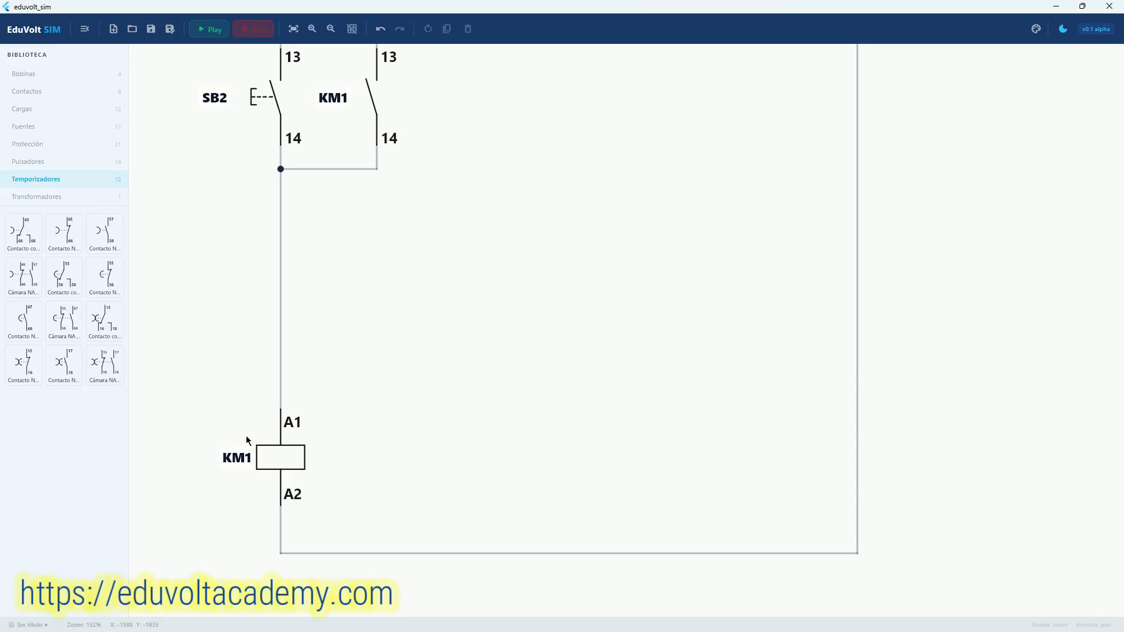
left_click_drag(343, 408, 338, 449)
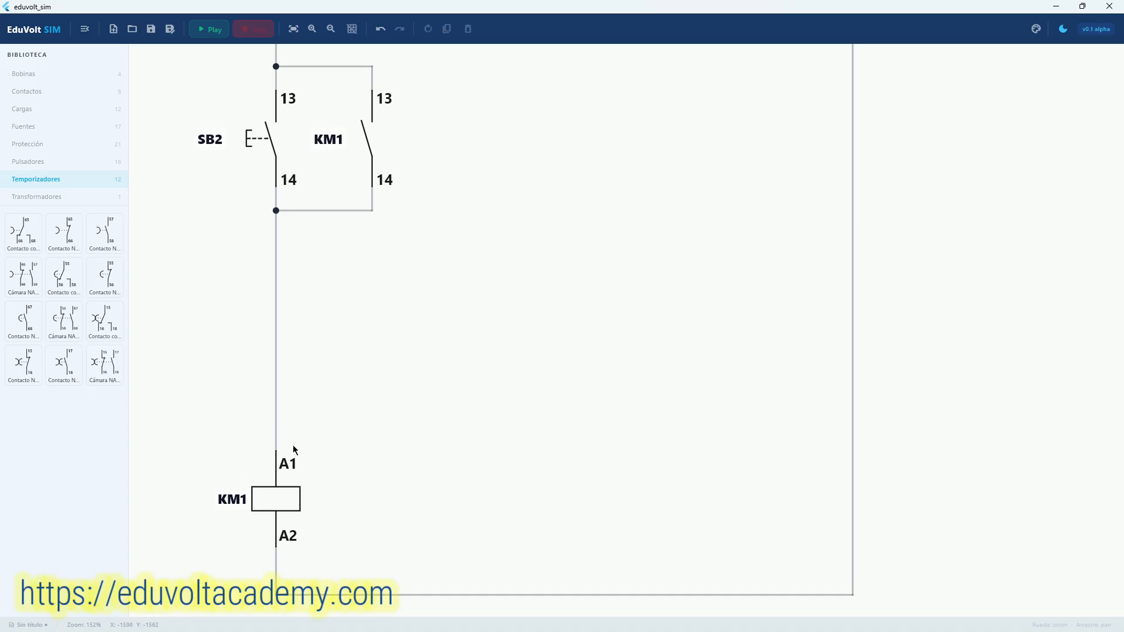
left_click_drag(292, 528, 262, 488)
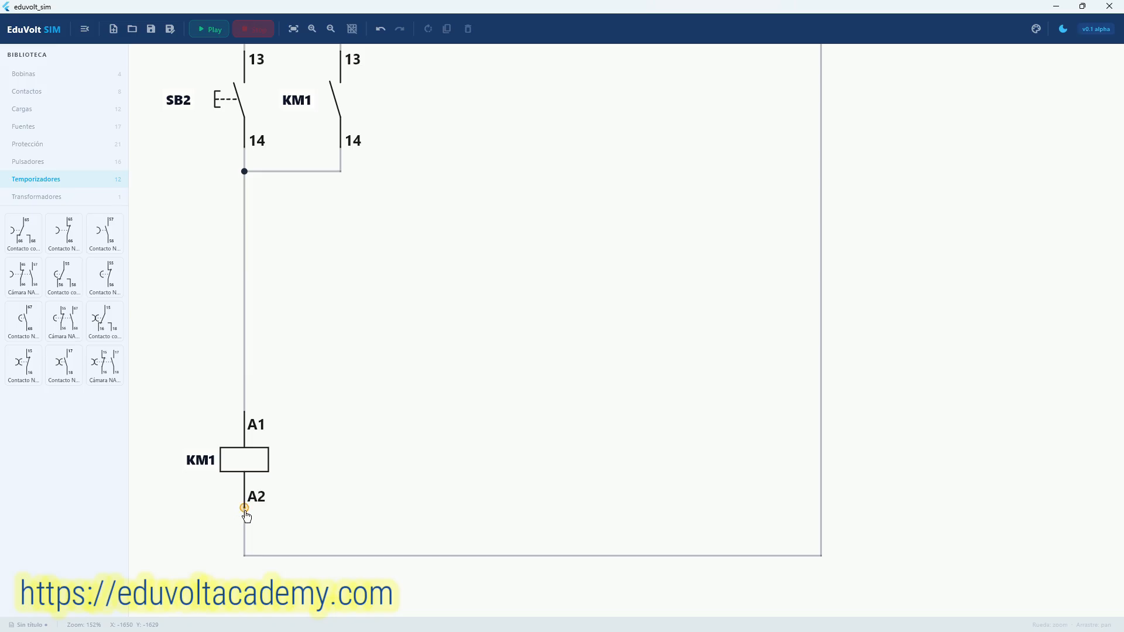
left_click(67, 332)
left_click_drag(296, 331, 231, 344)
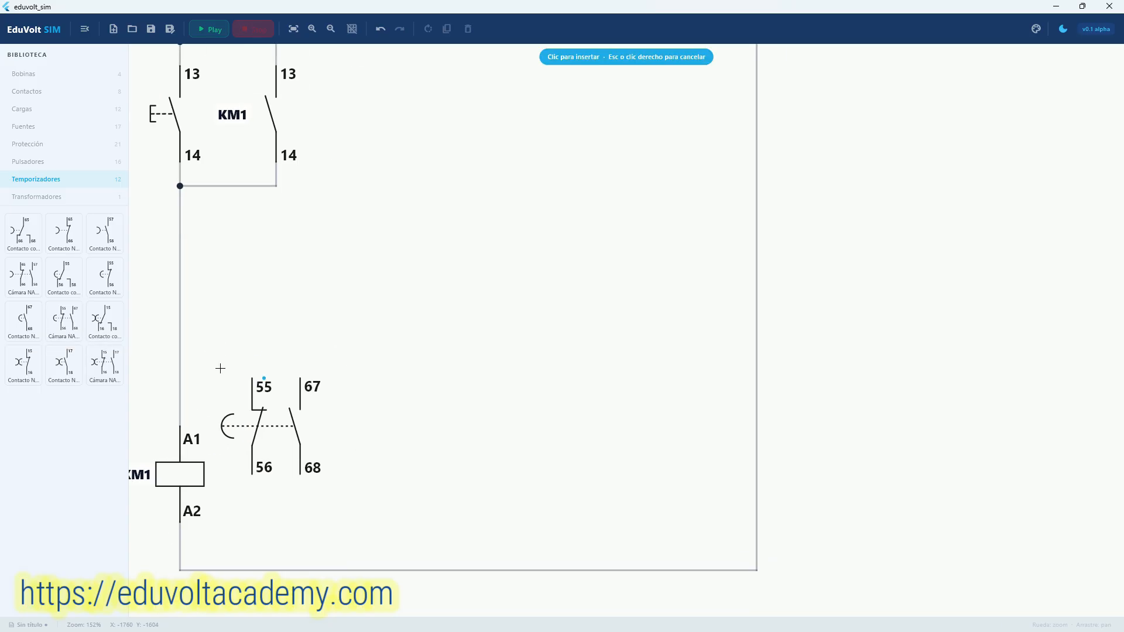
left_click(274, 285)
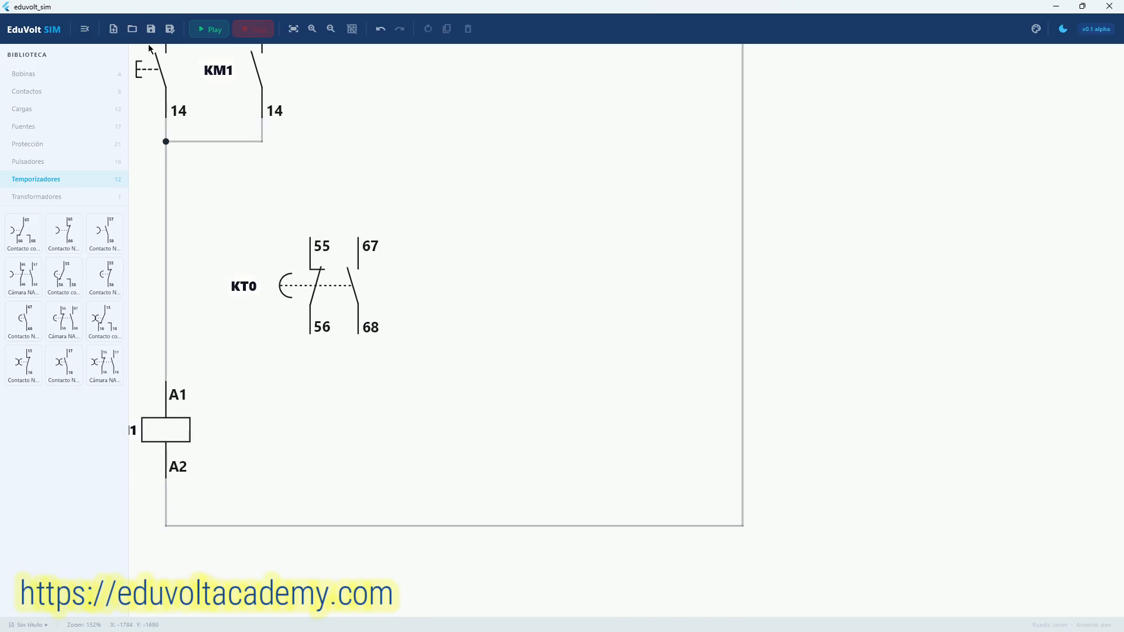
Hide the component library and compare the identification properties of the timed contact block and coil KM1
left_click(84, 29)
left_click_drag(247, 209, 243, 229)
scroll(99, 381, "up", 3)
scroll(99, 381, "down", 2)
left_click_drag(242, 278, 231, 331)
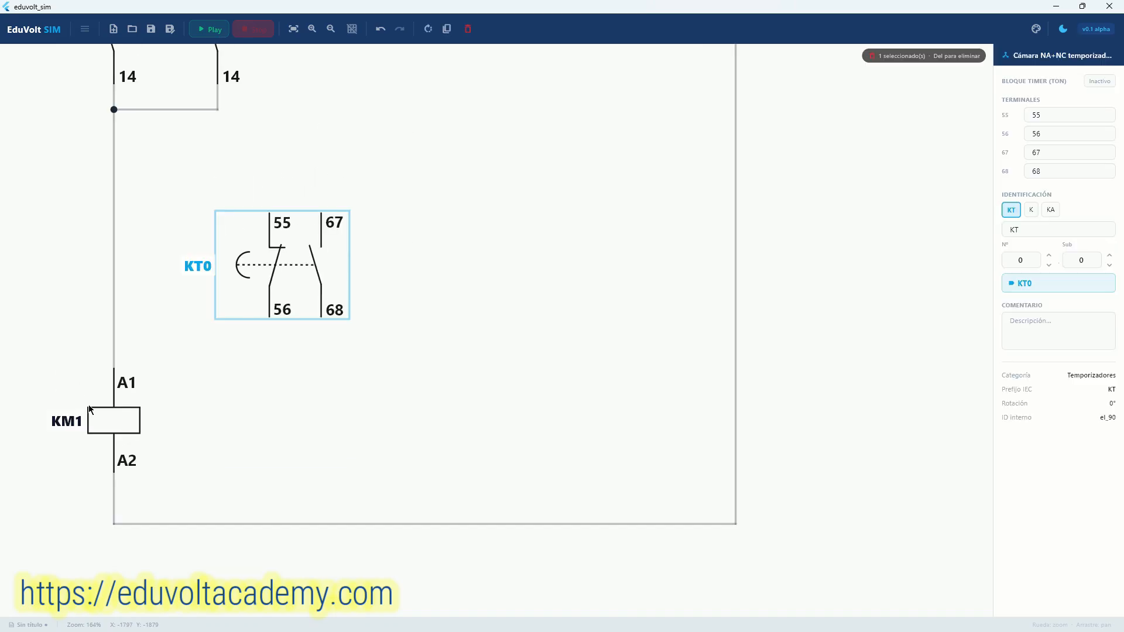
left_click(96, 421)
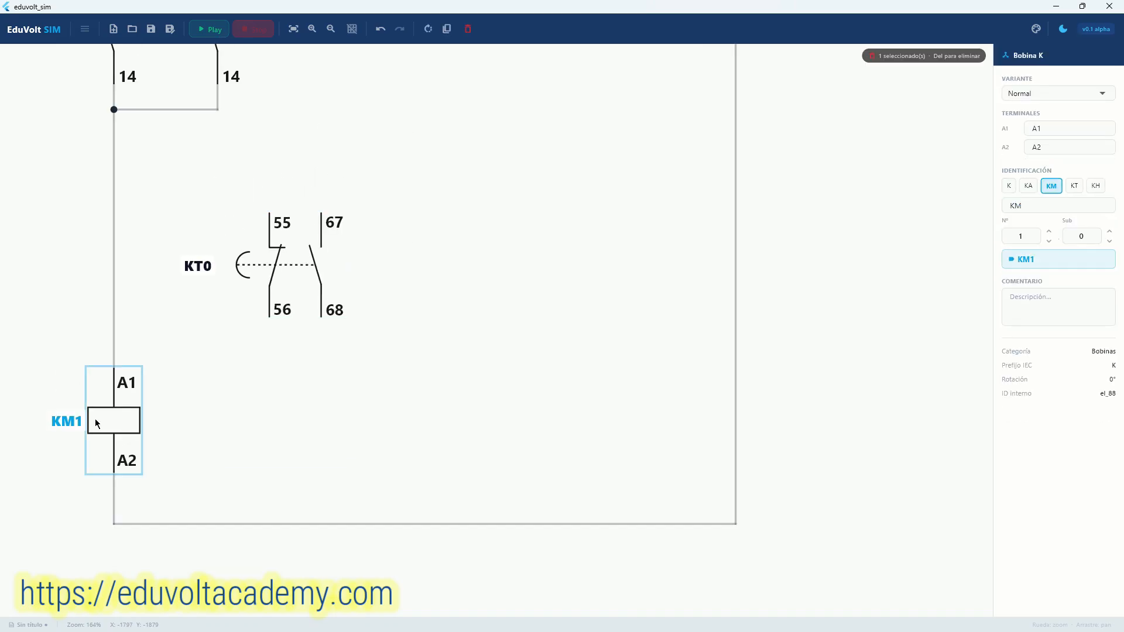
left_click(269, 276)
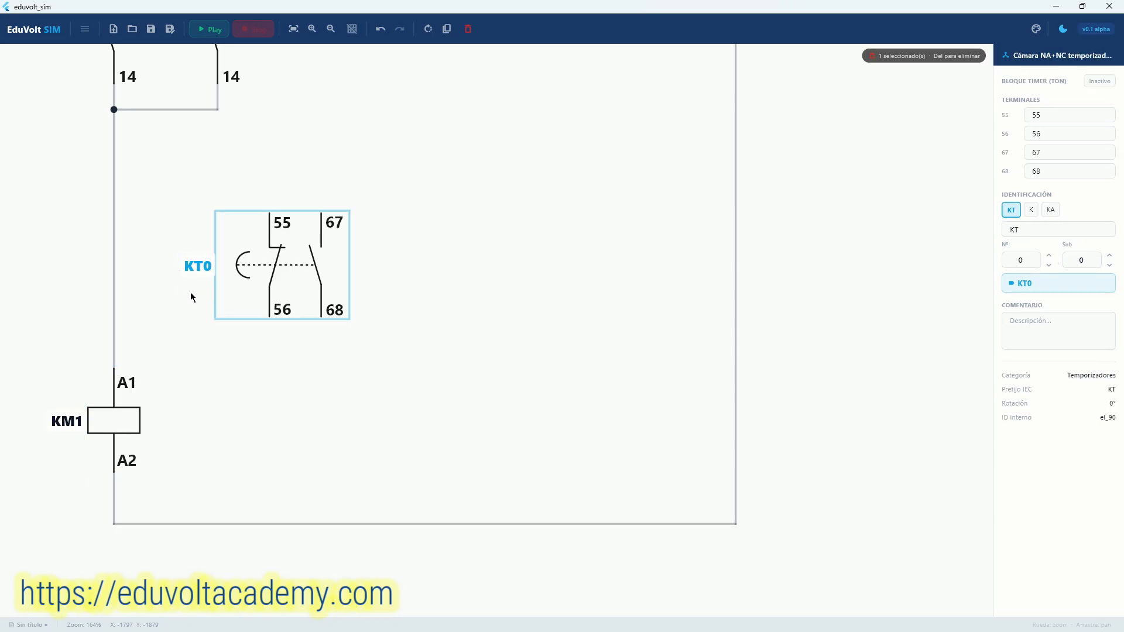
Identify the timed contact block with prefix KM and number 1, and shift it slightly down towards the coil's level
left_click(1020, 233)
key("BackSpace")
type("M")
left_click(1049, 255)
left_click(442, 317)
left_click_drag(321, 273, 315, 304)
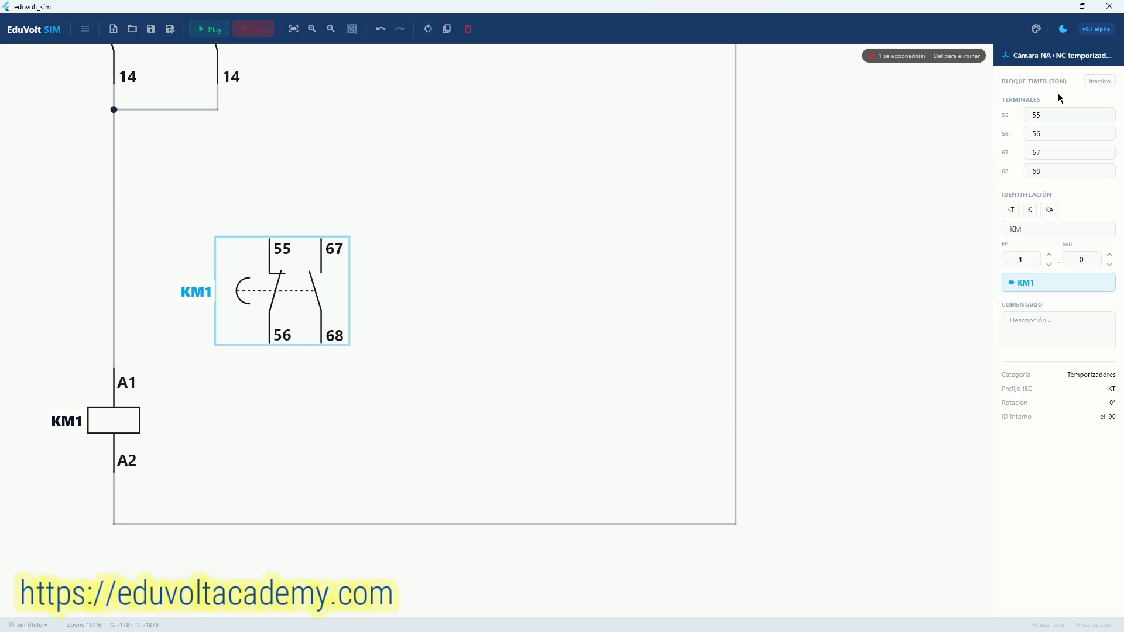
Activate the TON timer of the timed contact block and set its delay to 5 s
left_click(1101, 82)
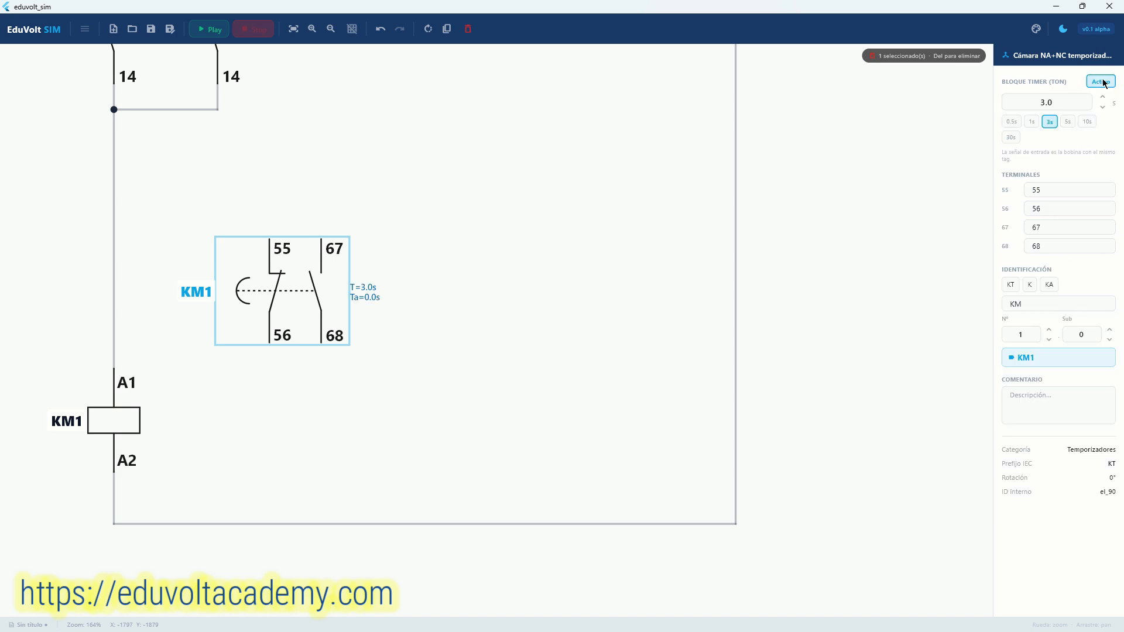
scroll(303, 327, "up", 5)
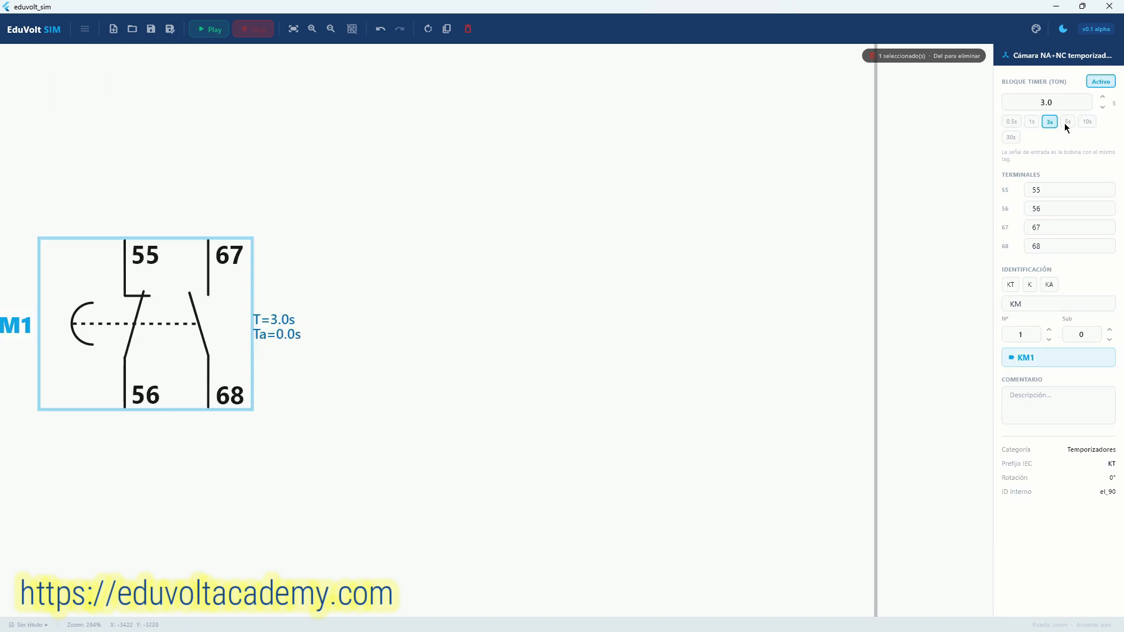
left_click(289, 395)
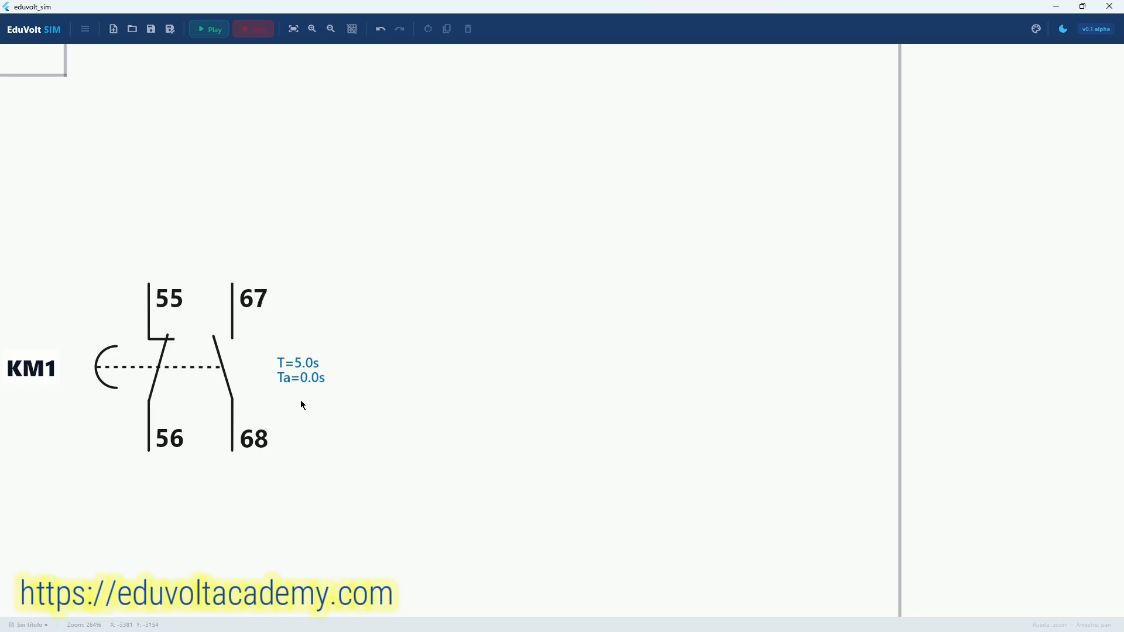
Move the KM1 timed contact block slightly away from the KM1 coil branch to make more room beside it
scroll(303, 405, "down", 5)
left_click(252, 349)
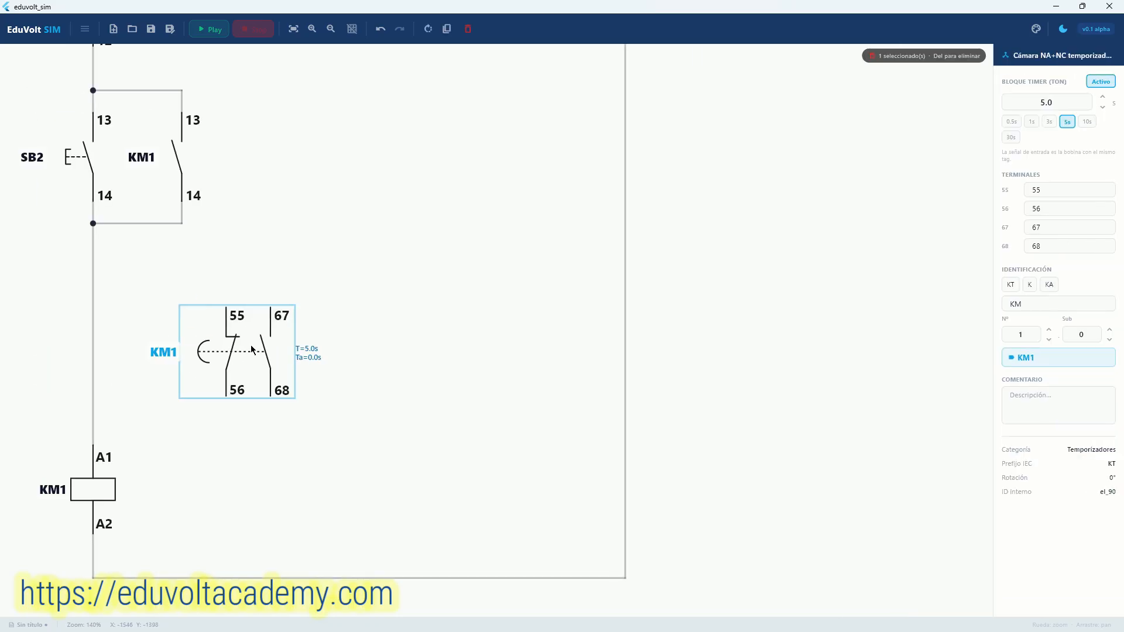
left_click_drag(251, 350, 265, 348)
left_click(276, 427)
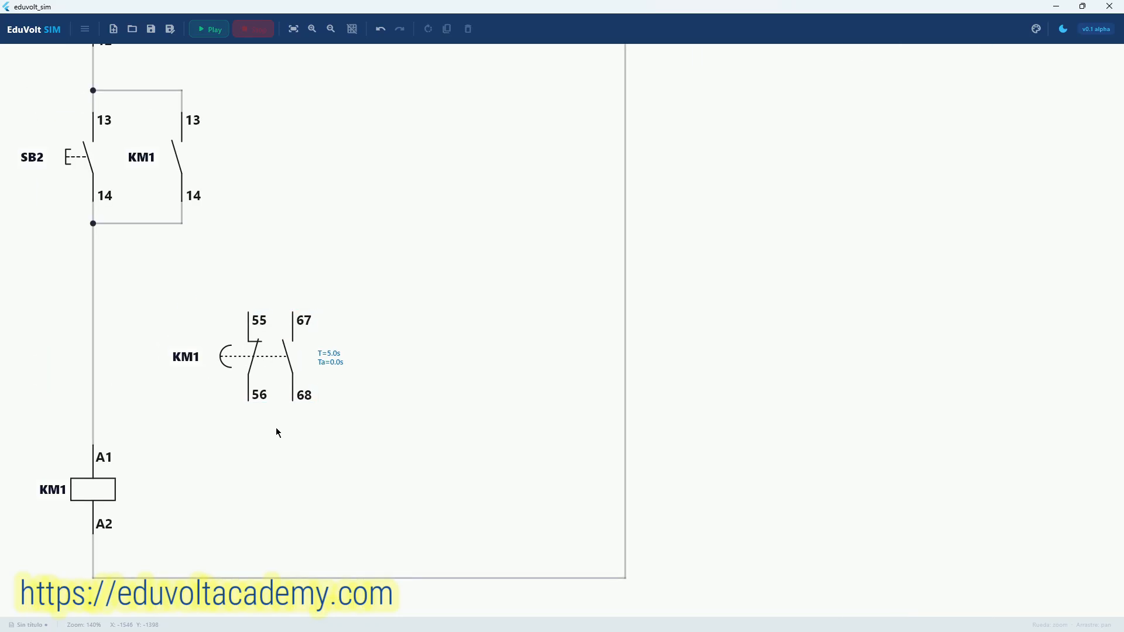
left_click_drag(261, 419, 242, 380)
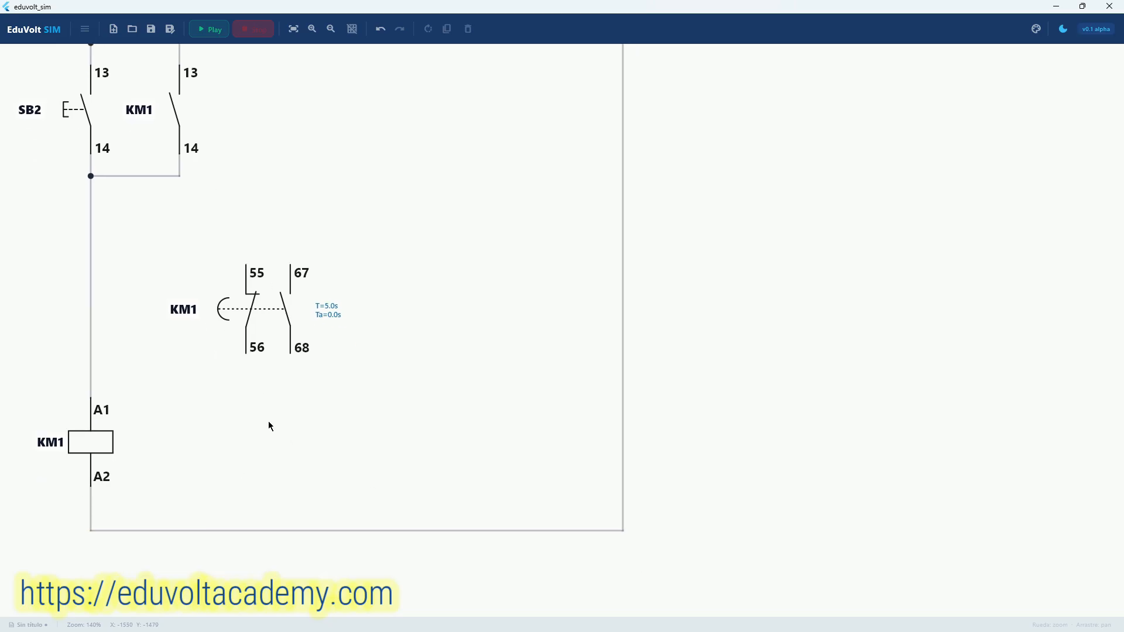
left_click_drag(259, 433, 297, 428)
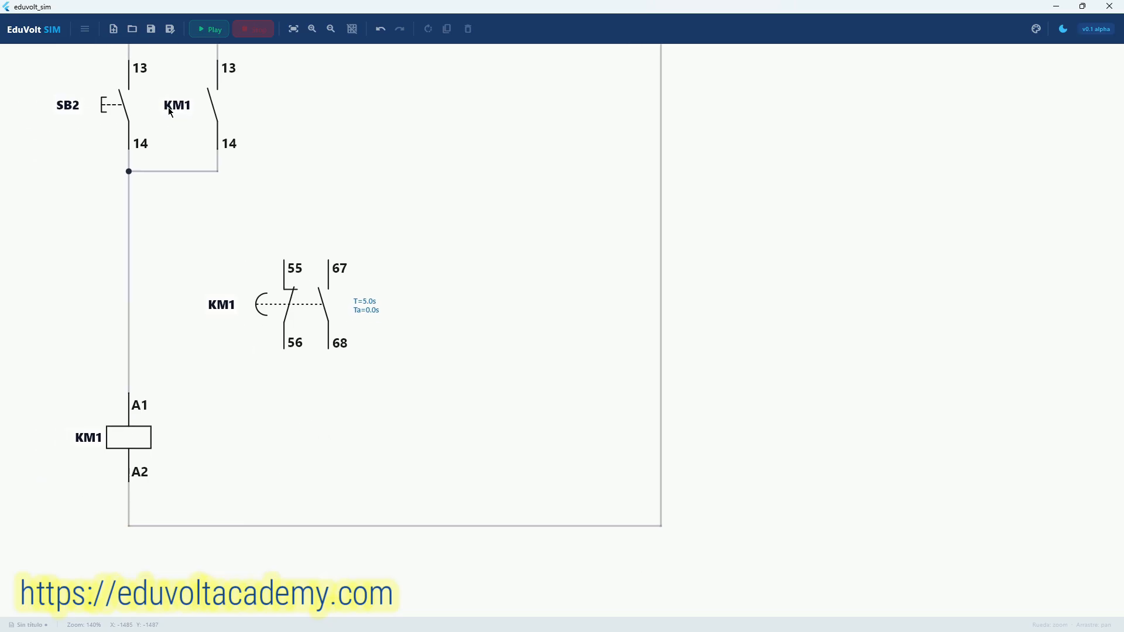
Insert two plain K coils from the Bobinas library level with coil KM1, below the timed contact block, and hide the library
left_click(85, 30)
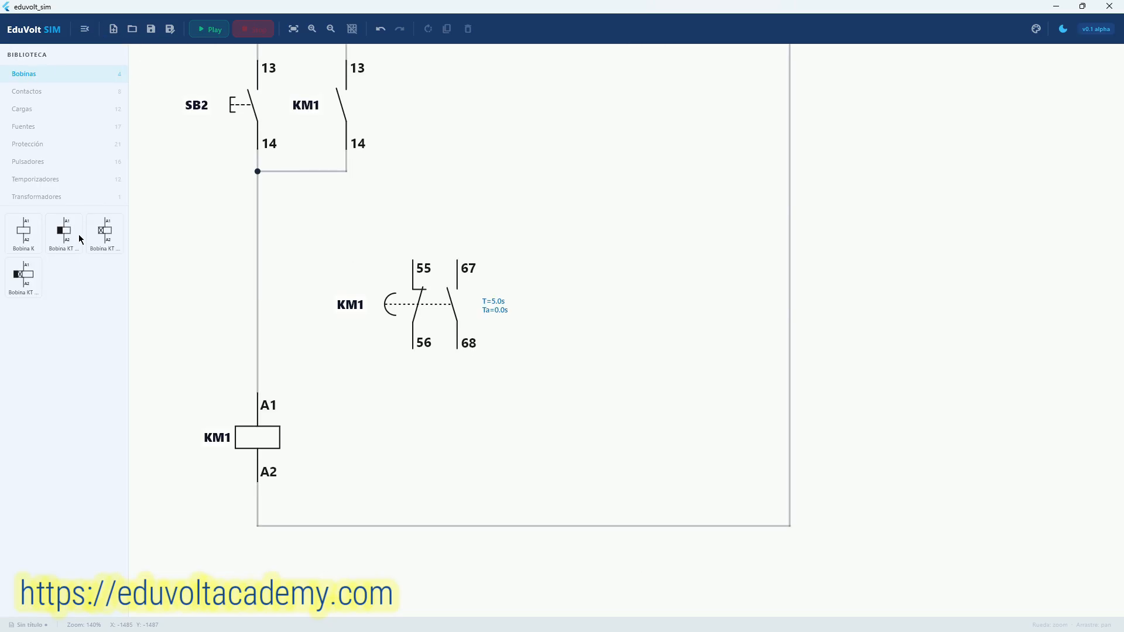
left_click(23, 234)
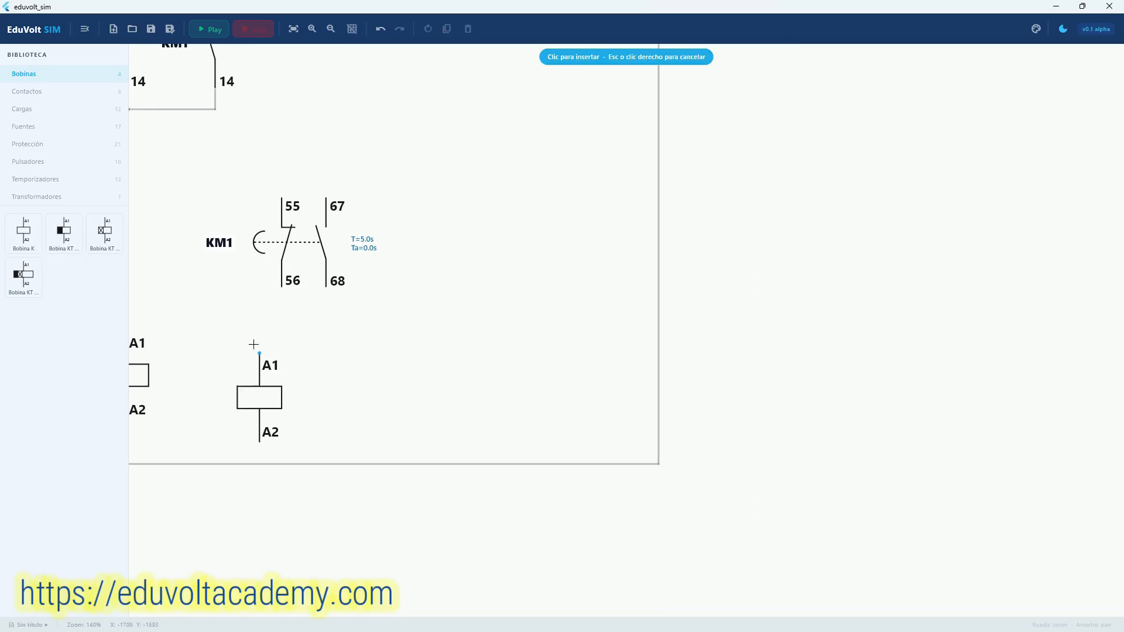
left_click(275, 341)
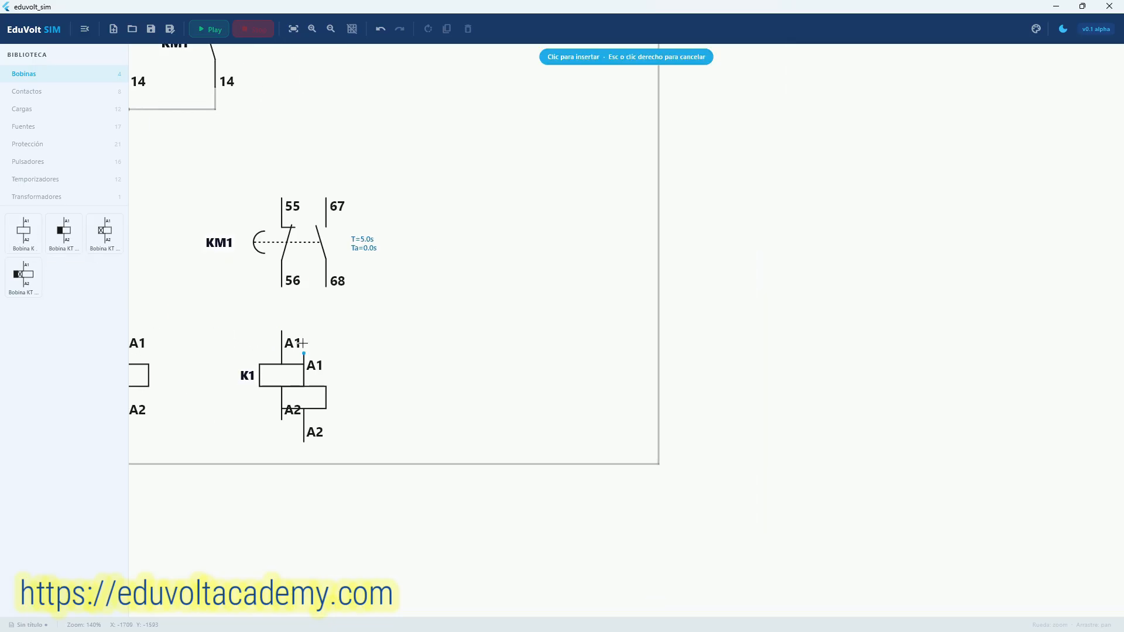
left_click(429, 335)
key("Escape")
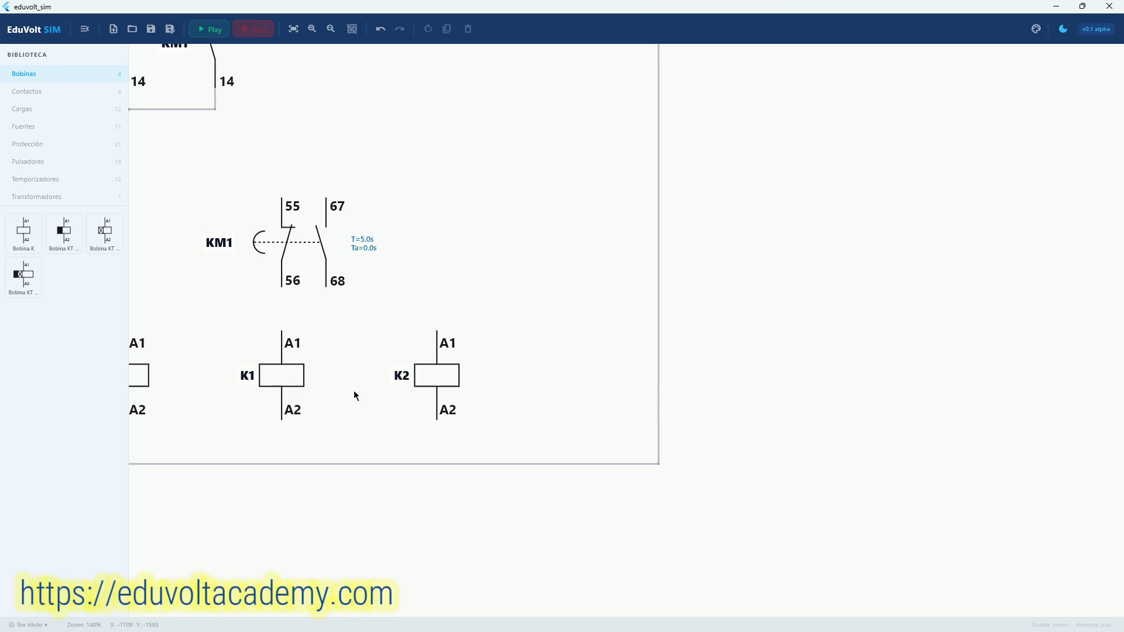
left_click(85, 29)
Wire terminal A2 of coil K1 down to the common return line
scroll(255, 277, "up", 2)
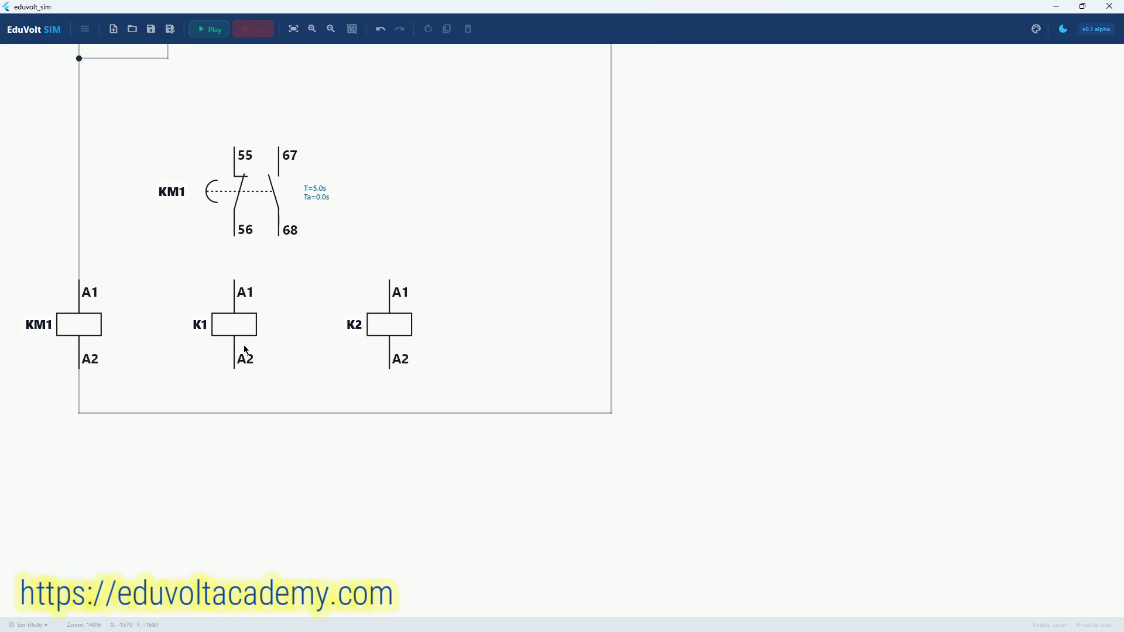
left_click(234, 369)
key("Escape")
mouse_move(235, 315)
left_mouse_down()
mouse_move(238, 341)
mouse_move(240, 318)
left_mouse_up()
left_click(271, 356)
left_click(239, 344)
left_click(301, 373)
left_click(234, 368)
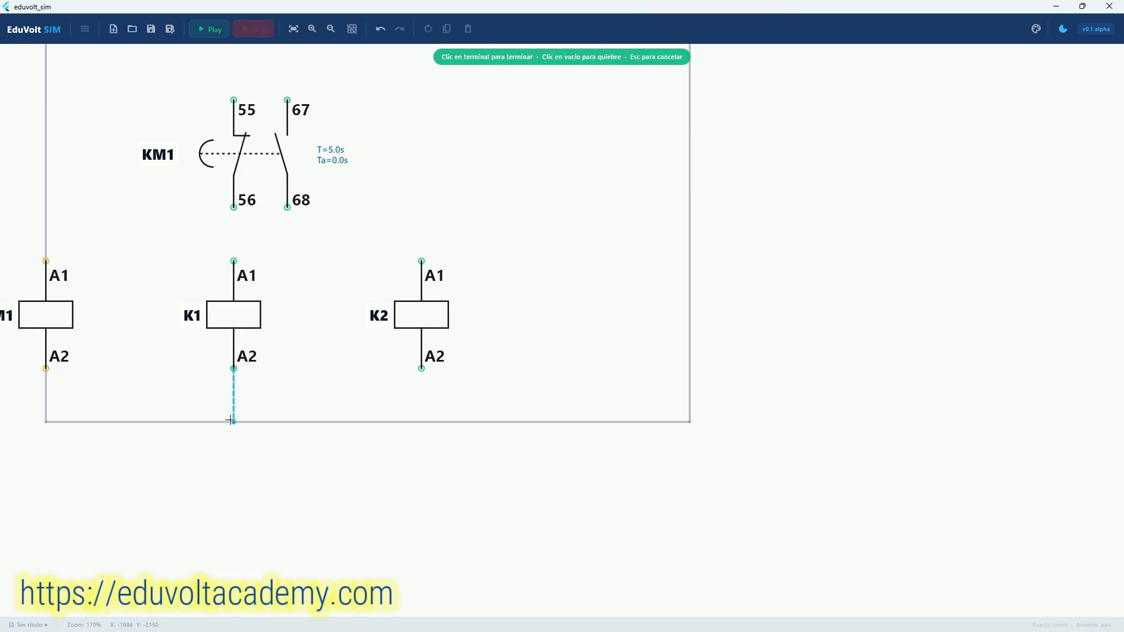
left_click(231, 420)
Wire terminal A2 of coil K2 down to the common return line
left_click_drag(263, 396, 176, 391)
left_click(334, 367)
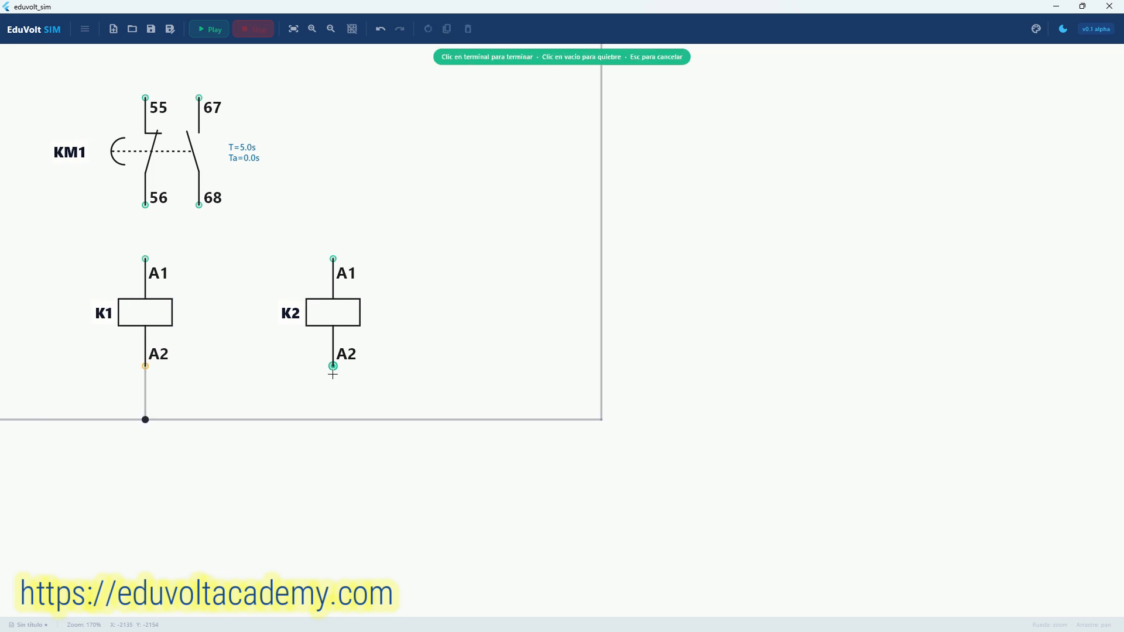
left_click(333, 420)
left_click_drag(276, 359, 379, 394)
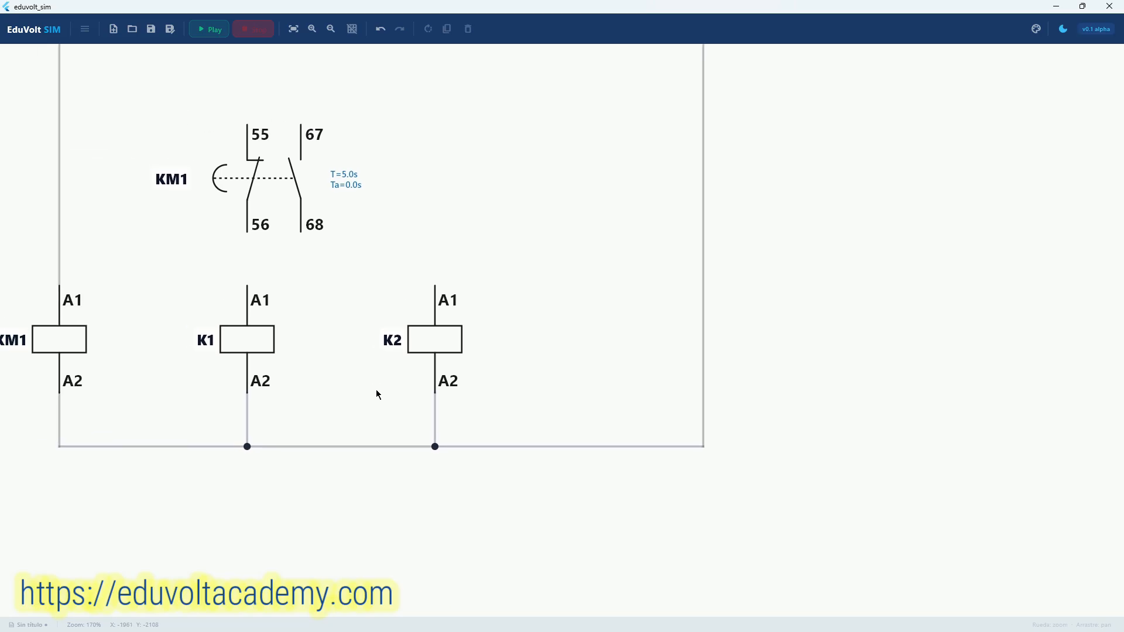
Shift coil K1 closer to coil K2 with its A2 wire straight to the return line, and move the timed contact block rightward
left_click_drag(262, 371, 301, 366)
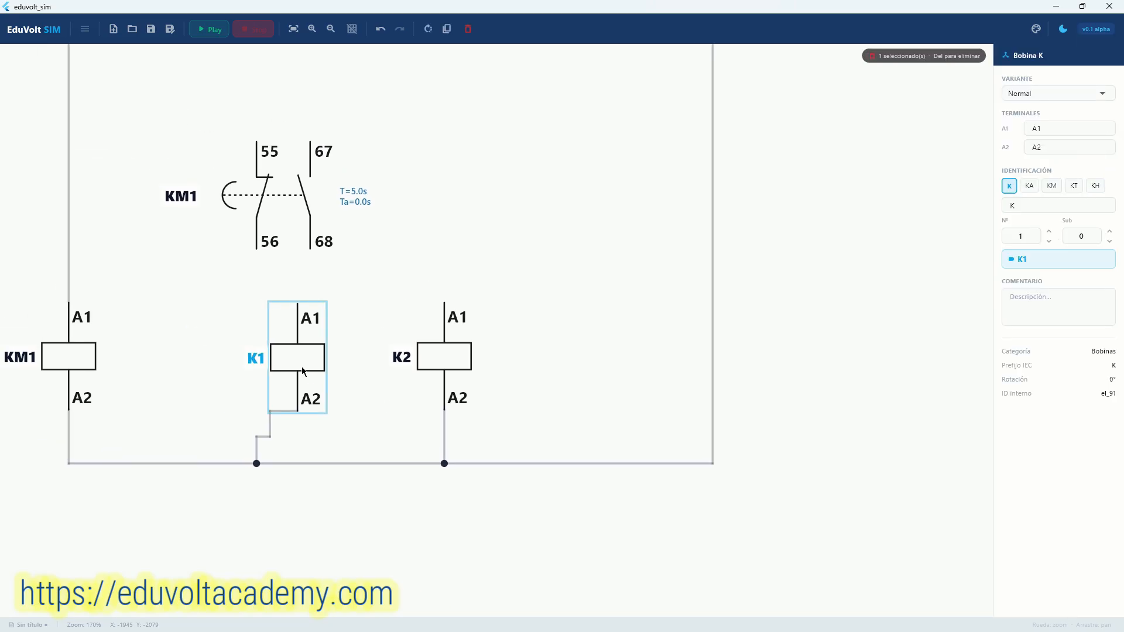
left_click(258, 458)
left_click_drag(270, 460, 311, 462)
left_click(370, 430)
left_click_drag(370, 430, 315, 465)
left_click(312, 228)
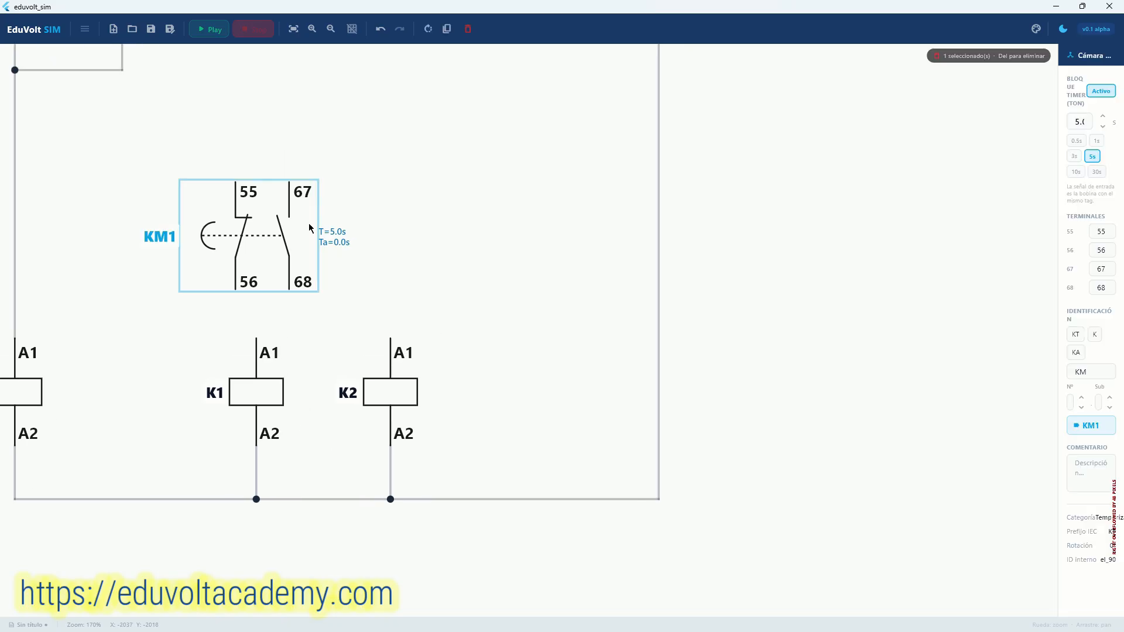
Select coil K1 and examine how contactors KM2 and KM3 are identified and connected in the power circuit
left_click(240, 405)
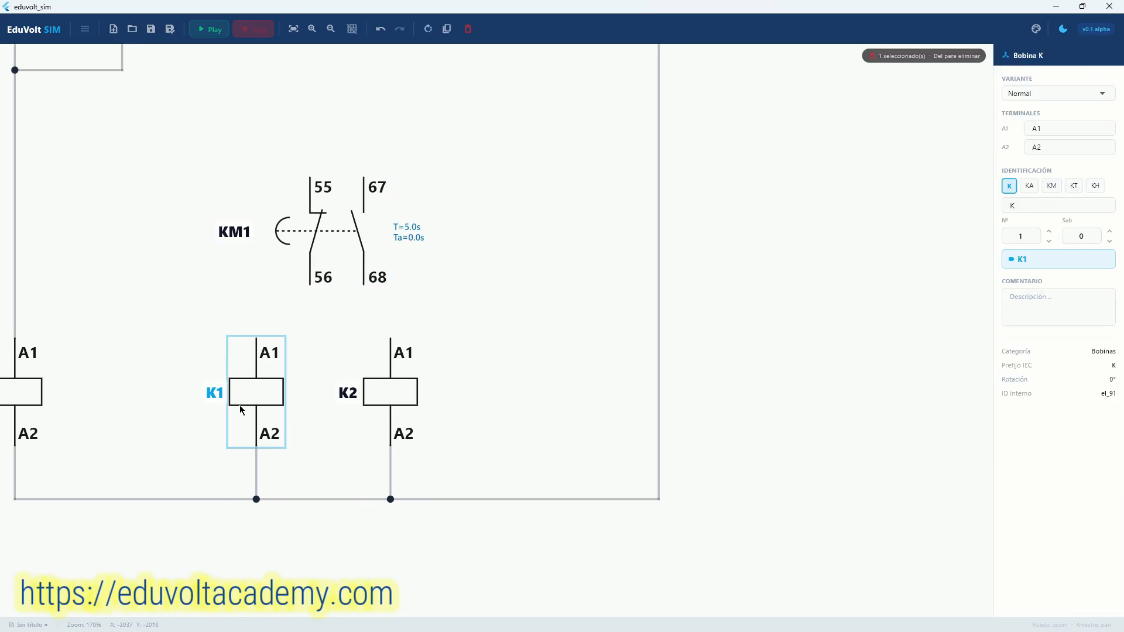
scroll(240, 405, "down", 4)
left_click_drag(138, 313, 374, 475)
left_click_drag(178, 354, 418, 552)
left_click_drag(145, 433, 131, 537)
scroll(201, 345, "up", 4)
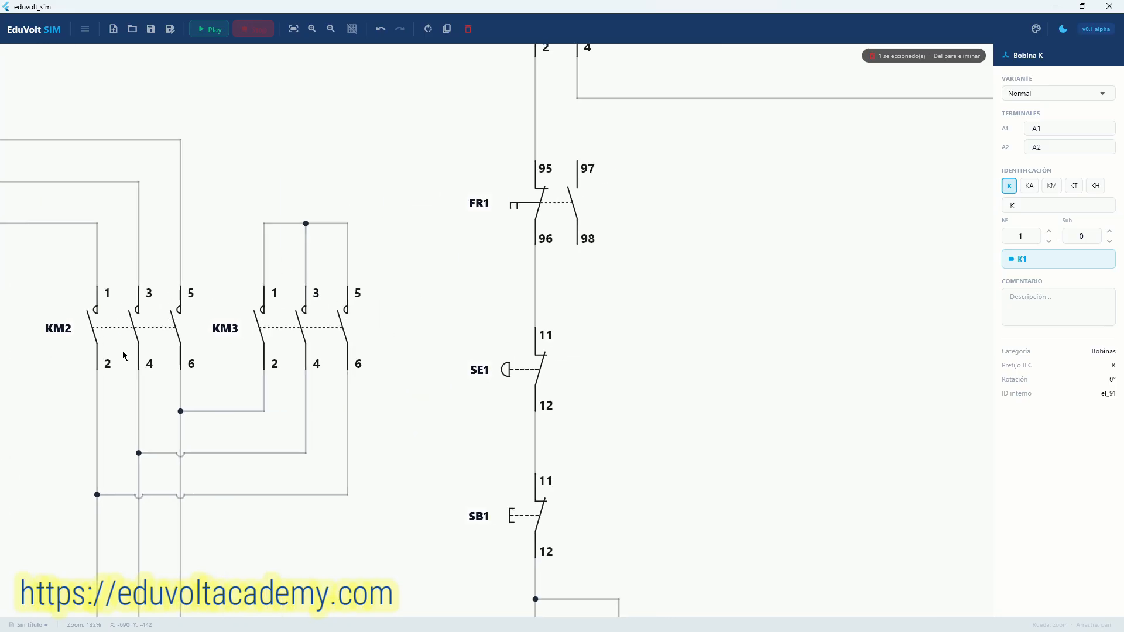
scroll(236, 342, "down", 3)
scroll(183, 326, "up", 3)
scroll(182, 324, "down", 4)
left_click_drag(344, 484, 93, 195)
left_click_drag(311, 490, 155, 373)
scroll(246, 438, "up", 6)
scroll(136, 396, "up", 1)
Identify coil K1 with prefix KM and number 3, and coil K2 with prefix KM and number 2
left_click(1051, 186)
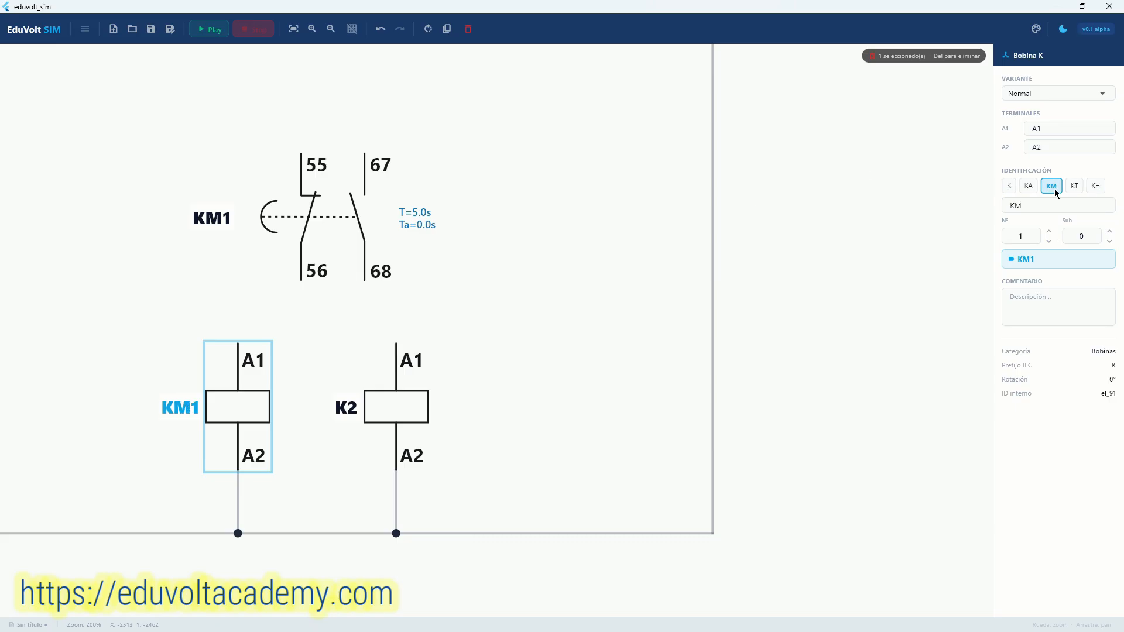
left_click(1048, 231)
left_click(1049, 232)
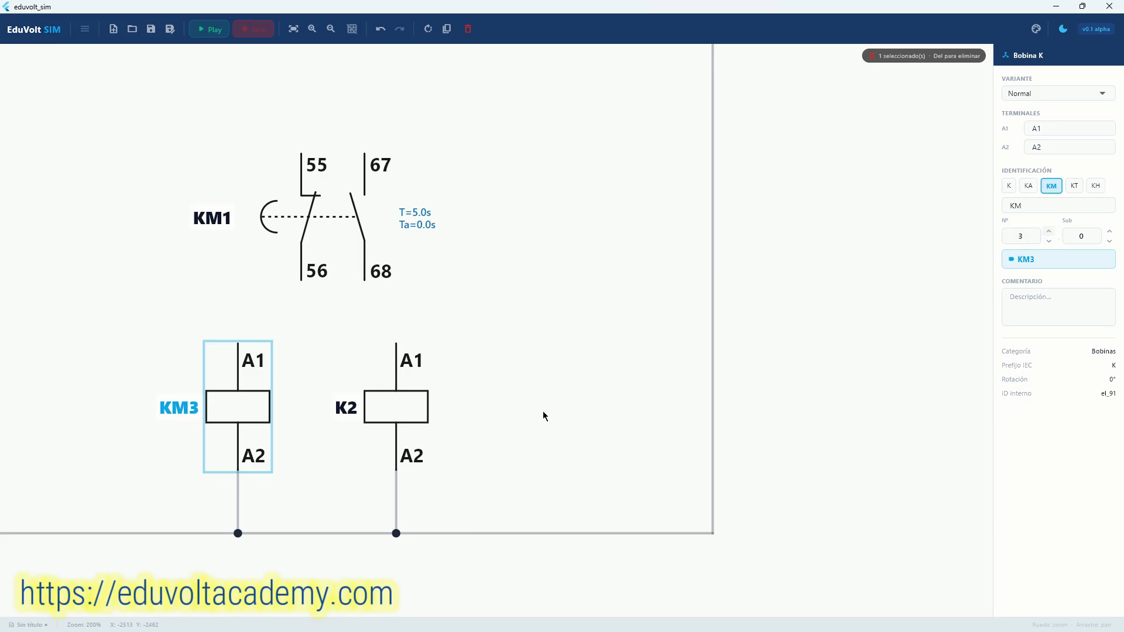
left_click(401, 424)
left_click_drag(439, 416, 360, 409)
left_click(1051, 186)
left_click(472, 359)
Align the timed contact block so that its 55-56 contact sits directly above coil KM3
left_click_drag(472, 359, 486, 468)
left_click_drag(329, 291, 269, 260)
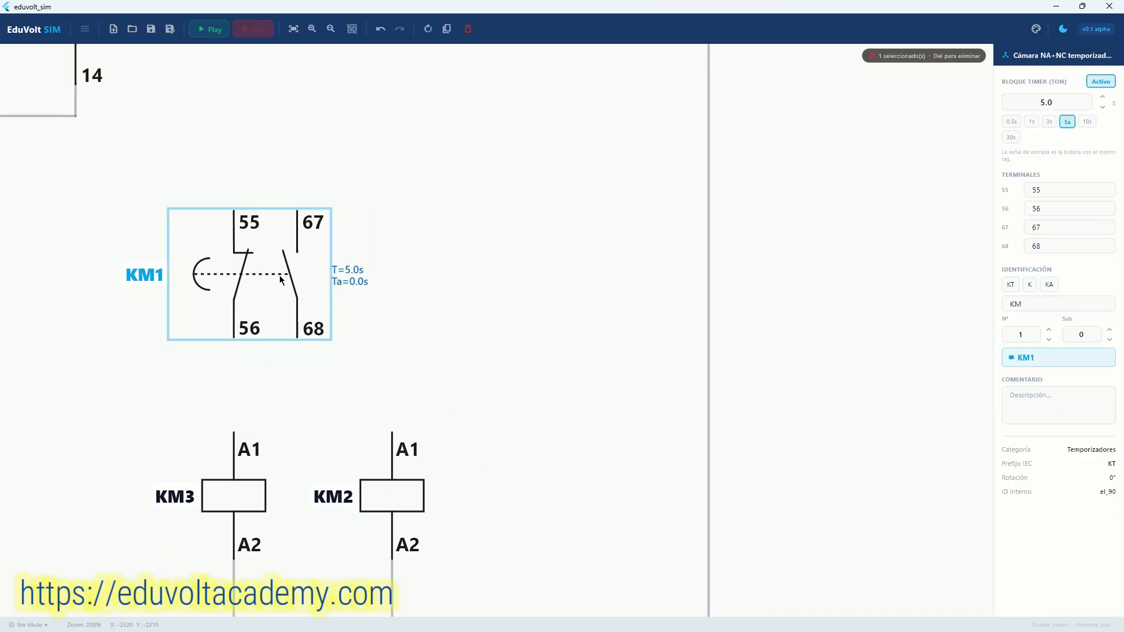
left_click(310, 391)
Wire terminal 67 of the timed contact block to the line below terminal 14 of the KM1 holding contact
left_click_drag(311, 390, 342, 466)
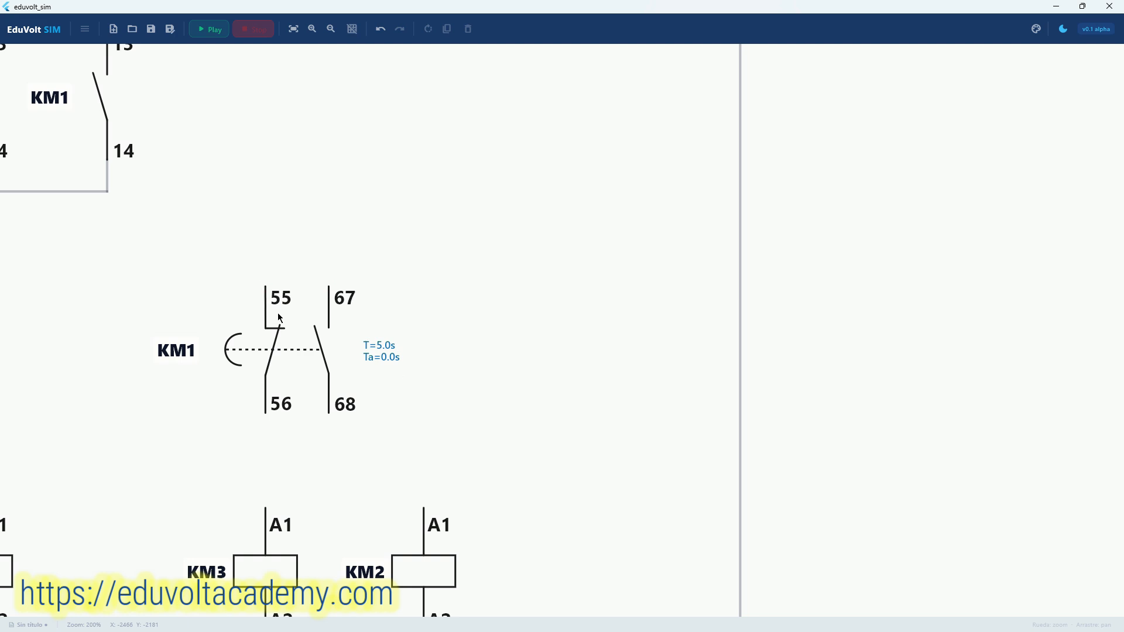
left_click(329, 287)
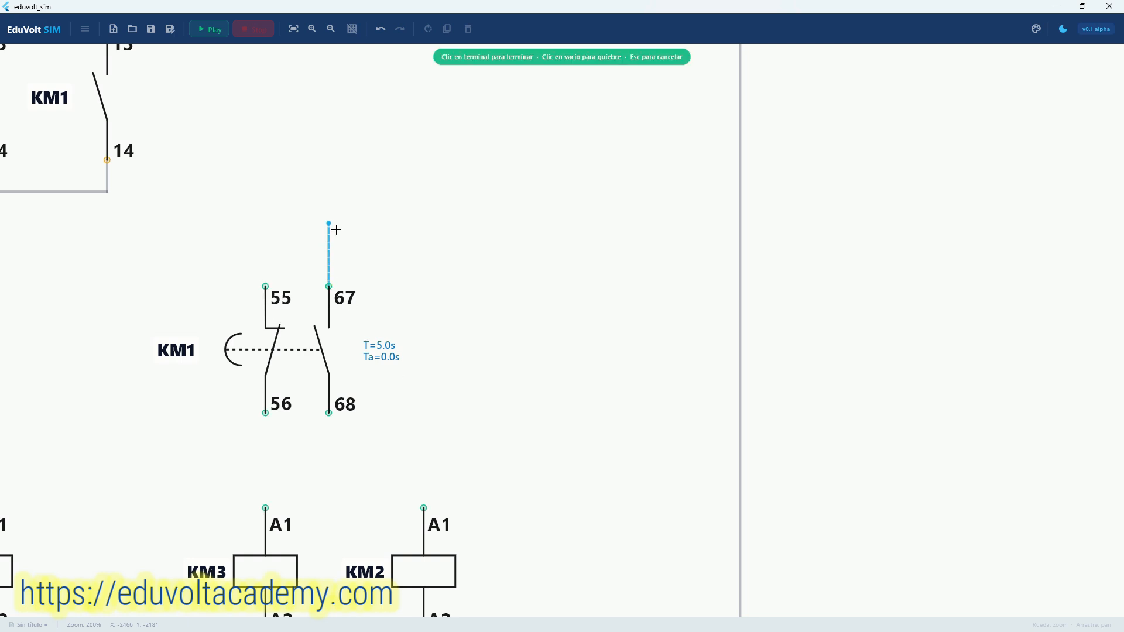
left_click_drag(334, 226, 384, 306)
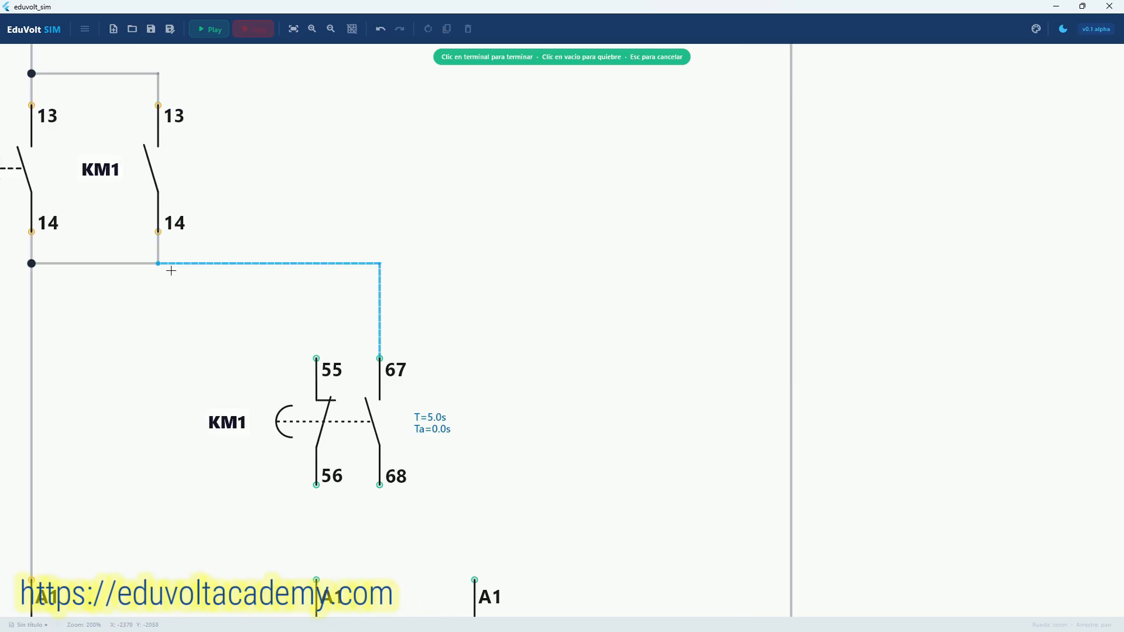
left_click(159, 265)
left_click_drag(177, 273, 221, 303)
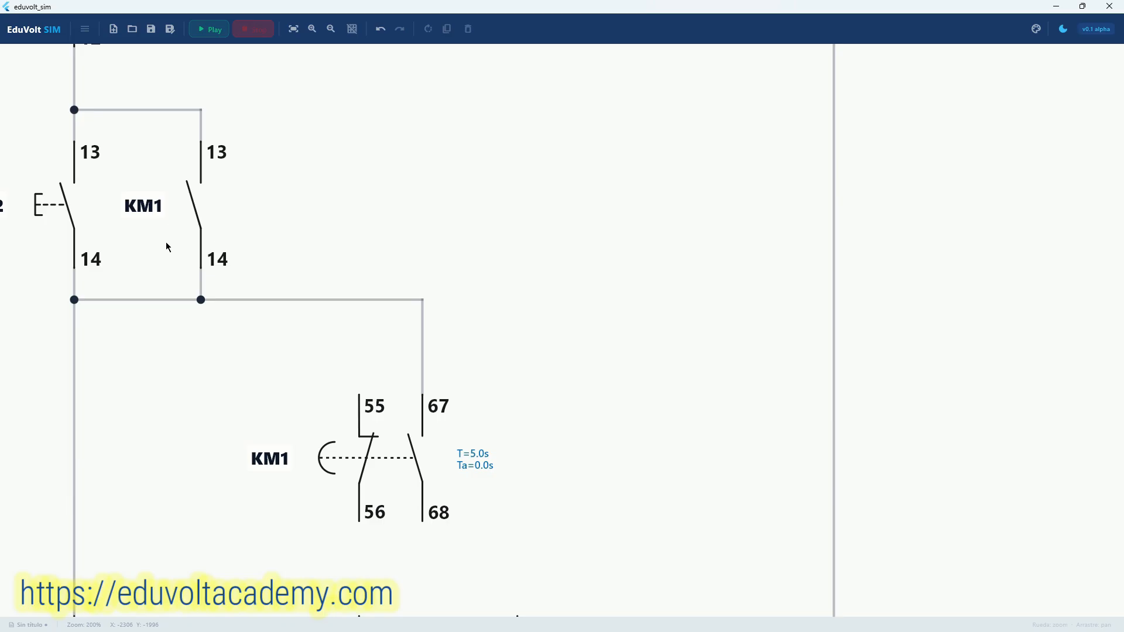
Examine the path from start button SB2 and the KM1 holding contact to coil KM1 and the timed contact block
scroll(206, 281, "down", 2)
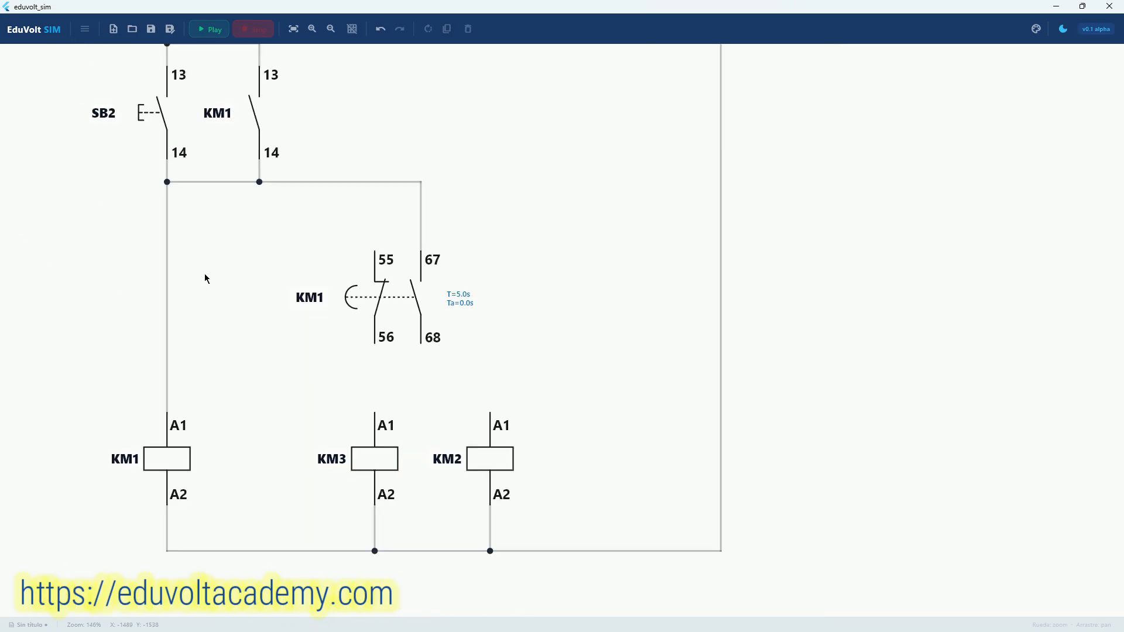
scroll(179, 417, "up", 3)
scroll(178, 417, "down", 2)
scroll(177, 413, "down", 1)
left_click_drag(190, 289, 192, 515)
scroll(188, 356, "up", 4)
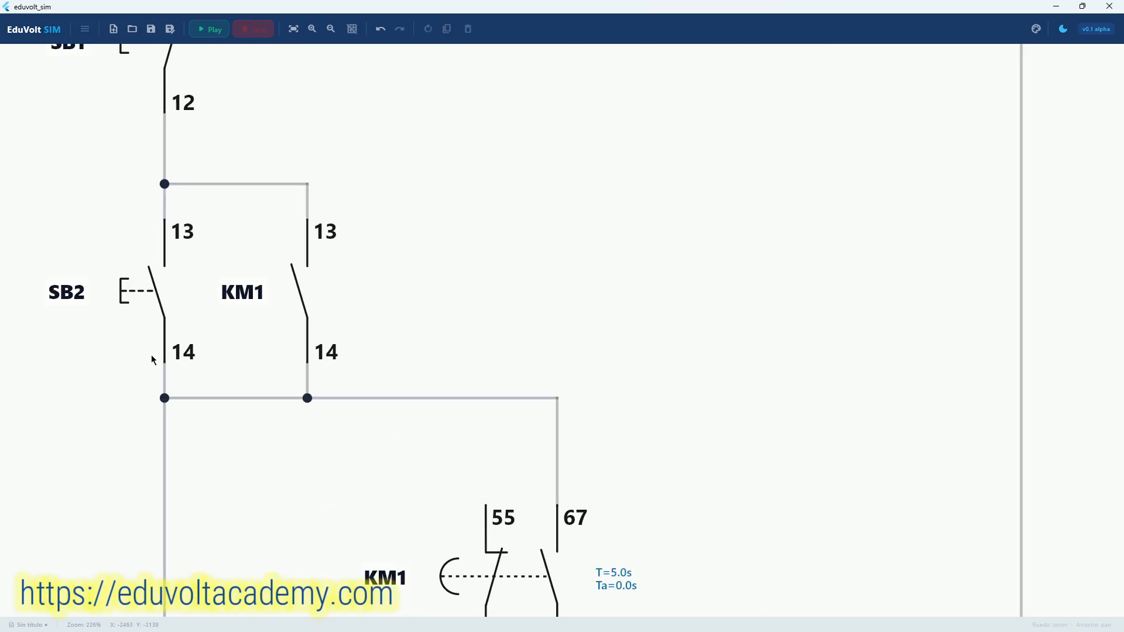
left_click_drag(212, 376, 65, 314)
left_click_drag(265, 421, 204, 393)
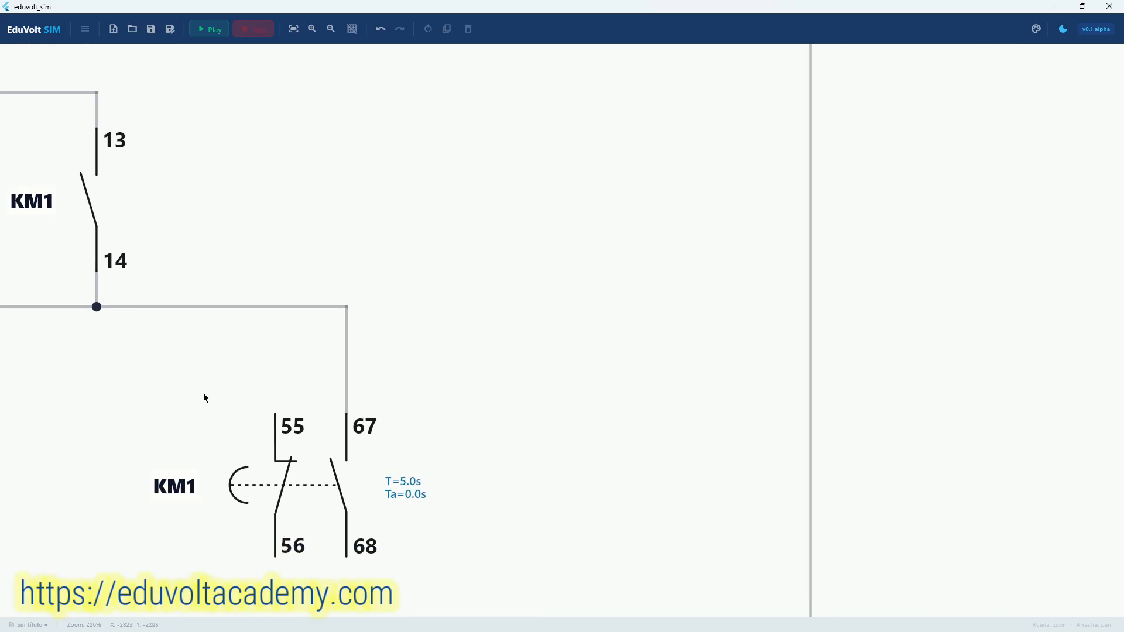
scroll(215, 353, "down", 3)
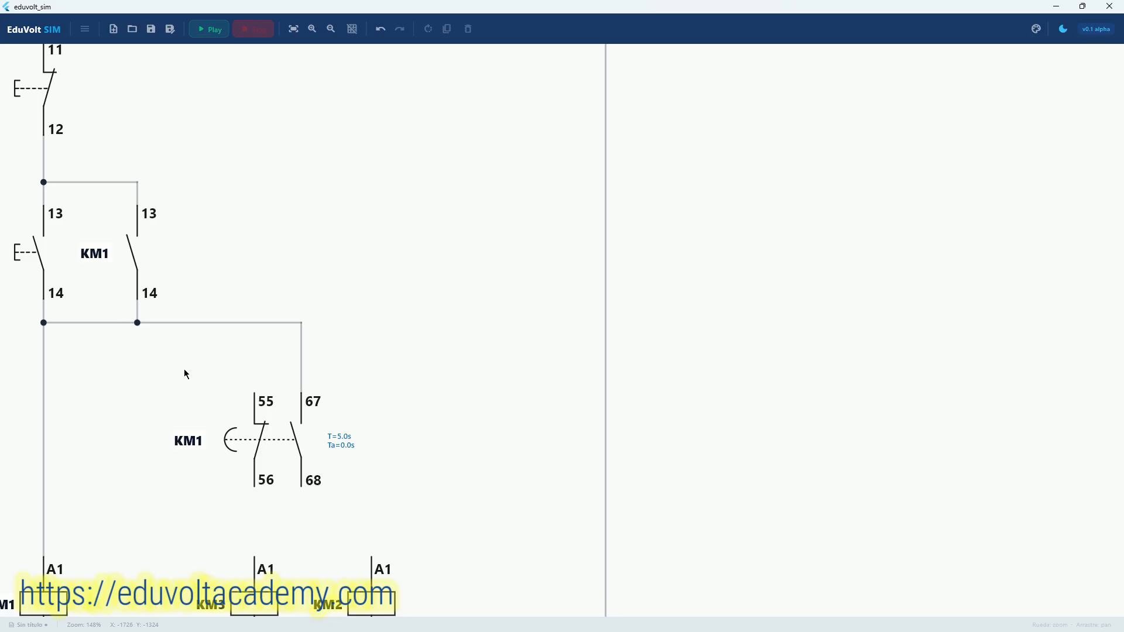
left_click_drag(186, 372, 269, 312)
left_click_drag(270, 371, 293, 416)
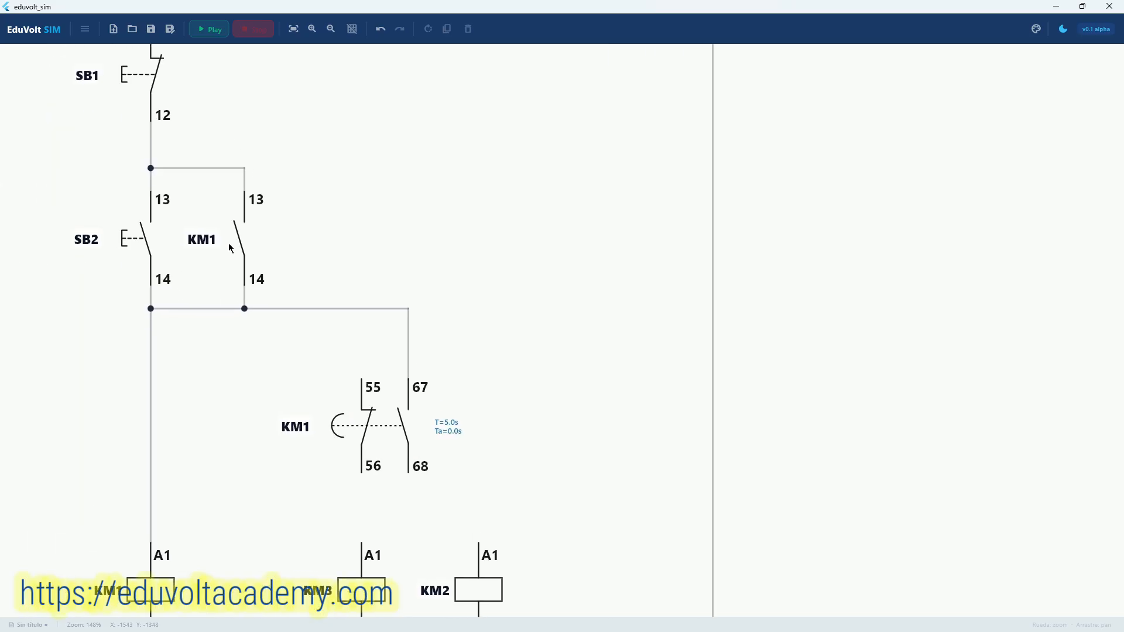
left_click(153, 583)
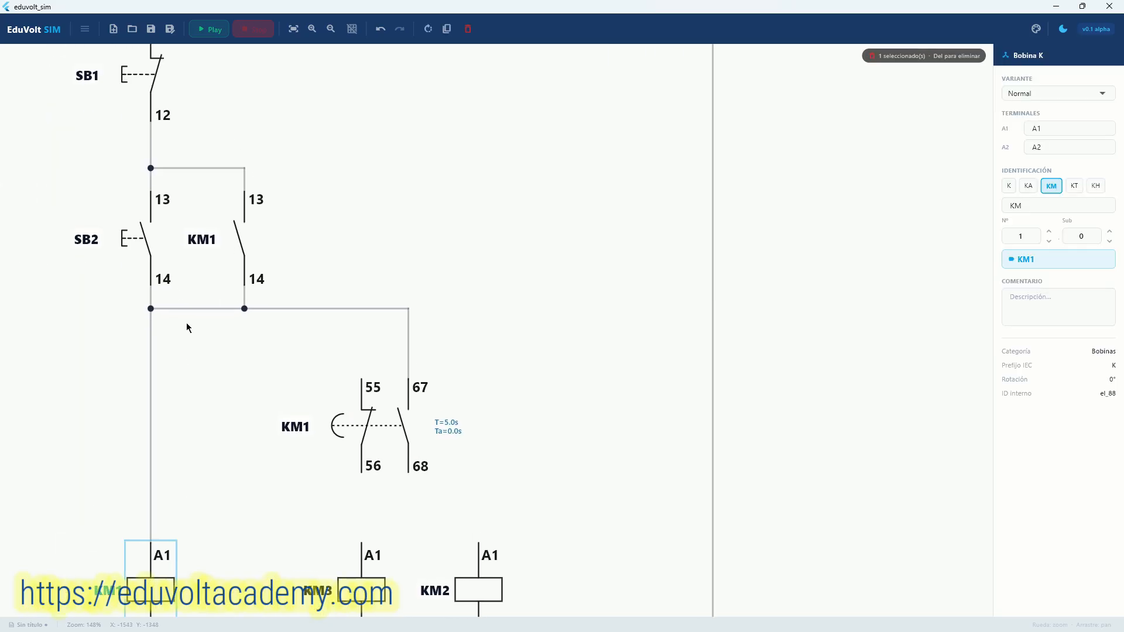
left_click(326, 243)
Wire terminal 55 of the timed contact block up to the supply line that feeds terminal 67
scroll(346, 405, "up", 5)
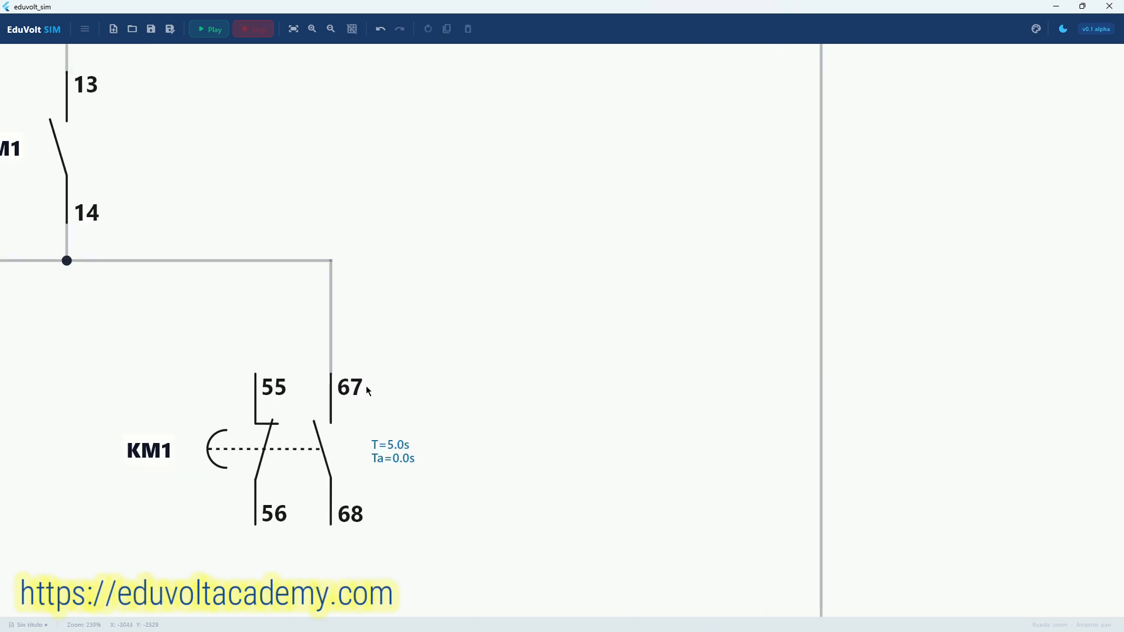
left_click(256, 374)
left_click(255, 261)
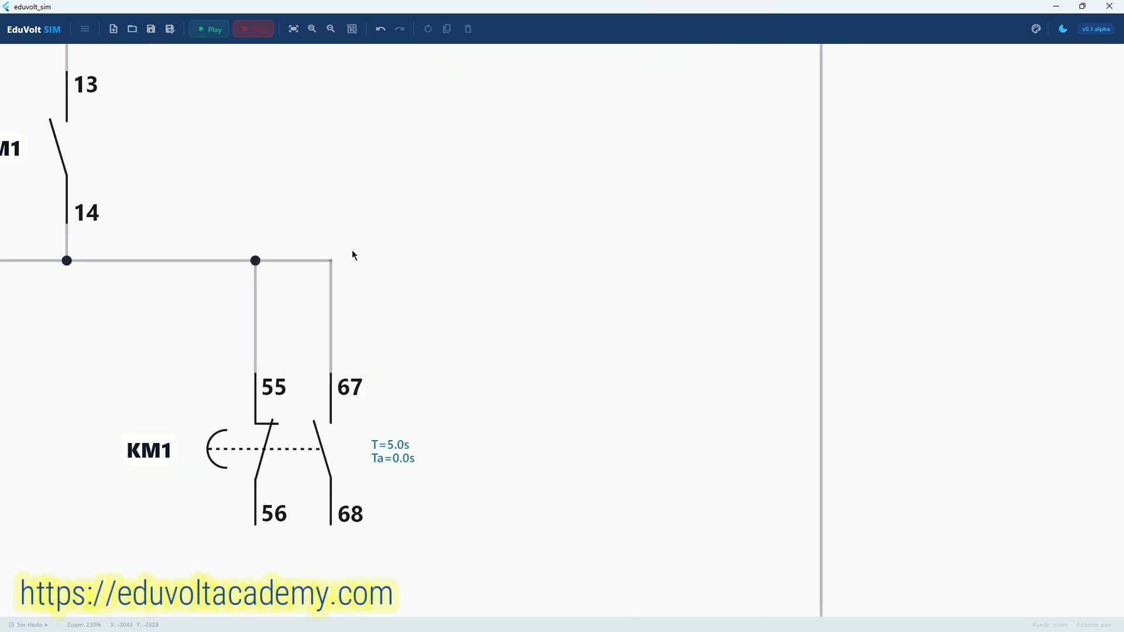
Examine terminals 56 and 68 of the timed contact block in relation to coils KM3 and KM2
scroll(354, 251, "down", 4)
left_click_drag(353, 335, 294, 214)
left_click_drag(198, 312, 211, 320)
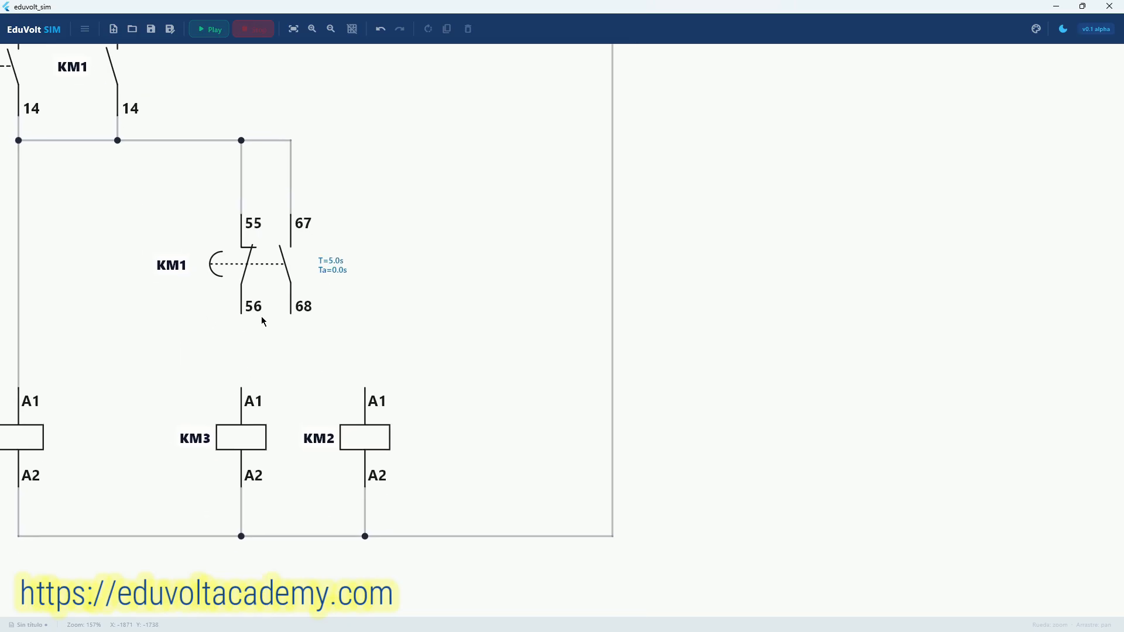
left_click(228, 437)
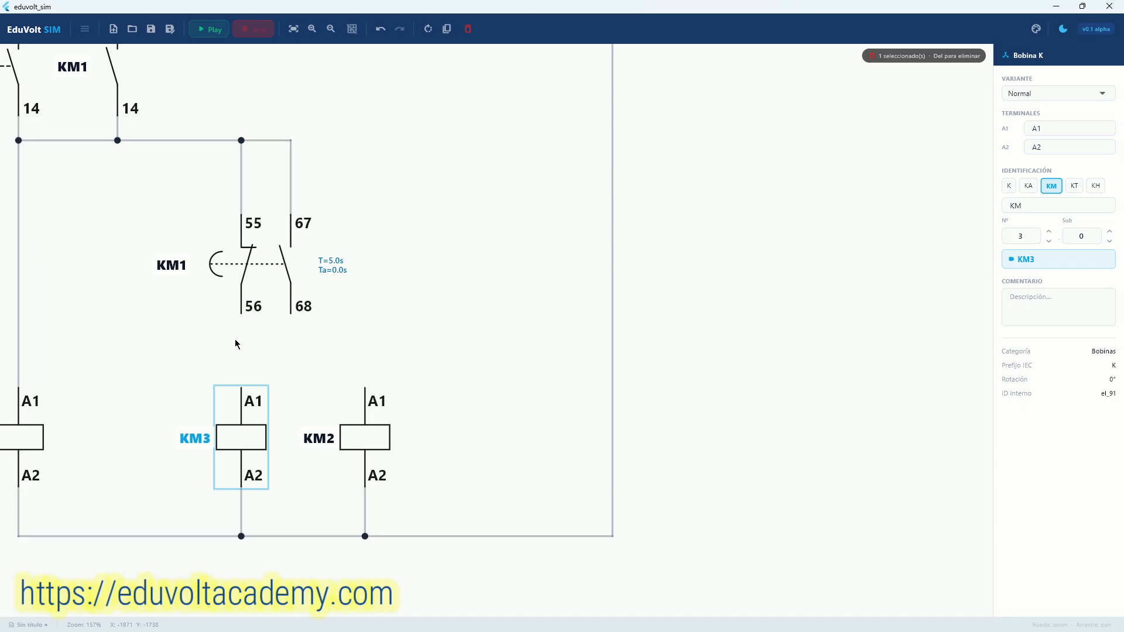
left_click(234, 308)
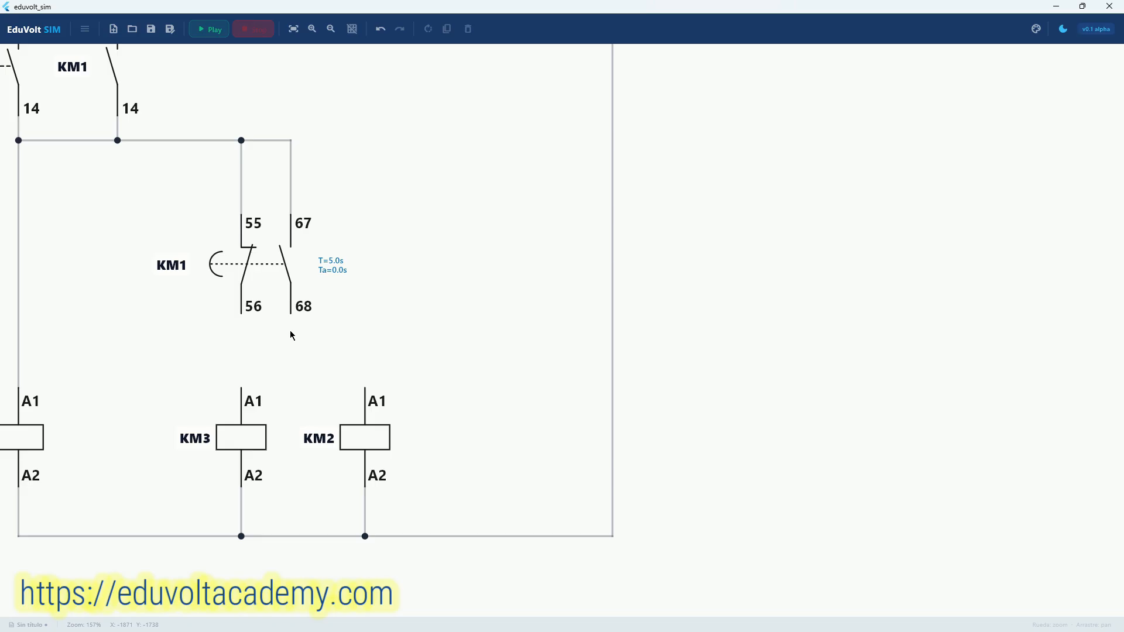
left_click_drag(294, 328, 327, 313)
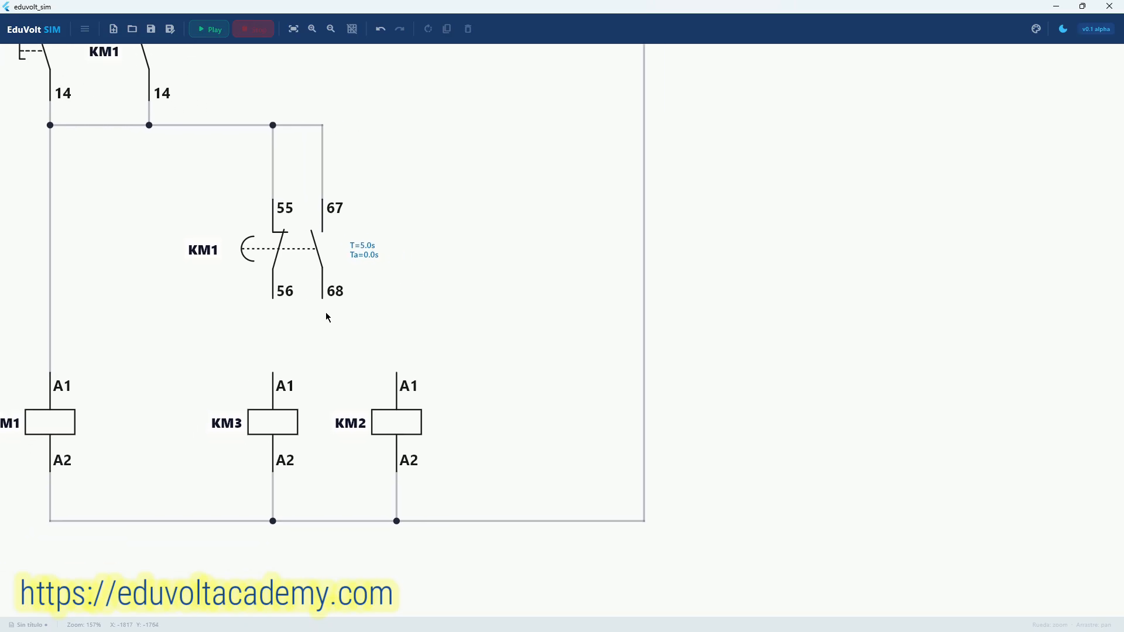
Examine coil KM1 and the time setting of its timed contact block with terminals 55-56 and 67-68
left_click_drag(48, 401, 74, 396)
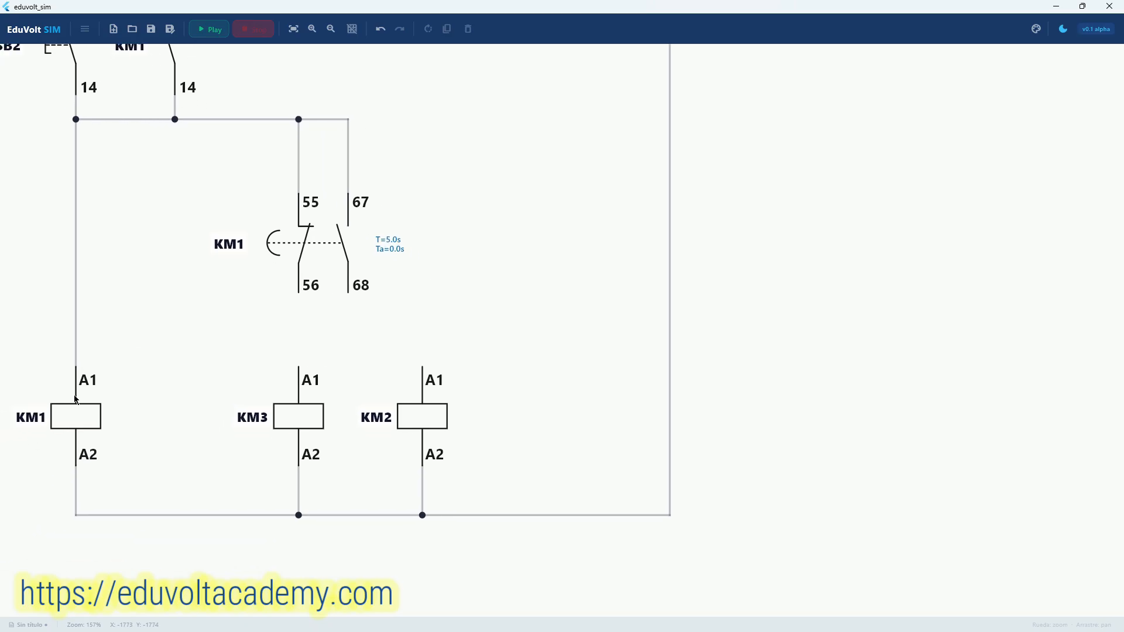
left_click(62, 425)
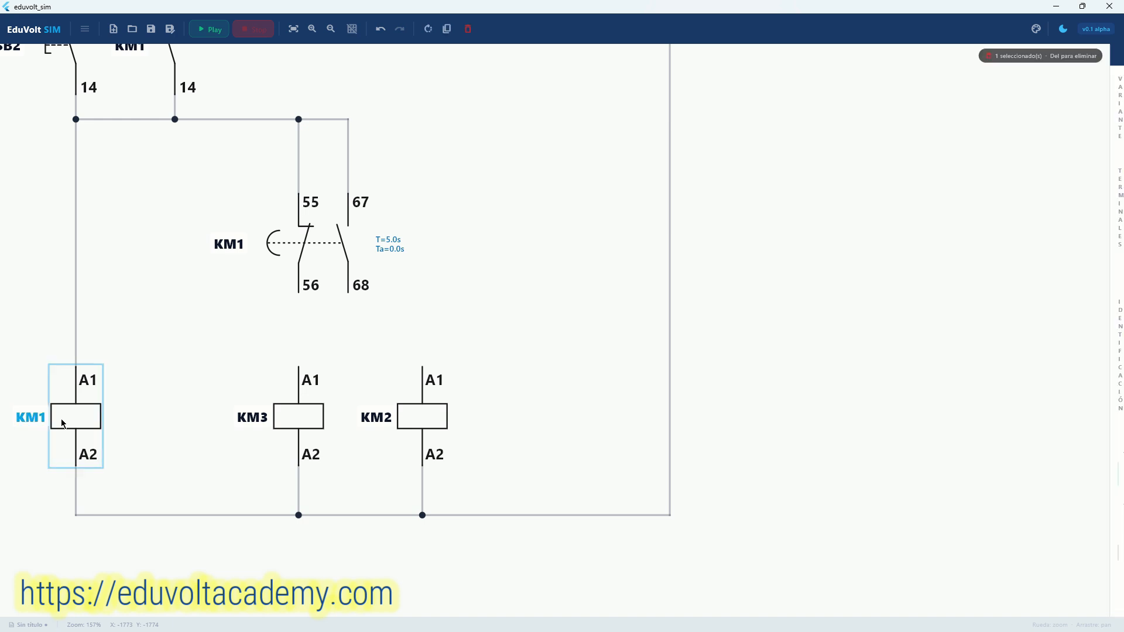
left_click(329, 309)
left_click_drag(270, 379, 213, 419)
scroll(273, 312, "up", 4)
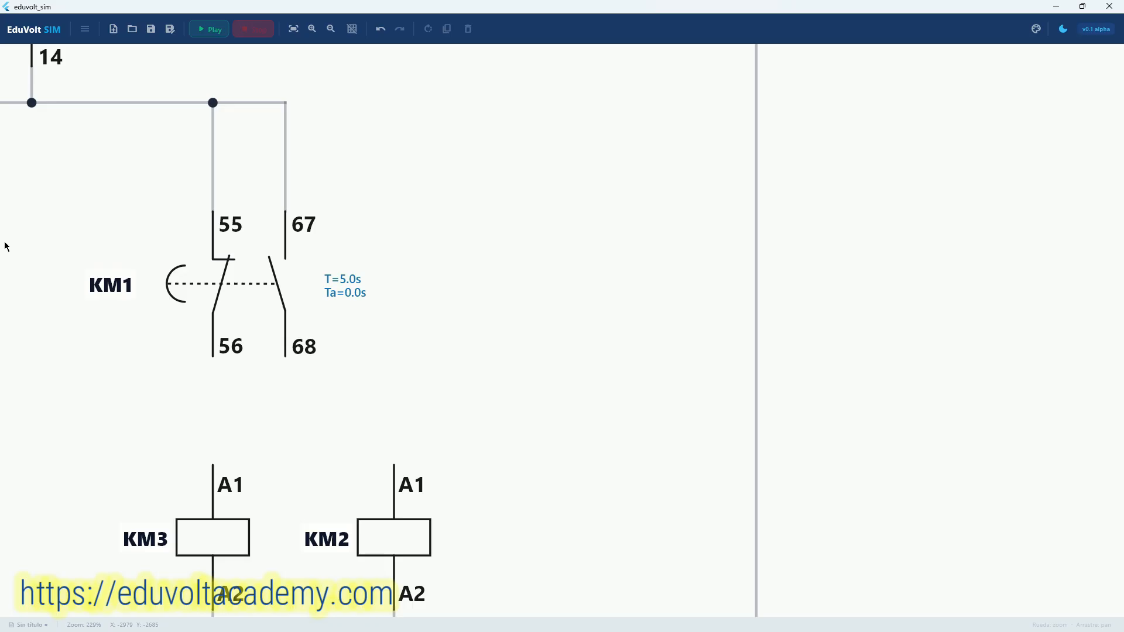
scroll(275, 351, "up", 3)
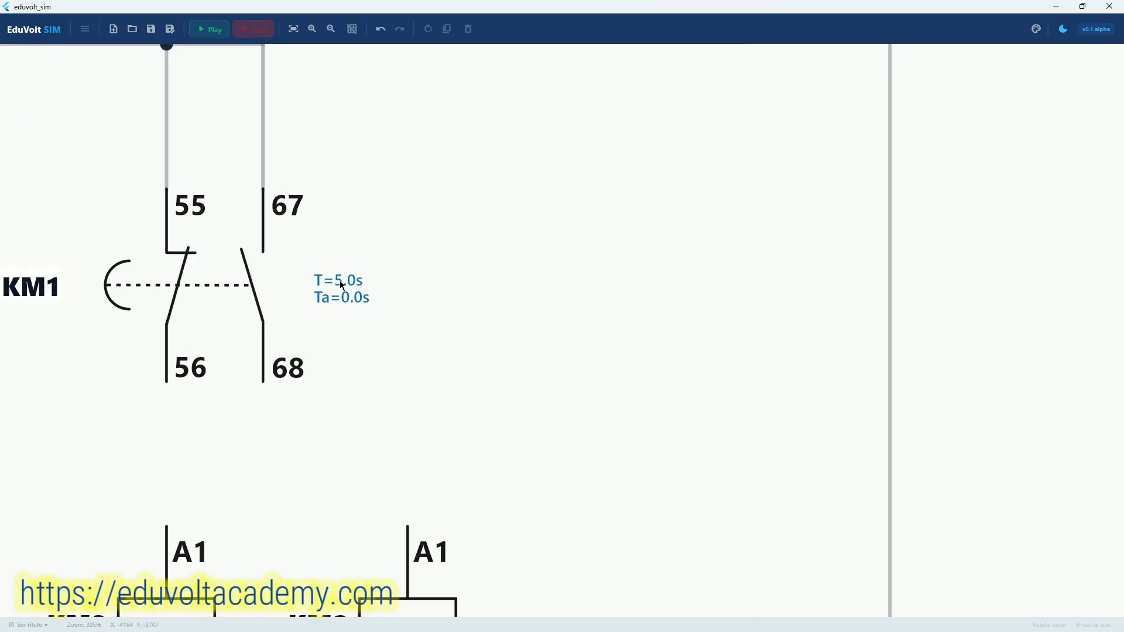
scroll(342, 285, "down", 2)
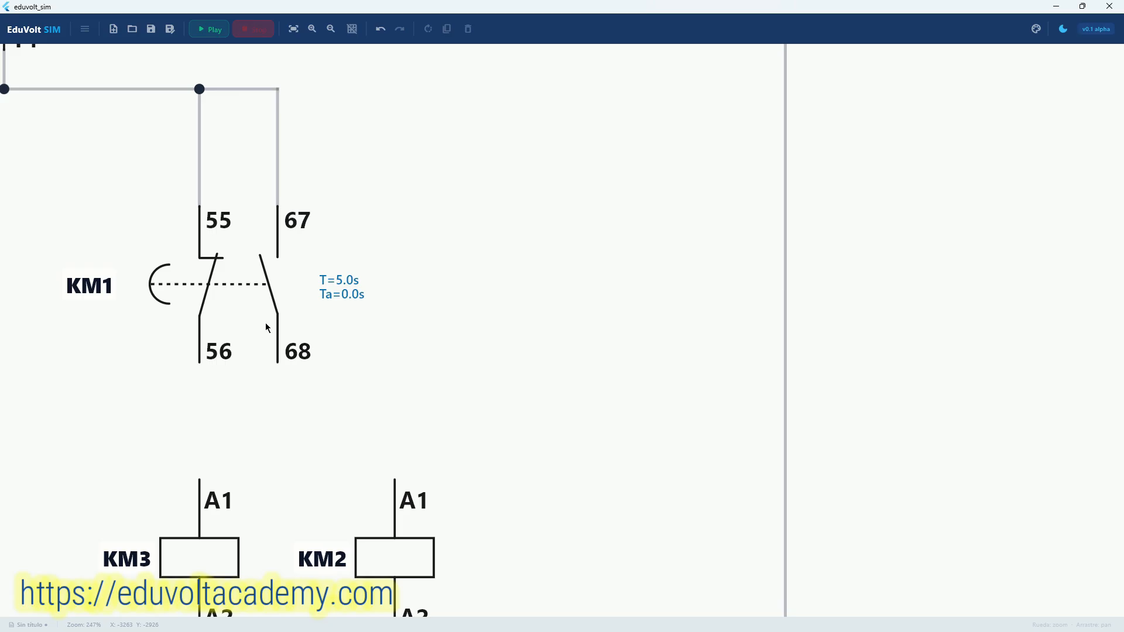
Wire terminal 56 of the timed contact block straight down to terminal A1 of coil KM3
left_click_drag(247, 429, 267, 376)
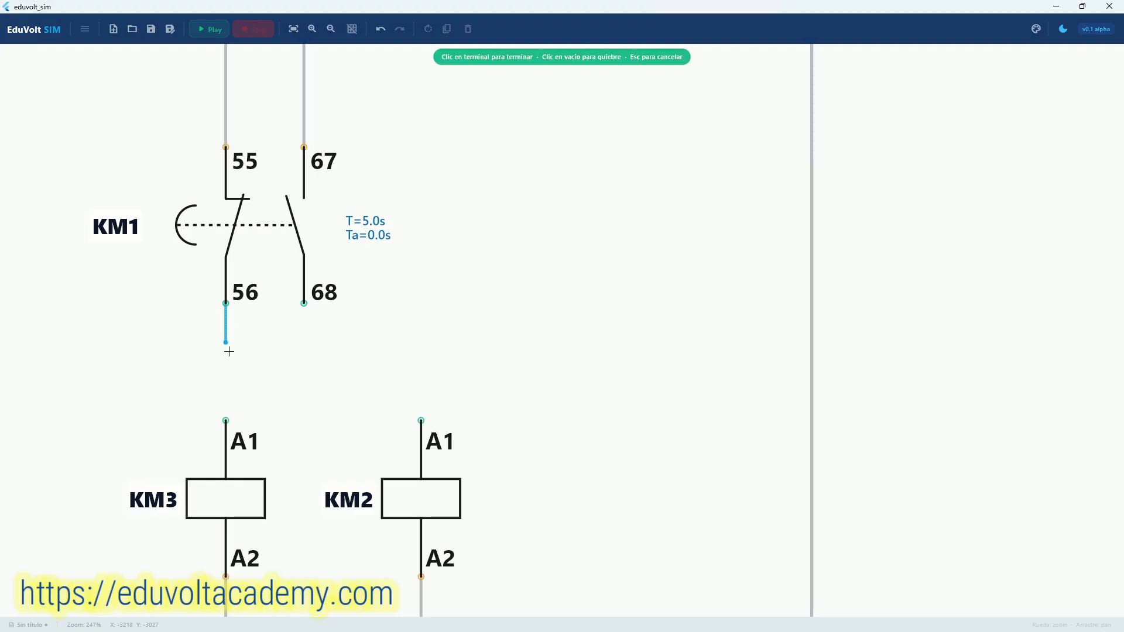
left_click(226, 421)
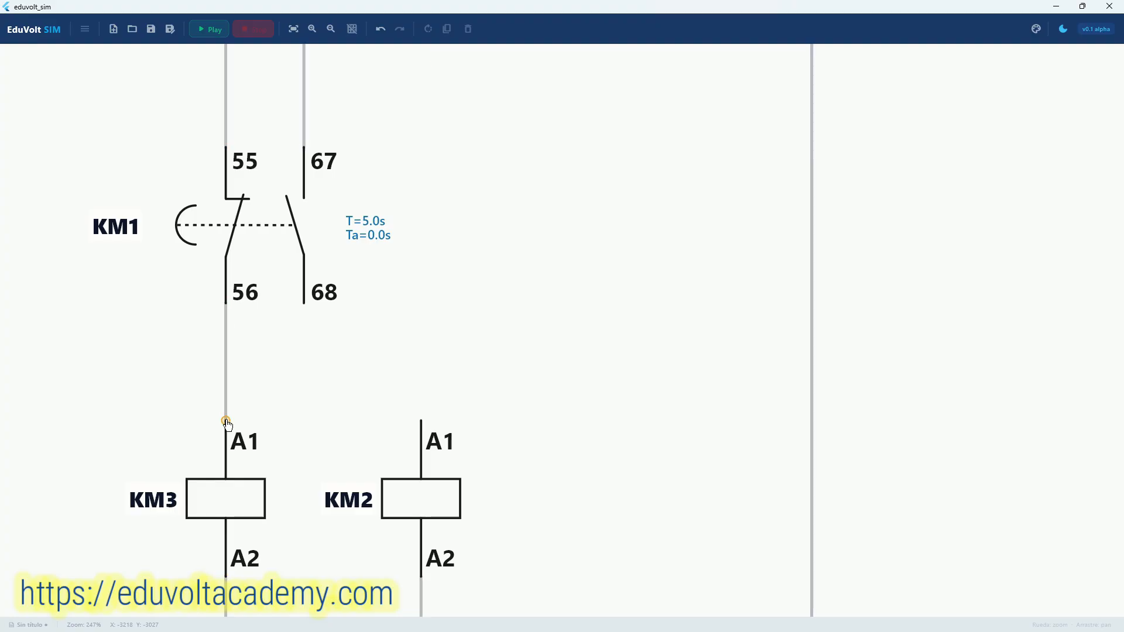
left_click_drag(233, 240, 233, 255)
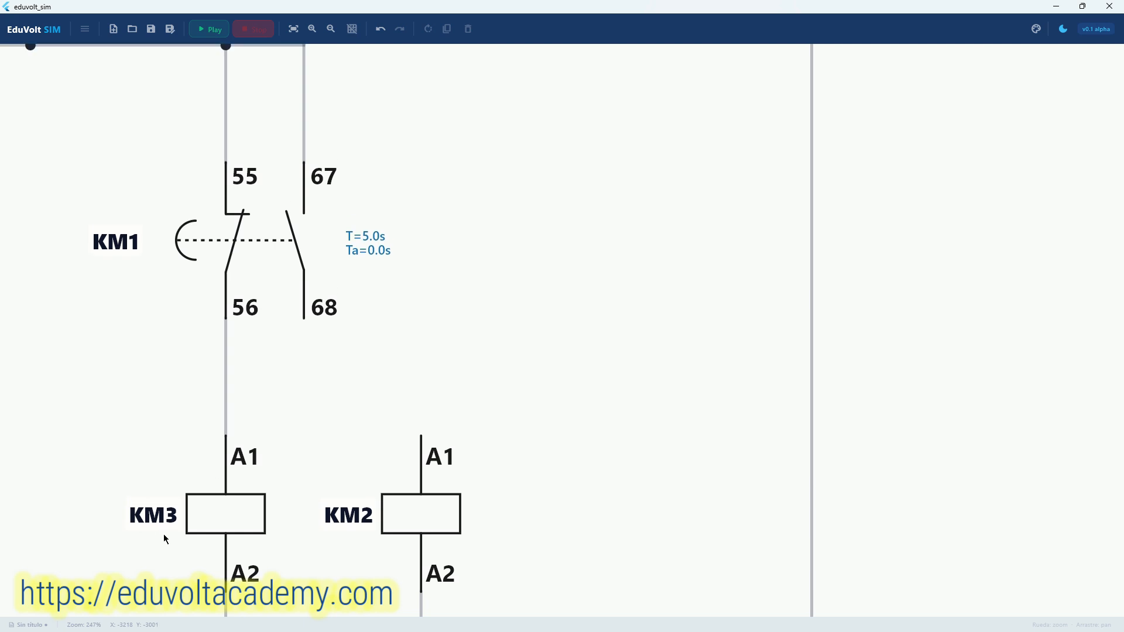
left_click(184, 517)
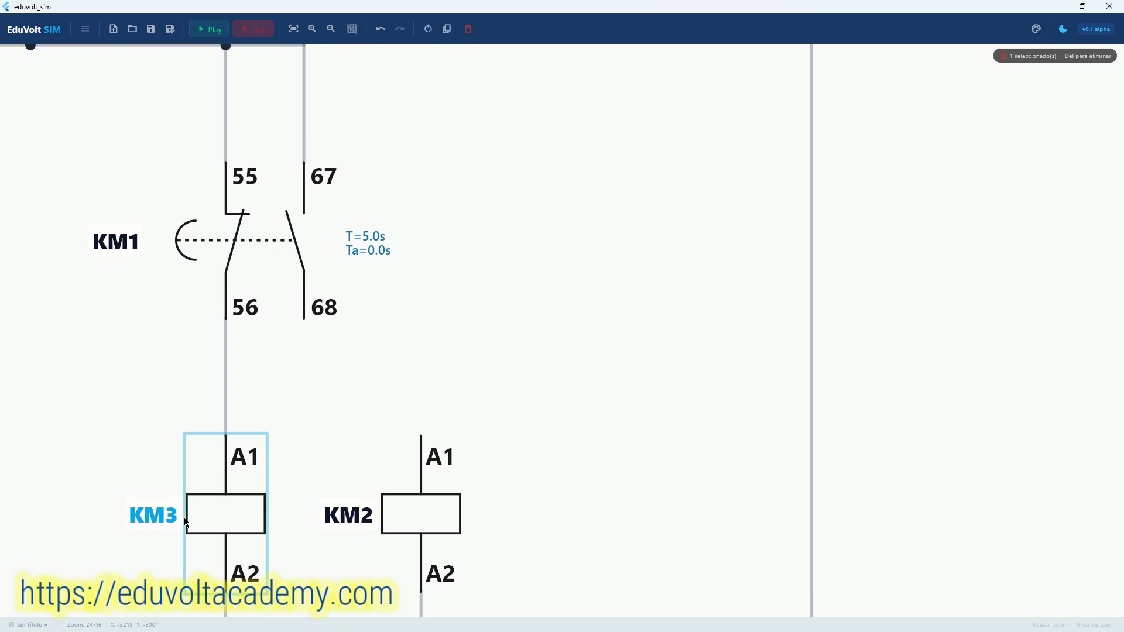
left_click(261, 389)
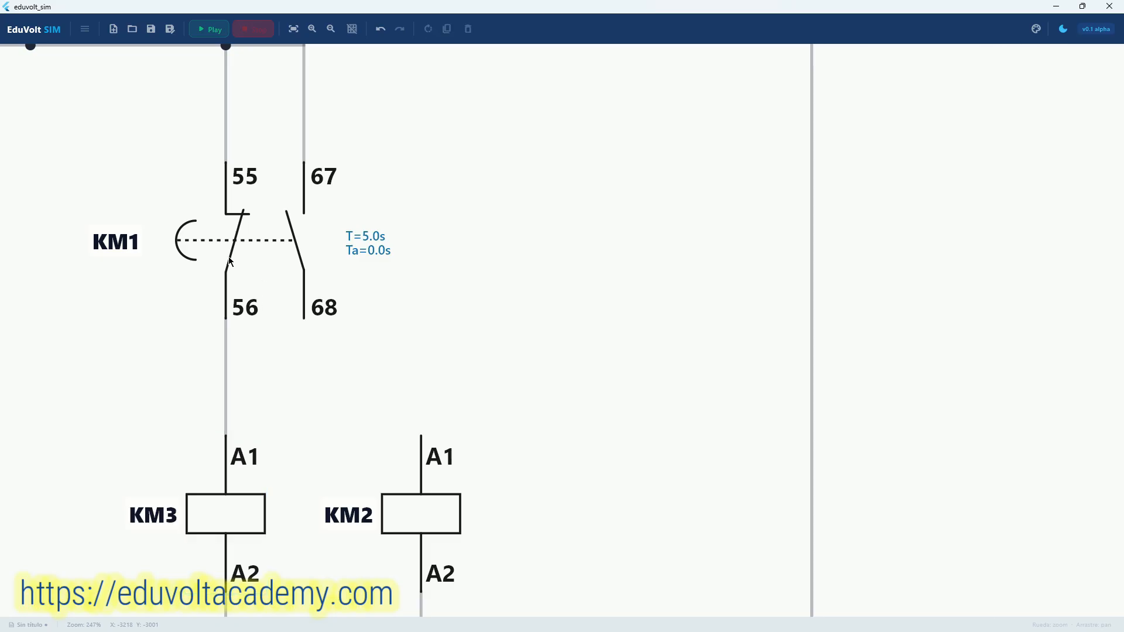
Wire terminal 68 of the timed contact block to terminal A1 of coil KM2, with a bend between the contact and the coil
left_click_drag(286, 395, 233, 390)
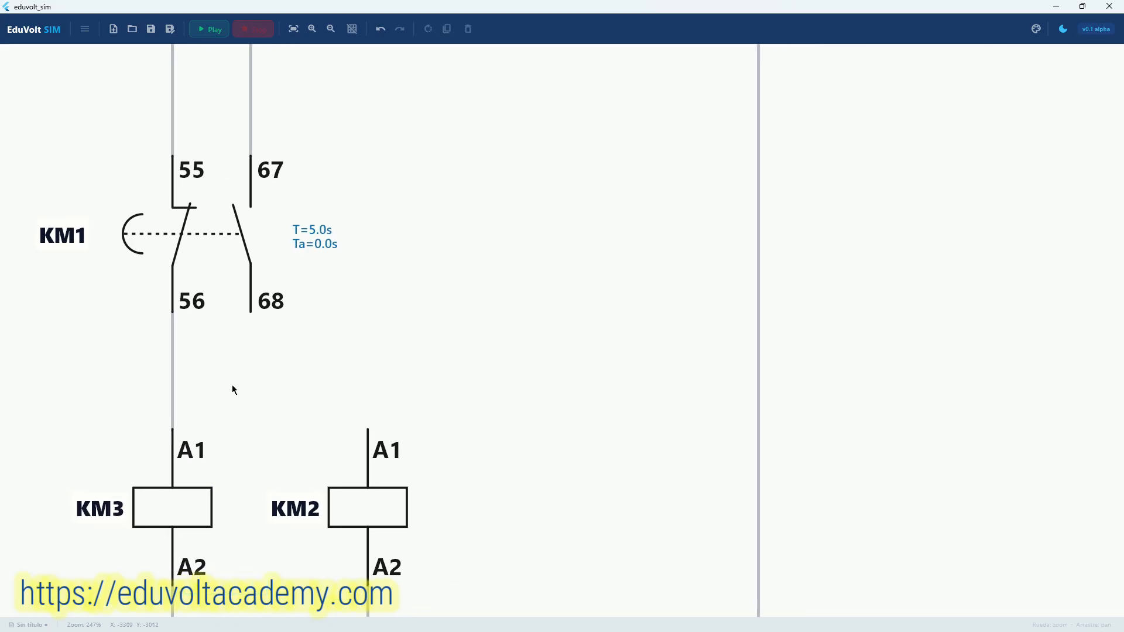
left_click_drag(236, 339, 204, 345)
left_click(218, 319)
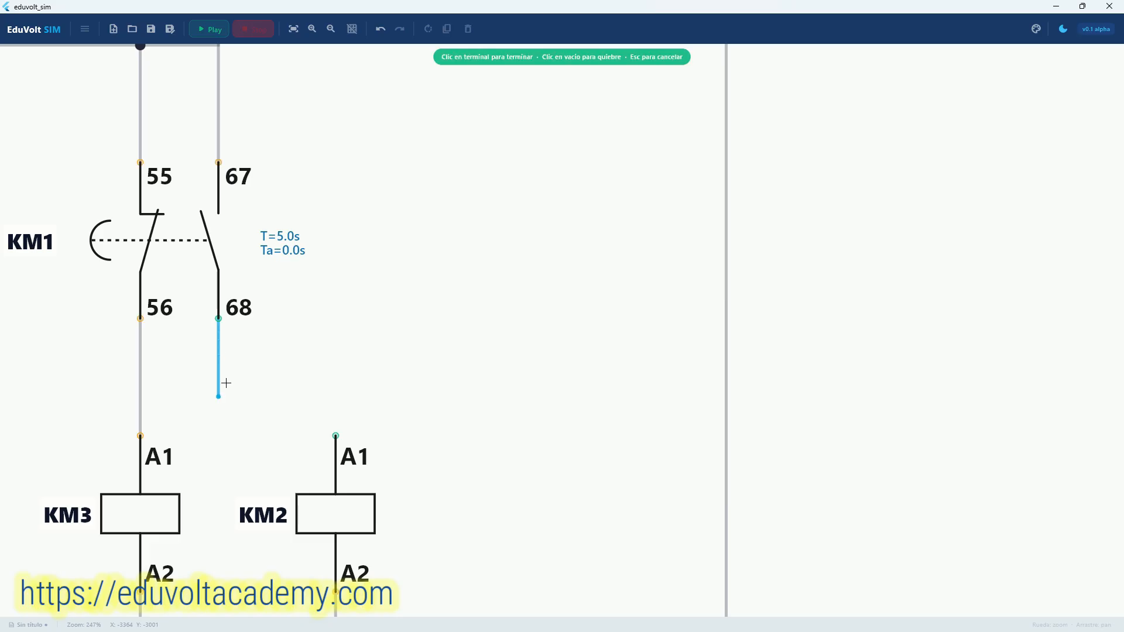
left_click(221, 395)
left_click(335, 436)
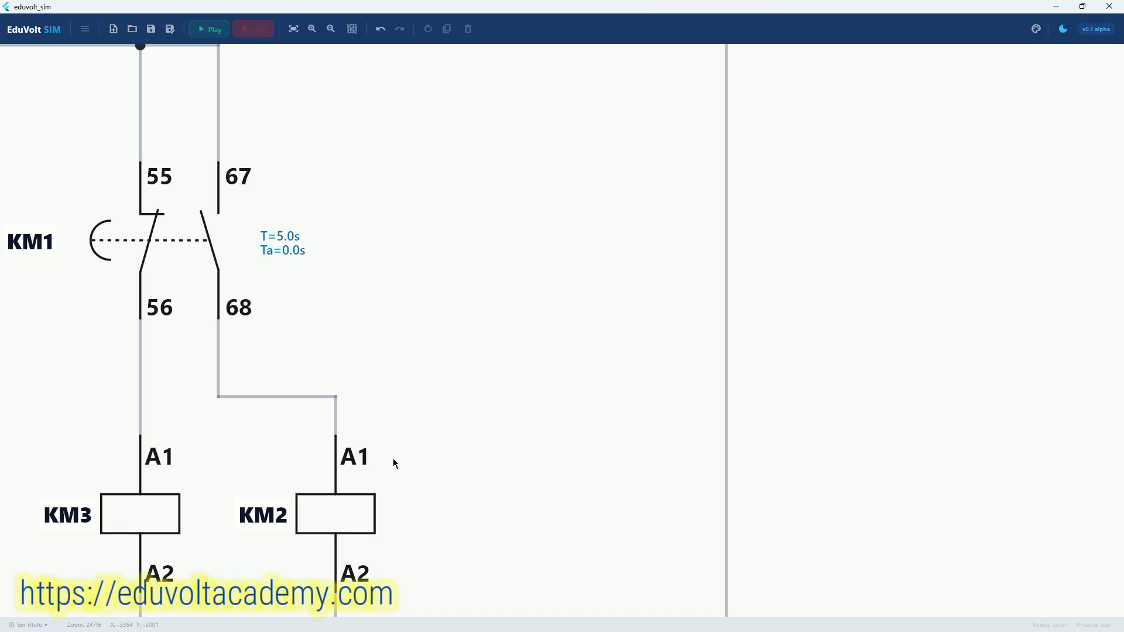
Start the simulation and close breaker QA2 to power the control circuit
scroll(287, 360, "down", 4)
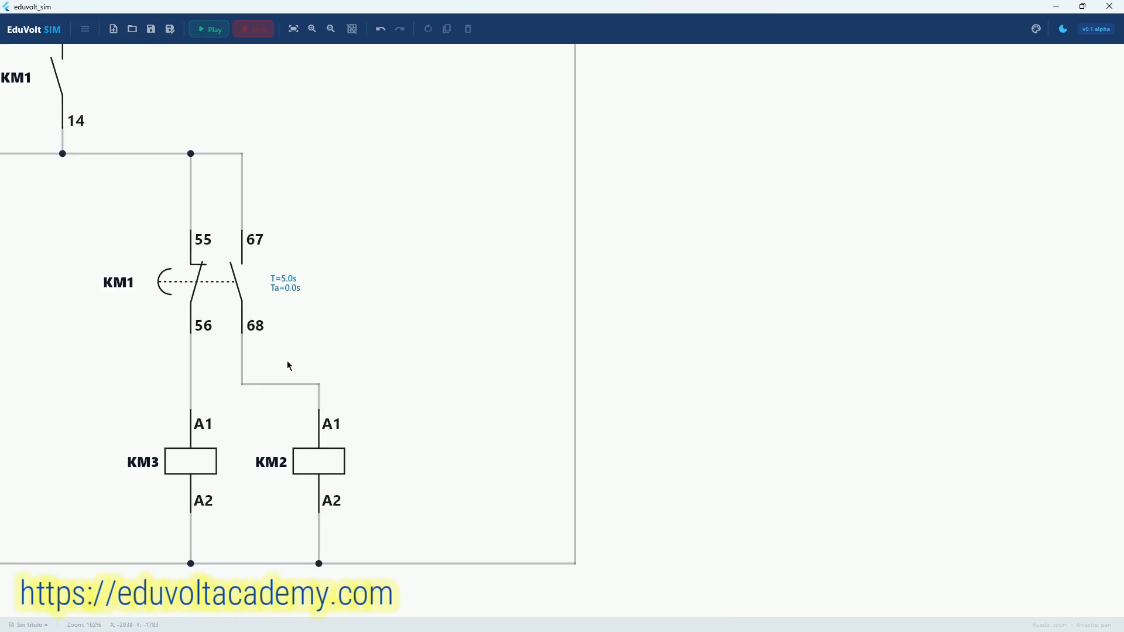
scroll(279, 402, "down", 3)
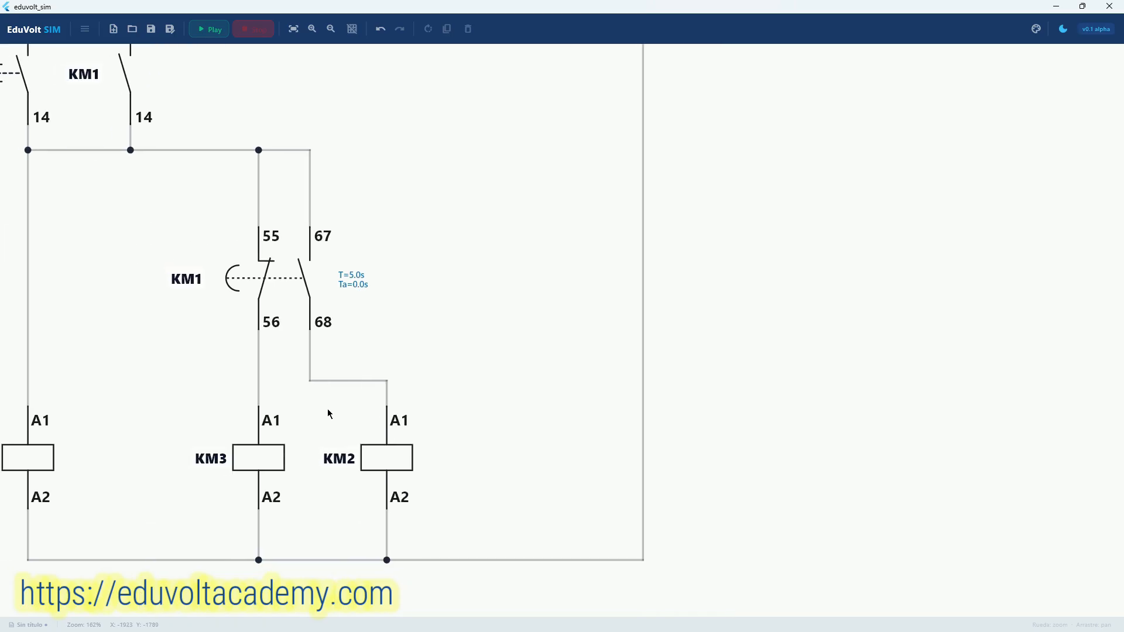
scroll(325, 411, "down", 1)
left_click_drag(150, 341, 214, 532)
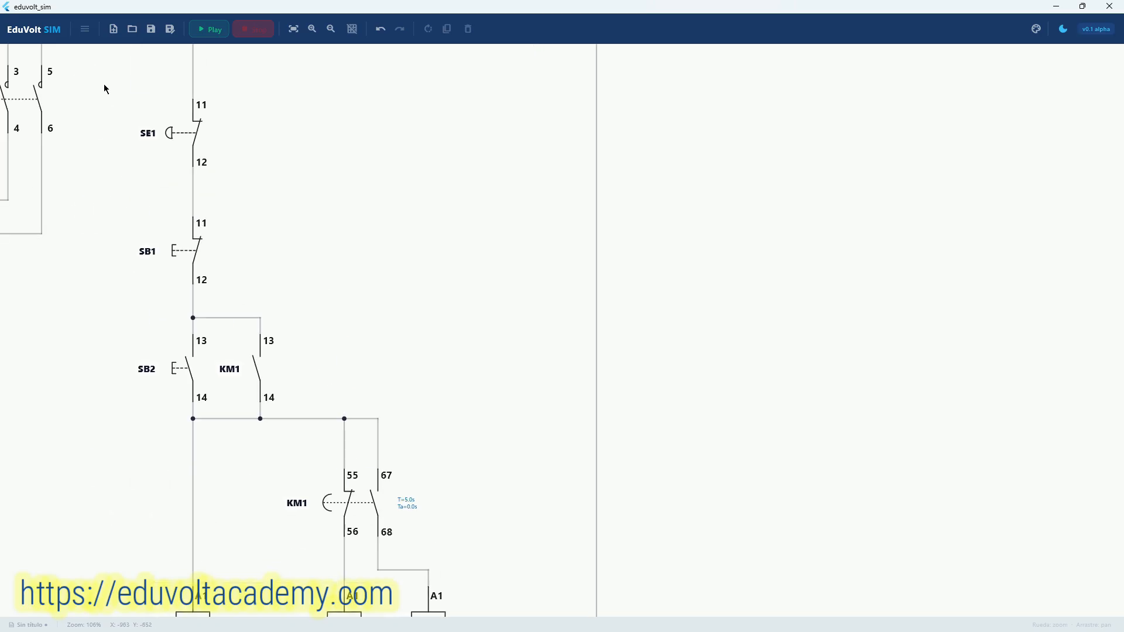
left_click(206, 36)
left_click_drag(189, 163, 151, 391)
left_click_drag(149, 164, 145, 275)
scroll(149, 151, "down", 10)
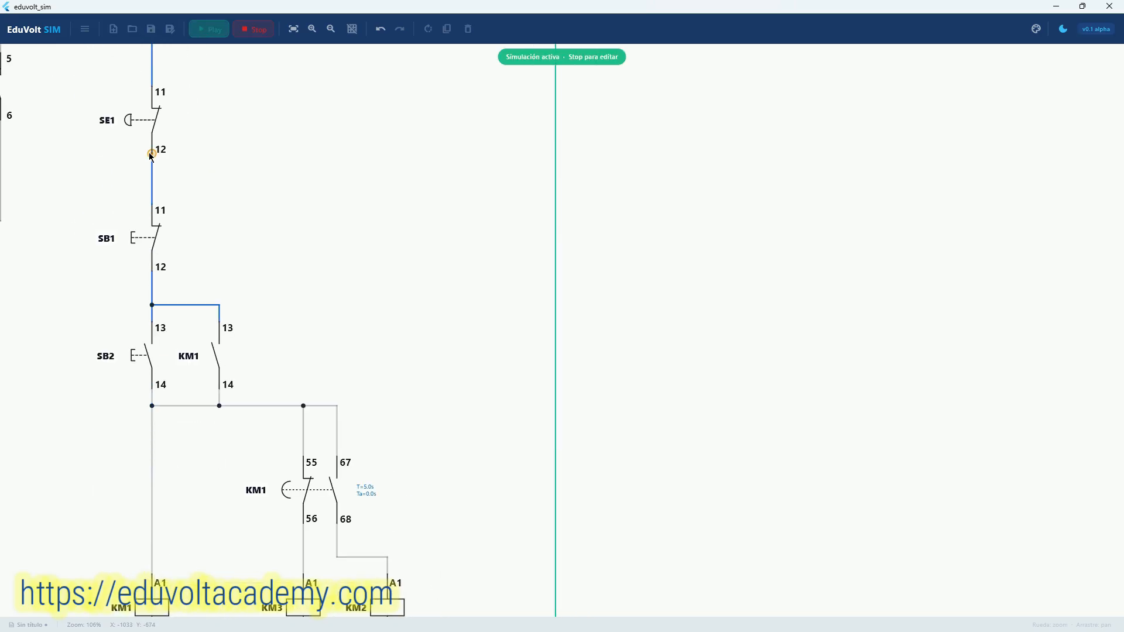
Actuate start button SB2 to energize coil KM1 and run its 5 s timed contacts
left_click_drag(220, 329, 196, 388)
scroll(131, 363, "up", 1)
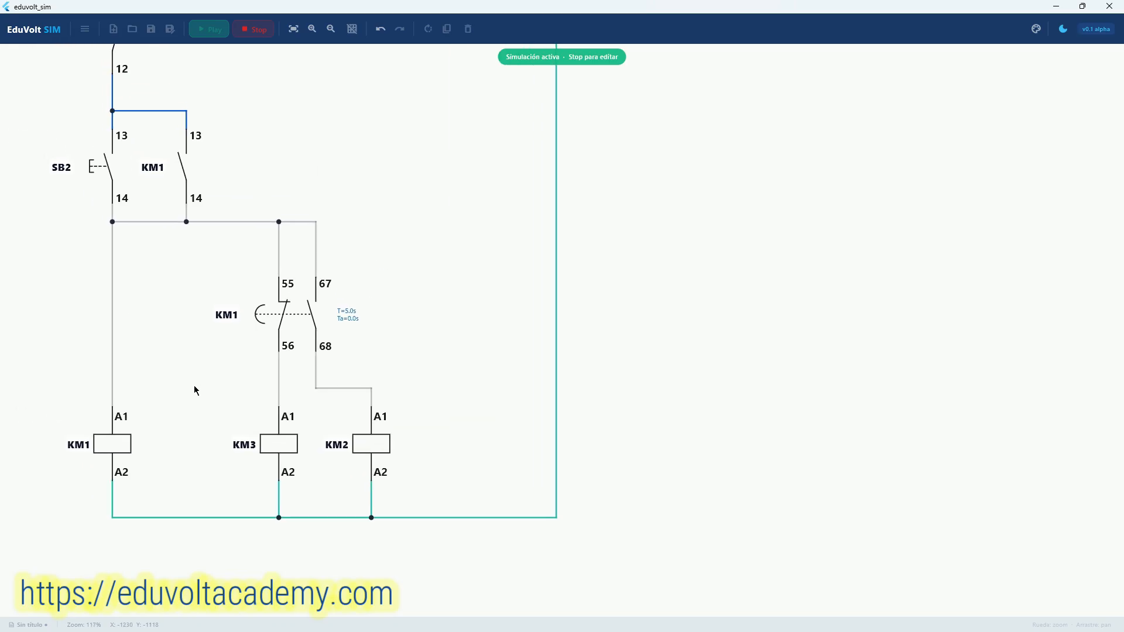
left_click(101, 173)
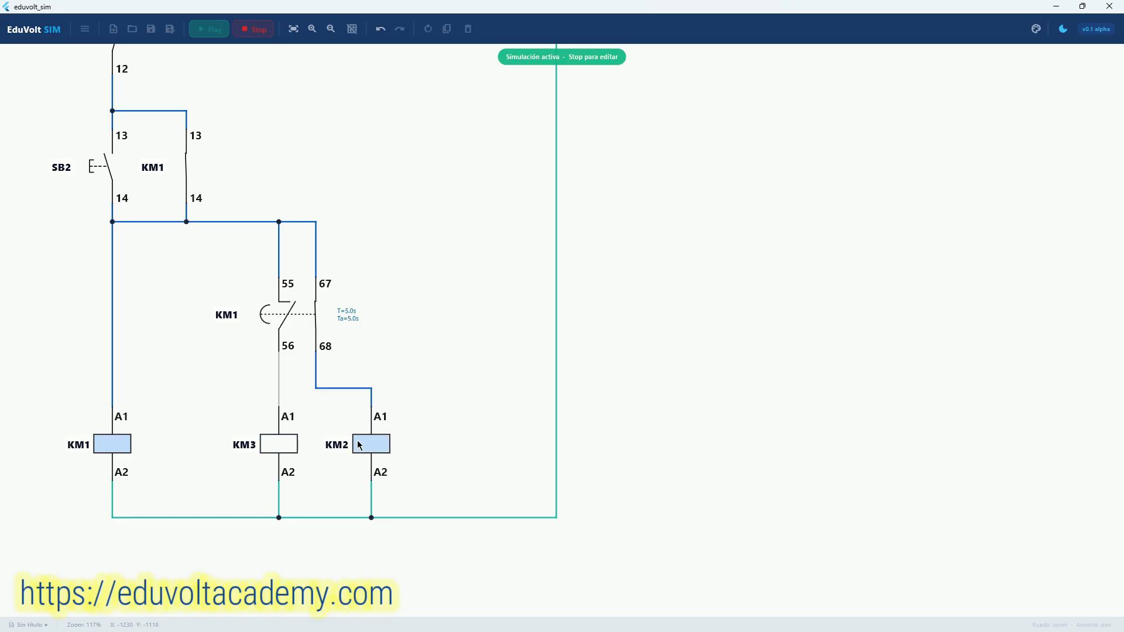
Actuate stop button SB1 to de-energize the control circuit
scroll(351, 372, "up", 2)
left_click_drag(349, 368, 378, 489)
left_click(91, 94)
Restart the control circuit with SB2 and examine how the timed KM1 contacts switch coils KM3 and KM2
left_click_drag(163, 284, 93, 212)
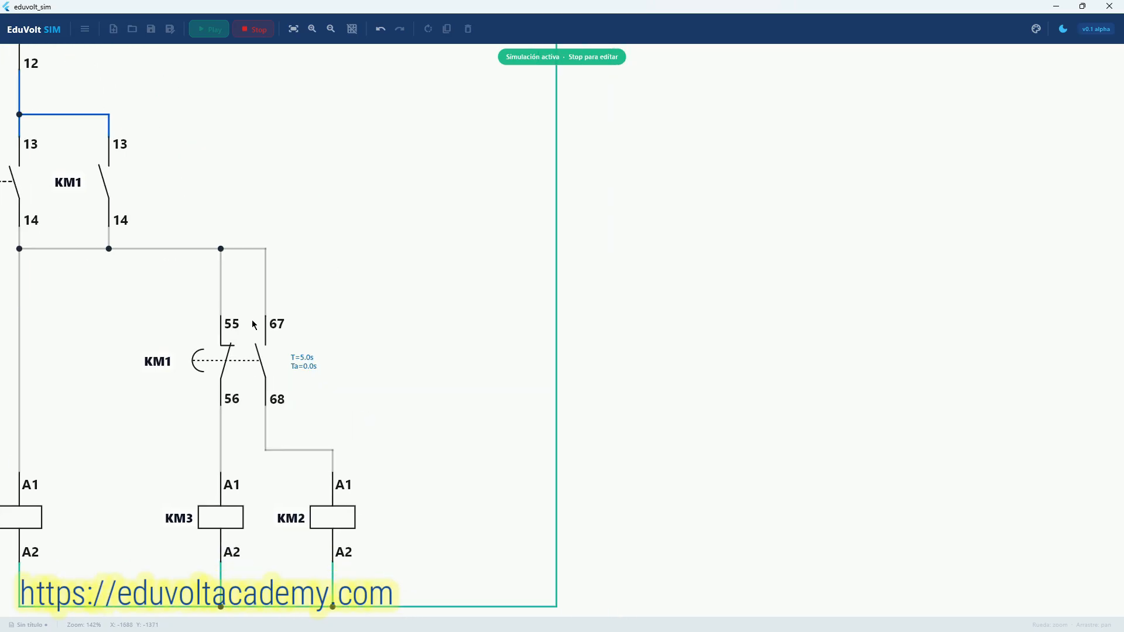
scroll(211, 315, "down", 2)
scroll(247, 348, "up", 3)
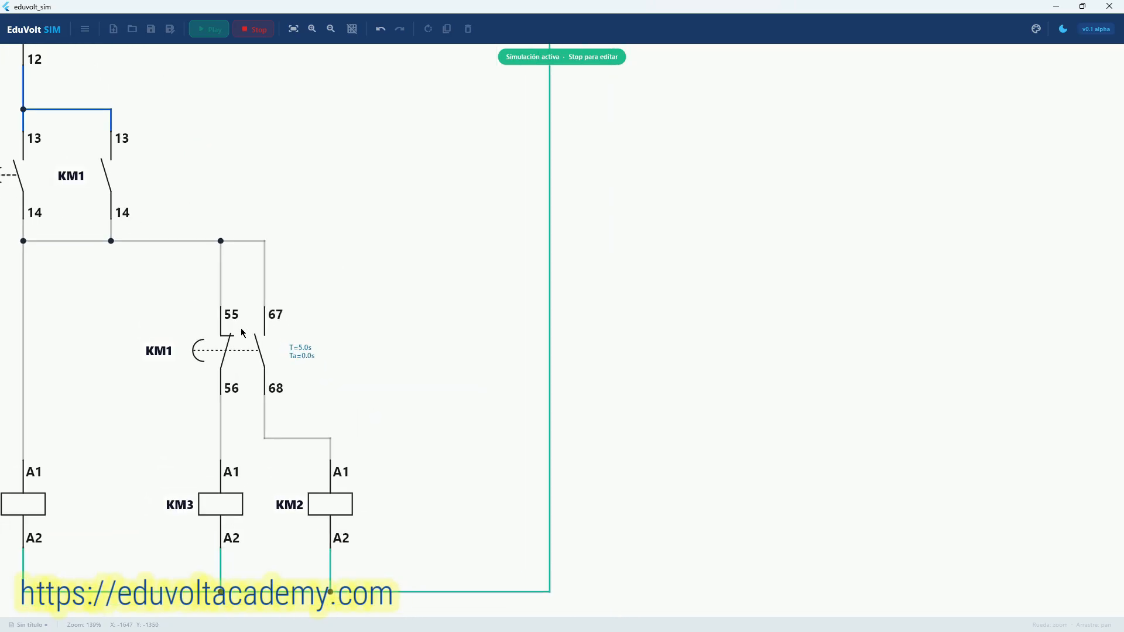
left_click_drag(246, 338, 210, 363)
left_click(55, 167)
scroll(209, 363, "up", 1)
scroll(209, 363, "up", 2)
left_click_drag(282, 418, 286, 384)
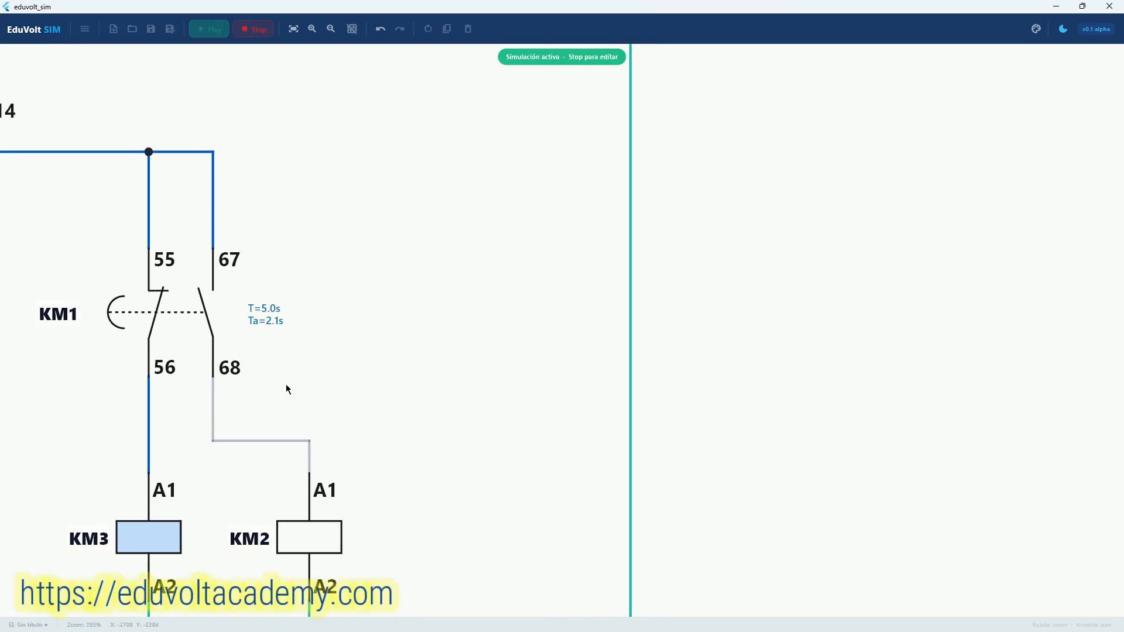
scroll(279, 325, "down", 1)
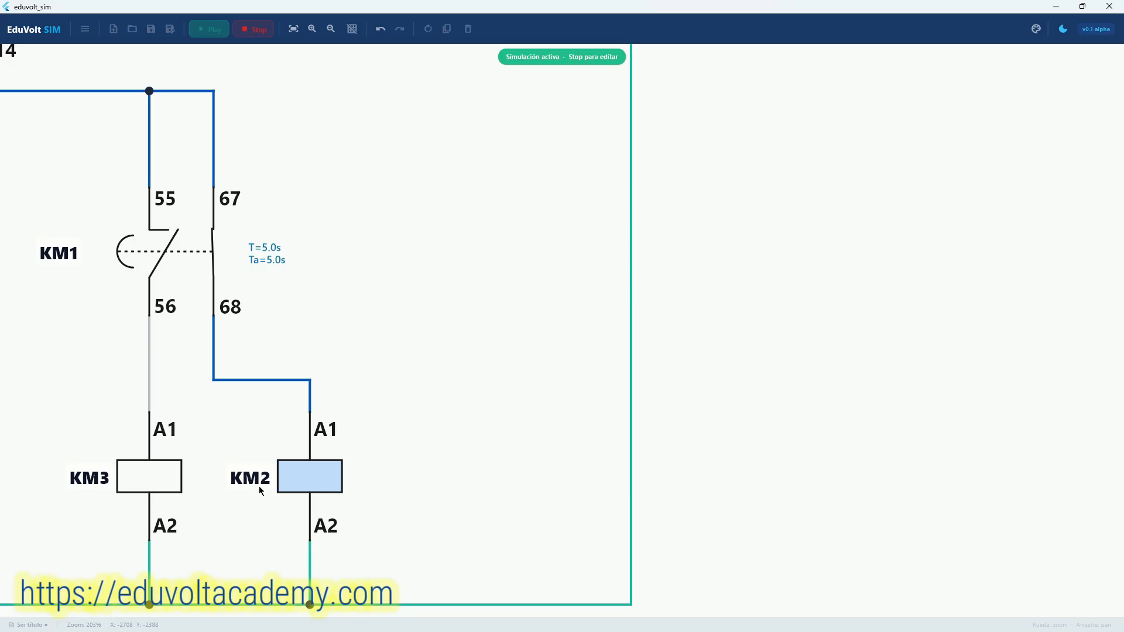
scroll(213, 311, "down", 3)
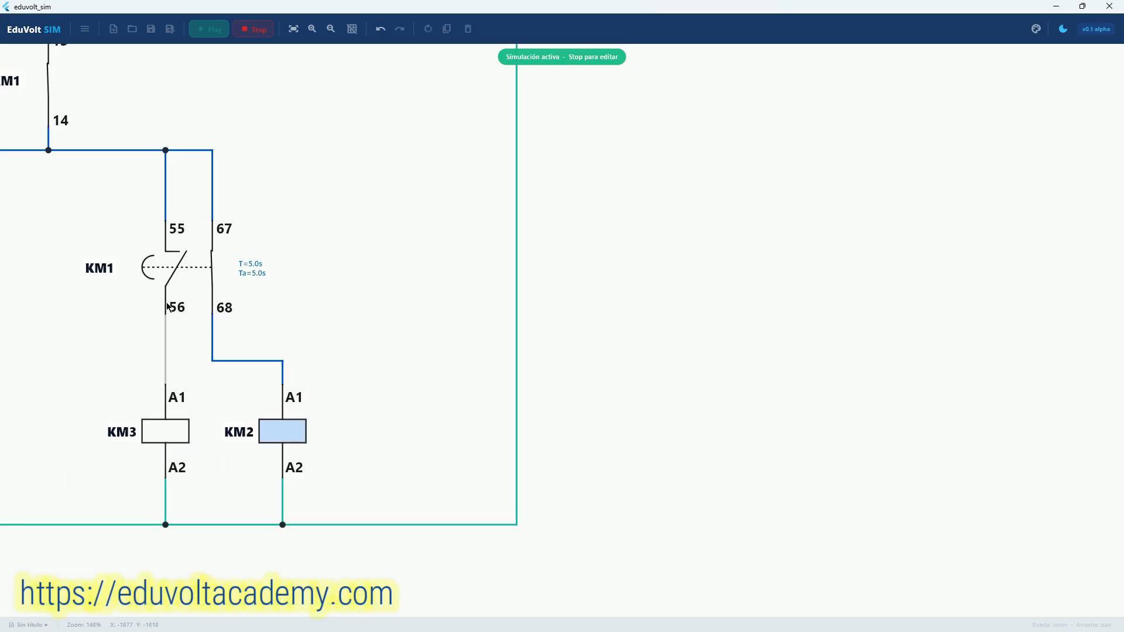
Stop the running control circuit with SB1 and bring the power circuit into view
left_click_drag(168, 306, 337, 419)
left_click_drag(134, 196, 151, 418)
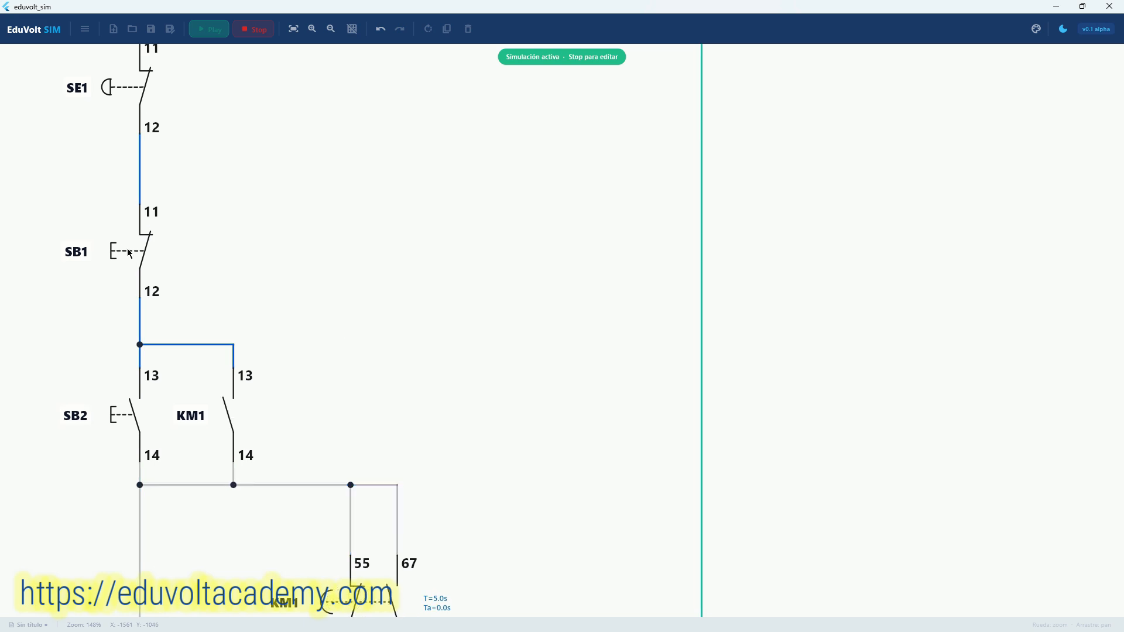
scroll(126, 293, "down", 2)
scroll(103, 330, "down", 2)
left_click_drag(103, 330, 407, 492)
scroll(407, 492, "down", 1)
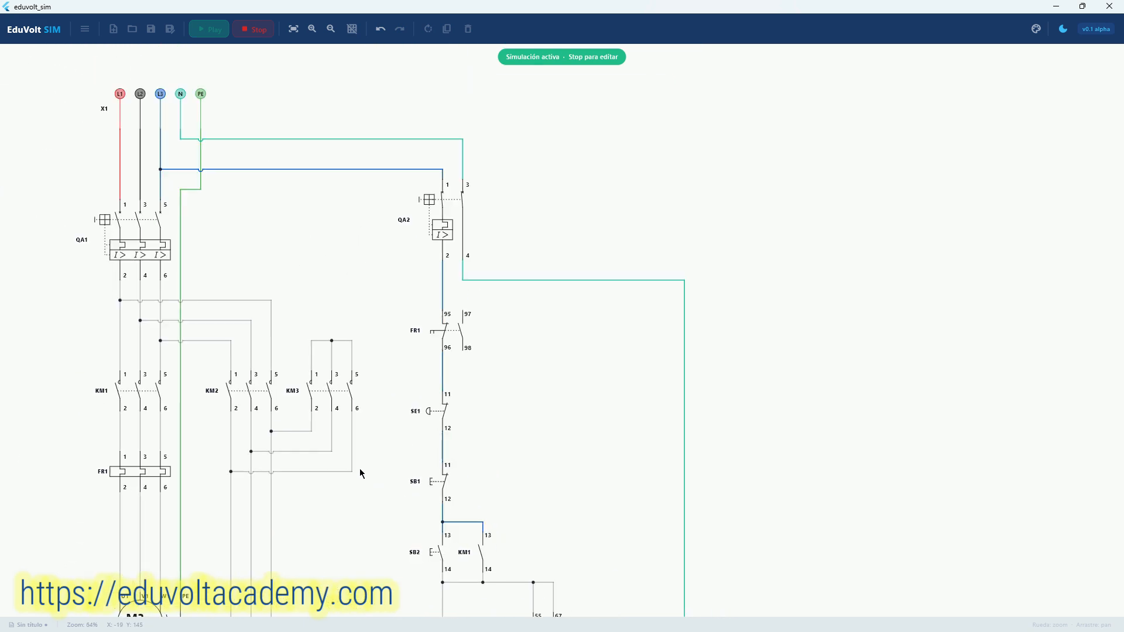
Close breaker QA1 to supply the three-phase power circuit of contactors KM1 and KM2
scroll(142, 400, "up", 4)
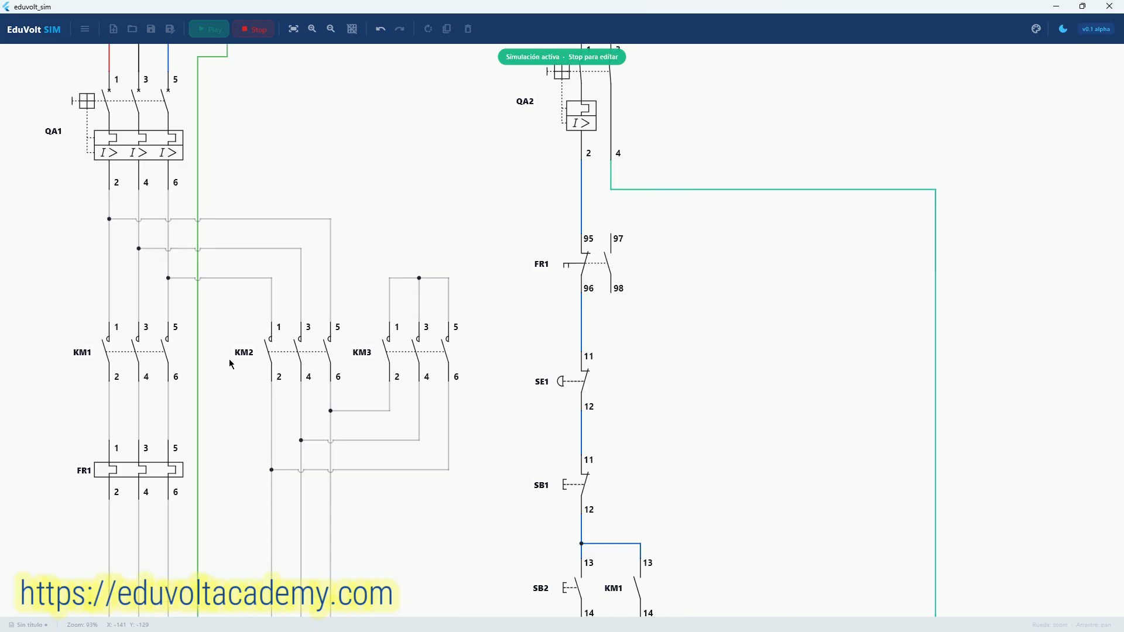
scroll(331, 369, "down", 2)
left_click_drag(344, 378, 288, 324)
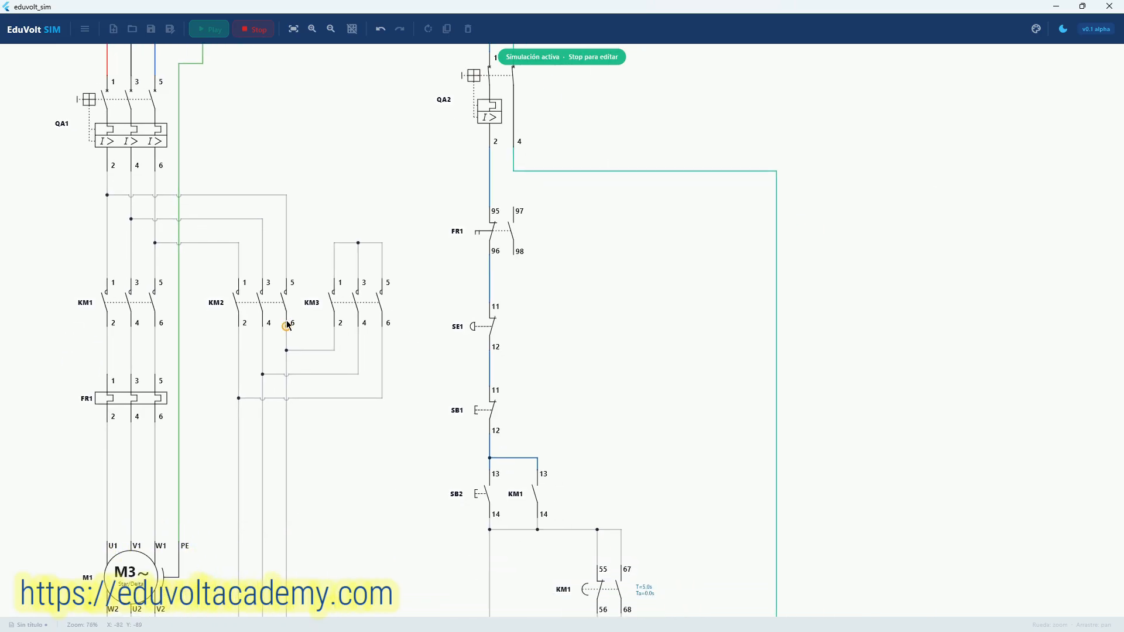
left_click(139, 132)
left_click_drag(263, 278, 257, 181)
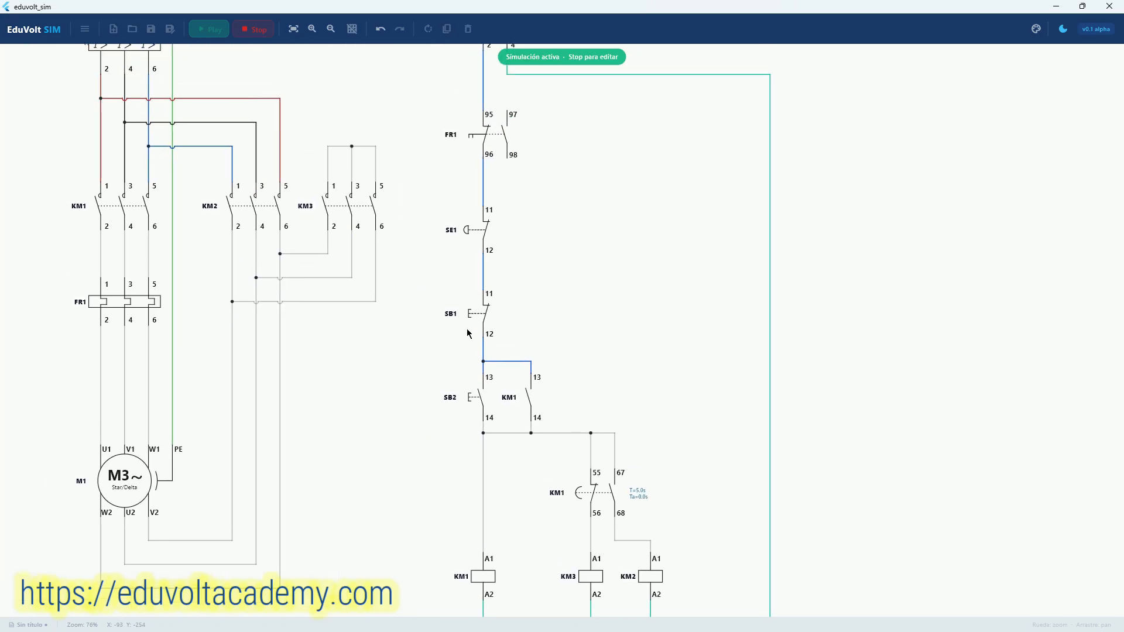
Start motor M1 with SB2 and examine its star-to-delta changeover together with the KM2 and KM3 power contacts
left_click(474, 398)
scroll(125, 502, "up", 5)
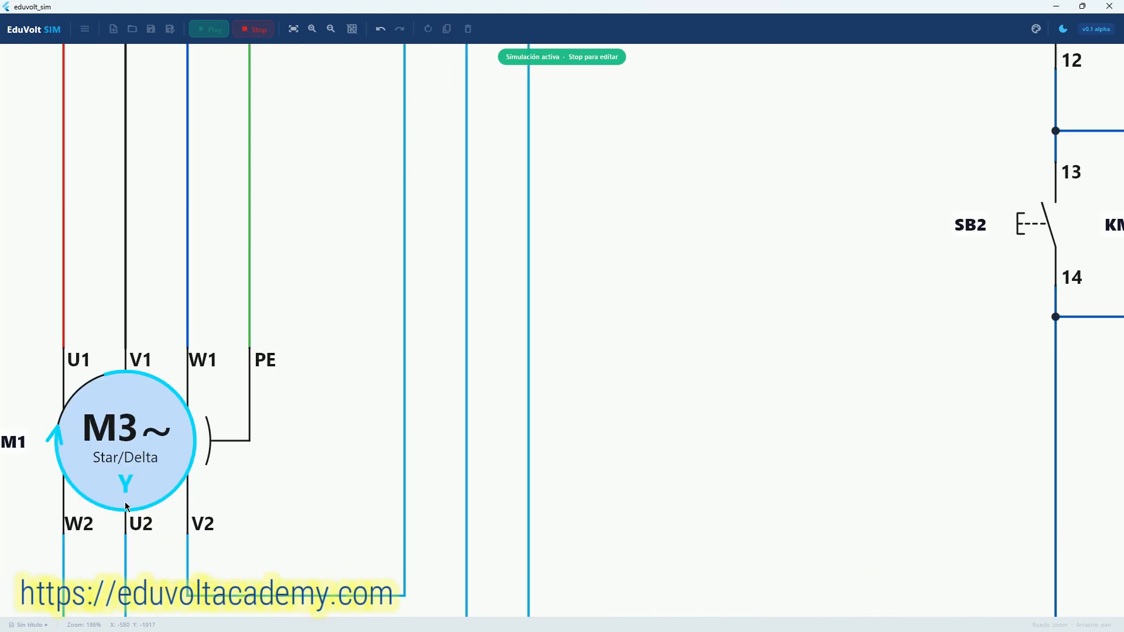
scroll(119, 479, "down", 6)
scroll(129, 442, "up", 4)
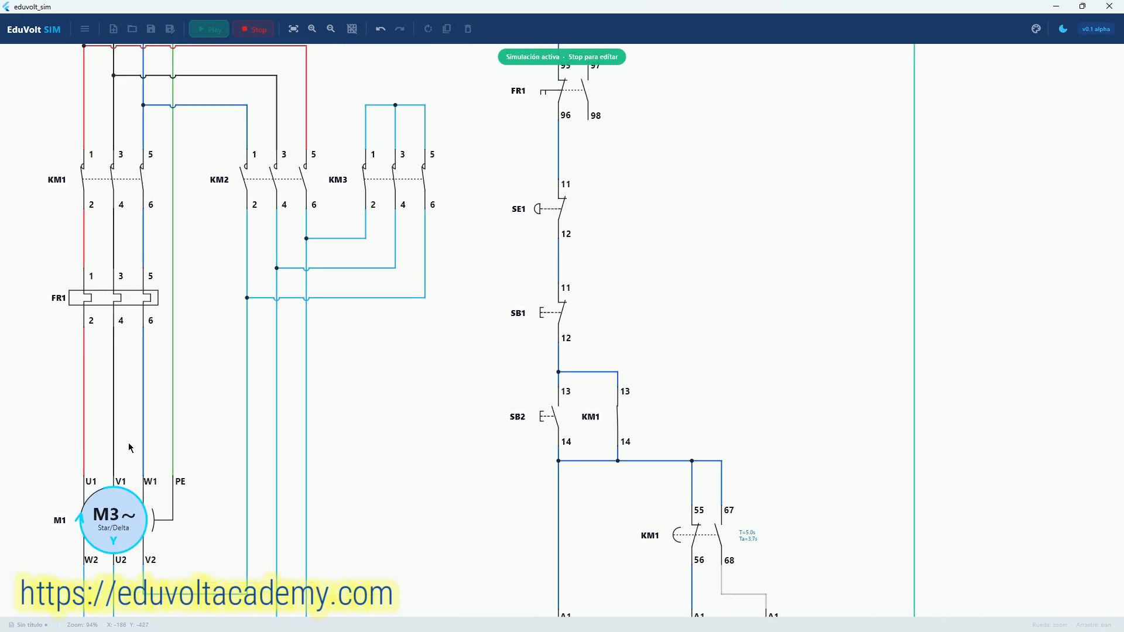
scroll(124, 452, "down", 1)
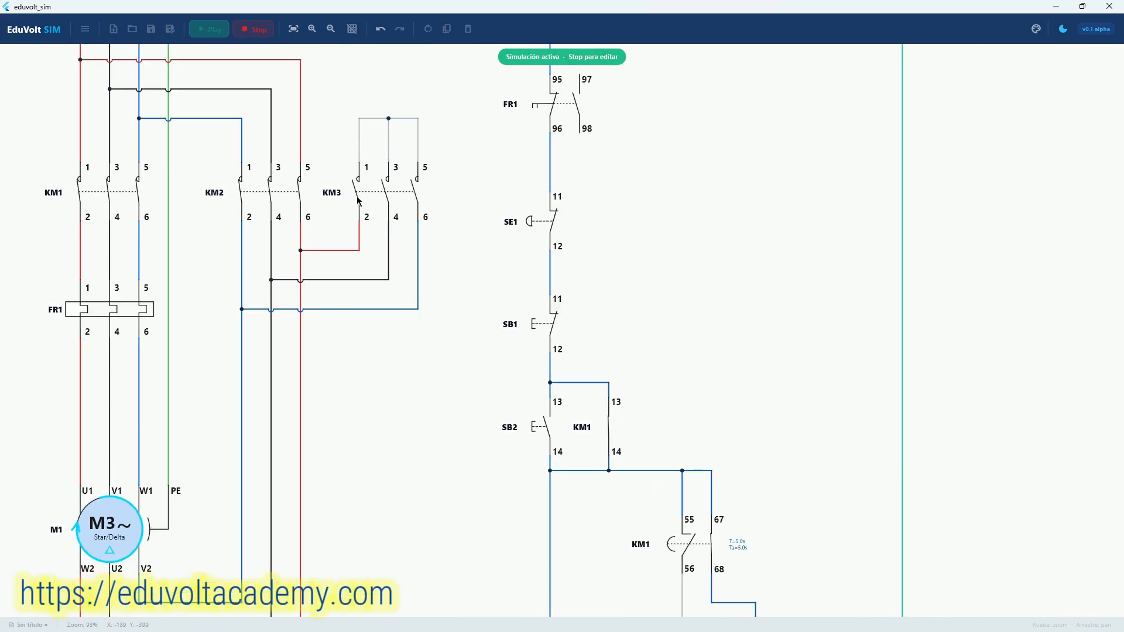
scroll(144, 444, "up", 5)
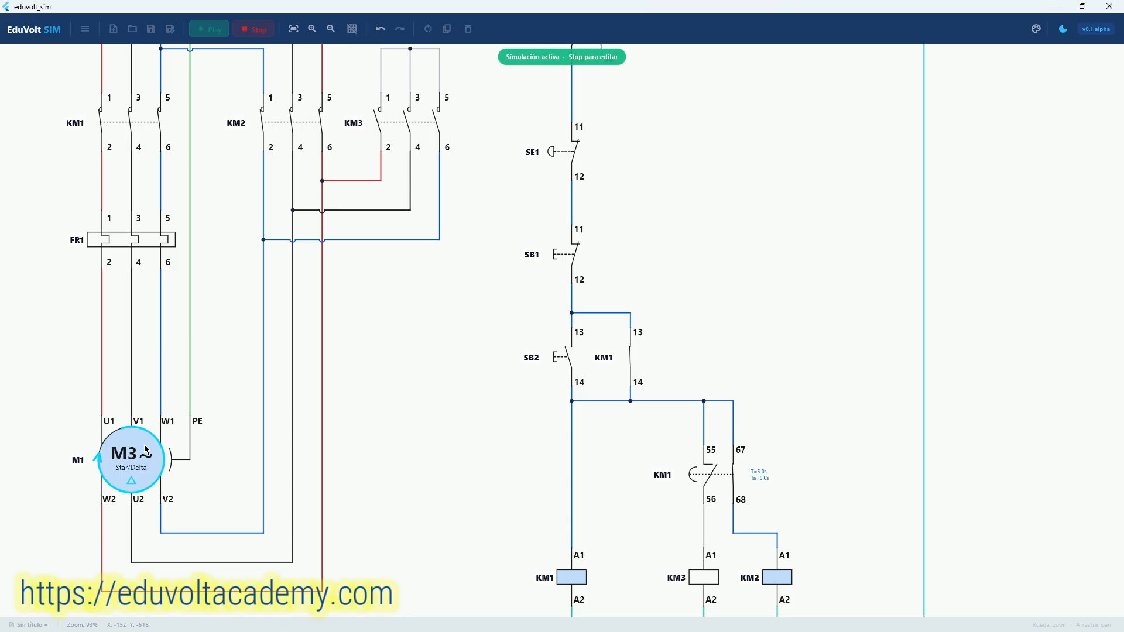
scroll(106, 497, "up", 4)
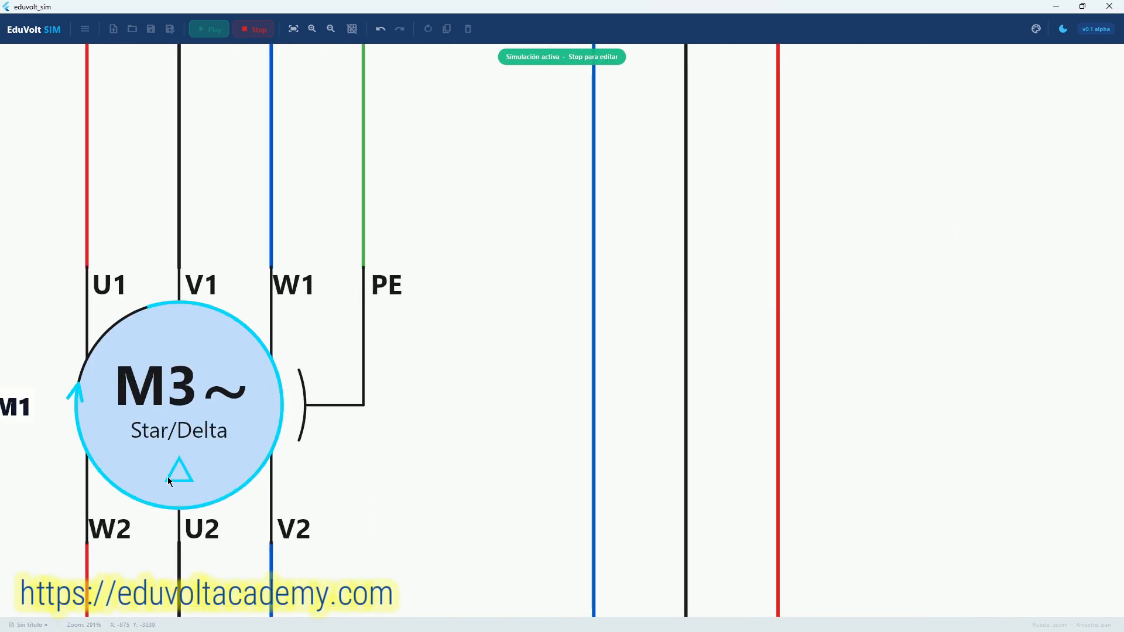
scroll(168, 477, "down", 8)
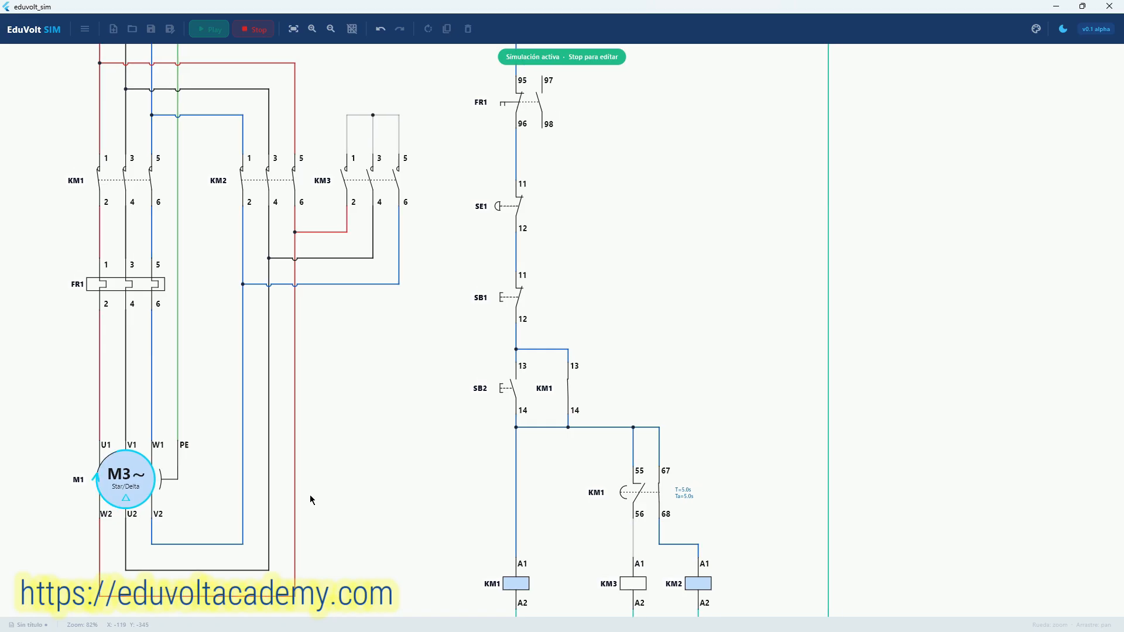
Stop motor M1 with SB1, restart it with SB2 and examine its changeover to delta
left_click_drag(501, 397, 278, 422)
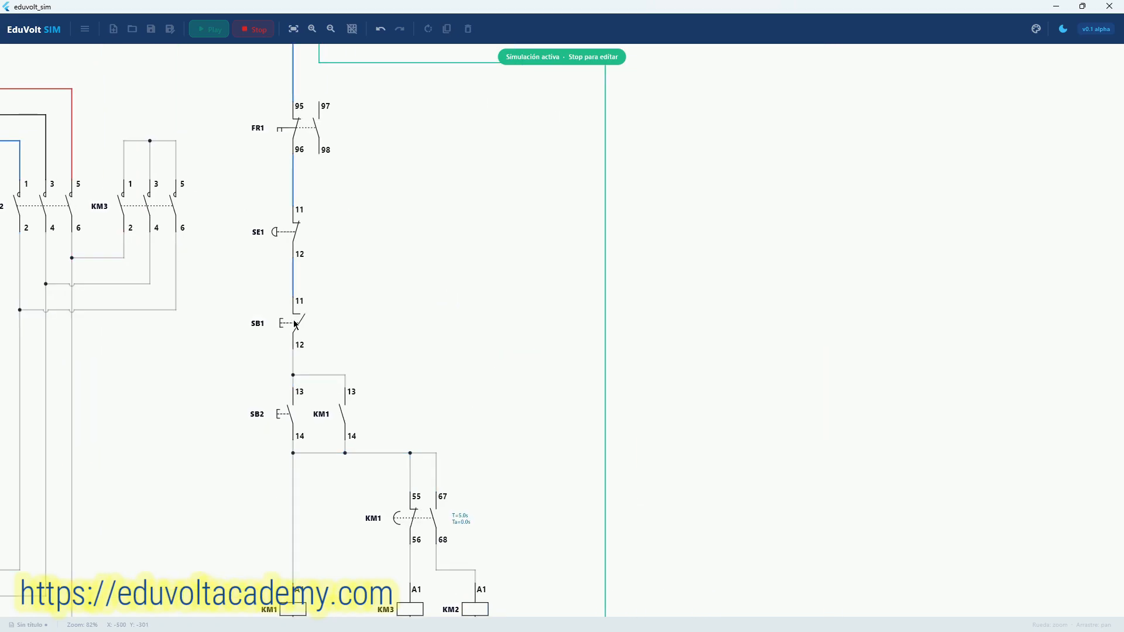
left_click_drag(199, 419, 332, 421)
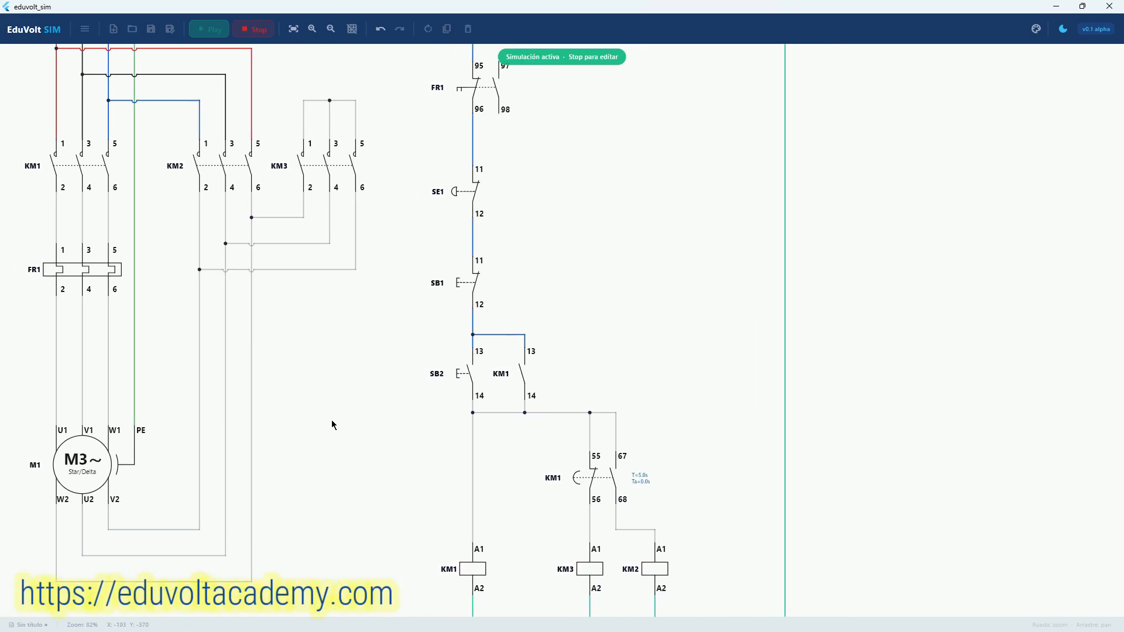
left_click(460, 378)
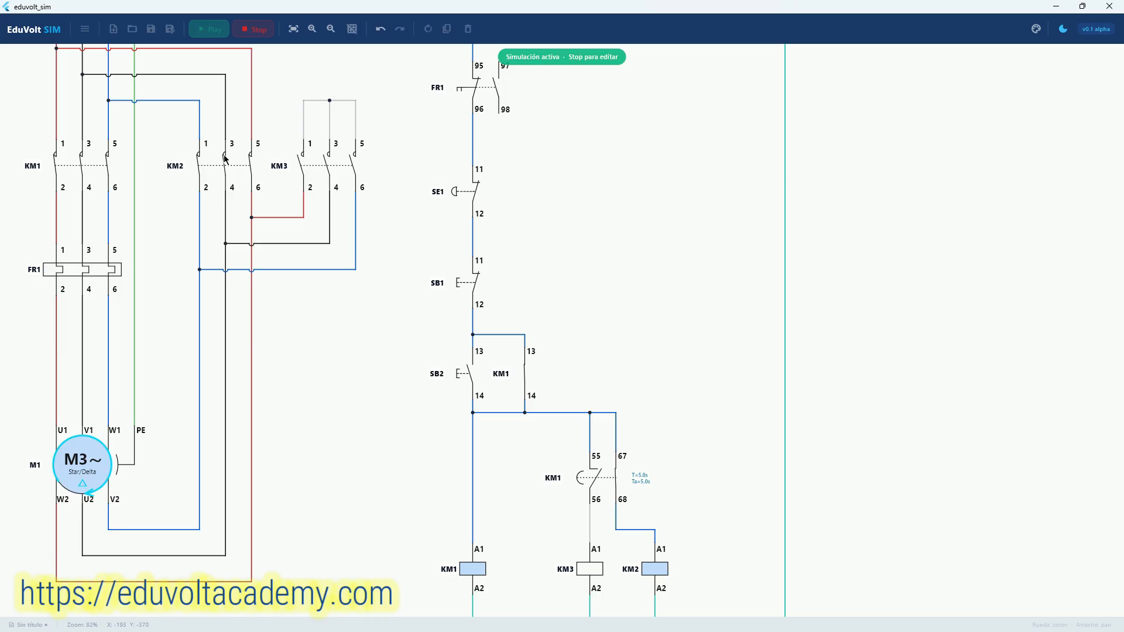
Trigger emergency stop SE1 while the motor is running and examine its effect on the control and power circuits
left_click_drag(466, 353, 210, 370)
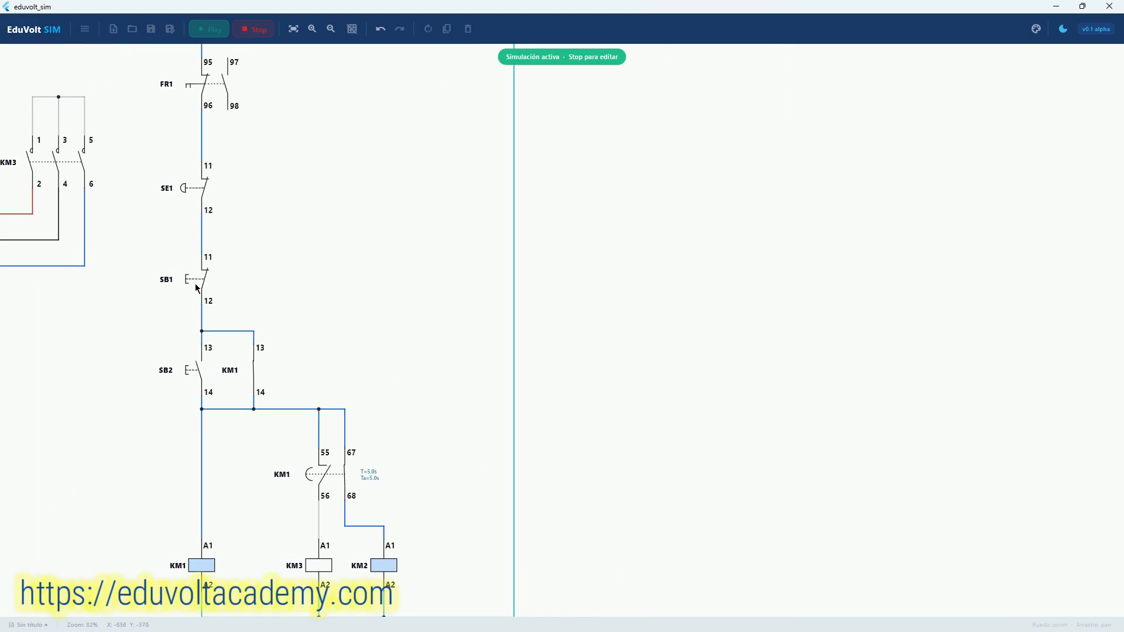
left_click(188, 195)
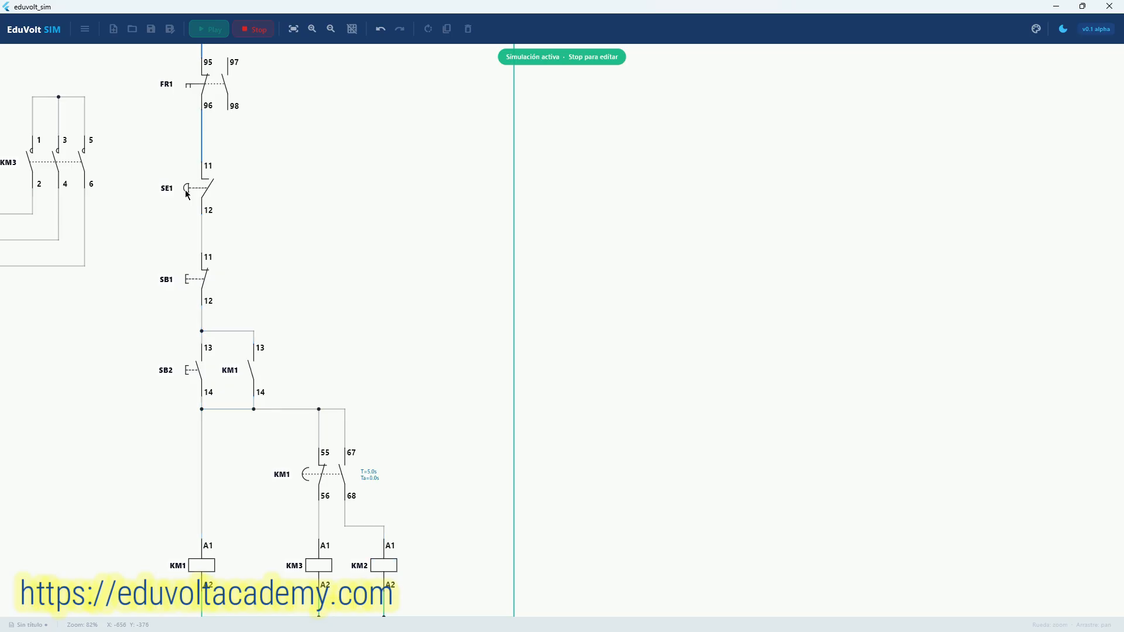
scroll(189, 276, "down", 1)
left_click_drag(127, 400, 280, 465)
scroll(339, 467, "down", 2)
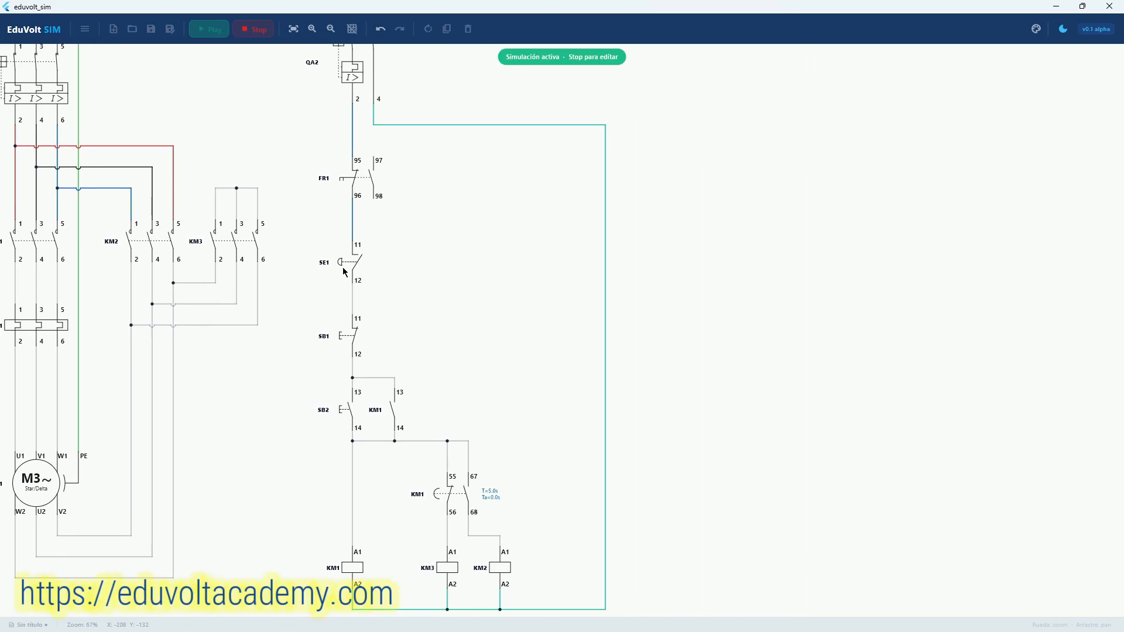
left_click_drag(343, 269, 233, 245)
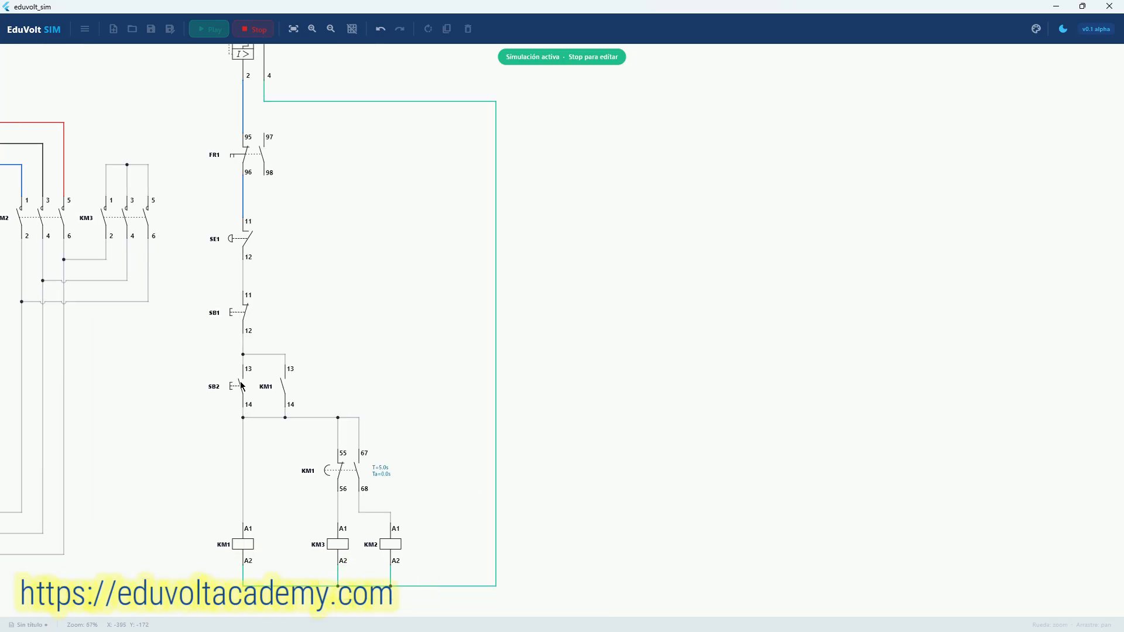
Reset emergency stop SE1 and restart the star-delta sequence of motor M1 with SB2
scroll(241, 386, "up", 5)
left_click_drag(211, 170, 212, 203)
left_click(236, 188)
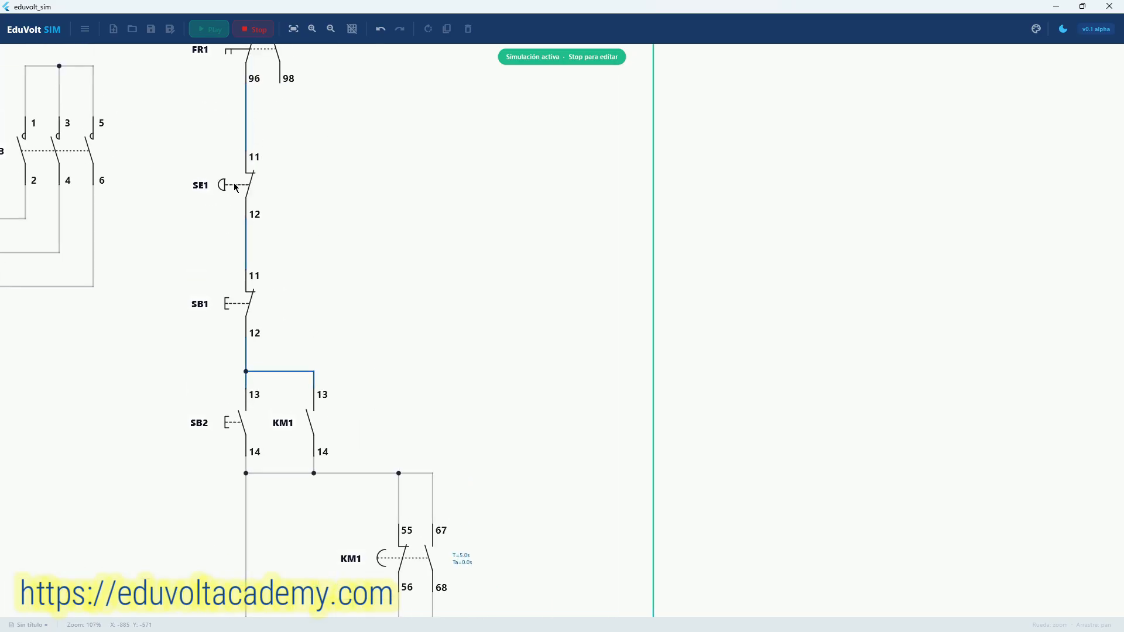
left_click(241, 408)
scroll(241, 410, "down", 4)
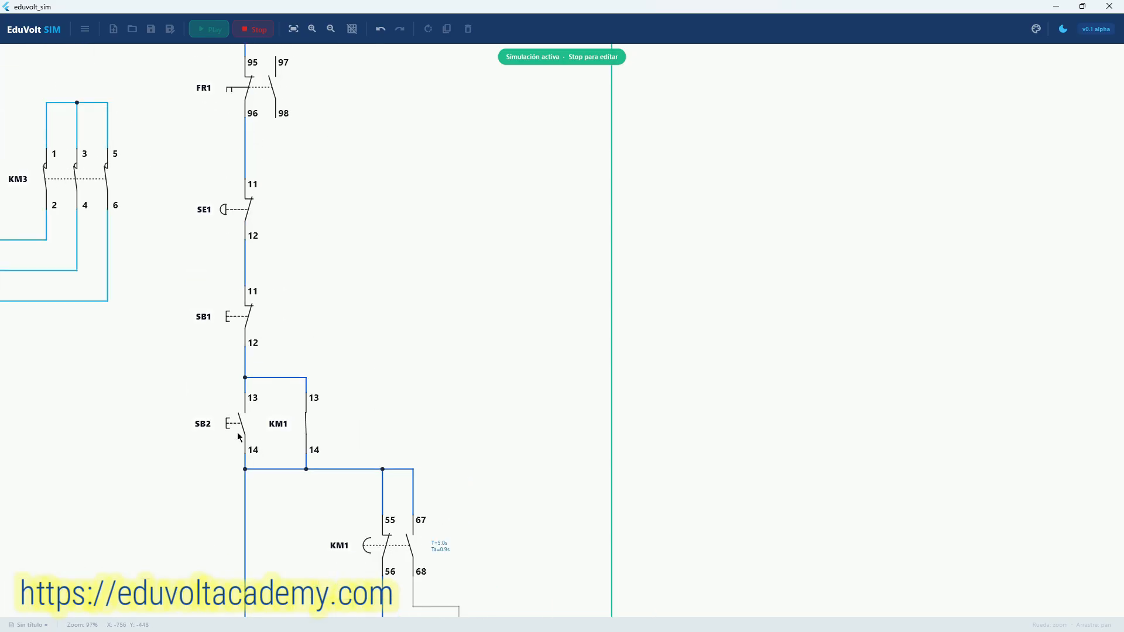
left_click_drag(186, 440, 333, 474)
scroll(124, 526, "up", 2)
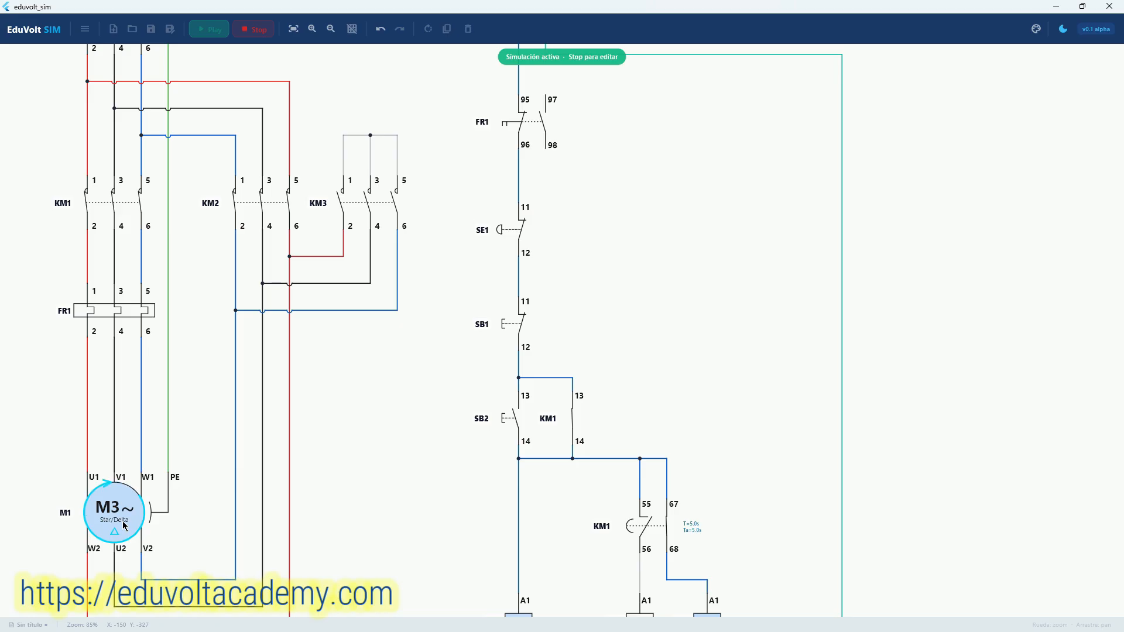
Examine the running motor M1 in delta with its KM1 and KM2 power contacts and overload relay FR1
scroll(123, 527, "down", 3)
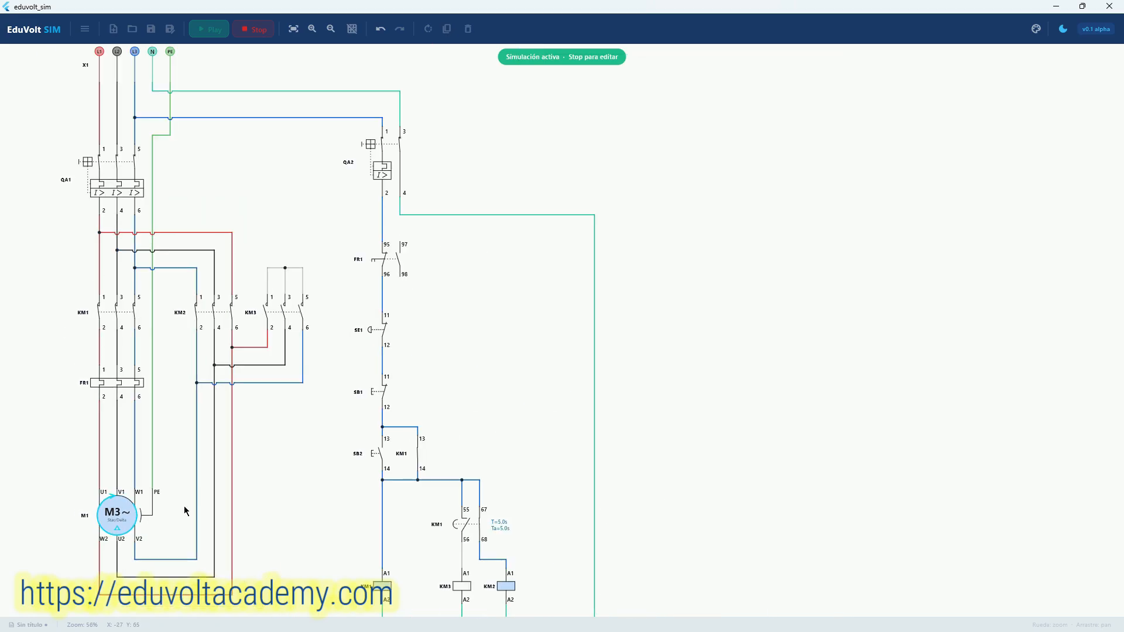
left_click_drag(272, 490, 257, 485)
scroll(128, 524, "up", 5)
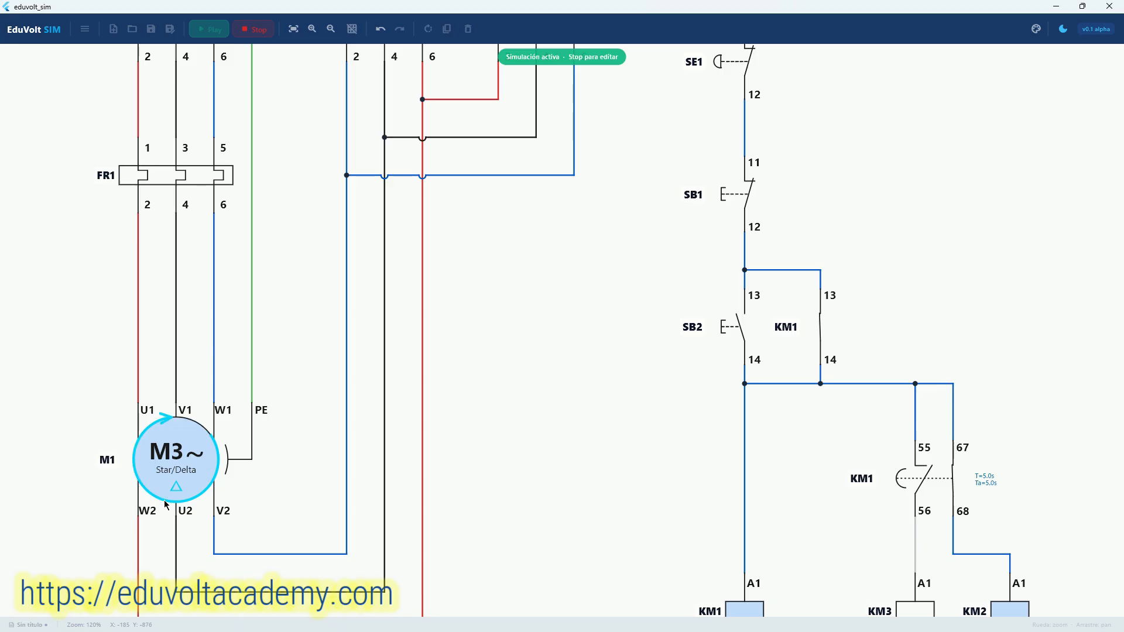
left_click_drag(243, 277, 241, 419)
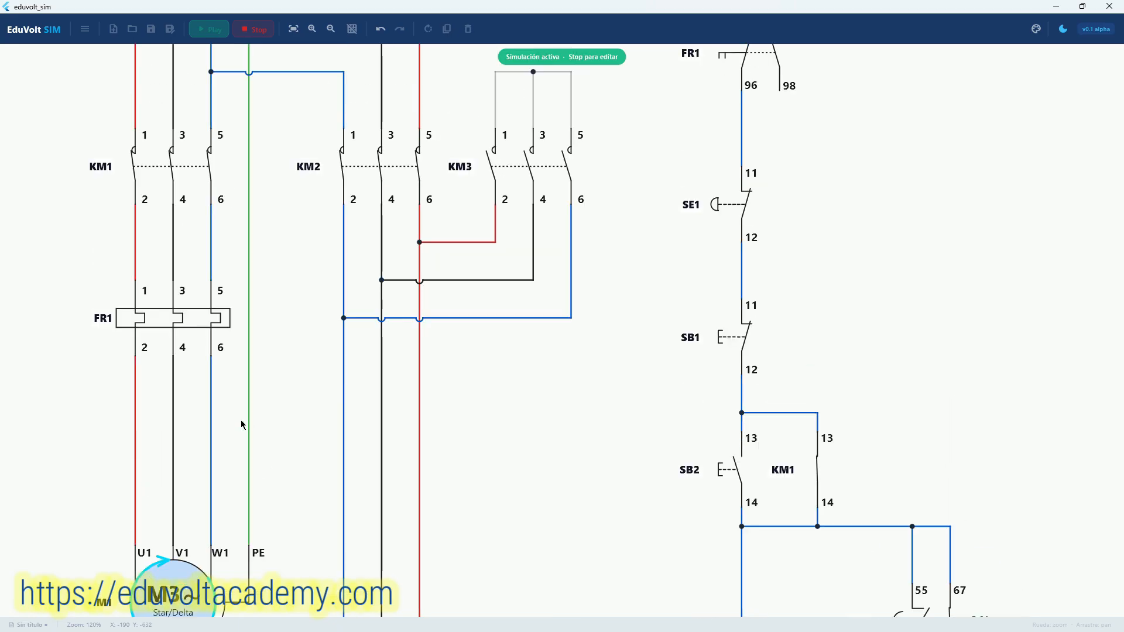
scroll(124, 256, "down", 2)
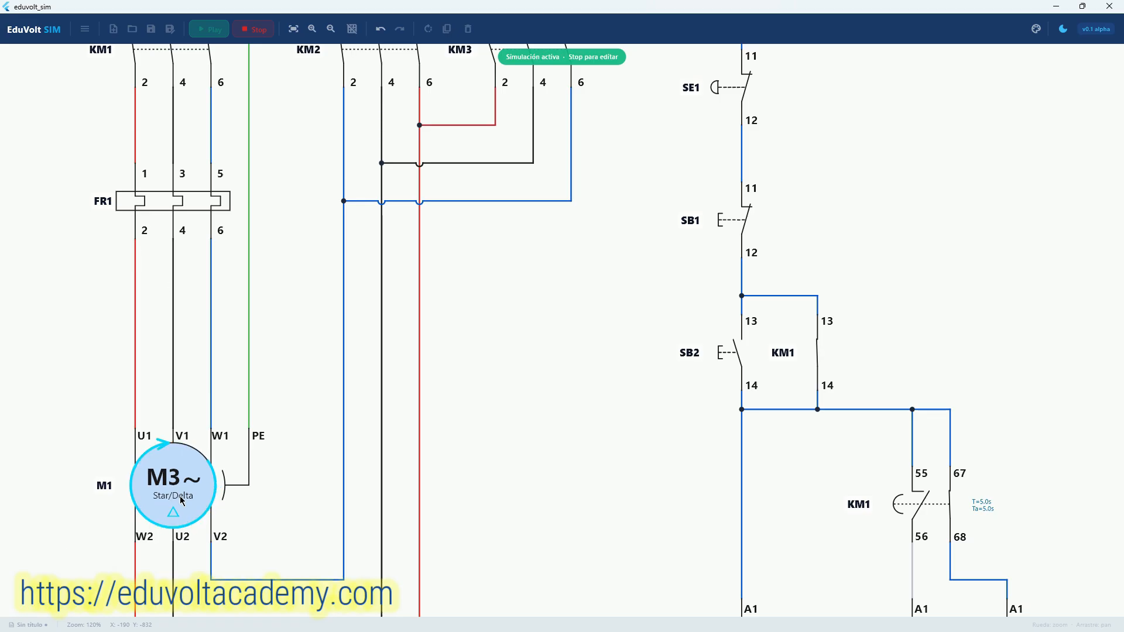
left_click_drag(184, 389, 131, 491)
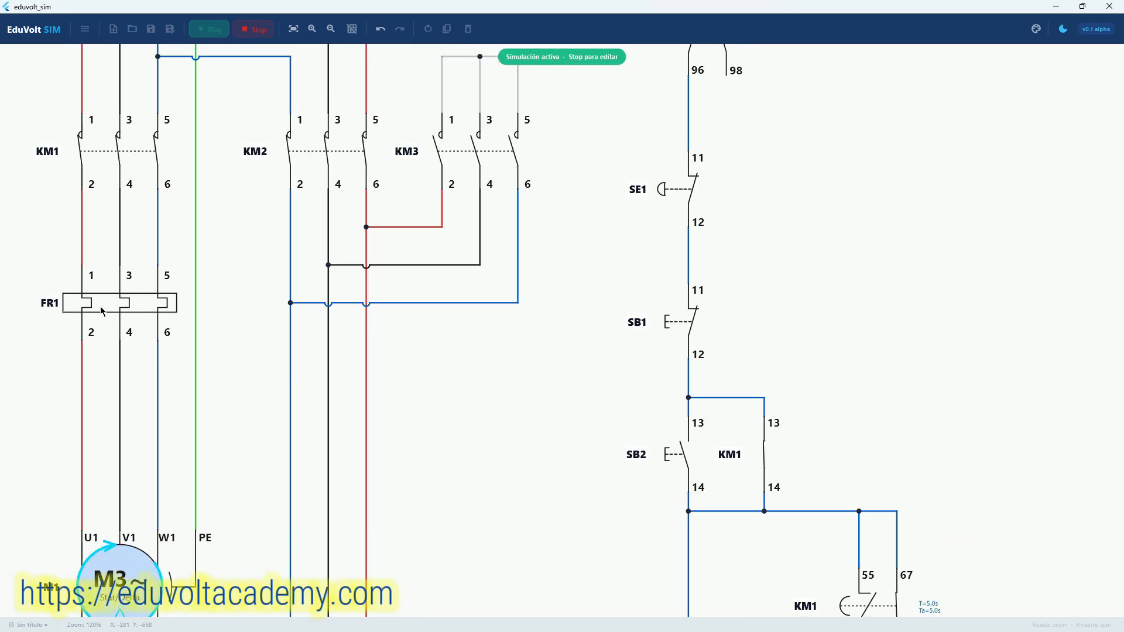
scroll(102, 316, "down", 5)
scroll(101, 312, "down", 3)
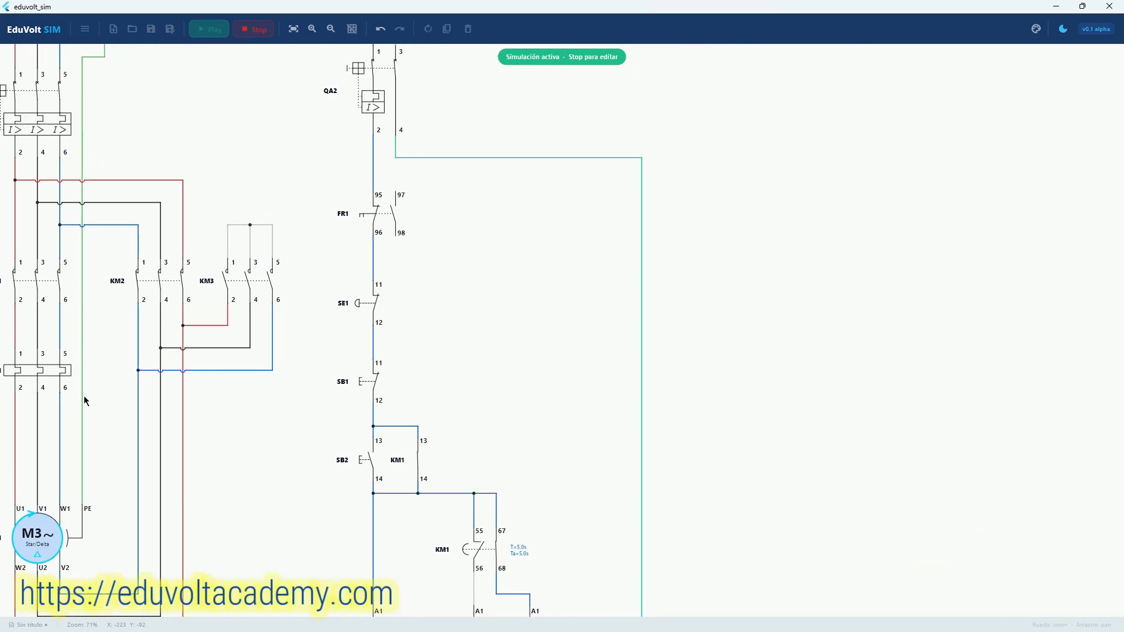
Examine overload relay FR1's auxiliary contacts 95-96 and 97-98 in the control circuit
scroll(108, 364, "up", 5)
scroll(118, 366, "down", 3)
left_click_drag(276, 293, 25, 476)
scroll(206, 406, "up", 9)
left_click_drag(244, 391, 179, 392)
scroll(120, 380, "up", 3)
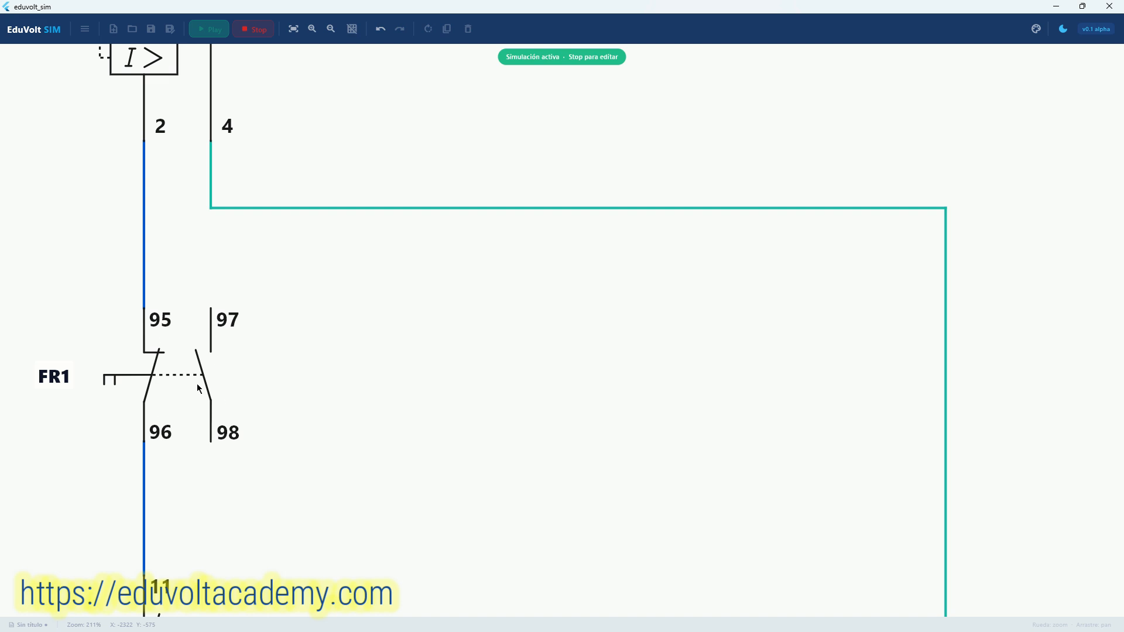
Trip overload relay FR1 in the power circuit and examine its auxiliary contacts 95-96 and 97-98
scroll(208, 410, "down", 8)
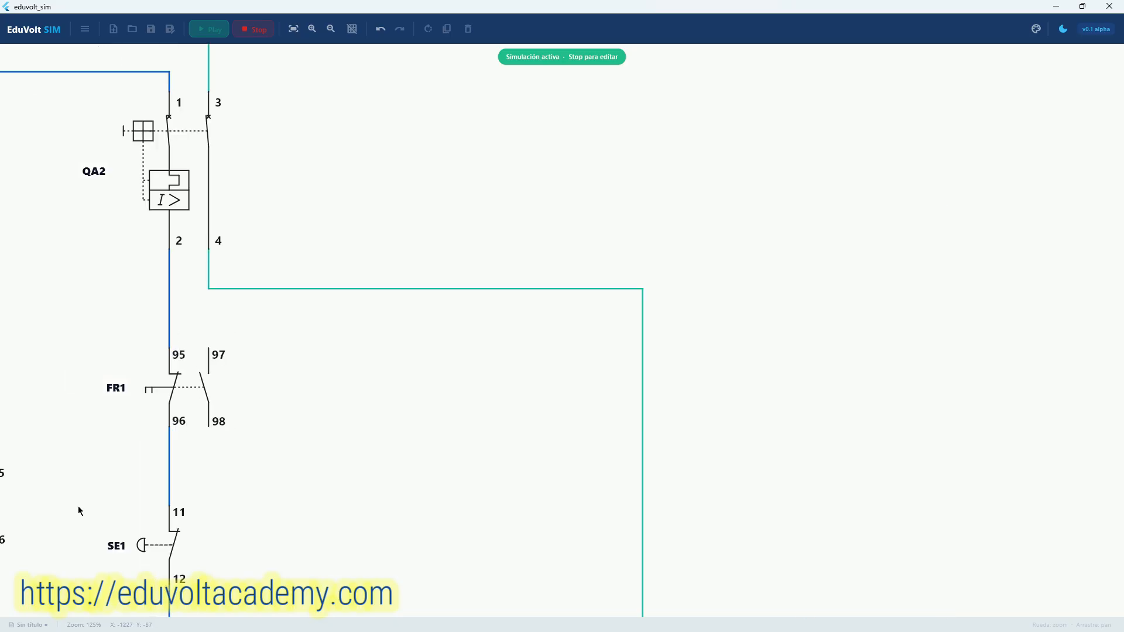
scroll(160, 471, "down", 2)
left_click_drag(160, 470, 208, 432)
scroll(207, 432, "up", 1)
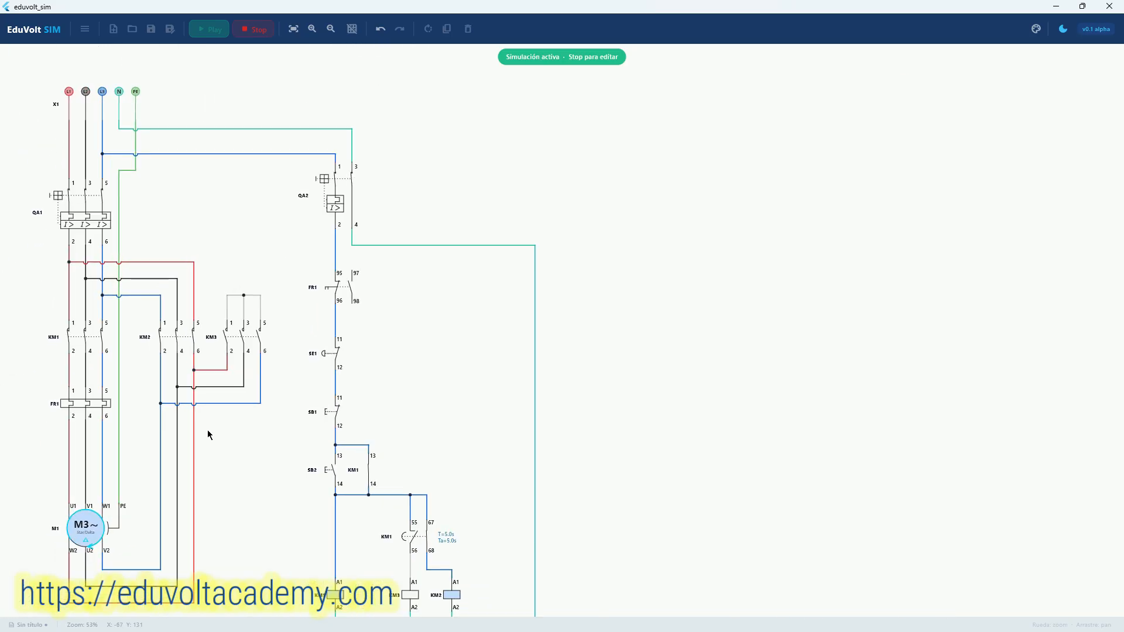
left_click(91, 411)
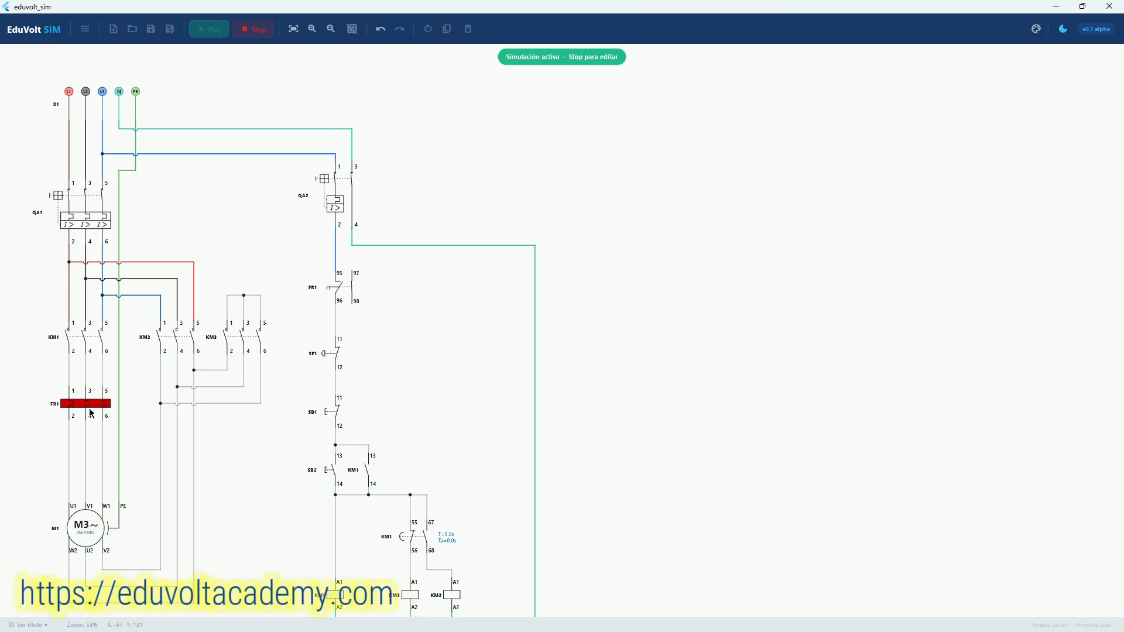
scroll(176, 372, "up", 6)
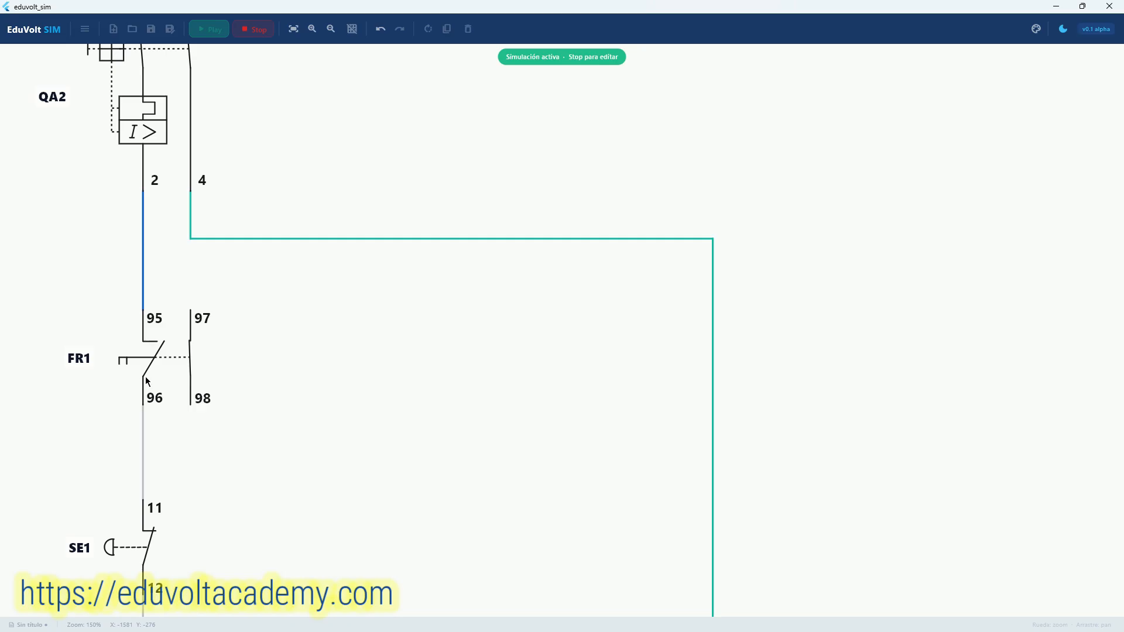
scroll(146, 377, "down", 14)
mouse_move(316, 402)
left_mouse_down()
mouse_move(61, 422)
mouse_move(293, 597)
left_mouse_up()
mouse_move(188, 258)
left_mouse_down()
mouse_move(246, 588)
mouse_move(244, 521)
left_mouse_up()
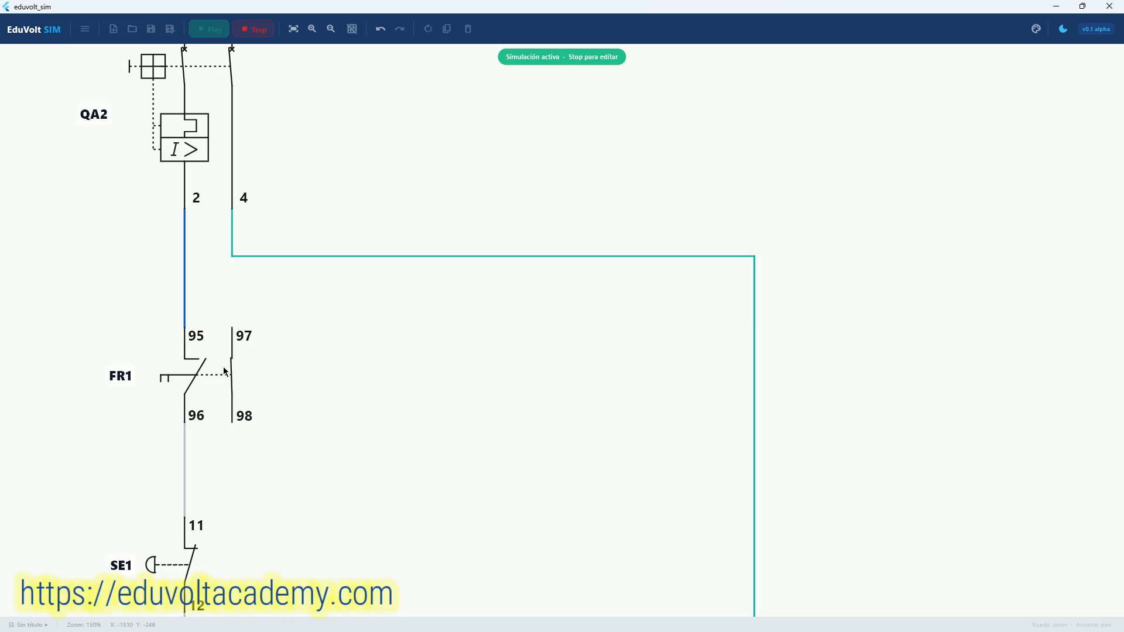
scroll(224, 388, "up", 4)
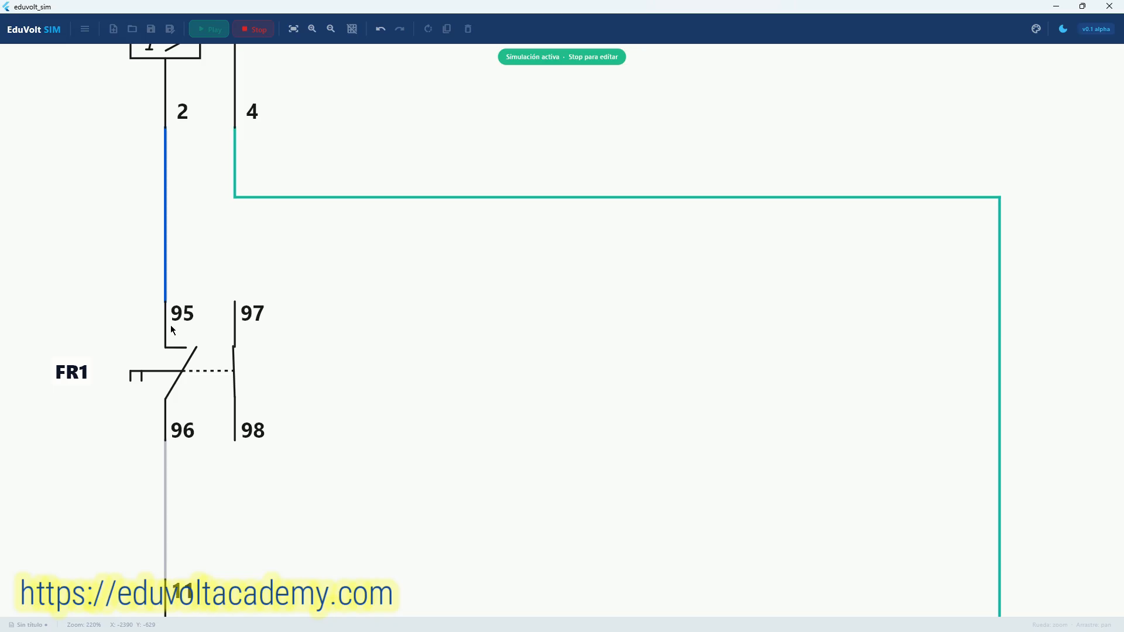
Stop the simulation and bring the KM1, KM3 and KM2 coils into view for editing
left_click(255, 29)
scroll(298, 212, "down", 1)
scroll(297, 208, "down", 12)
scroll(324, 508, "up", 9)
left_click_drag(292, 435, 242, 418)
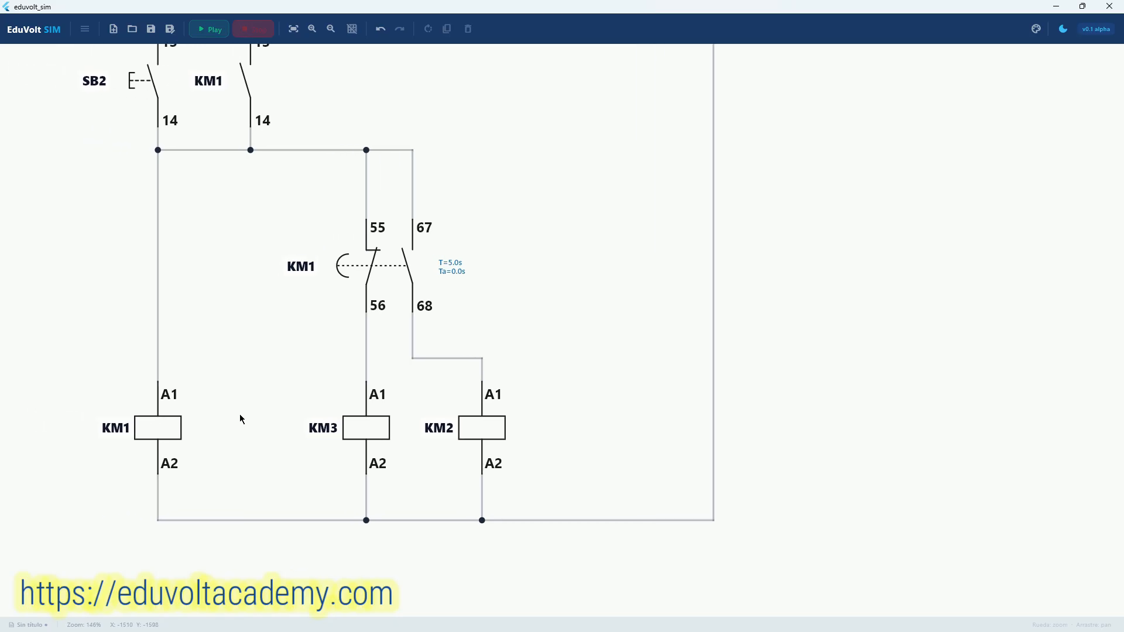
Examine the KM1, KM3 and KM2 coil branches and the free space around them for adding signal lamps
scroll(205, 433, "up", 3)
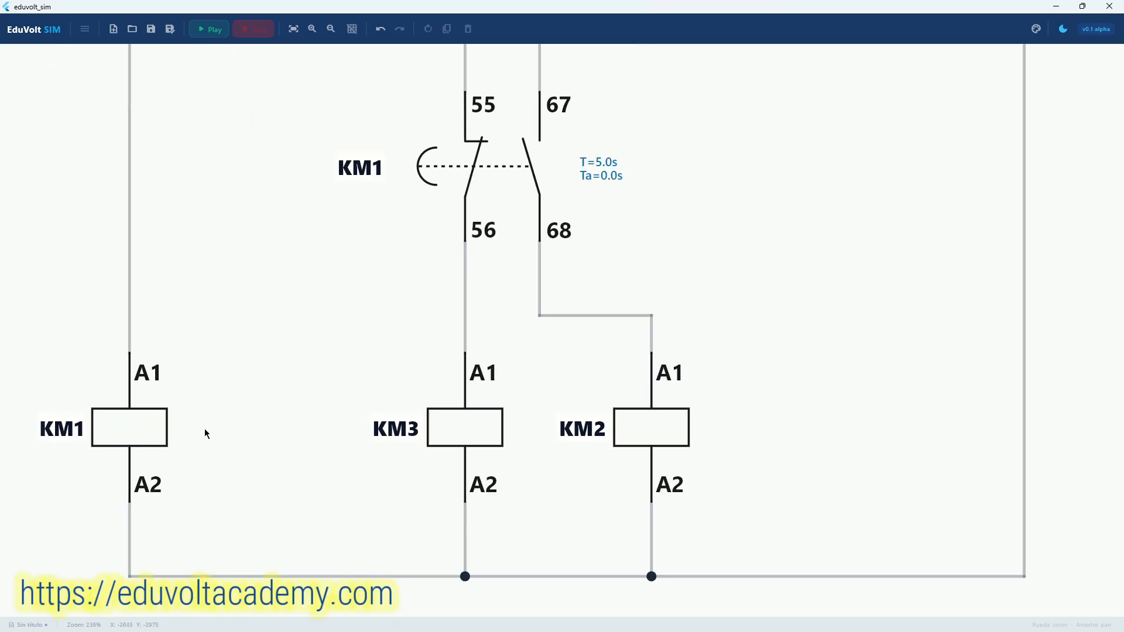
scroll(205, 428, "down", 4)
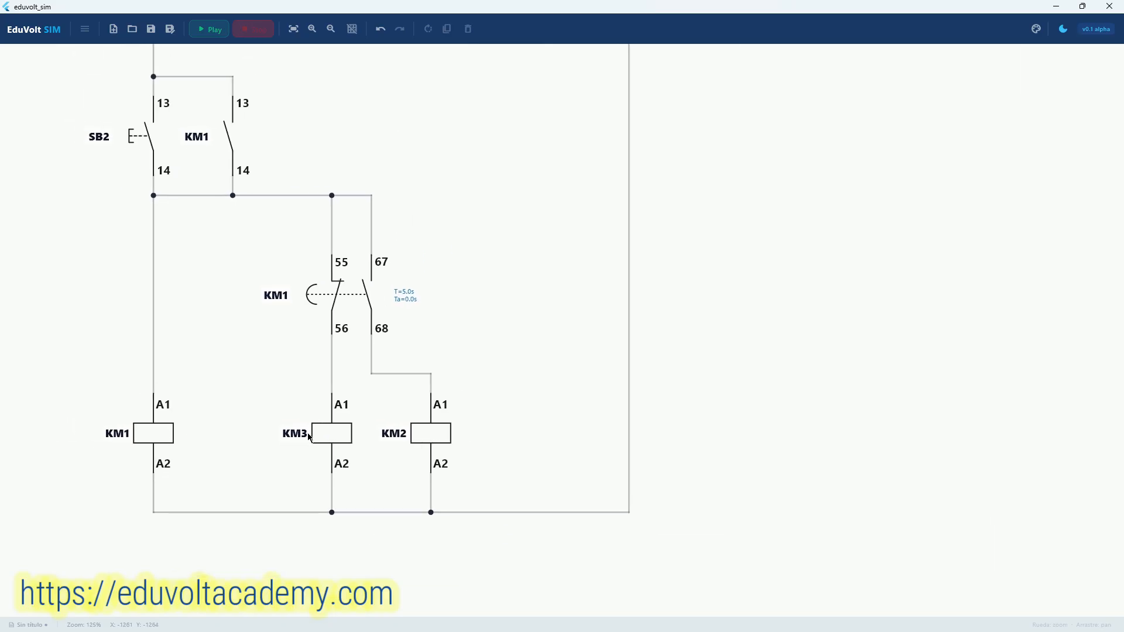
scroll(133, 452, "up", 4)
scroll(133, 451, "down", 3)
left_click_drag(120, 456, 200, 409)
scroll(377, 461, "up", 3)
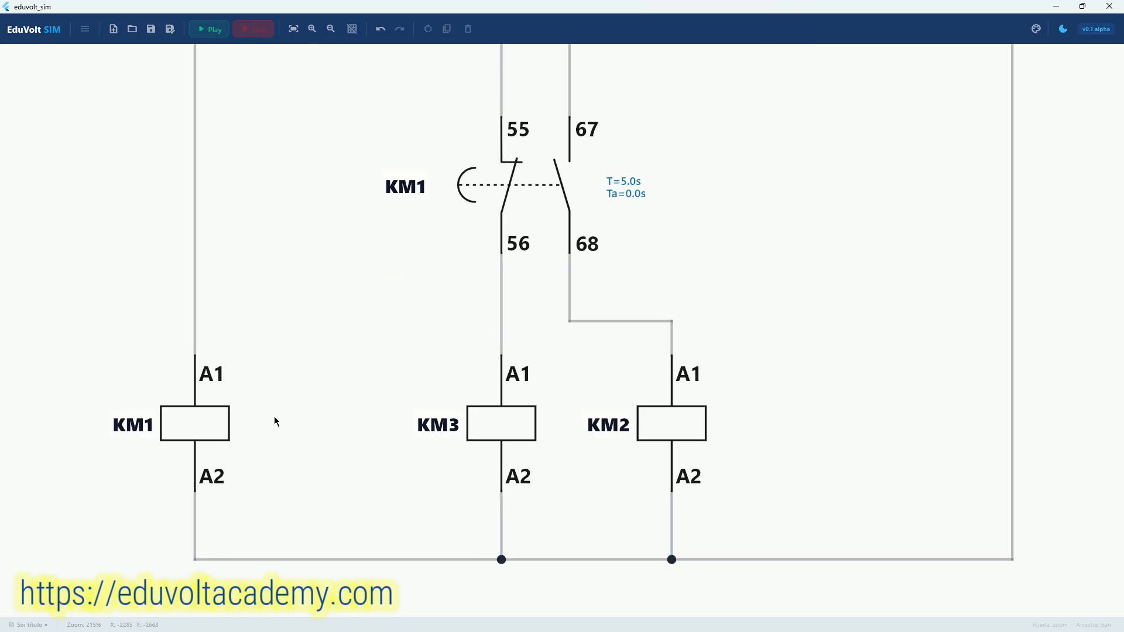
scroll(273, 416, "down", 3)
left_click_drag(343, 419, 129, 441)
left_click_drag(211, 354, 346, 575)
left_click_drag(170, 105, 221, 373)
scroll(195, 192, "up", 8)
scroll(199, 201, "down", 7)
left_click_drag(220, 526, 183, 369)
Place three LED pilot lamps level with the coils: one between KM1 and KM3, two to the right of KM2
left_click(85, 28)
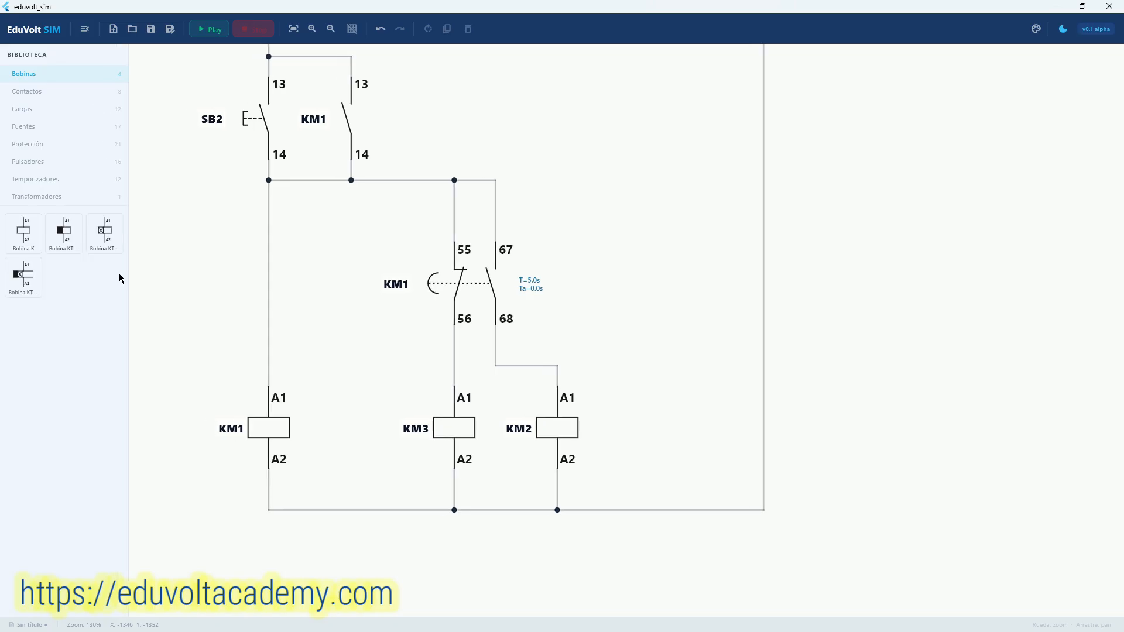
left_click(32, 111)
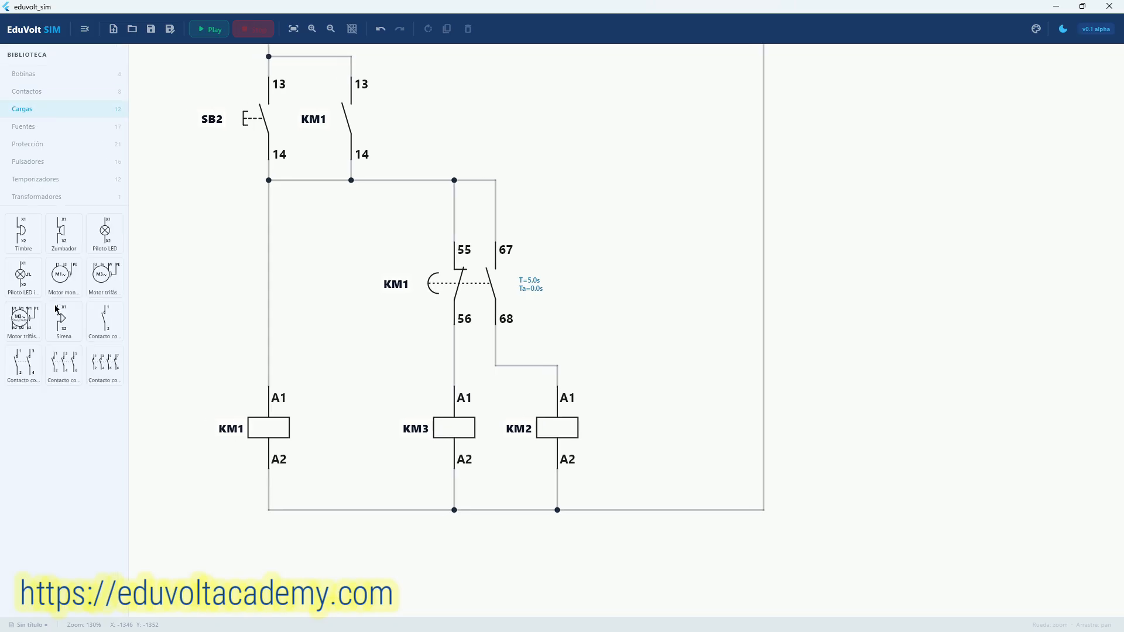
left_click(105, 235)
scroll(301, 368, "up", 3)
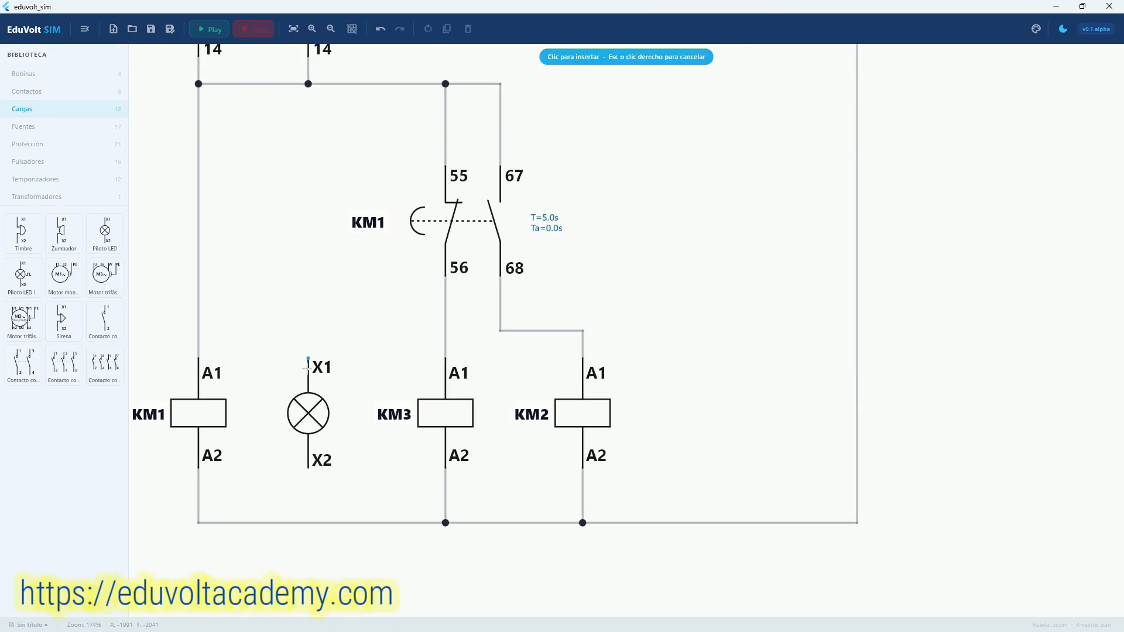
left_click(307, 368)
scroll(307, 369, "down", 5)
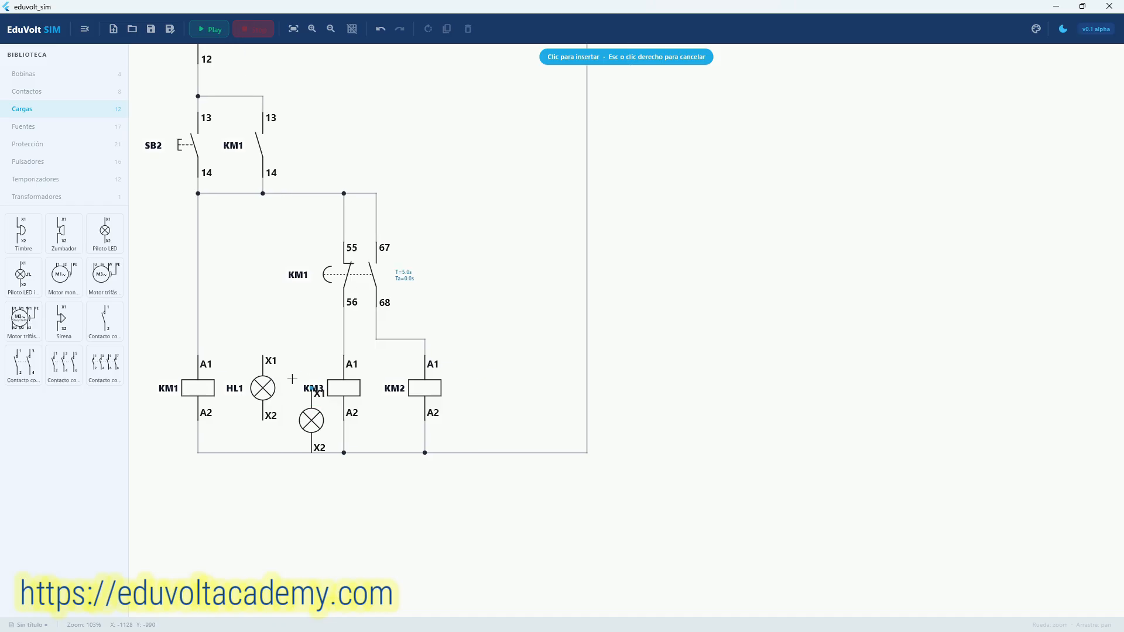
left_click_drag(428, 383, 254, 356)
left_click(319, 352)
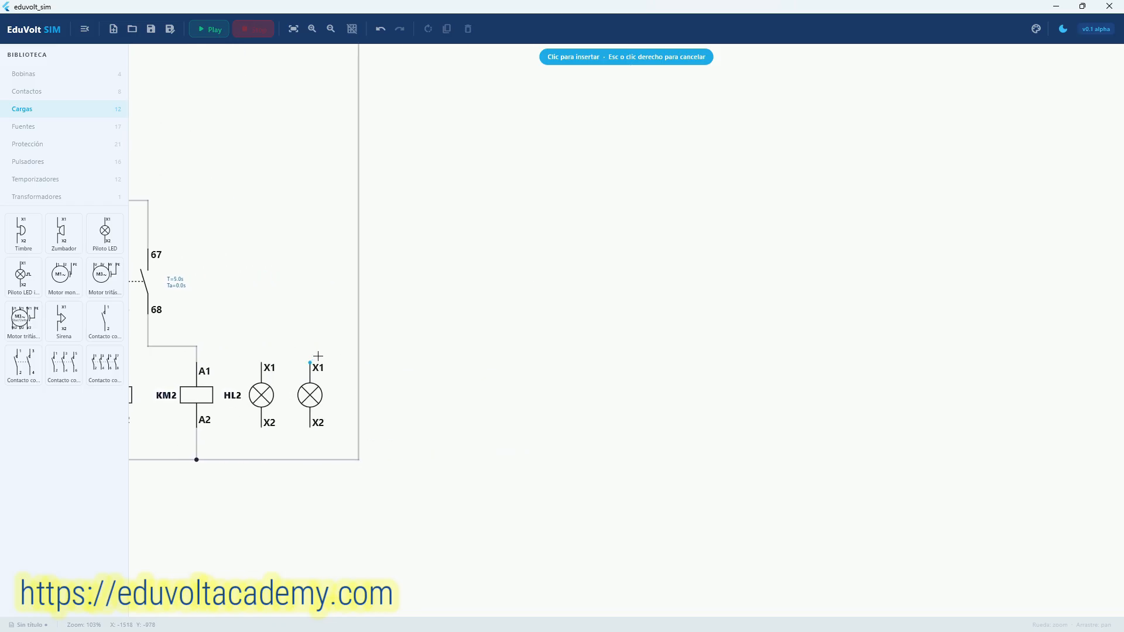
left_click(322, 360)
key("Escape")
Set the colour of pilot lamp HL2 to red and of HL3 to yellow
left_click_drag(273, 420, 489, 383)
scroll(240, 381, "up", 8)
scroll(240, 380, "down", 4)
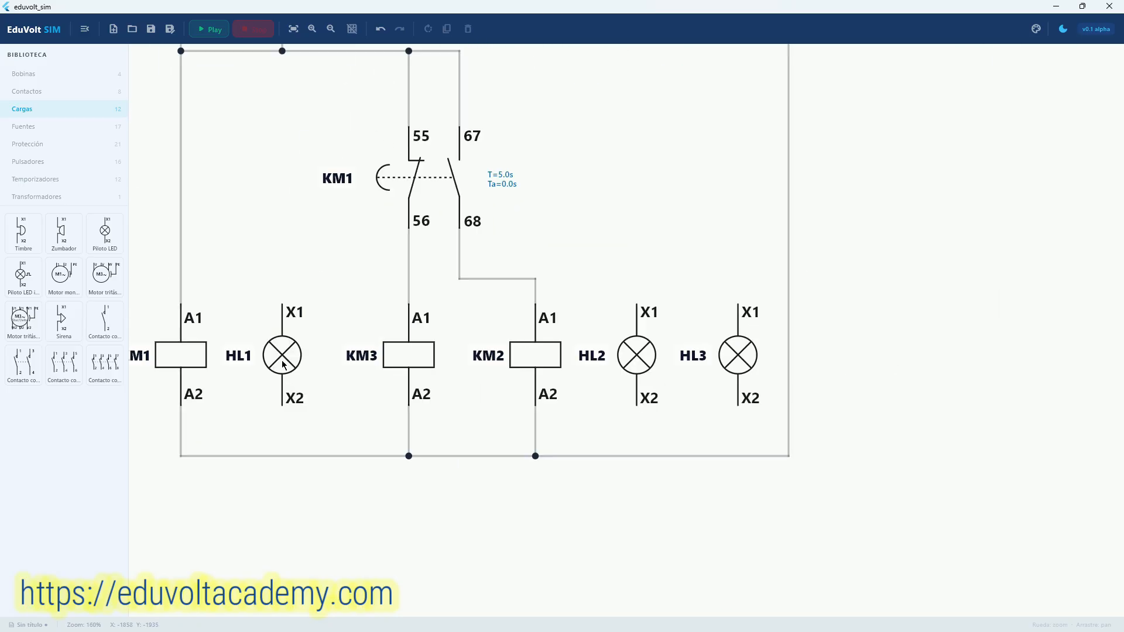
left_click(282, 363)
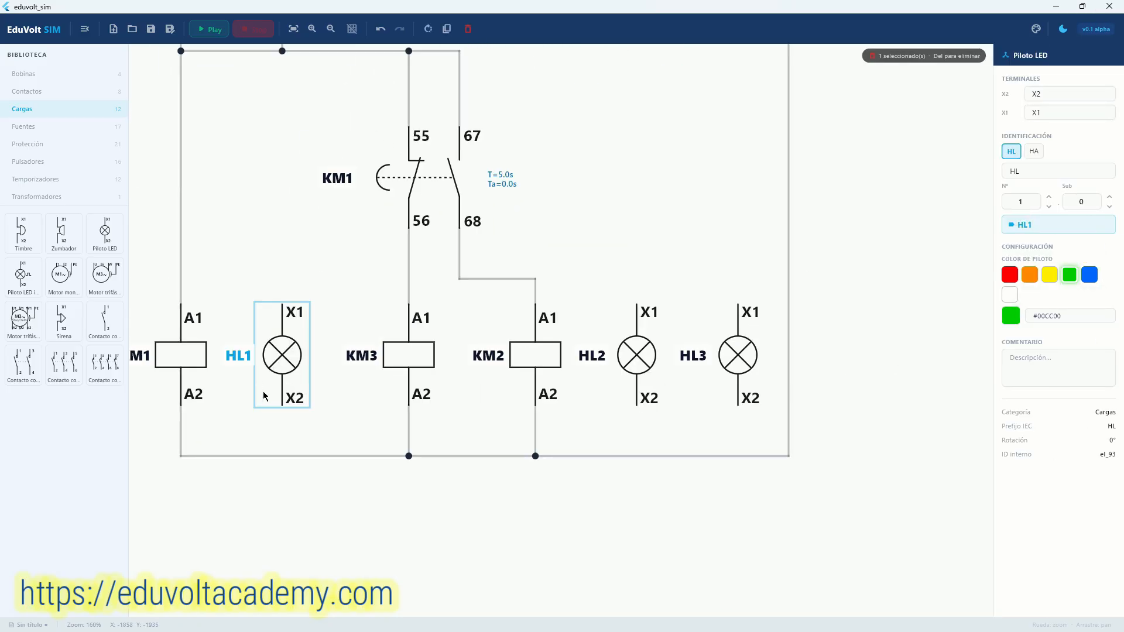
left_click_drag(372, 349, 124, 347)
left_click(375, 353)
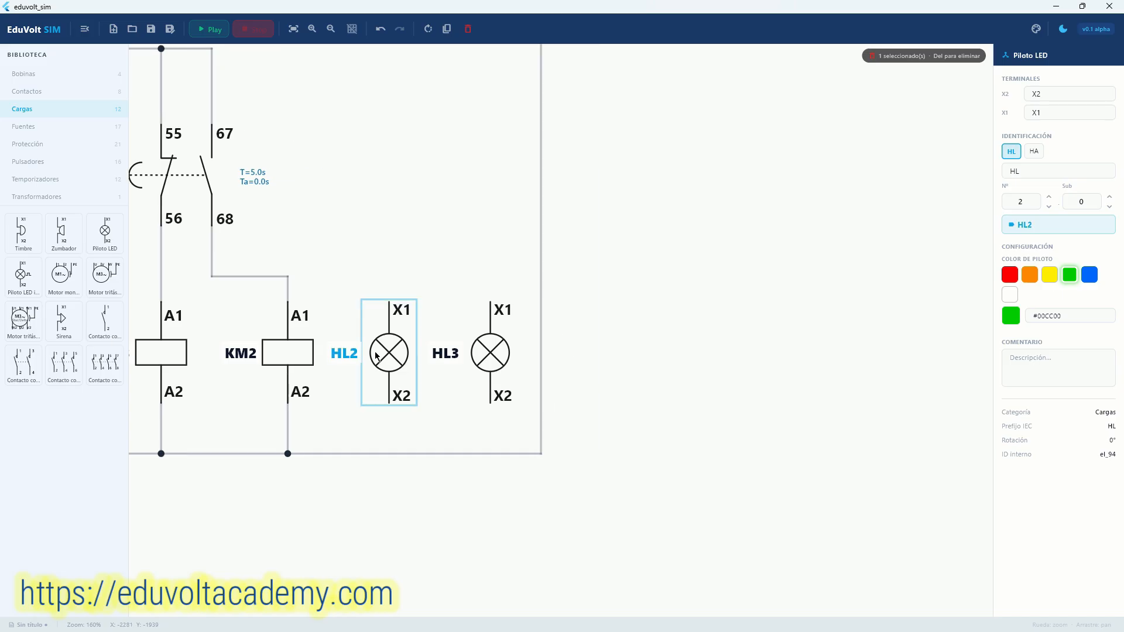
left_click(1010, 275)
left_click(485, 362)
left_click(1049, 275)
left_click(631, 372)
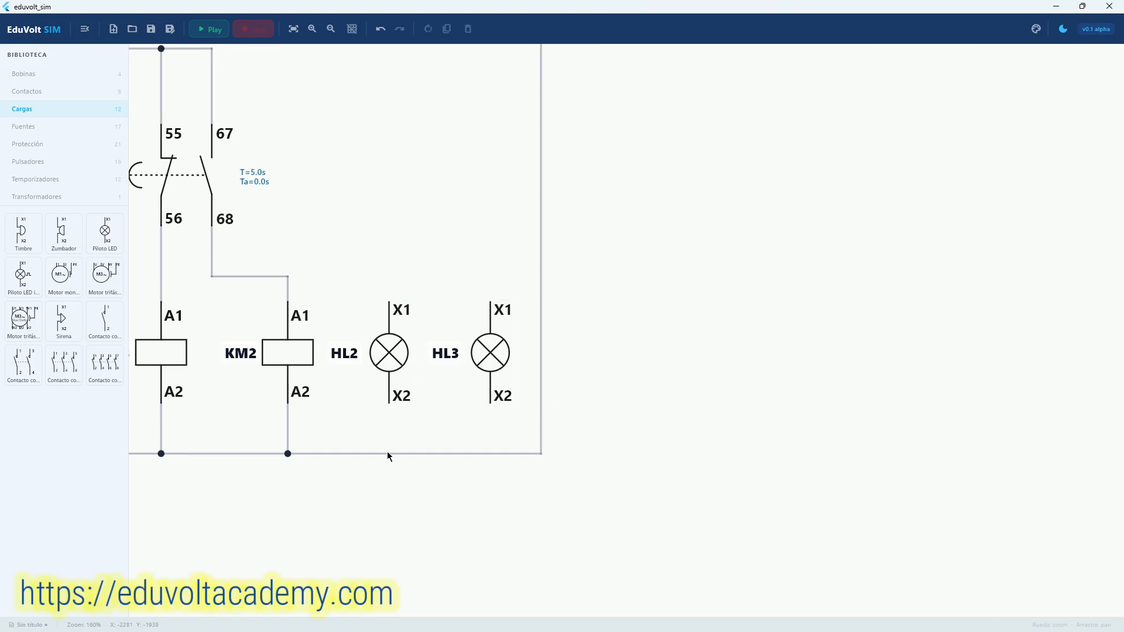
Wire terminal X2 of lamp HL1 straight down to the common return line below the coils
left_click_drag(389, 454, 172, 456)
left_click(287, 378)
left_click_drag(294, 545, 610, 500)
left_click_drag(325, 434, 384, 434)
scroll(276, 397, "up", 4)
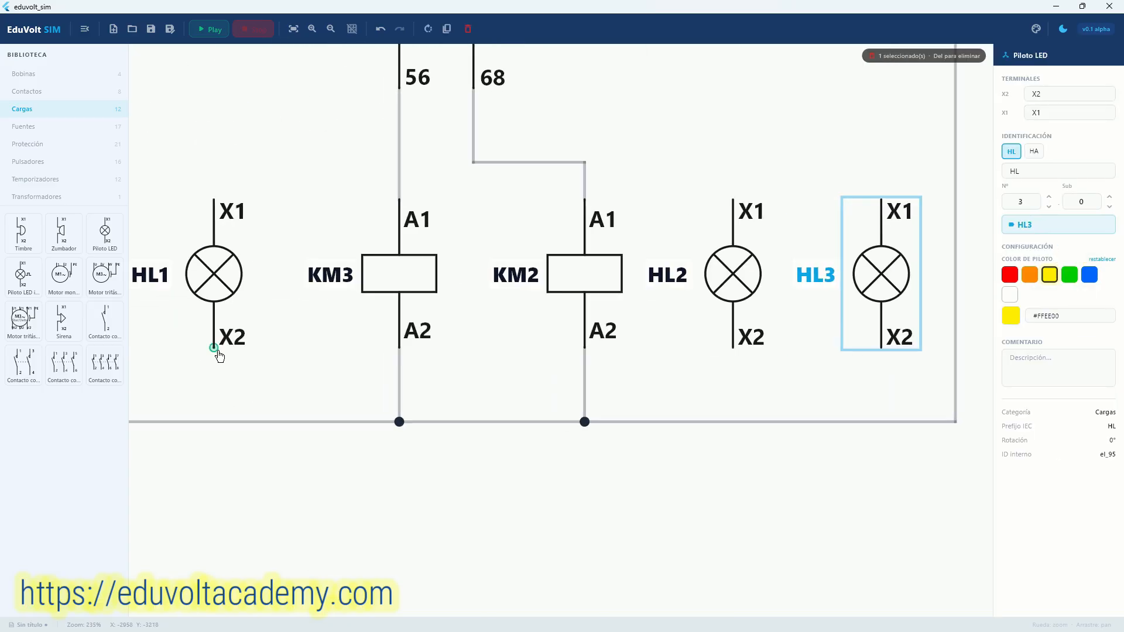
left_click_drag(214, 348, 213, 421)
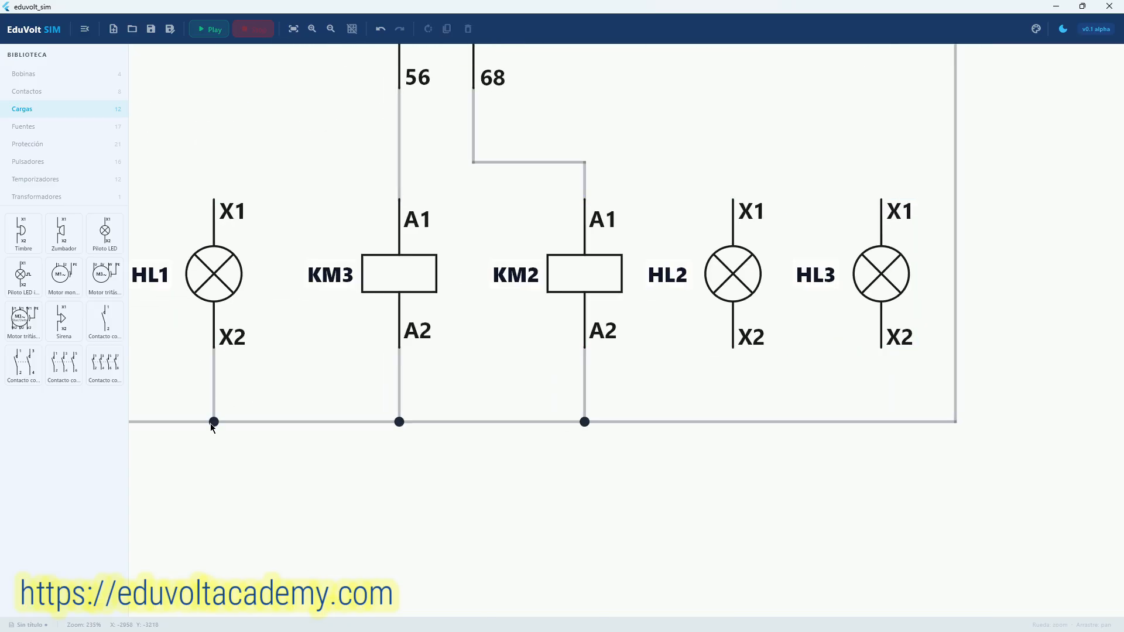
Wire the X2 terminals of lamps HL2 and HL3 straight down to the common return line
scroll(284, 392, "down", 2)
left_click_drag(423, 376, 113, 415)
left_click(337, 347)
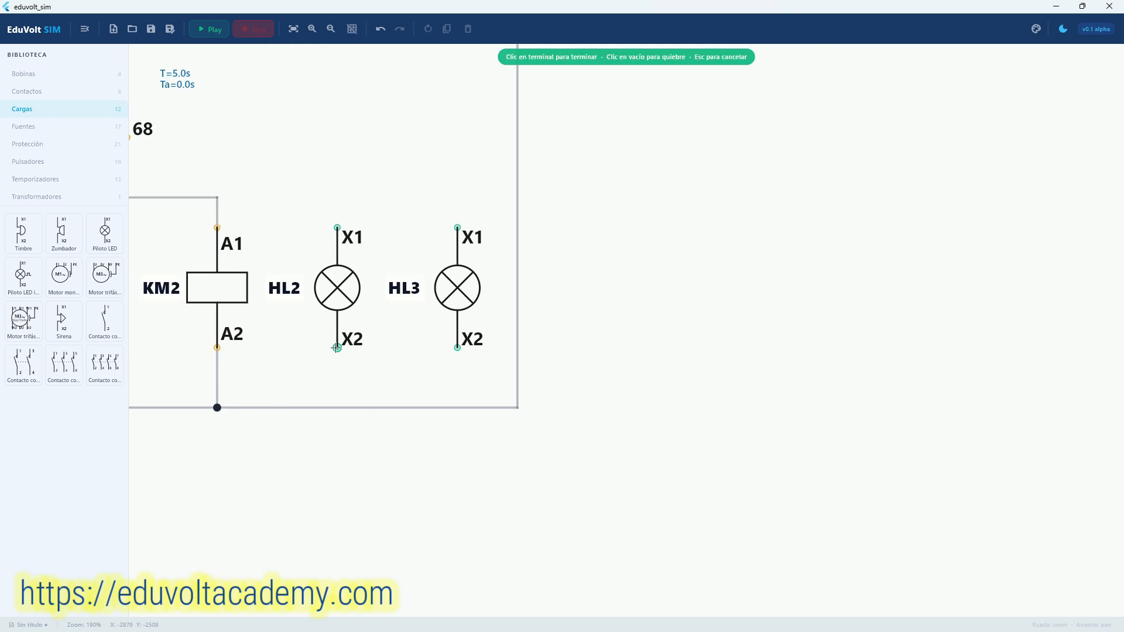
left_click(336, 406)
left_click(457, 348)
left_click(457, 407)
Wire terminal X1 of lamp HL1 straight up to the junction below terminal 14 of the KM1 holding contact
left_click_drag(380, 412, 679, 421)
left_click_drag(222, 373, 304, 390)
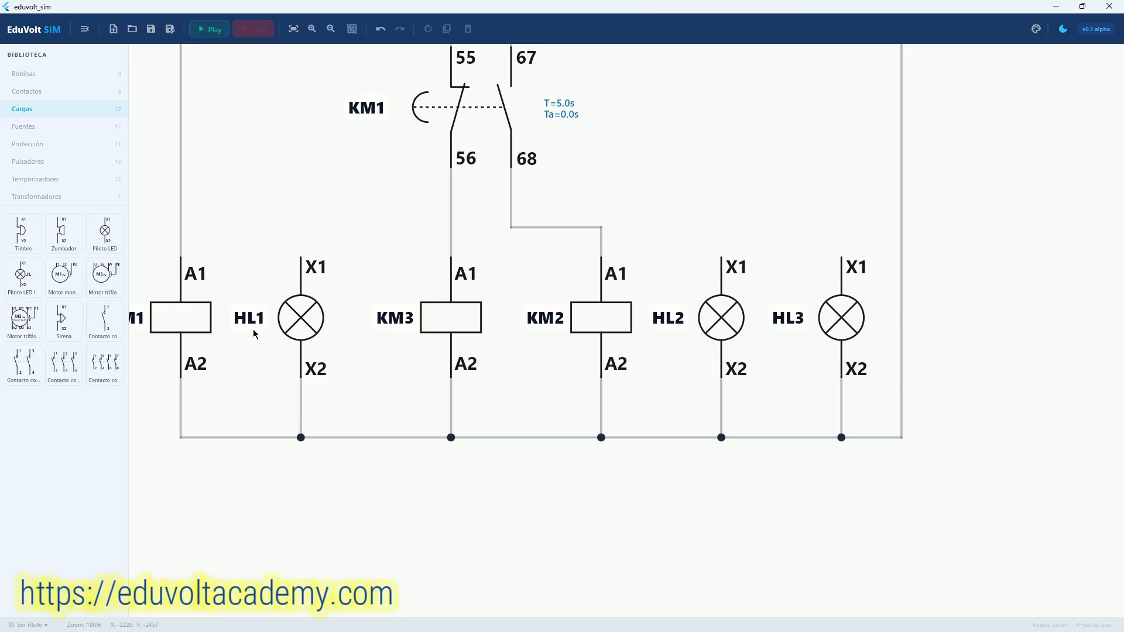
left_click_drag(254, 274, 238, 346)
left_click_drag(159, 368, 192, 352)
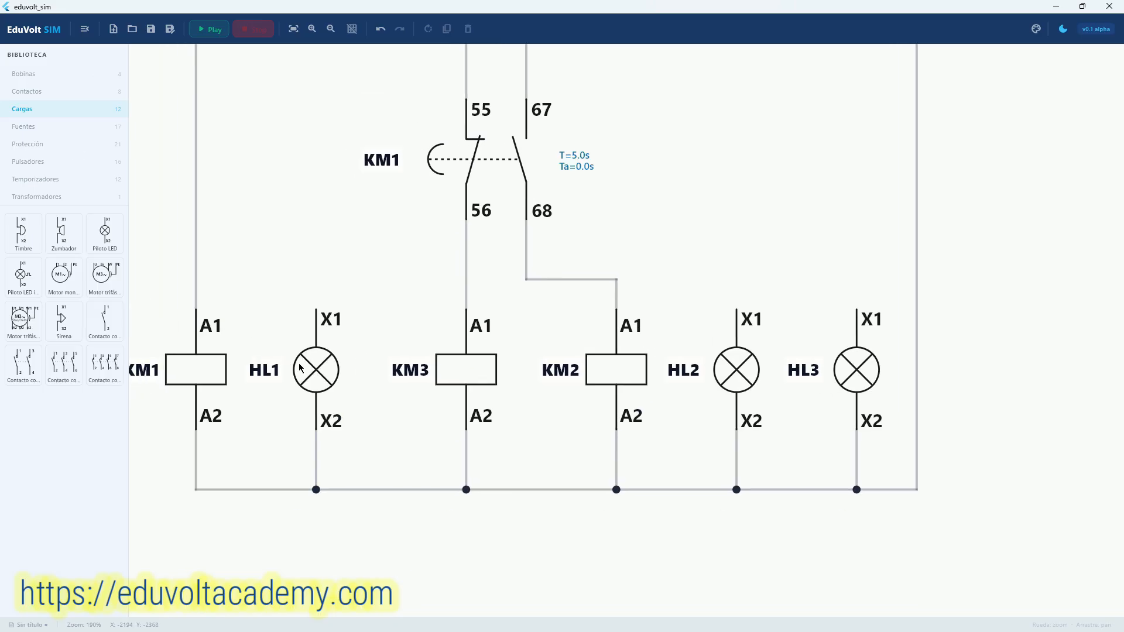
left_click(318, 375)
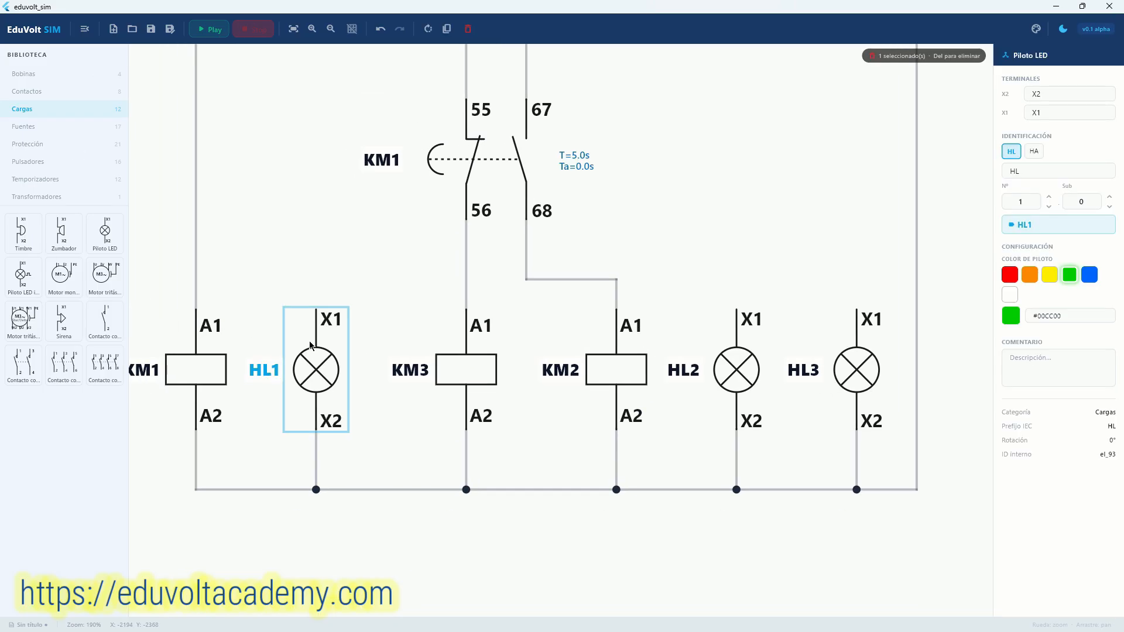
left_click(265, 256)
mouse_move(266, 256)
left_mouse_down()
mouse_move(281, 263)
mouse_move(254, 266)
mouse_move(276, 261)
left_mouse_up()
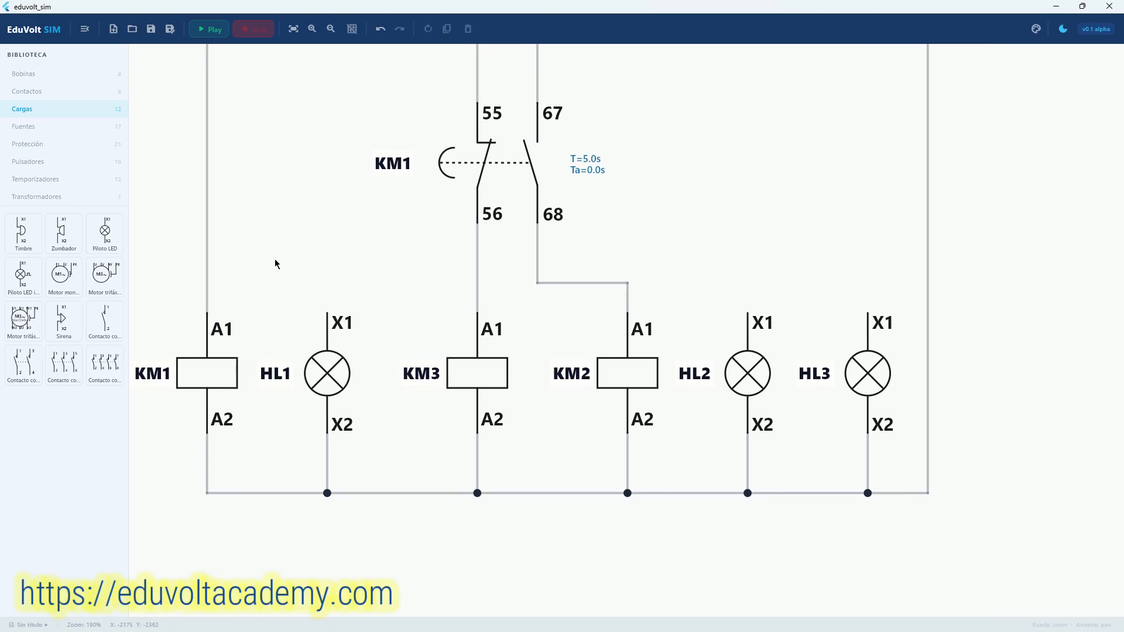
left_click(328, 314)
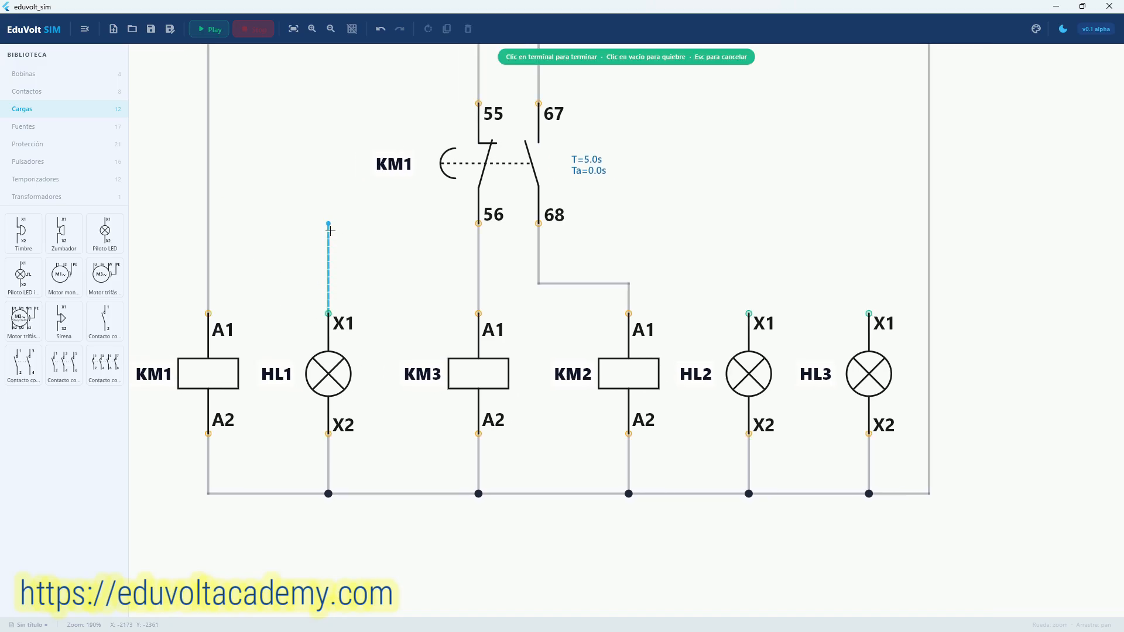
scroll(329, 232, "down", 4)
left_click_drag(329, 233, 281, 318)
left_click(329, 145)
scroll(294, 409, "up", 5)
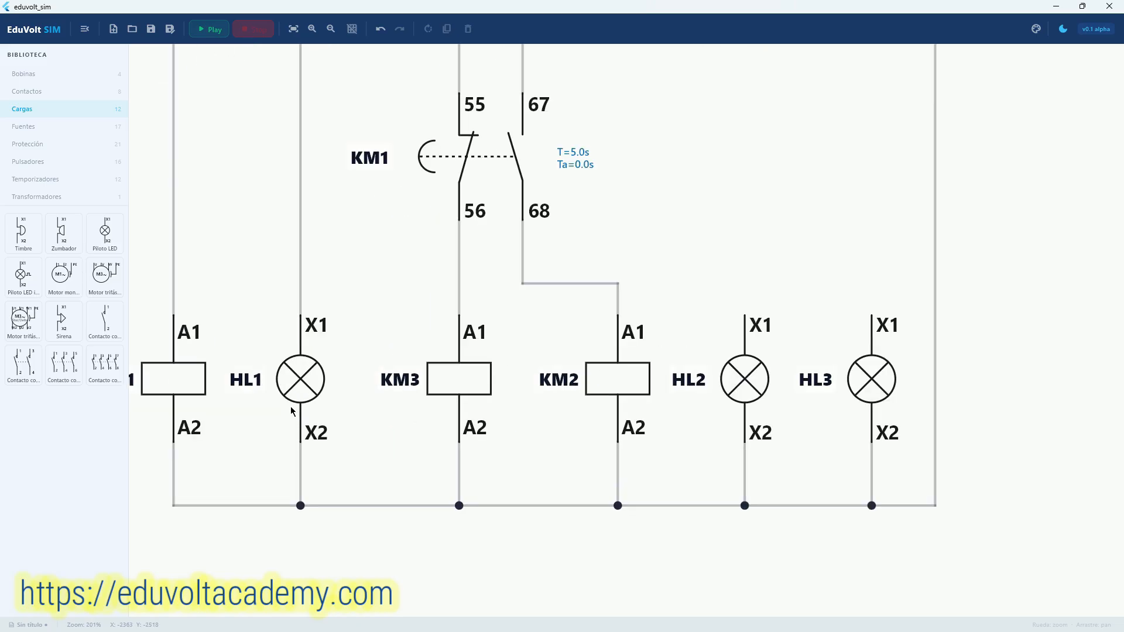
Compare the KM1 coil and HL1 lamp branches and their parallel connection
scroll(281, 413, "down", 2)
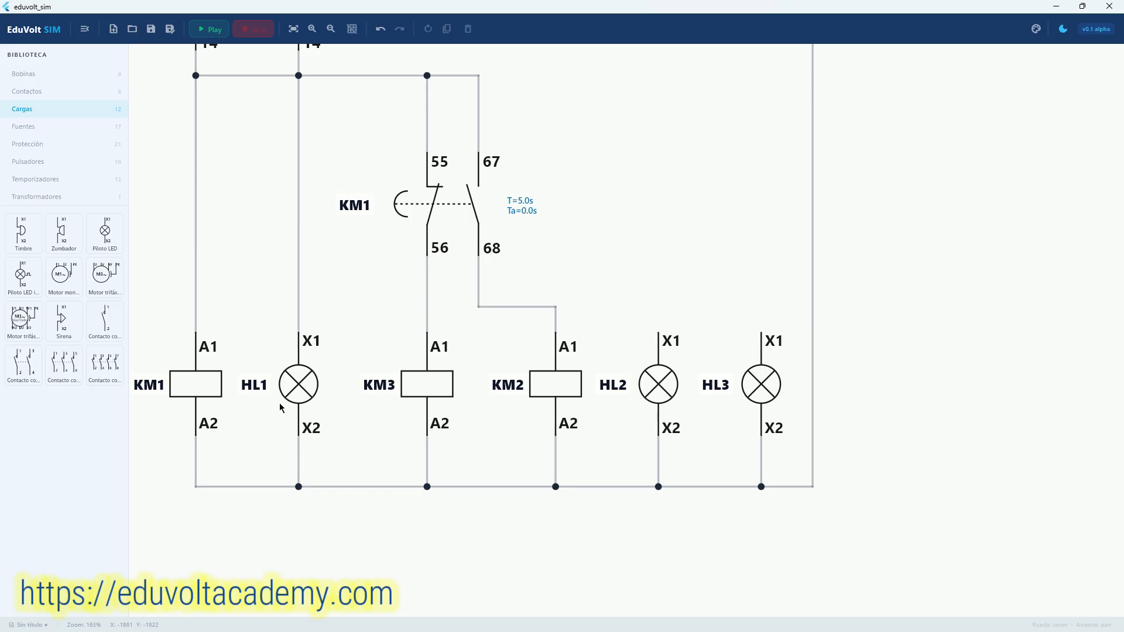
left_click(188, 377)
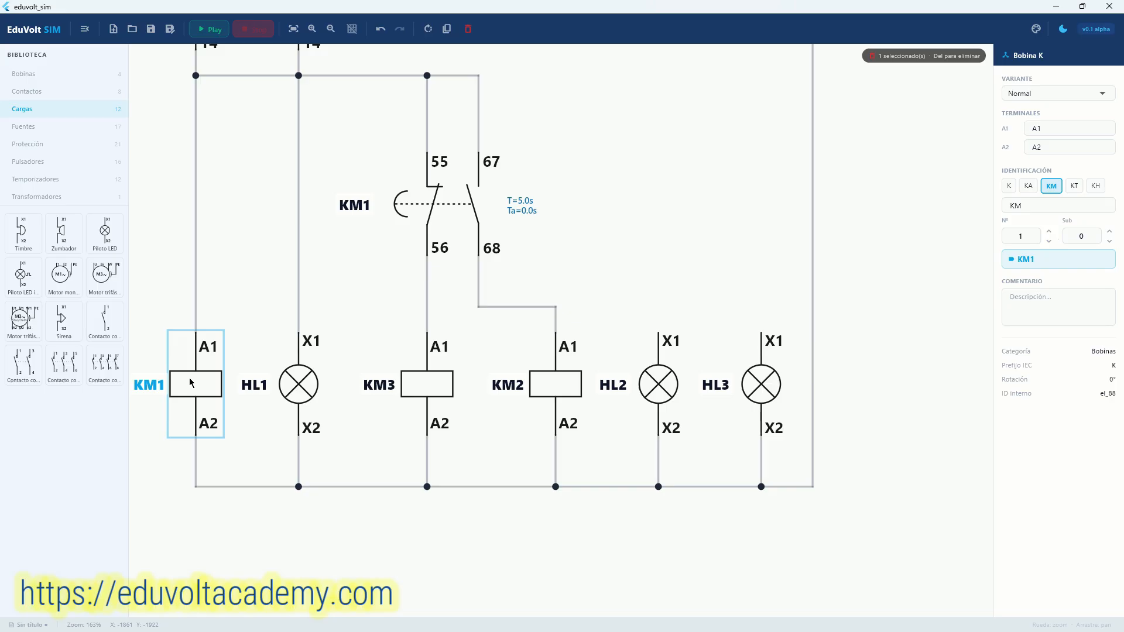
left_click(282, 390)
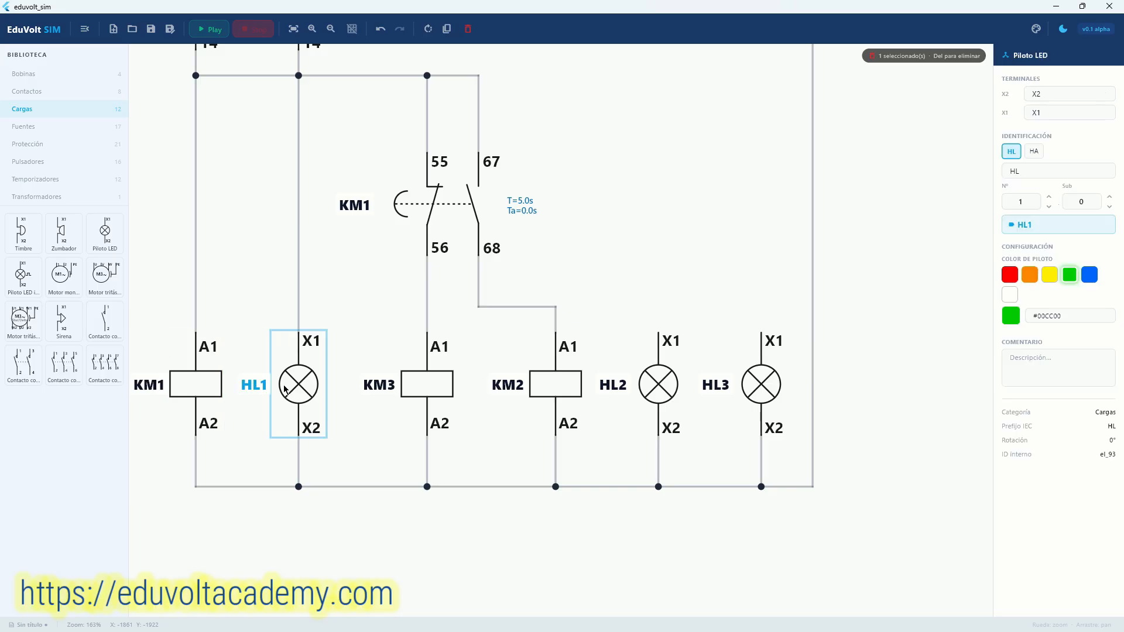
left_click(184, 382)
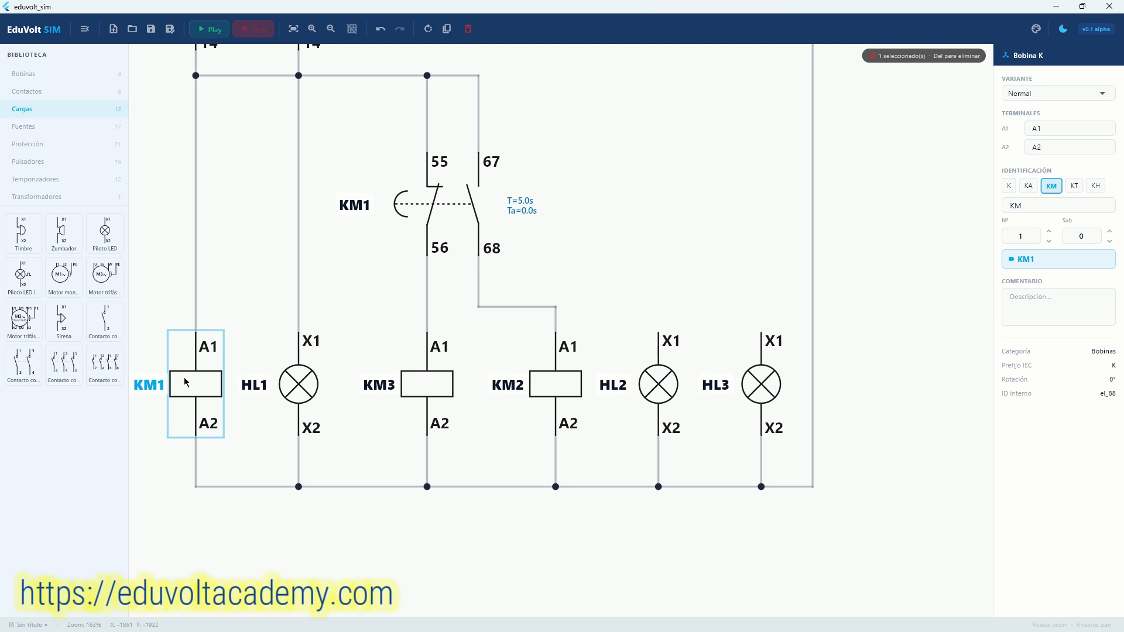
left_click(305, 398)
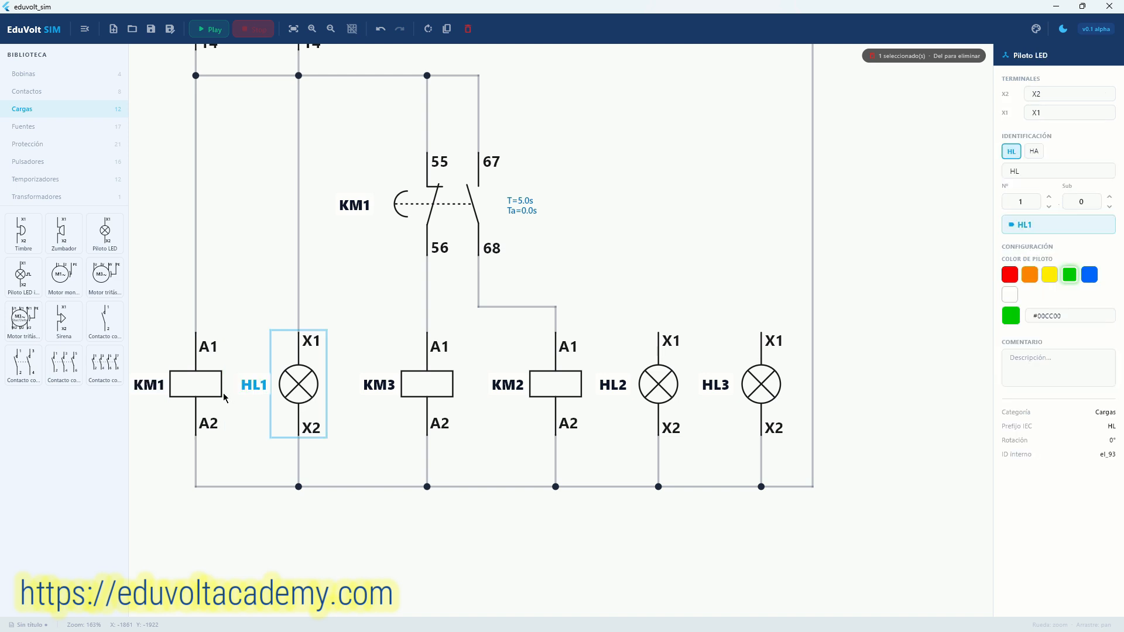
left_click(236, 330)
left_click(188, 392)
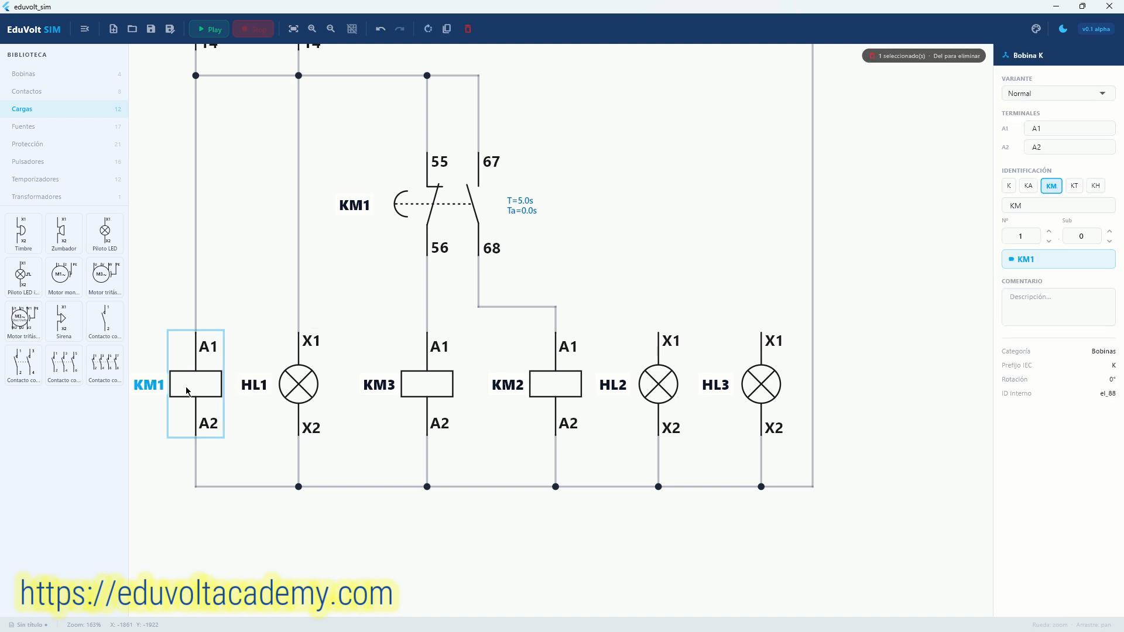
left_click(287, 393)
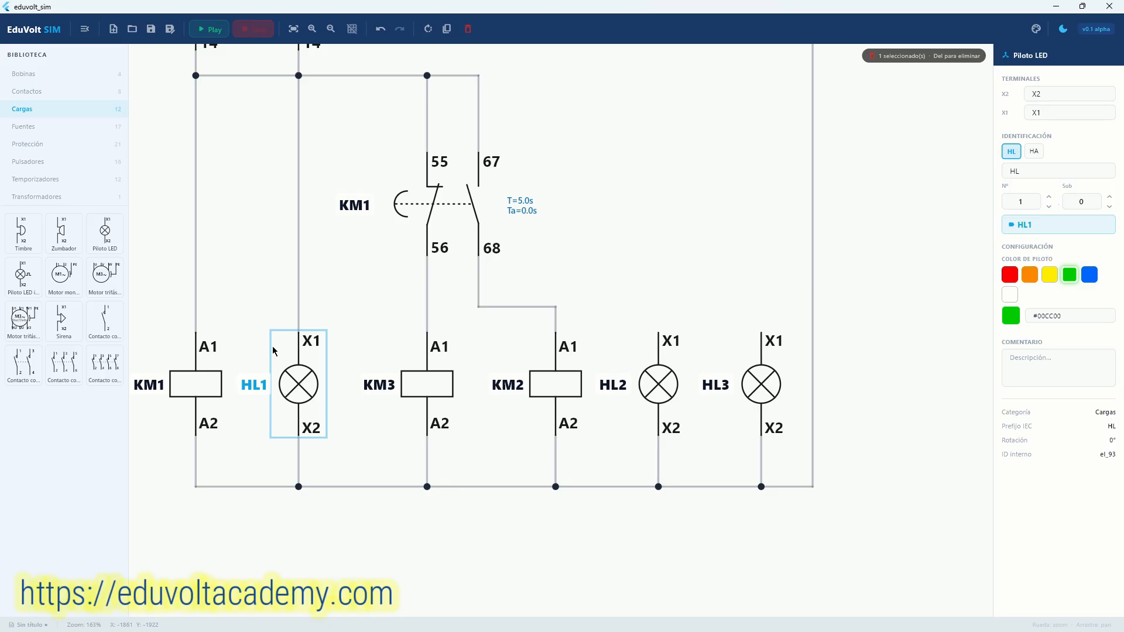
left_click(346, 317)
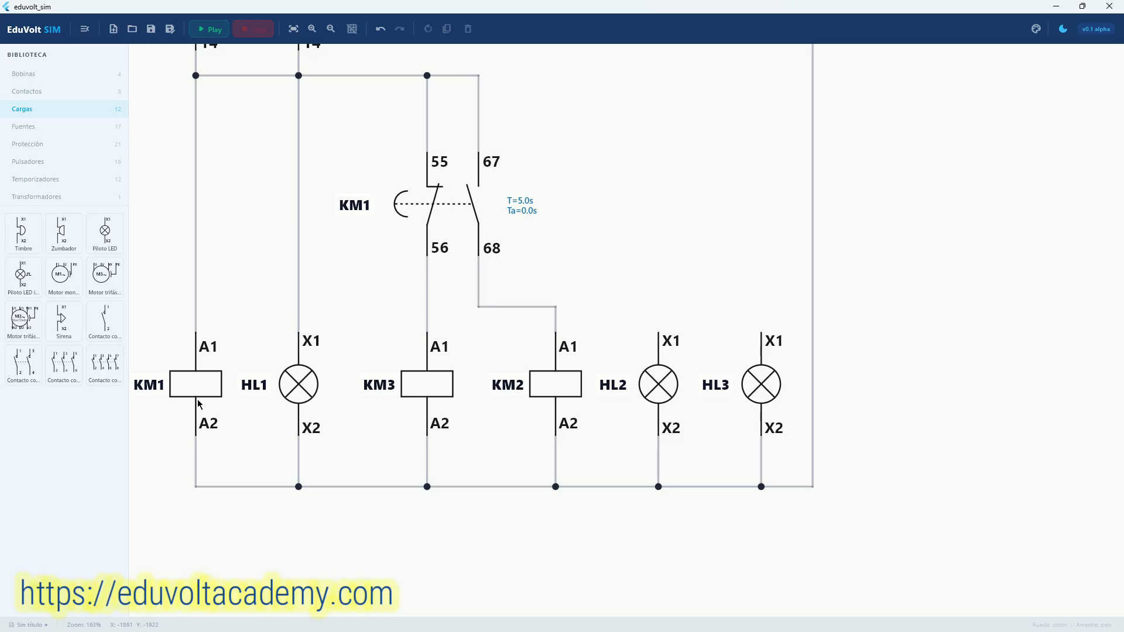
Review lamp HL1 beside coil KM1, and inspect the properties of lamps HL2 and HL3
scroll(201, 401, "down", 3)
mouse_move(248, 426)
left_mouse_down()
mouse_move(218, 429)
mouse_move(219, 444)
mouse_move(239, 427)
left_mouse_up()
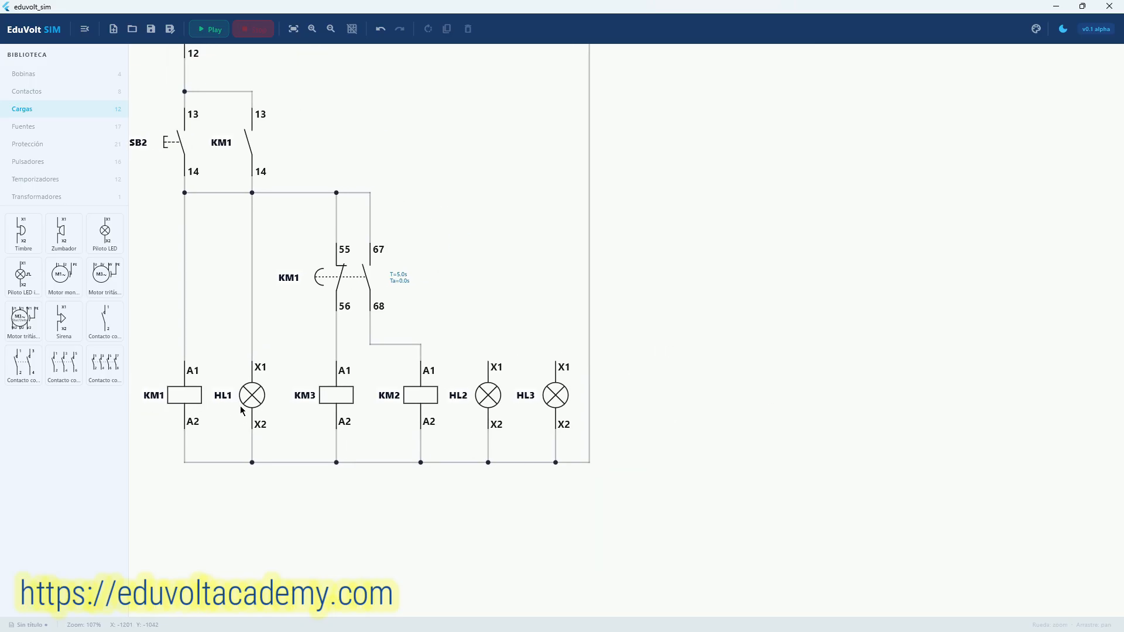
left_click(244, 409)
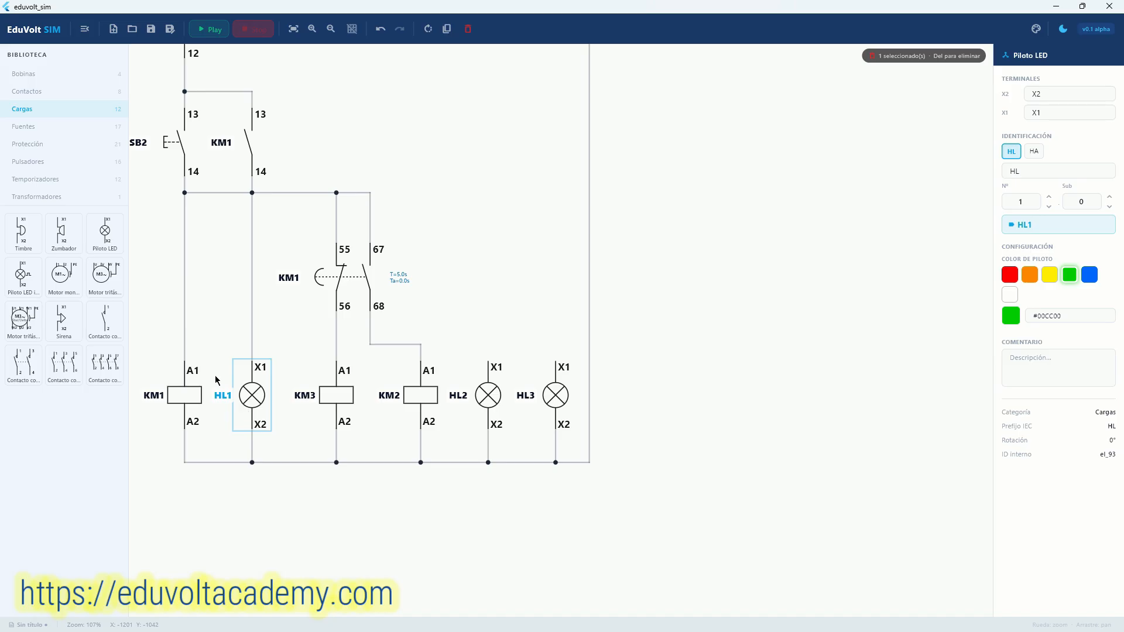
left_click(183, 398)
left_click(221, 393)
left_click_drag(304, 398, 206, 414)
left_click_drag(398, 349, 307, 358)
scroll(305, 427, "up", 4)
left_click(303, 426)
left_click(394, 416)
left_click(280, 424)
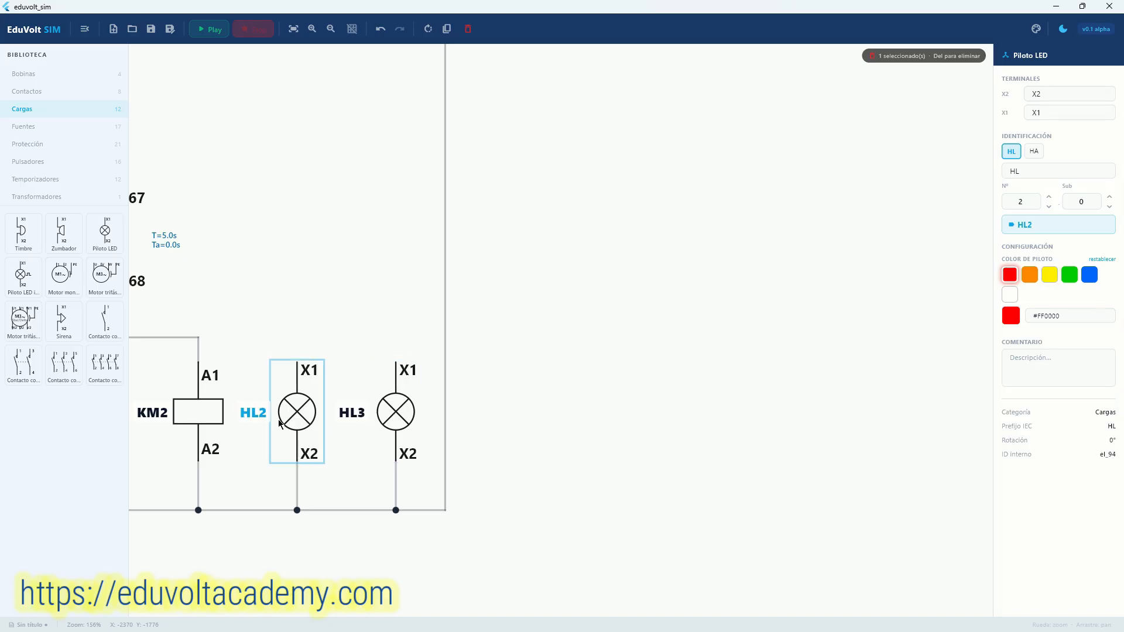
Place a normally closed contact directly above lamp HL2, in line with its X1 terminal
left_click_drag(202, 335, 551, 326)
scroll(185, 432, "up", 3)
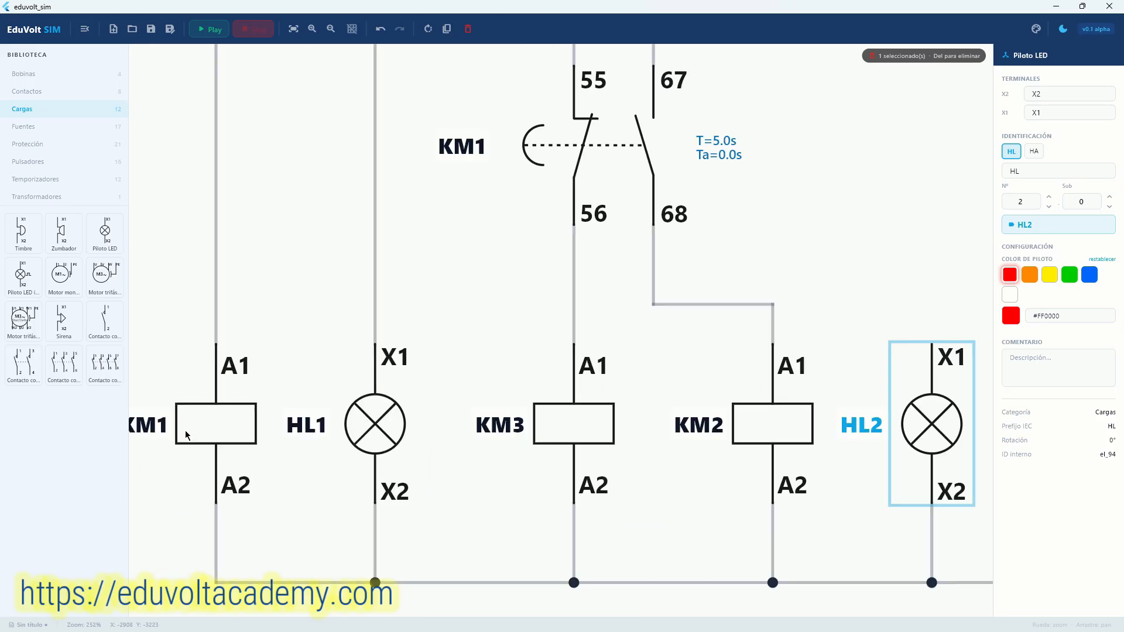
left_click(185, 431)
scroll(185, 431, "down", 4)
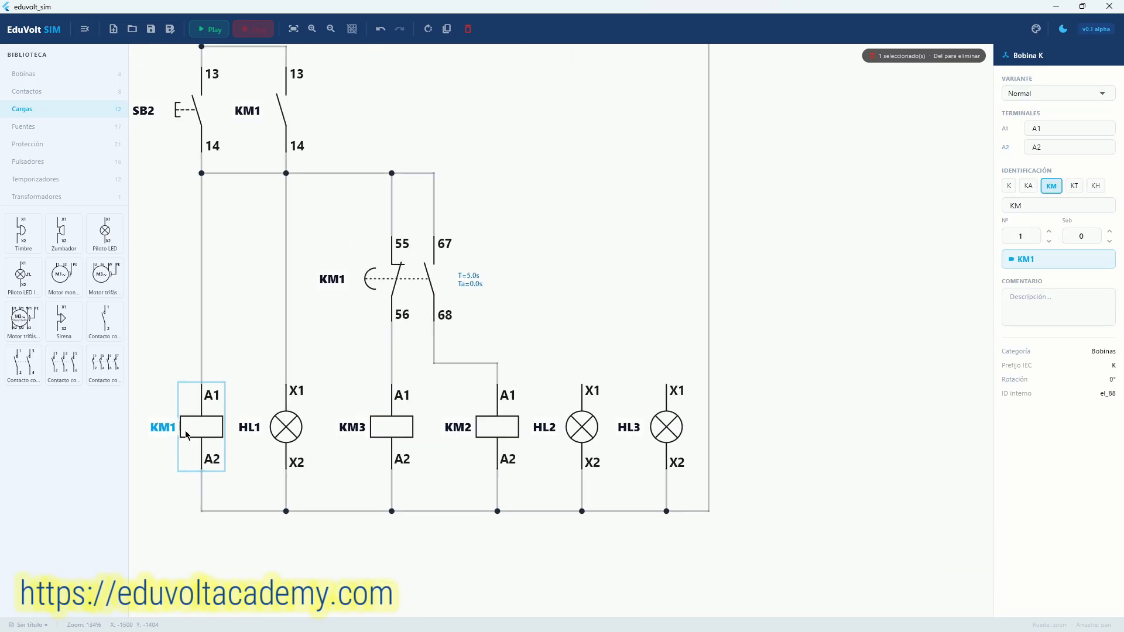
left_click_drag(499, 311, 314, 345)
left_click(384, 382)
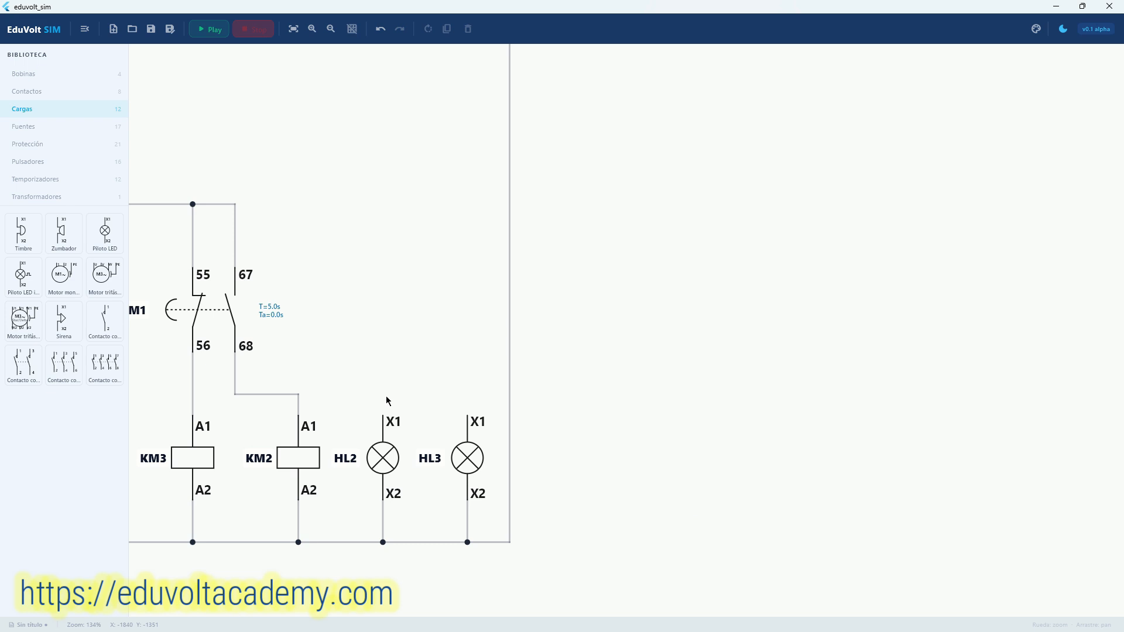
scroll(386, 401, "up", 4)
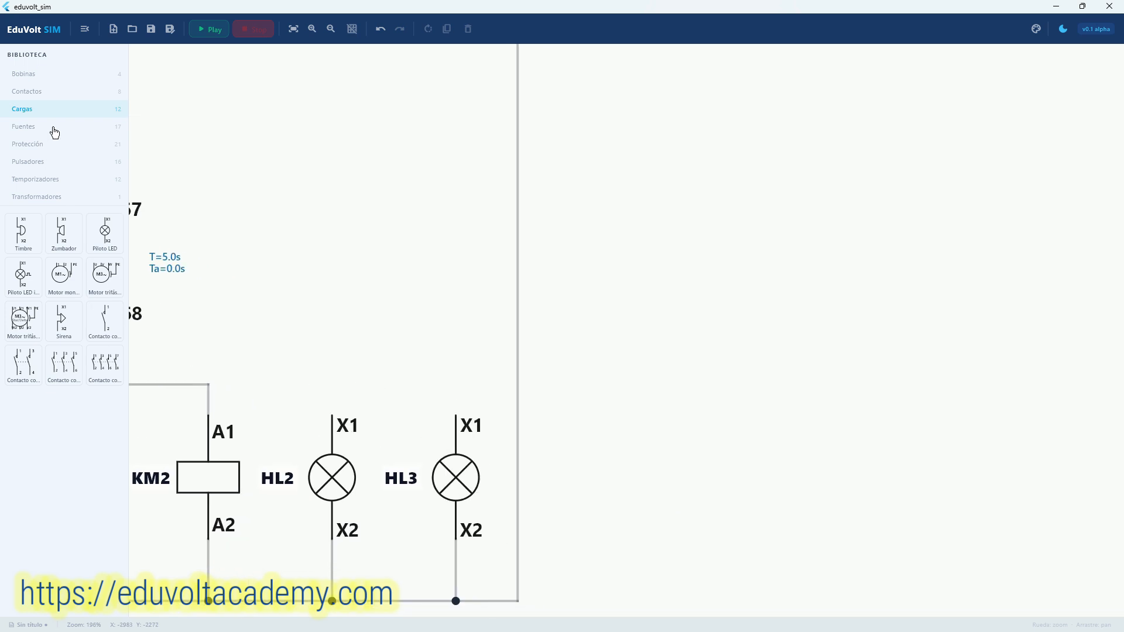
left_click(36, 91)
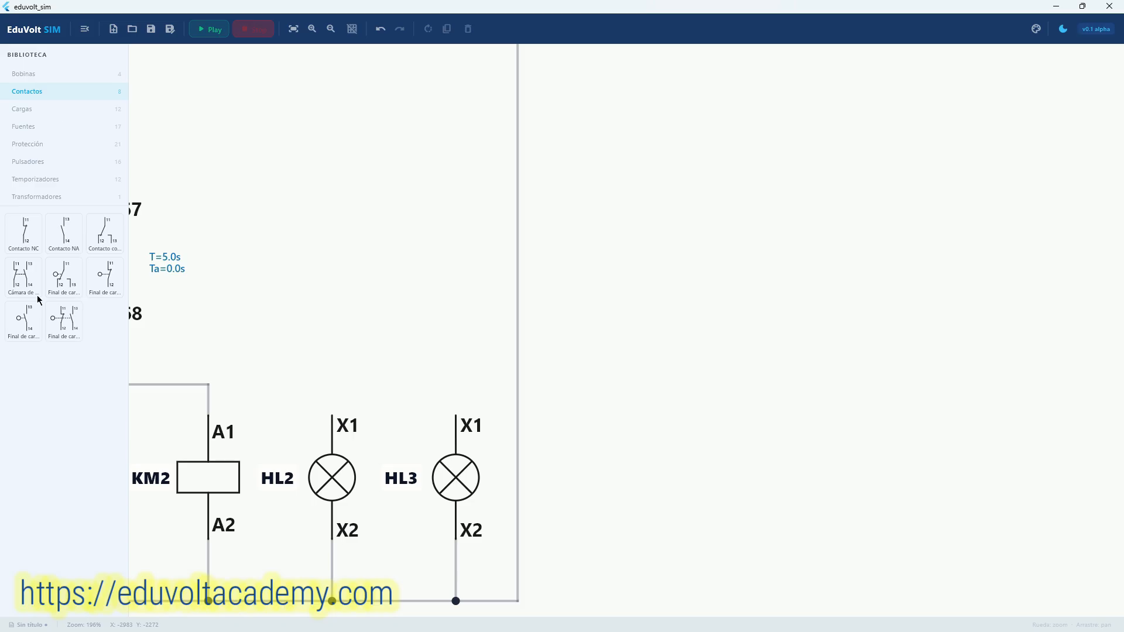
left_click_drag(27, 232, 319, 238)
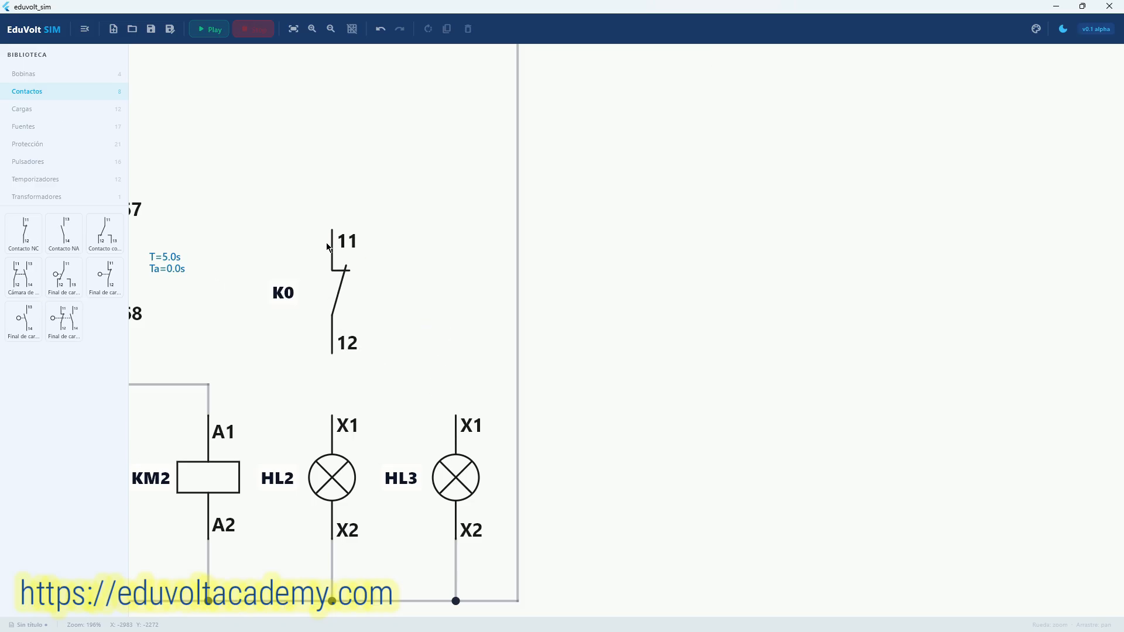
Renumber the terminals of the normally closed contact above HL2 as 21 and 22
left_click(338, 285)
left_click_drag(1036, 96, 1026, 96)
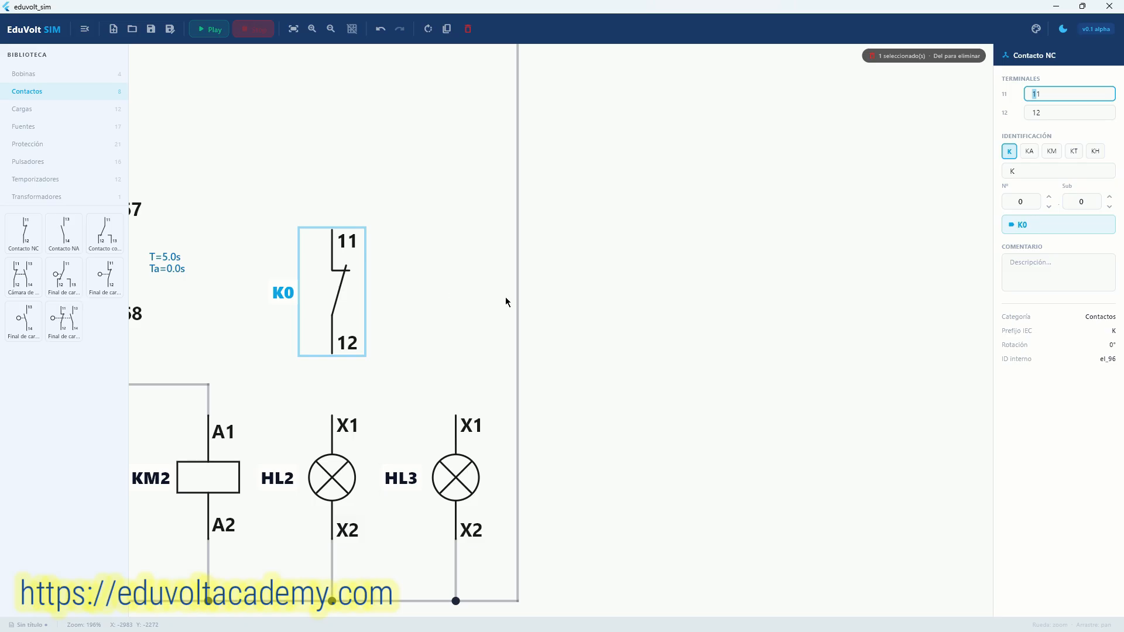
type("2")
left_click_drag(1036, 111, 1026, 114)
type("2")
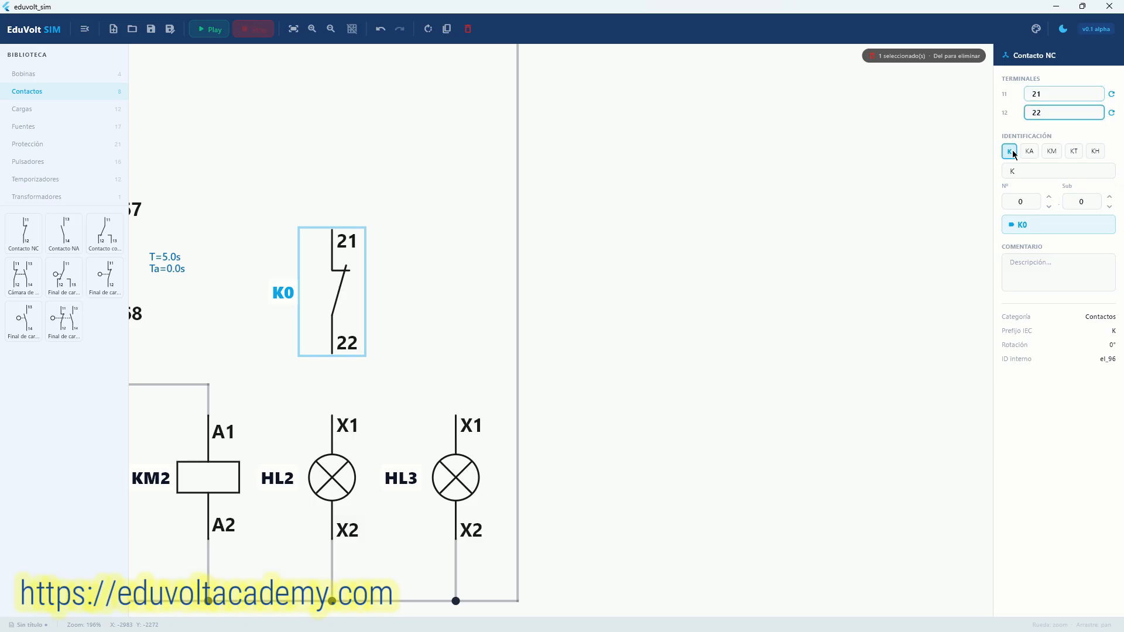
left_click(398, 366)
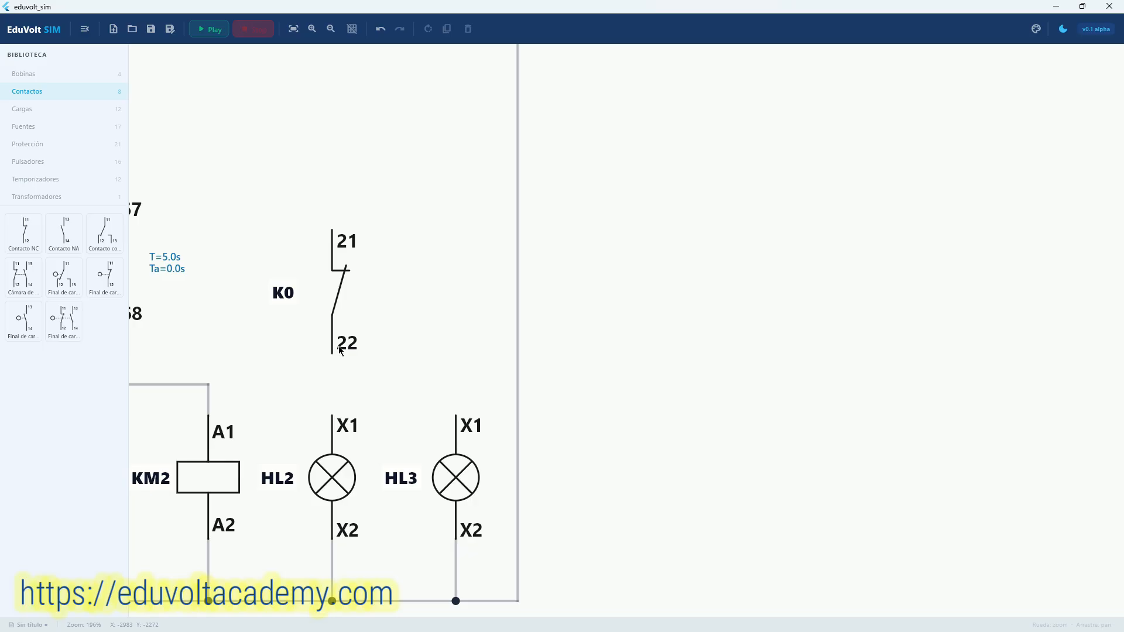
left_click(319, 311)
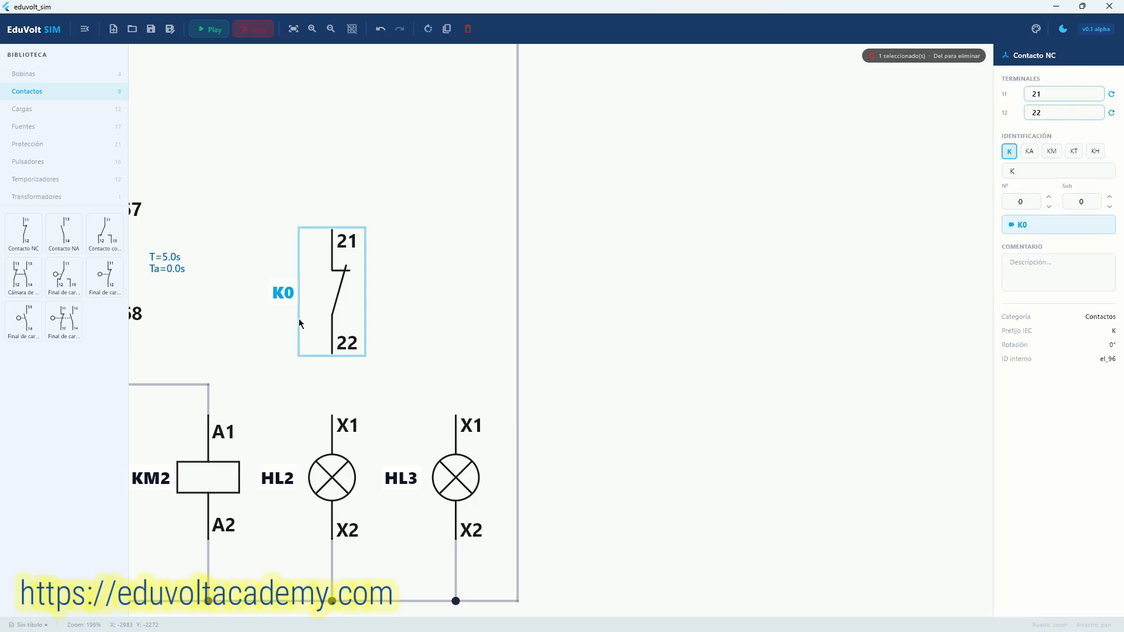
scroll(285, 298, "up", 3)
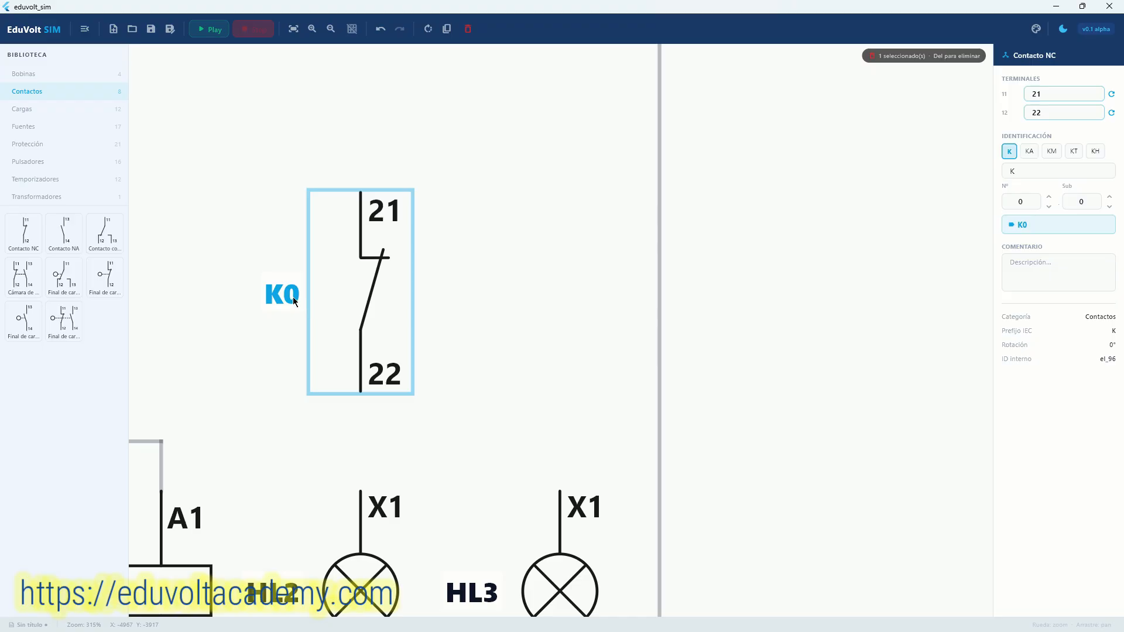
Identify the normally closed contact above lamp HL2 as KM1 by assigning the KM prefix and number 1
scroll(270, 402, "down", 4)
scroll(284, 405, "up", 8)
scroll(287, 391, "down", 4)
left_click_drag(460, 347, 158, 409)
left_click_drag(549, 334, 234, 433)
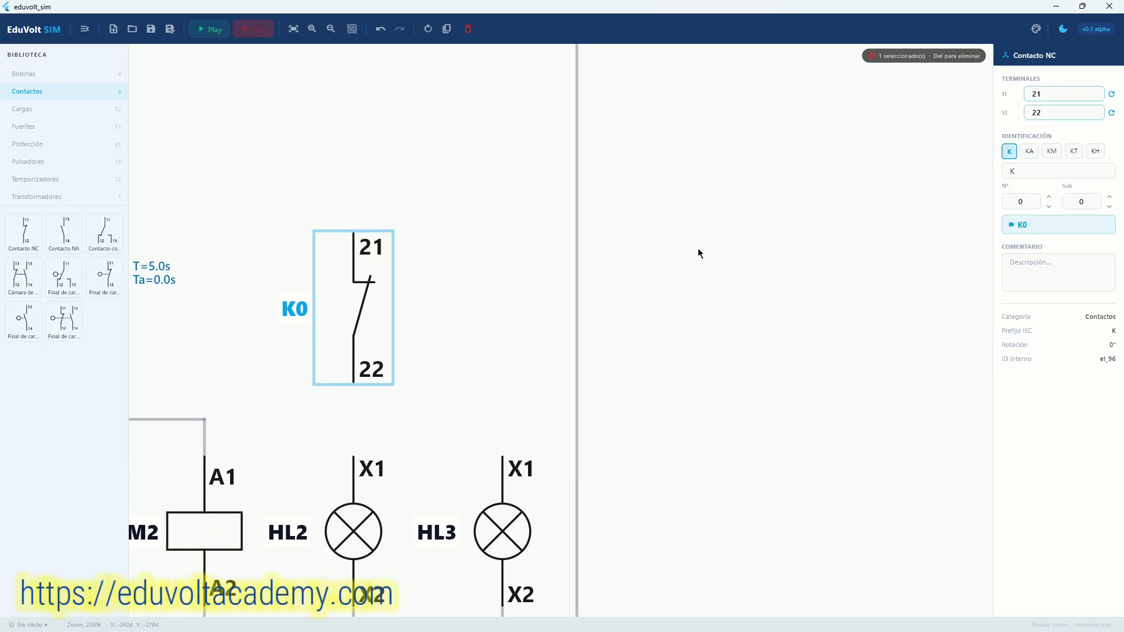
left_click(1052, 151)
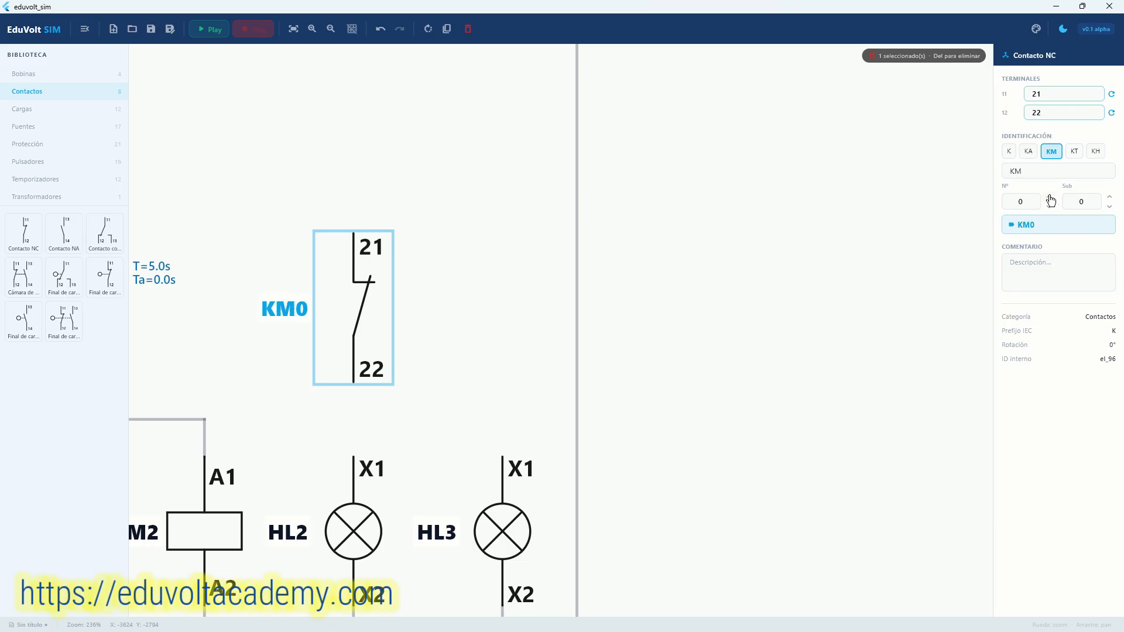
left_click(1048, 197)
left_click(606, 259)
Wire terminal 22 of the normally closed KM1 contact to terminal X1 of lamp HL2
left_click(352, 382)
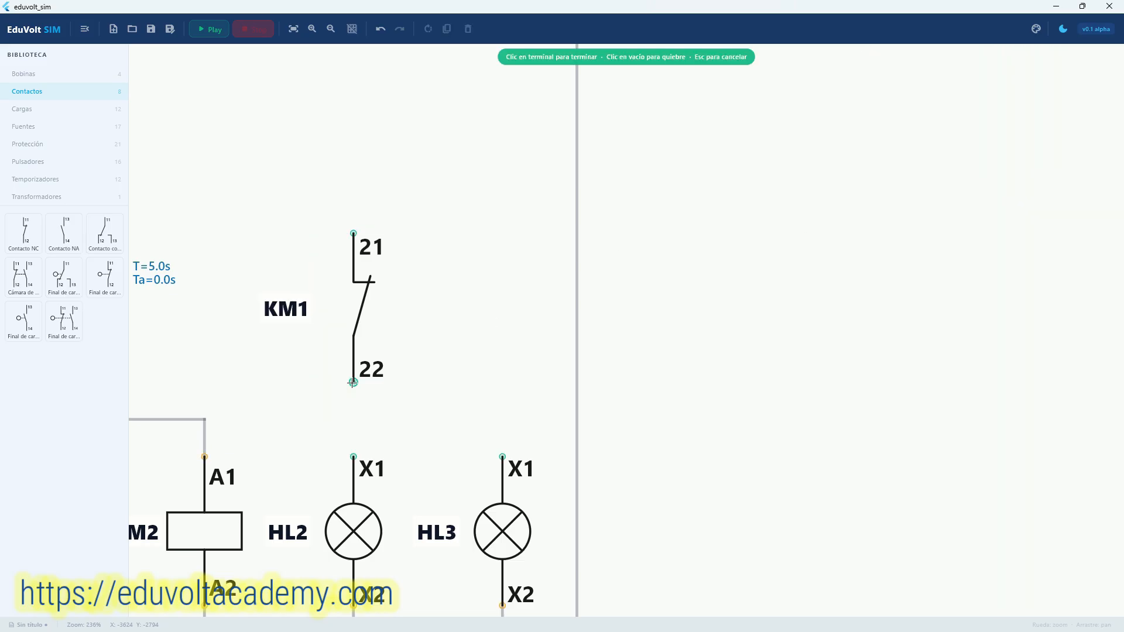
left_click(353, 457)
scroll(389, 417, "down", 4)
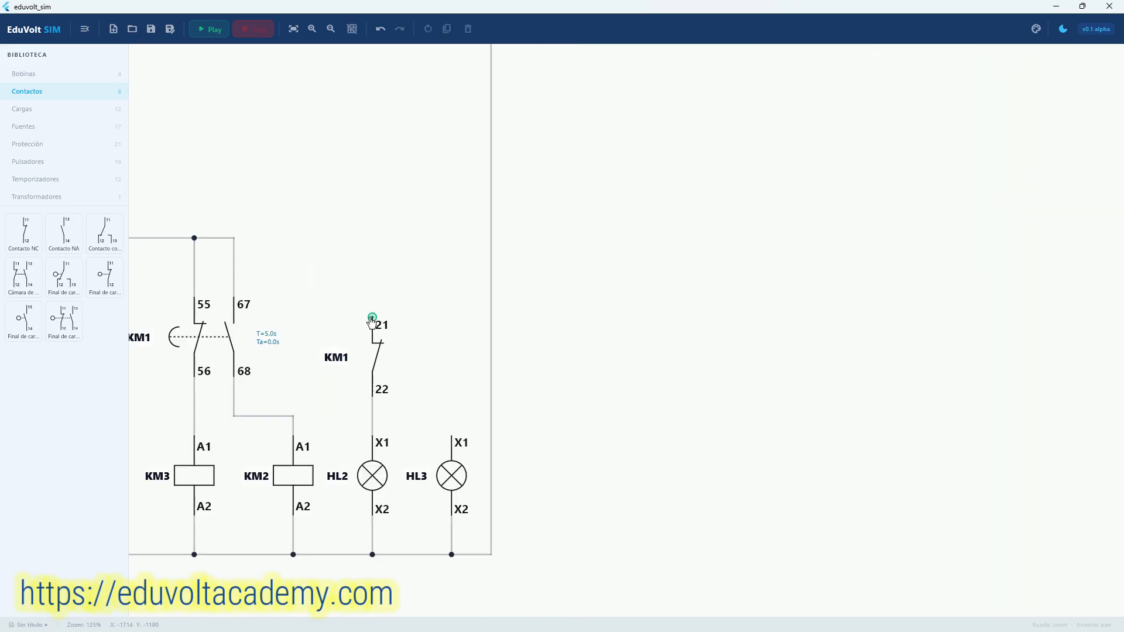
left_click_drag(372, 320, 372, 332)
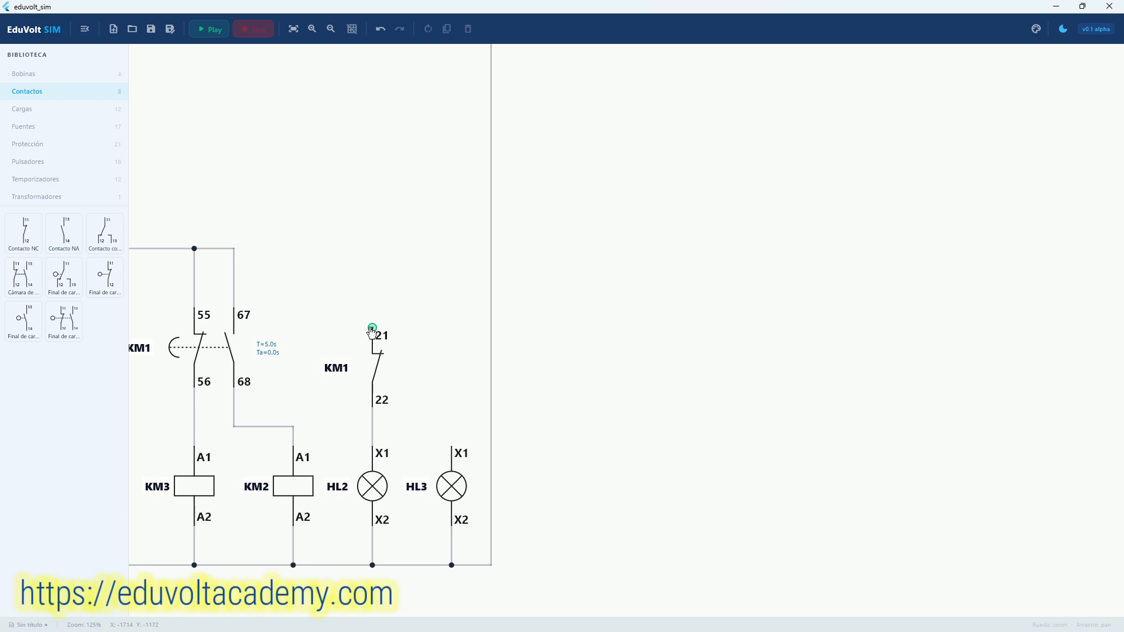
Hide the component library and trace the control line from SB1 up through SE1 and FR1 to QA2
left_click(85, 29)
left_click_drag(210, 294, 449, 438)
left_click_drag(211, 249, 262, 324)
scroll(252, 360, "up", 6)
scroll(252, 361, "down", 3)
scroll(256, 472, "up", 5)
scroll(250, 458, "up", 1)
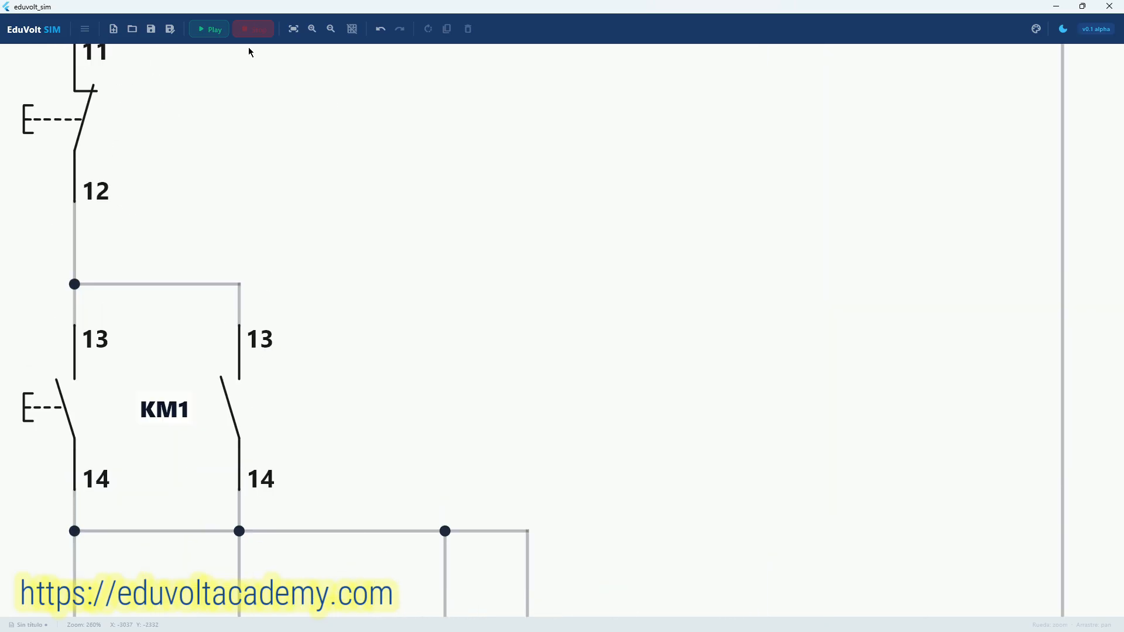
left_click_drag(249, 52, 317, 300)
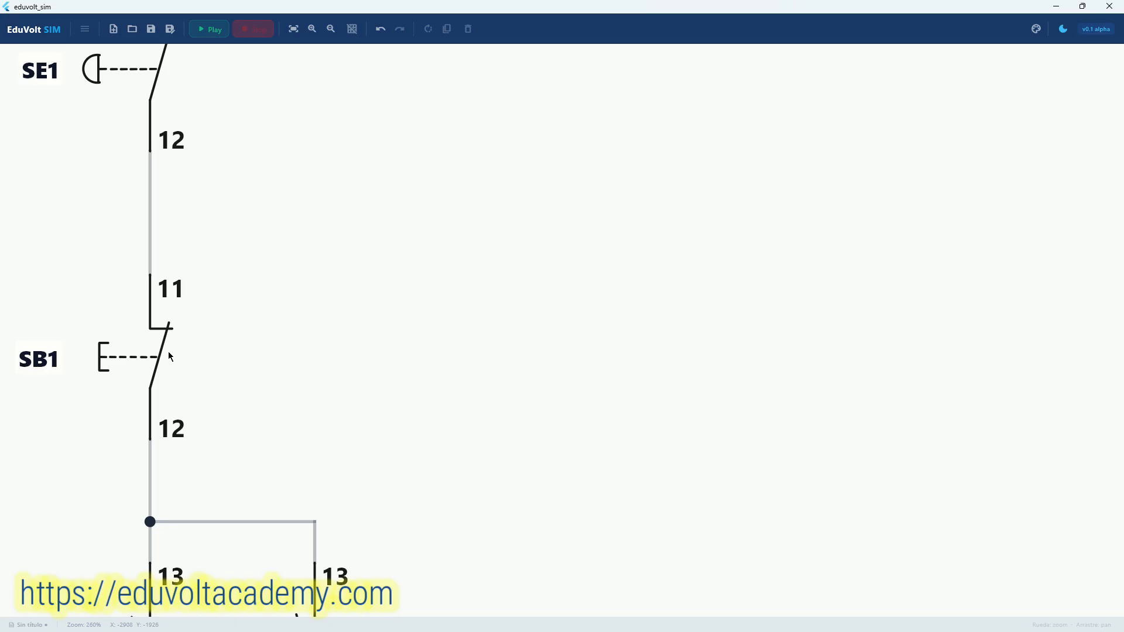
left_click_drag(194, 168, 247, 319)
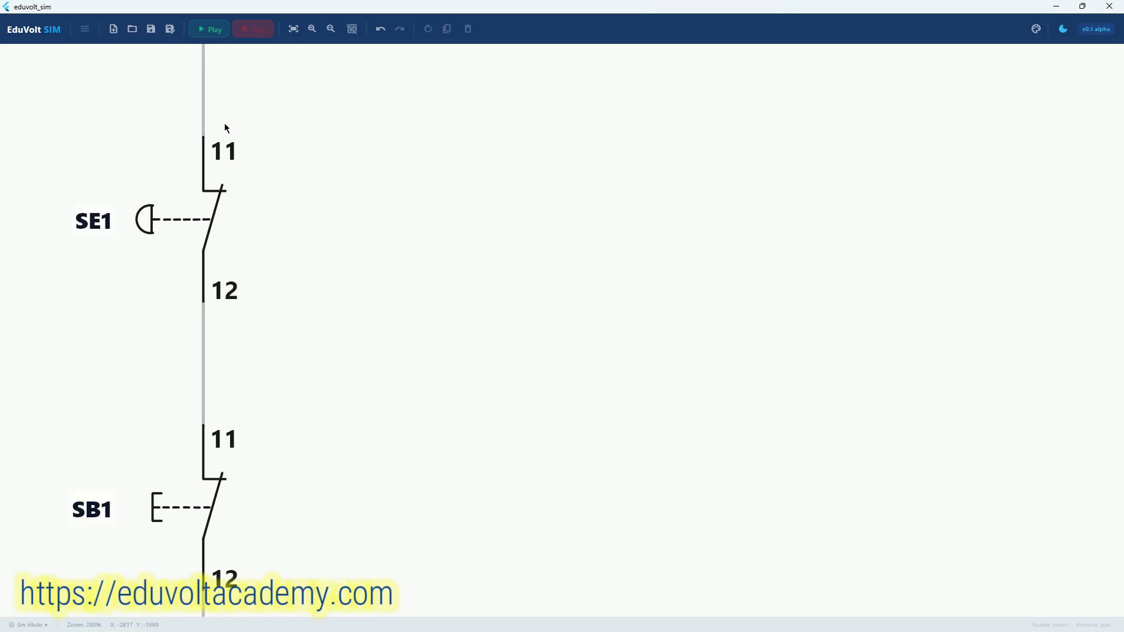
left_click_drag(226, 128, 195, 436)
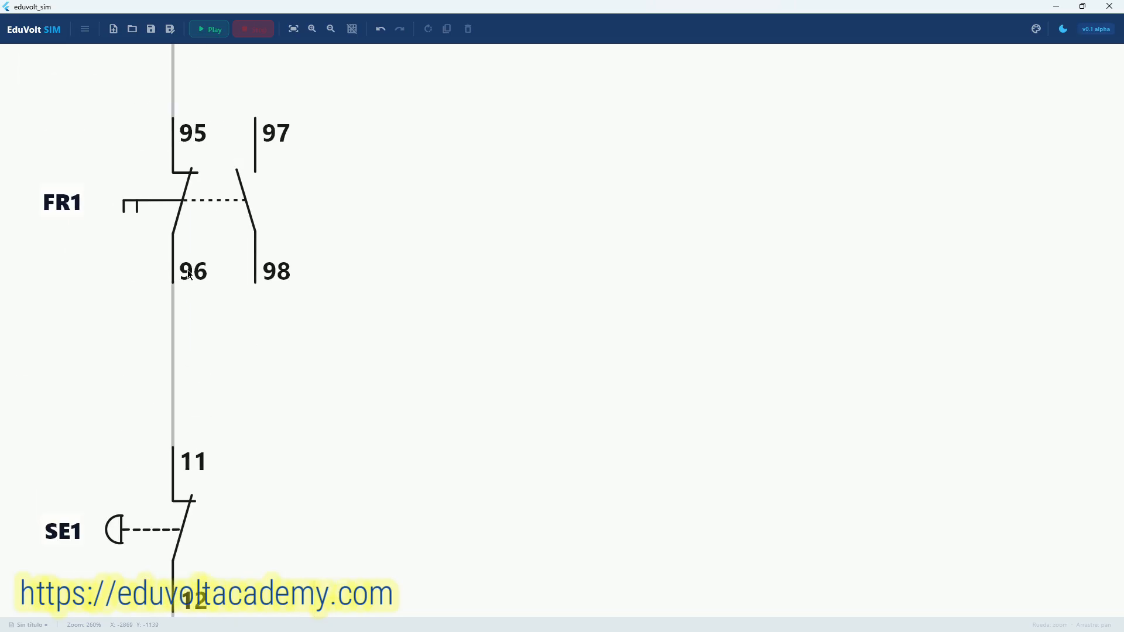
left_click_drag(187, 215, 194, 578)
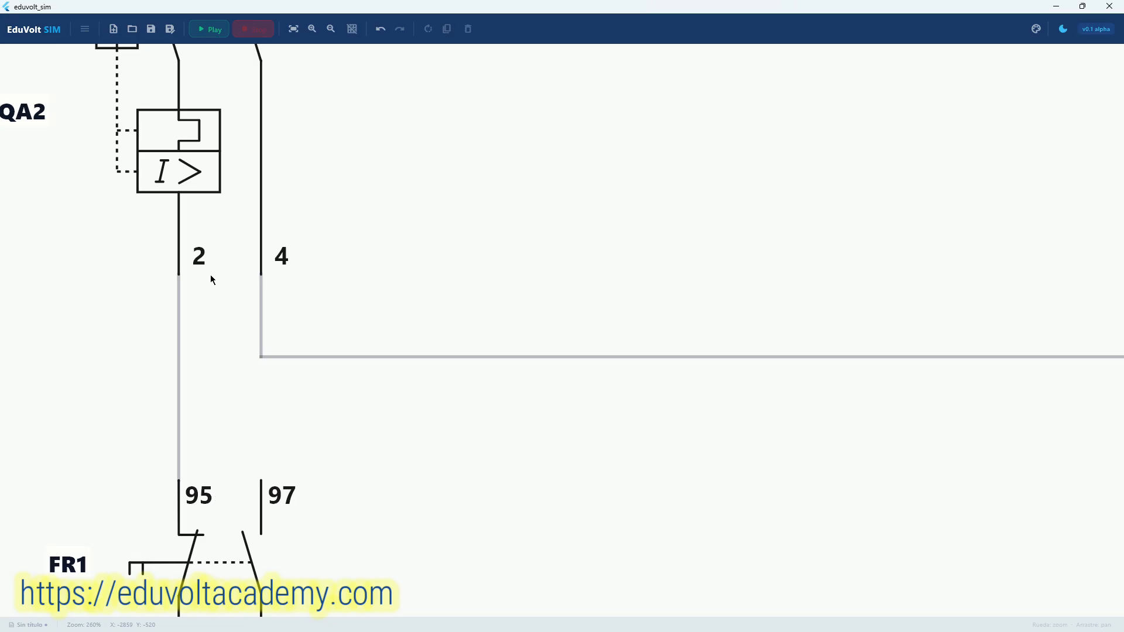
scroll(211, 276, "down", 4)
scroll(161, 395, "down", 5)
scroll(181, 484, "down", 2)
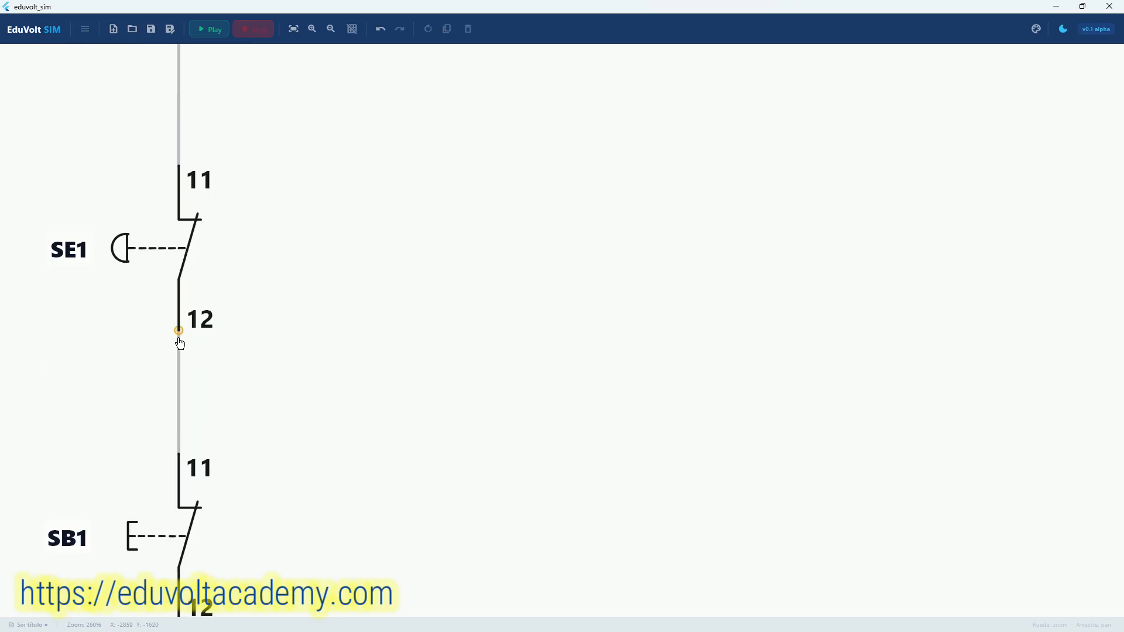
Wire terminal 21 of the normally closed KM1 contact to the control line between SE1 and SB1
scroll(170, 341, "down", 5)
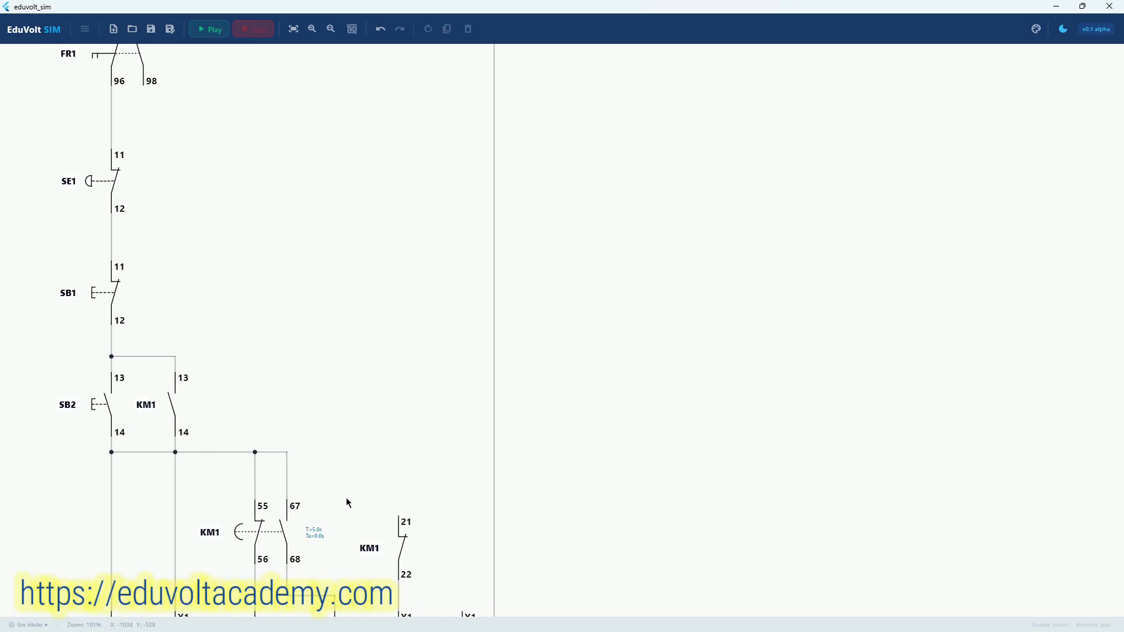
left_click(400, 517)
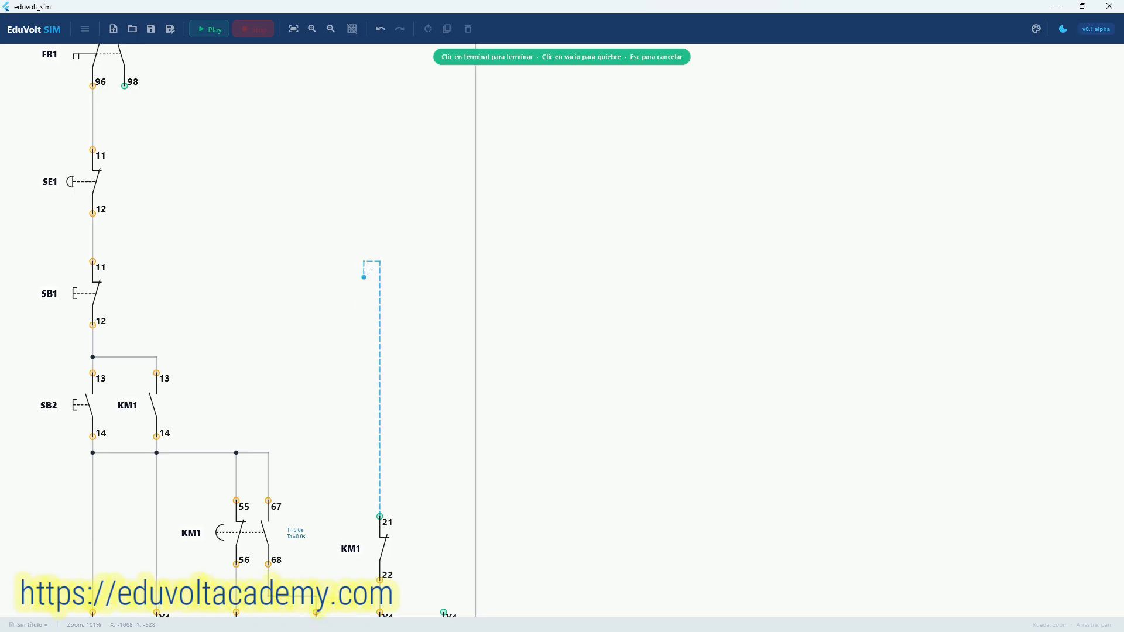
left_click(377, 247)
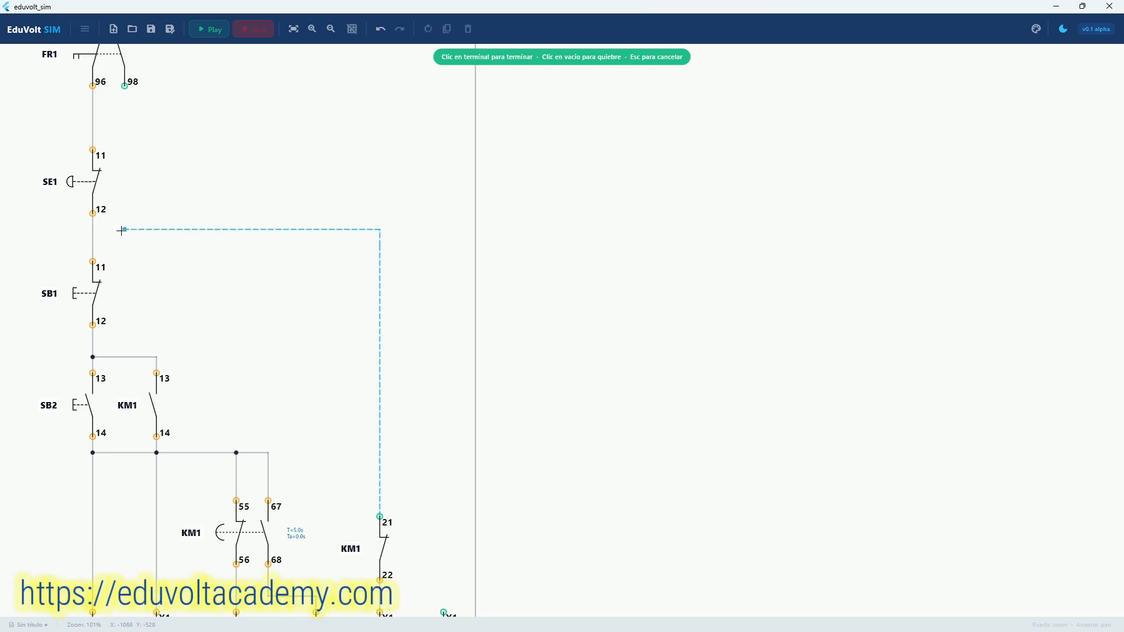
left_click(93, 229)
left_click_drag(115, 227, 102, 203)
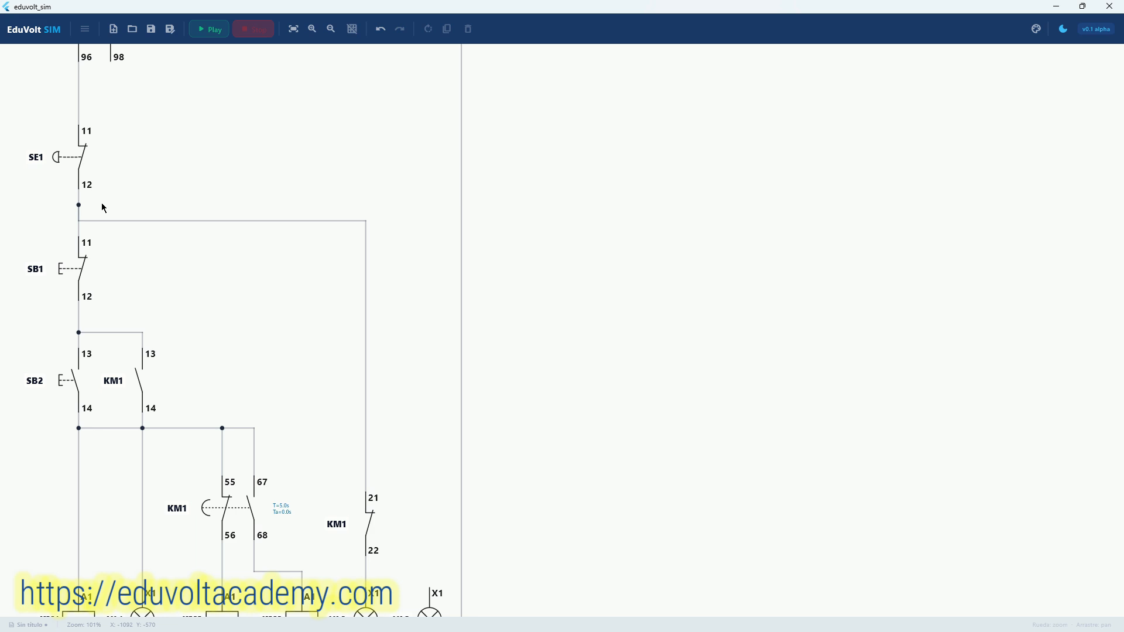
Run the simulation and follow the energised control line through SE1 to the branch feeding lamp HL2
left_click(205, 30)
left_click_drag(173, 143, 226, 381)
left_click(132, 100)
left_click_drag(189, 527, 189, 339)
left_click_drag(518, 496, 431, 440)
scroll(325, 433, "up", 10)
scroll(322, 448, "down", 4)
left_click_drag(247, 408, 622, 412)
left_click_drag(486, 322, 374, 362)
left_click_drag(246, 184, 293, 413)
left_click_drag(278, 354, 257, 493)
left_click_drag(161, 181, 156, 240)
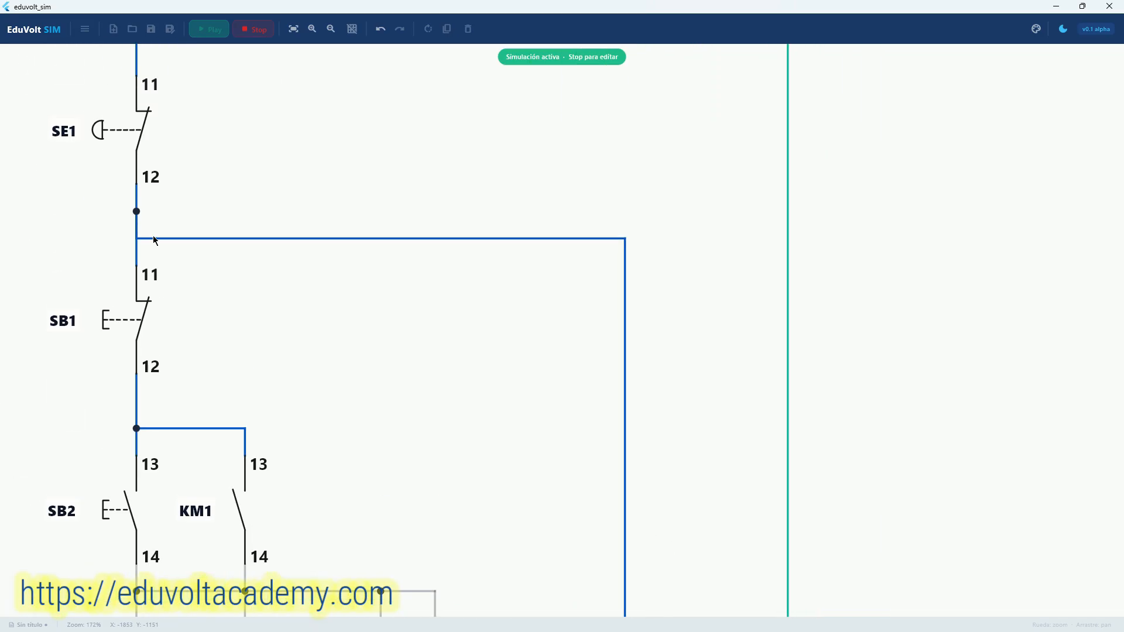
Start the circuit with pushbutton SB2 in the simulation and trip the emergency stop SE1
left_click_drag(149, 483, 146, 248)
left_click(121, 269)
scroll(121, 268, "down", 6)
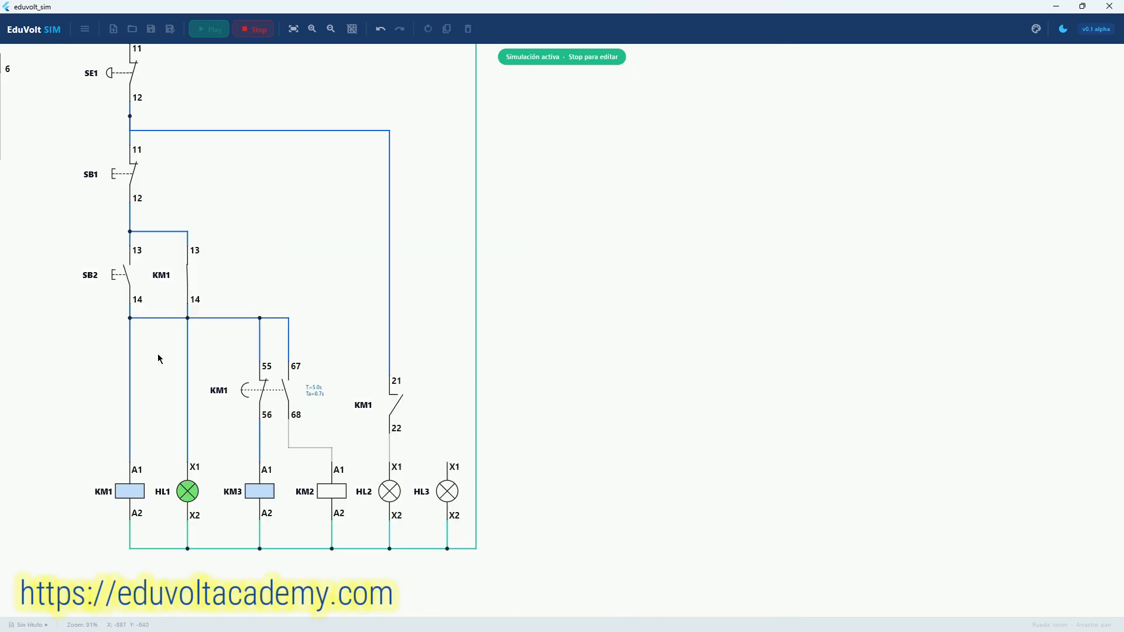
left_click_drag(187, 401, 245, 573)
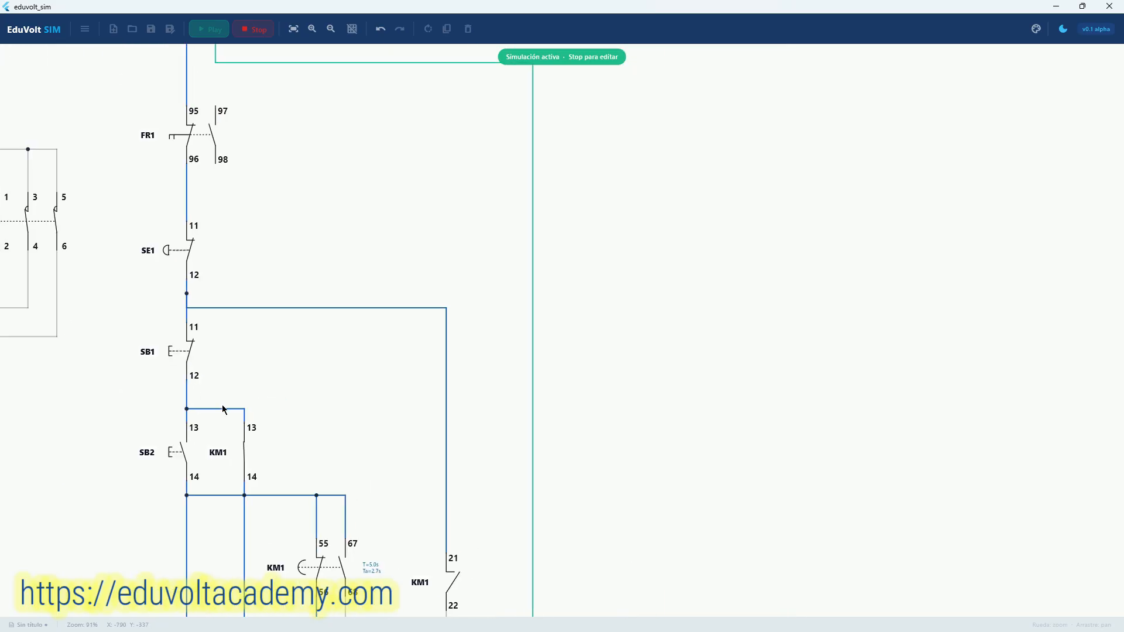
left_click_drag(290, 532, 213, 358)
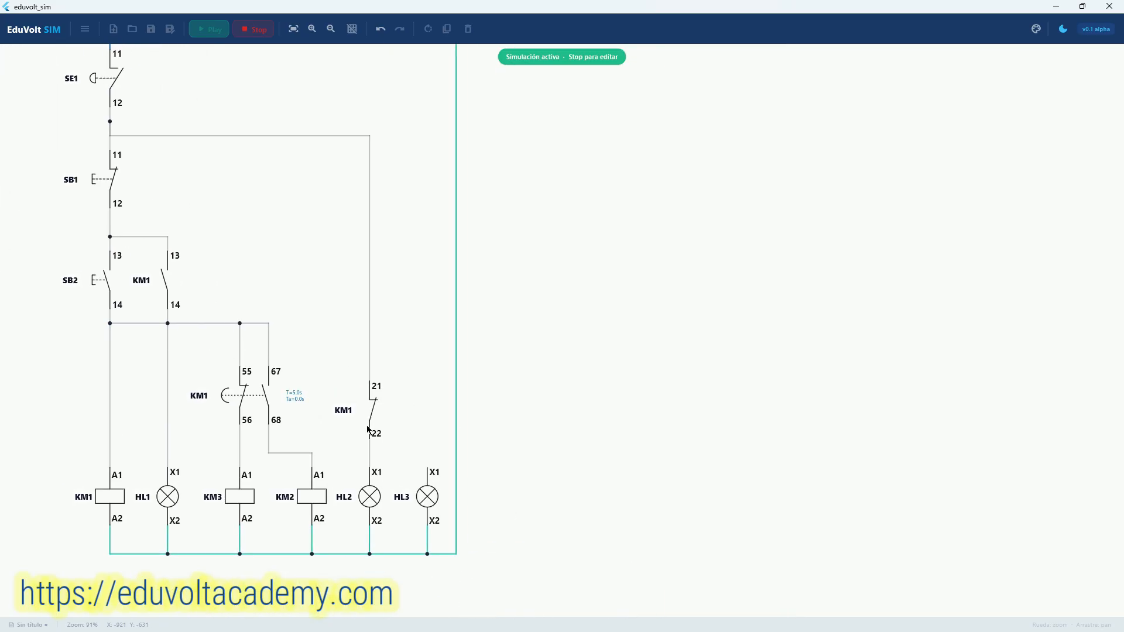
Examine lamp HL2 and its normally closed KM1 contact with SE1 open
left_click_drag(367, 492, 296, 472)
scroll(295, 472, "up", 1)
scroll(297, 476, "up", 7)
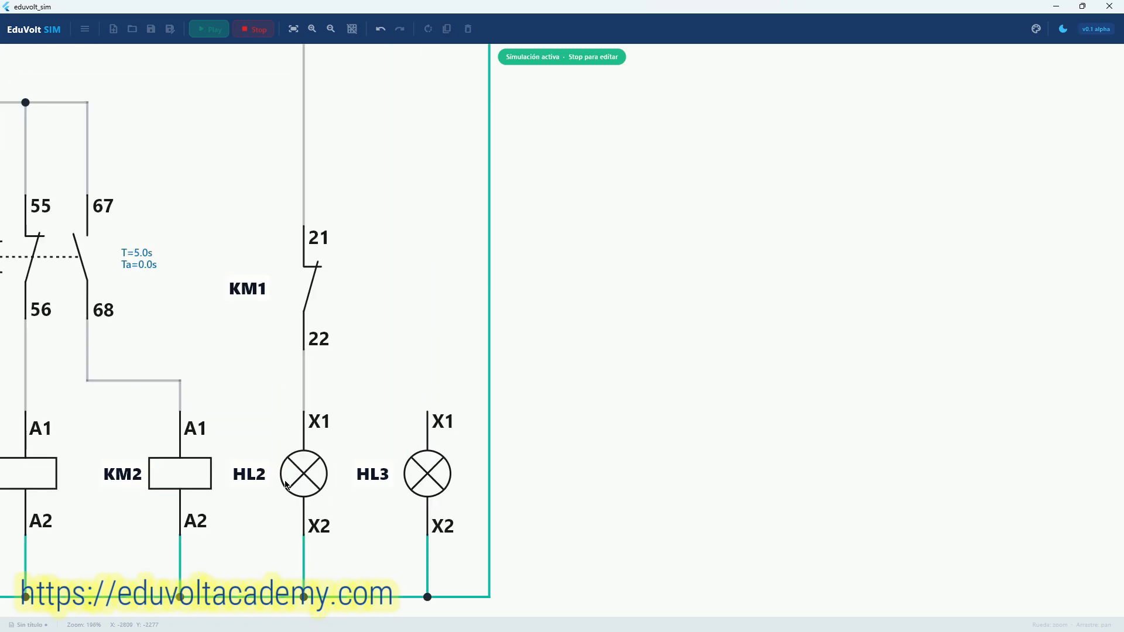
scroll(286, 485, "down", 8)
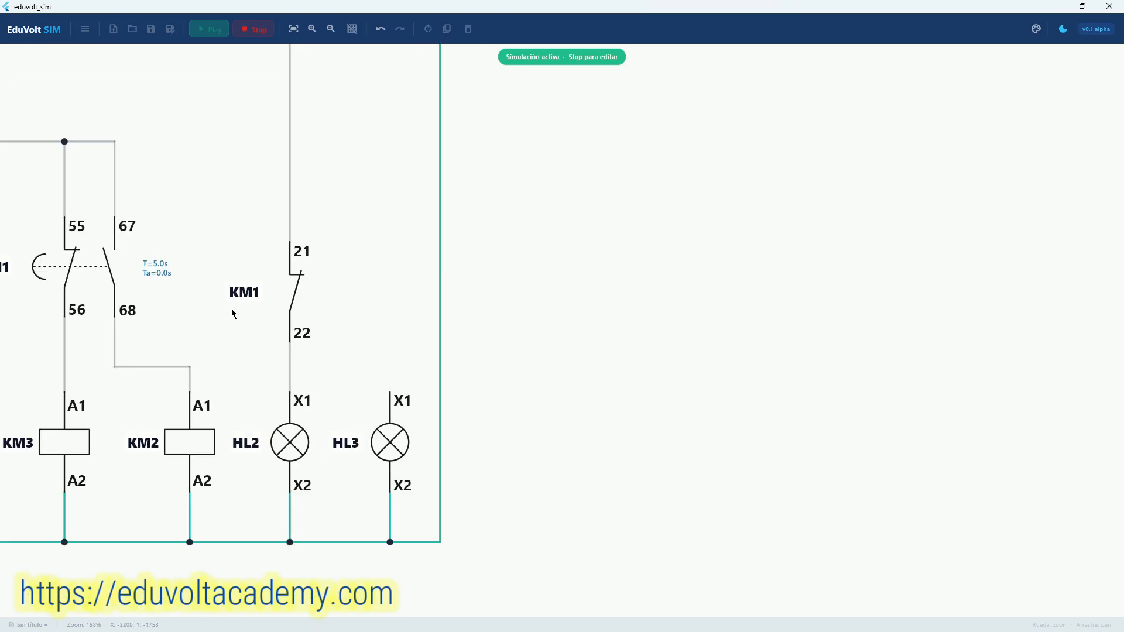
scroll(183, 254, "up", 5)
left_click_drag(133, 243, 180, 317)
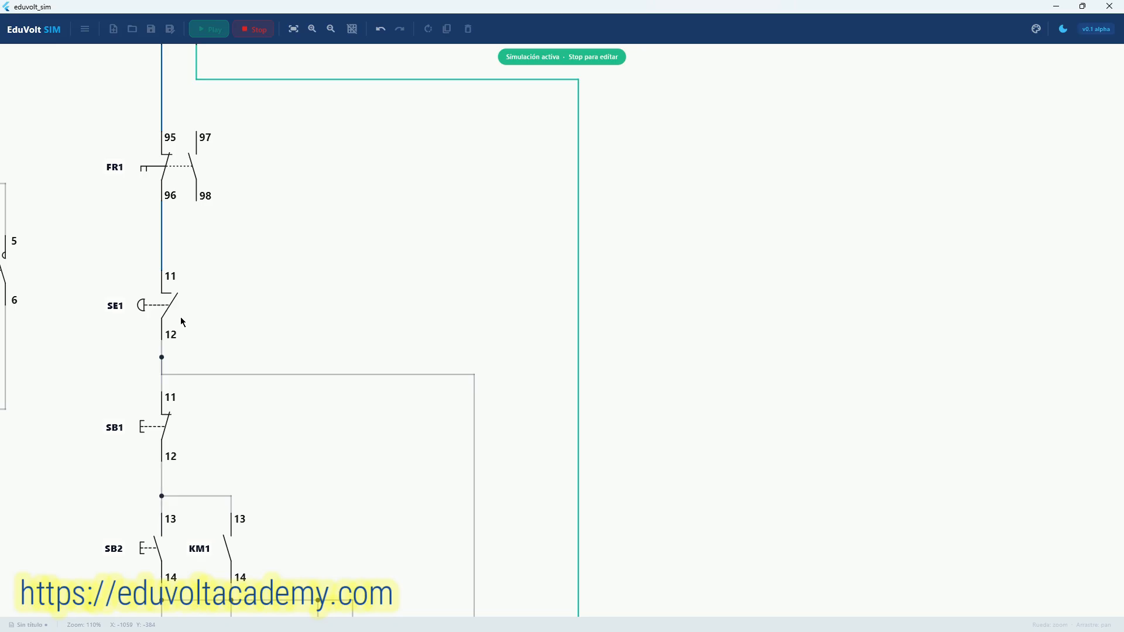
Trace the supply from QA2 terminal 2 through the FR1 95-96 contact down to the open SE1
scroll(180, 316, "up", 4)
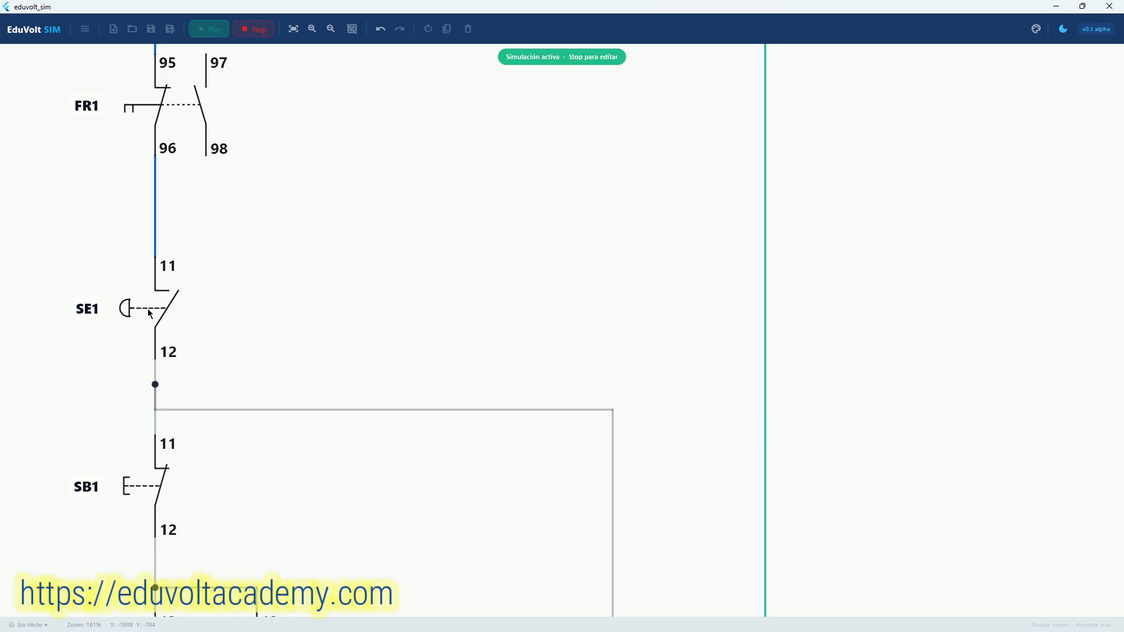
scroll(131, 303, "up", 5)
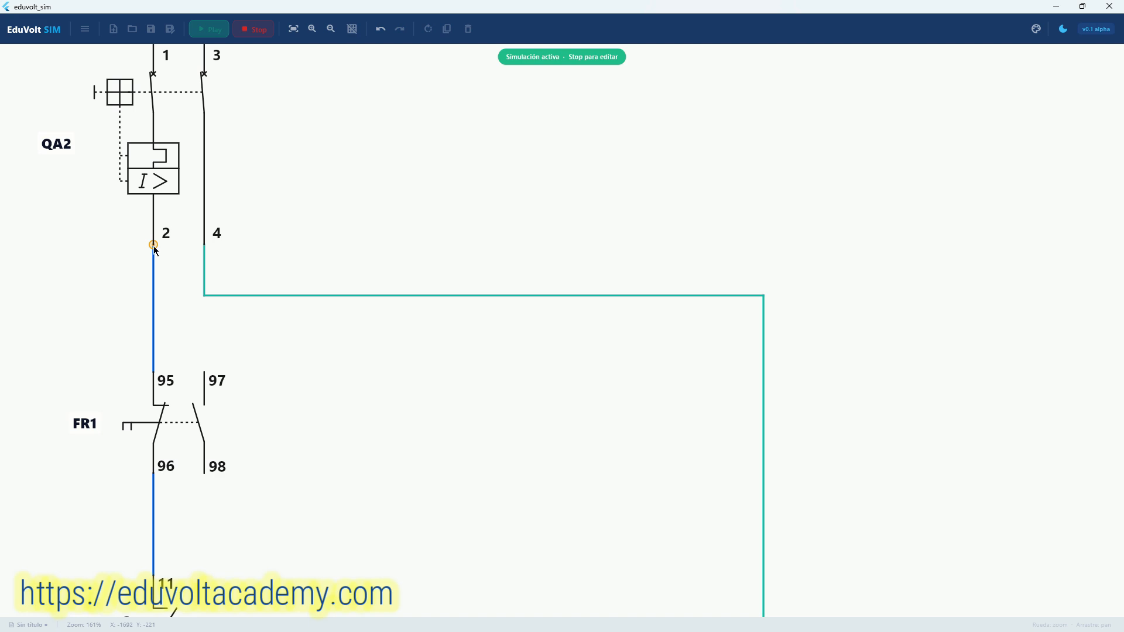
scroll(156, 422, "down", 2)
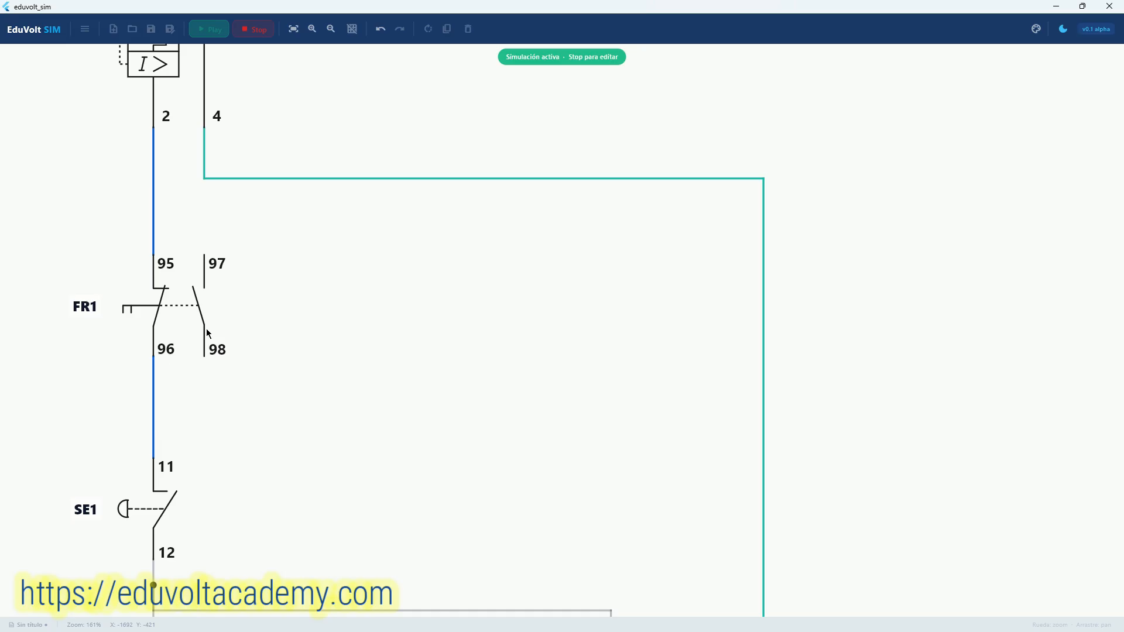
left_click_drag(239, 386, 145, 270)
Examine how the open SE1 affects the feed to the KM1 contact and lamp HL2, then check HL3
scroll(269, 393, "down", 5)
left_click_drag(516, 564, 321, 335)
scroll(296, 591, "up", 4)
scroll(261, 559, "down", 2)
left_click_drag(264, 507, 314, 566)
scroll(280, 544, "up", 5)
scroll(280, 565, "down", 4)
left_click_drag(124, 308, 168, 181)
left_click_drag(383, 568, 316, 529)
scroll(316, 530, "up", 6)
scroll(317, 530, "up", 1)
scroll(318, 515, "down", 2)
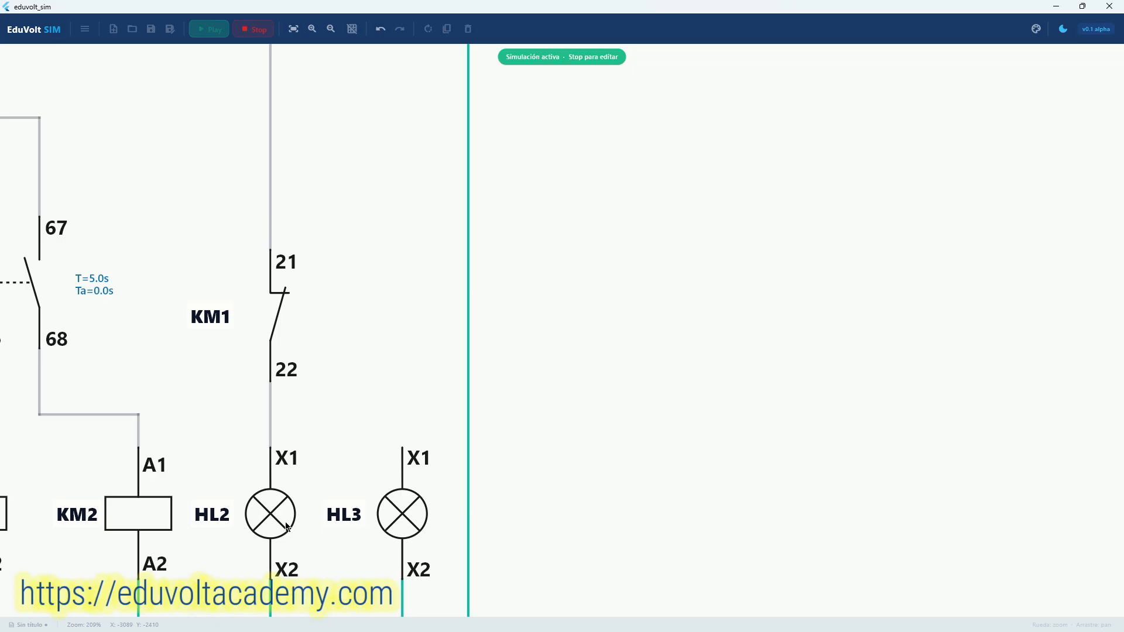
left_click_drag(383, 503, 238, 473)
scroll(291, 471, "down", 11)
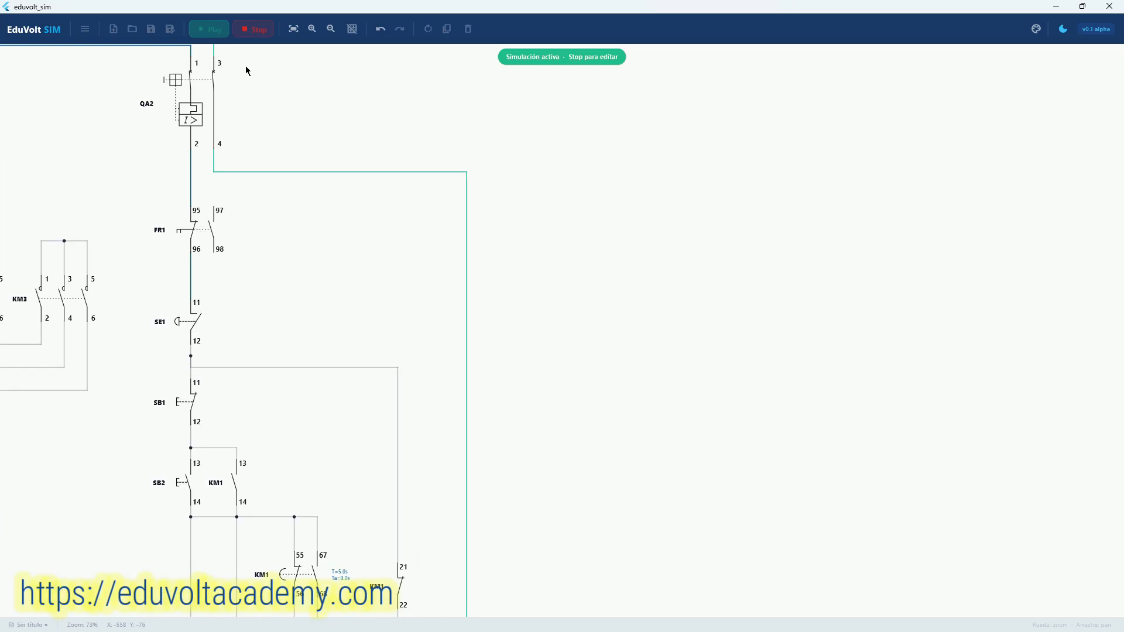
Stop the simulation and delete the wire joining the KM1 contact's terminal 21 to the line between SE1 and SB1
left_click(253, 29)
left_click(267, 368)
key("Delete")
Wire terminal 21 of the normally closed KM1 contact to the line between FR1 and SE1, straightening its horizontal run at the junction
left_click_drag(221, 334, 173, 322)
left_click(334, 537)
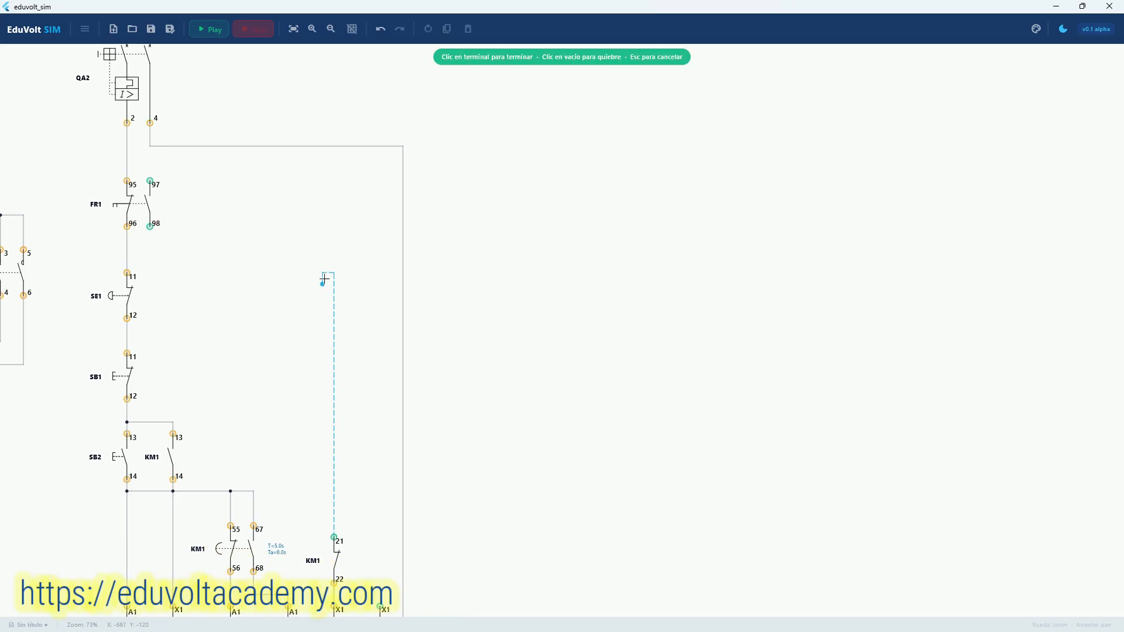
left_click(128, 259)
left_click(222, 261)
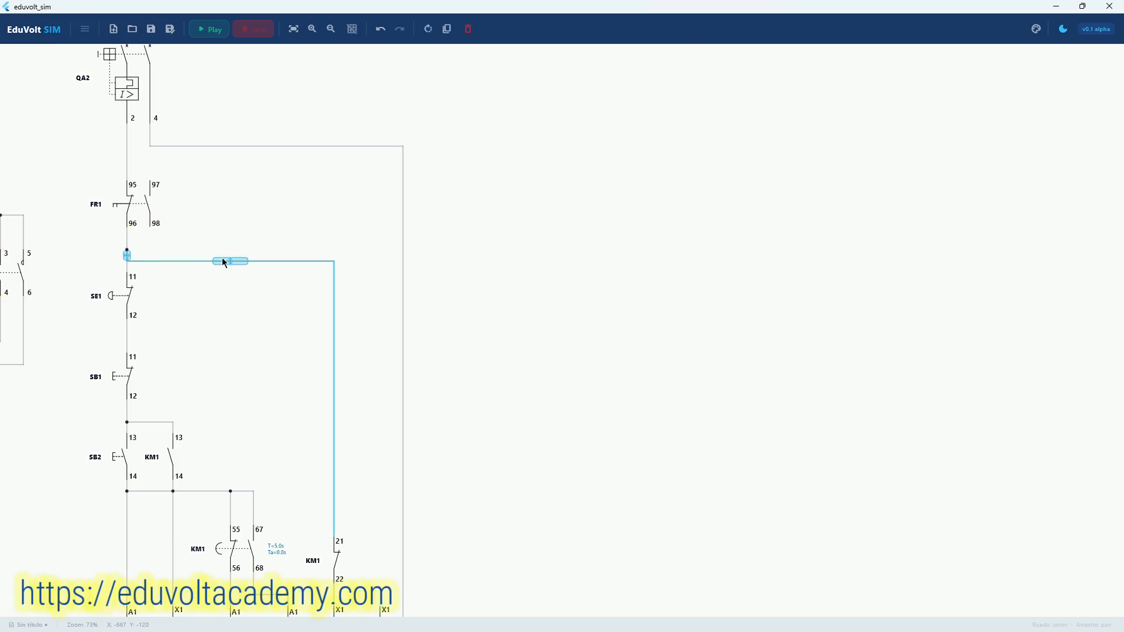
left_click_drag(225, 259, 226, 251)
left_click(202, 228)
Examine unconnected lamp HL3 and the unused normally open 97-98 contact of FR1
scroll(190, 294, "down", 2)
scroll(304, 486, "up", 6)
scroll(310, 495, "up", 5)
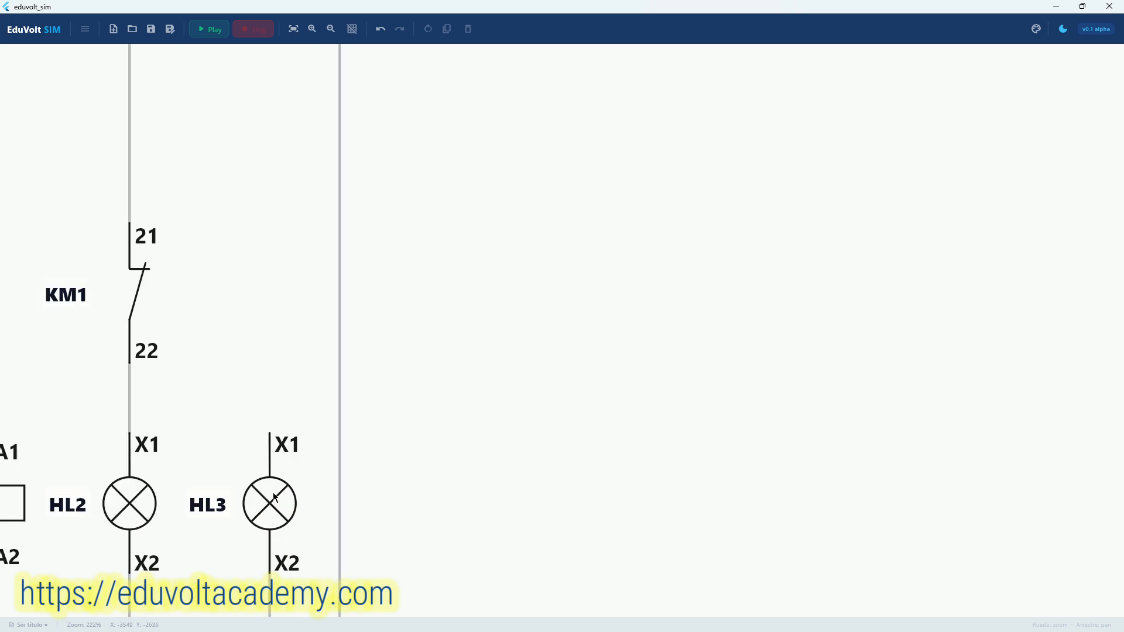
scroll(273, 493, "down", 6)
left_click_drag(119, 200, 268, 506)
left_click_drag(161, 250, 281, 446)
scroll(156, 312, "up", 4)
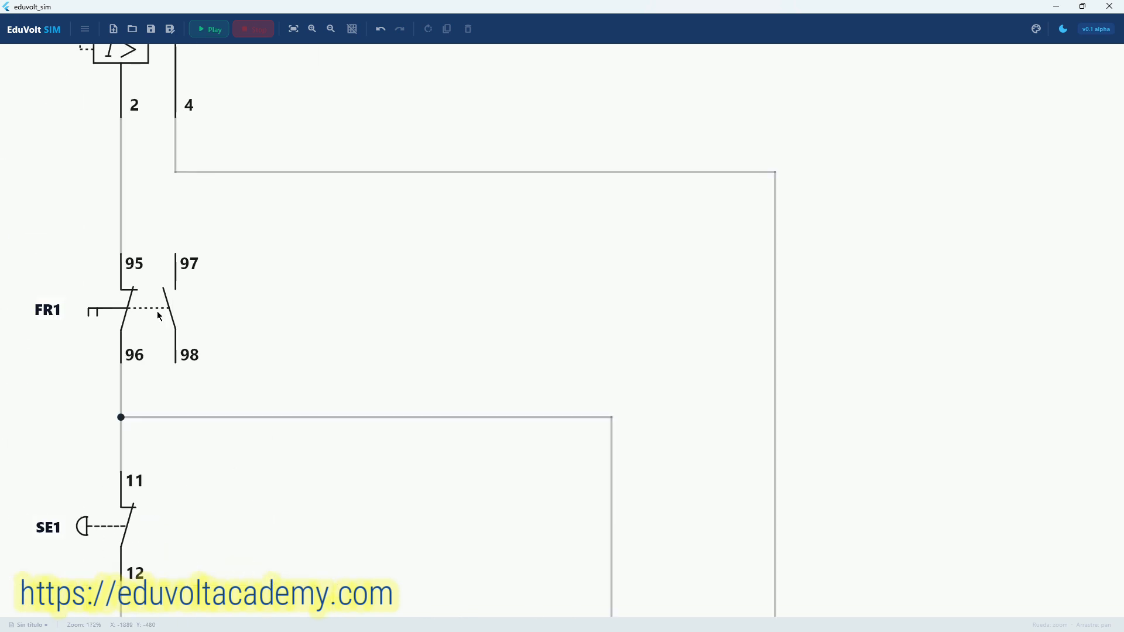
scroll(162, 316, "up", 1)
scroll(177, 291, "up", 3)
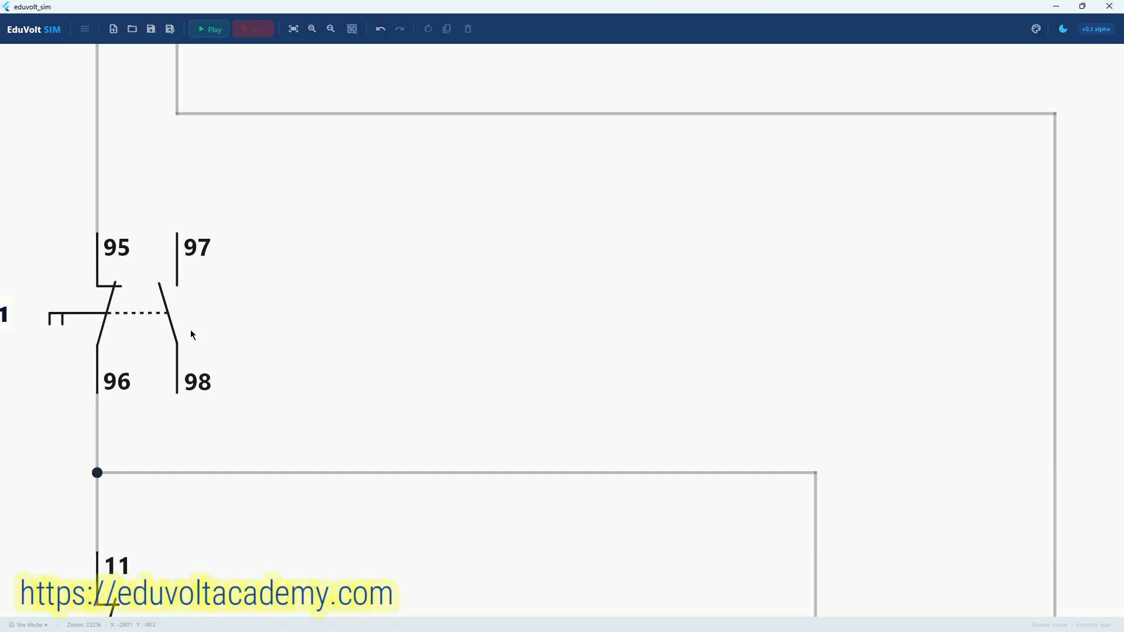
Wire terminal 97 of FR1 to the control line just above terminal 95
left_click_drag(191, 321, 212, 385)
left_click(203, 311)
left_click_drag(135, 239, 158, 349)
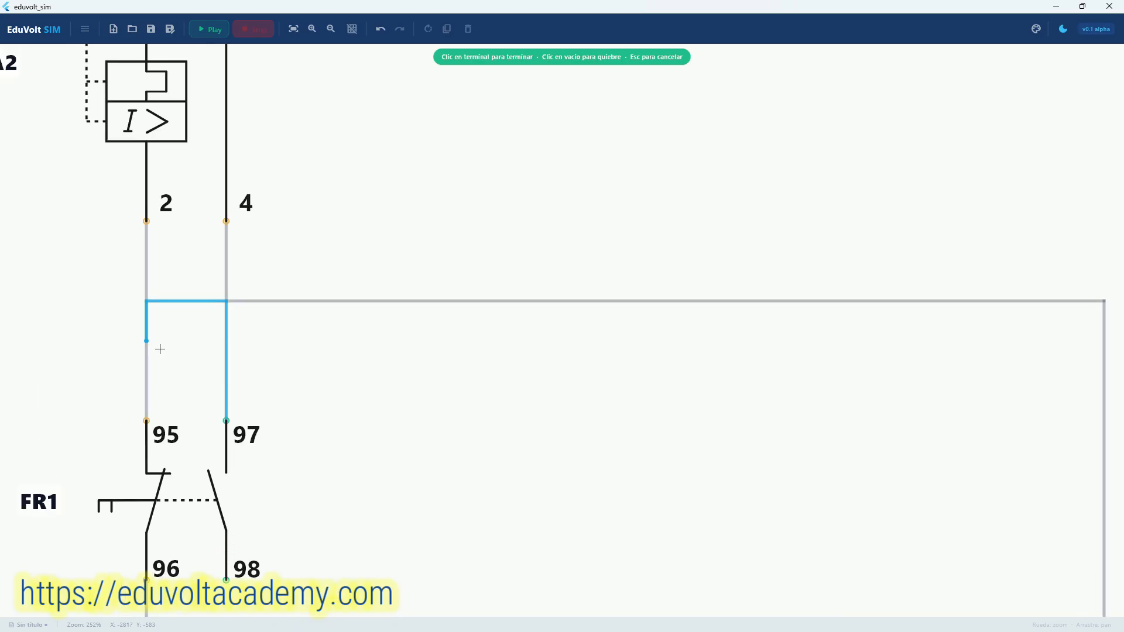
left_click(146, 381)
Wire terminal 98 of FR1's normally open contact to terminal X1 of lamp HL3
left_click_drag(233, 577, 233, 402)
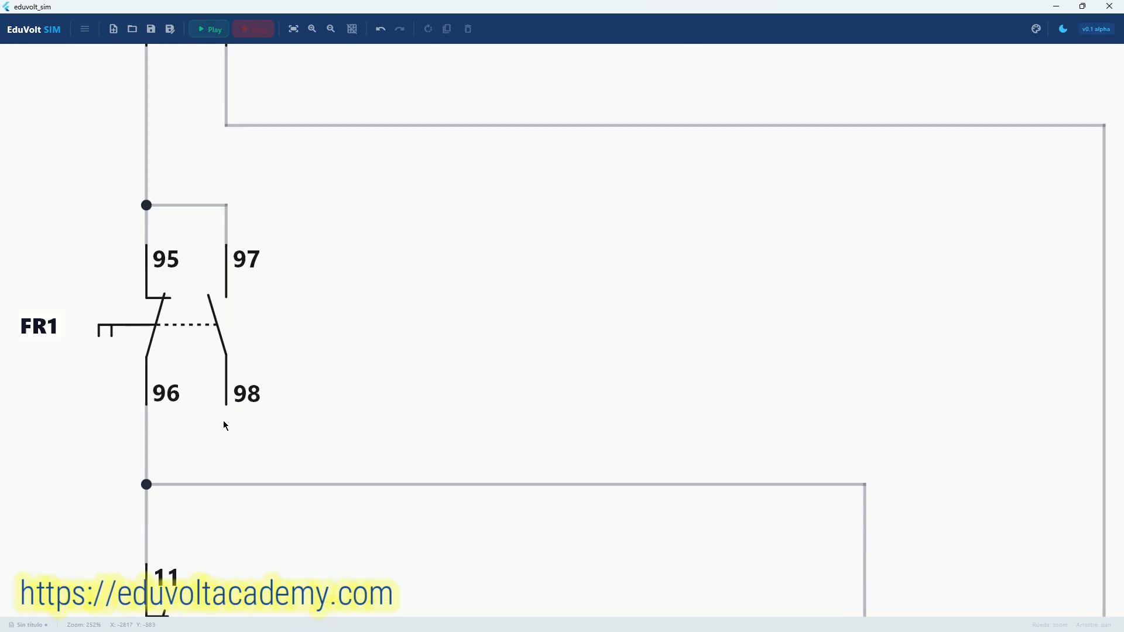
scroll(224, 422, "down", 9)
left_click_drag(327, 443, 158, 314)
scroll(185, 299, "down", 4)
left_click(68, 185)
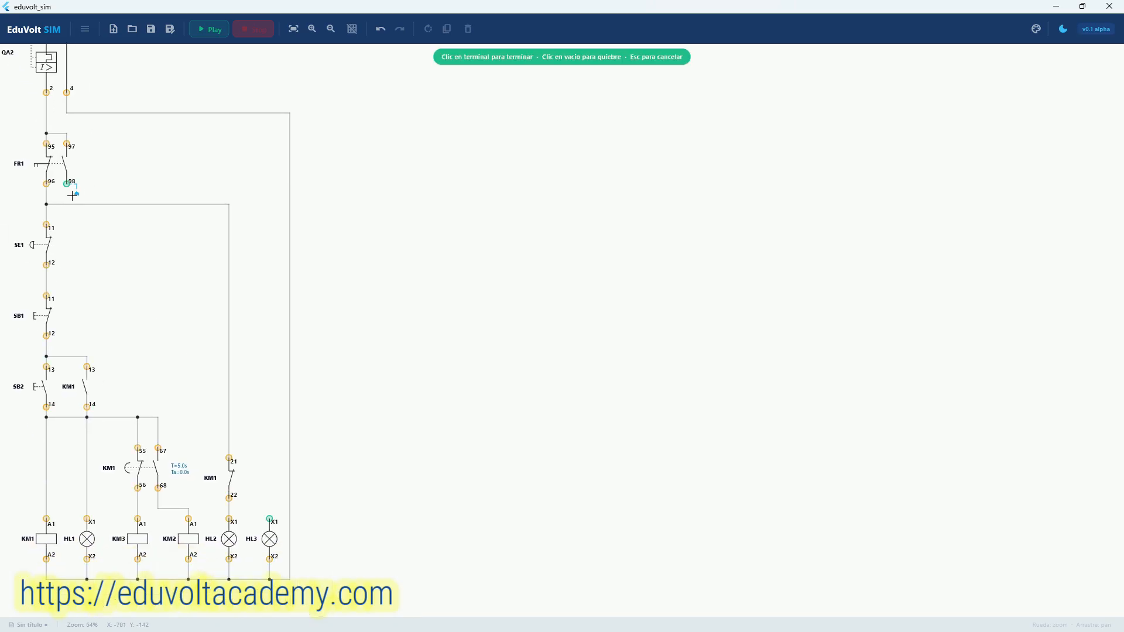
left_click(270, 194)
left_click(269, 520)
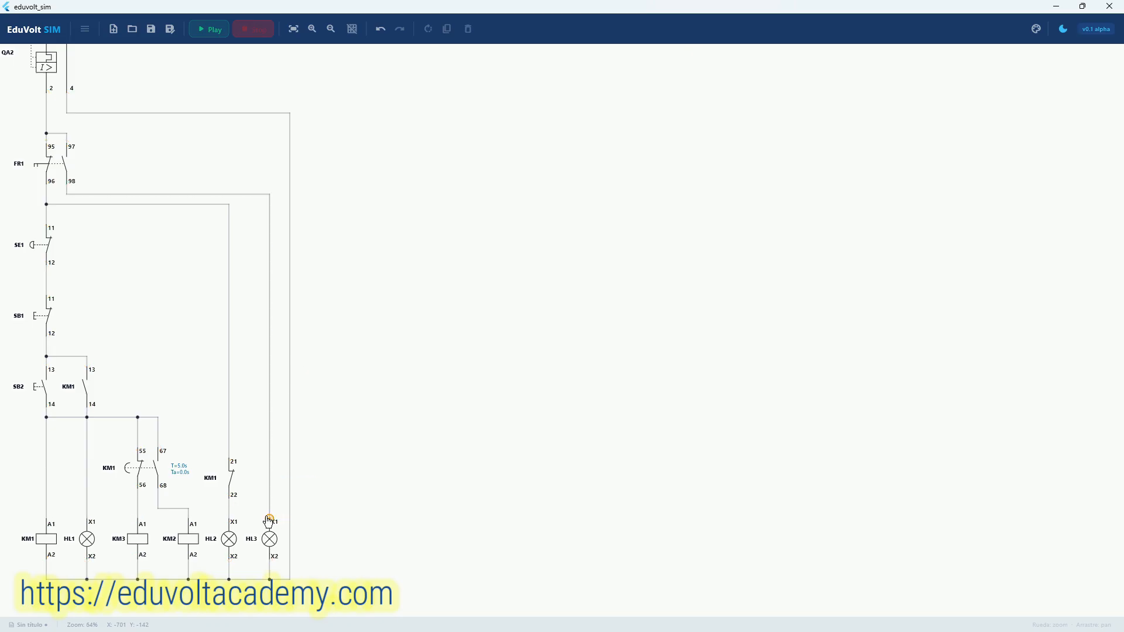
Start the simulation and close breakers QA2 and QA1 to energize the control and power circuits
scroll(266, 524, "up", 9)
scroll(270, 552, "down", 6)
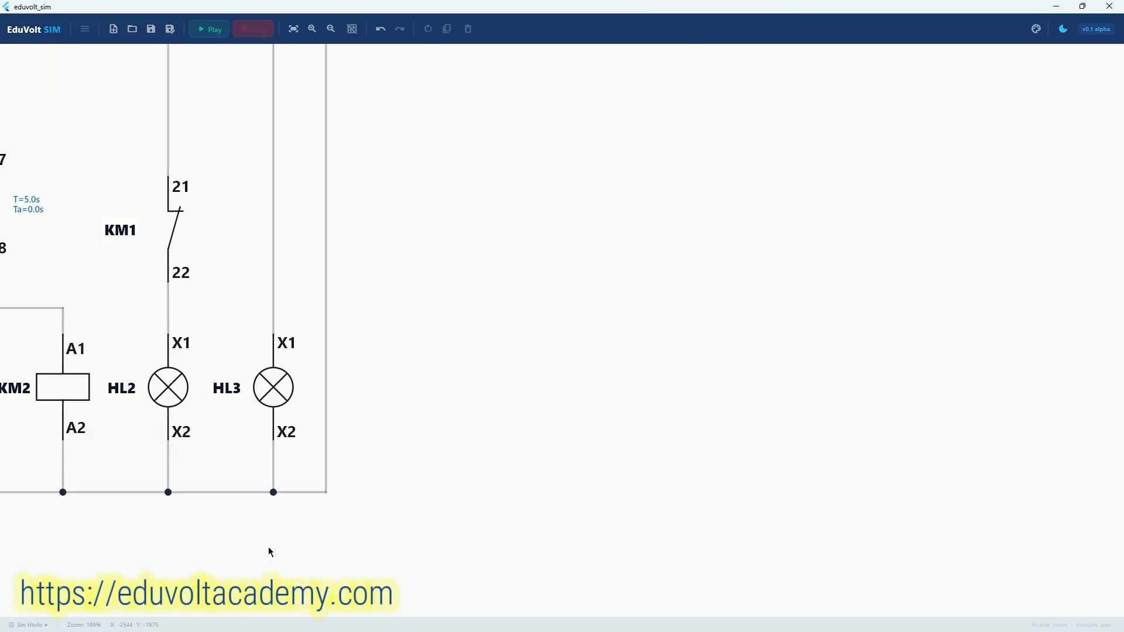
left_click_drag(173, 336, 272, 490)
scroll(269, 485, "down", 3)
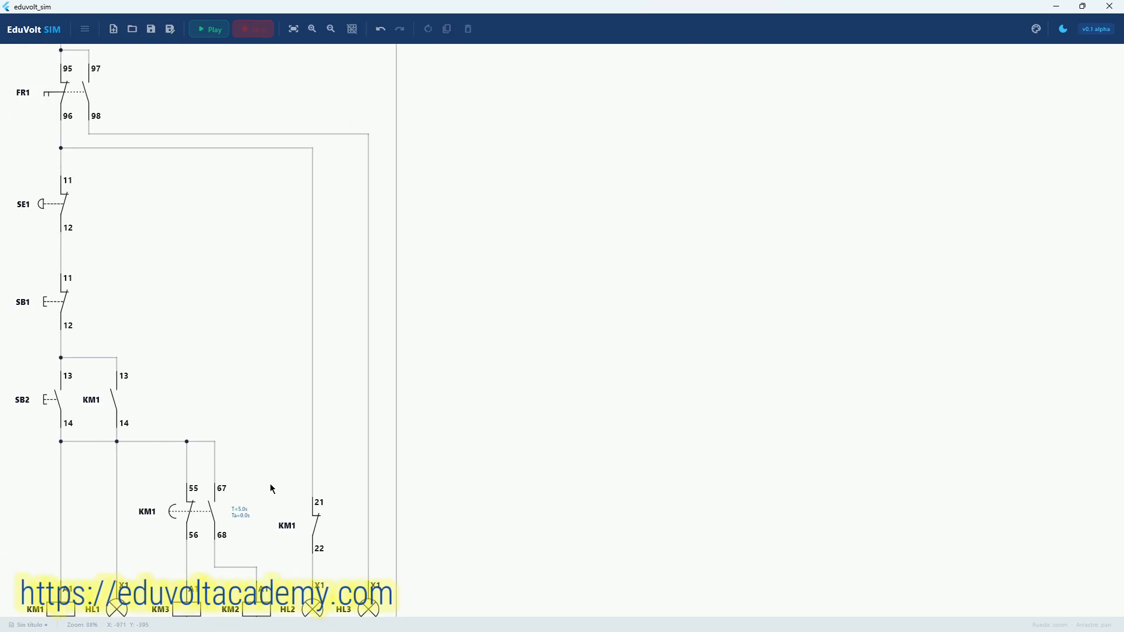
left_click_drag(178, 447, 211, 452)
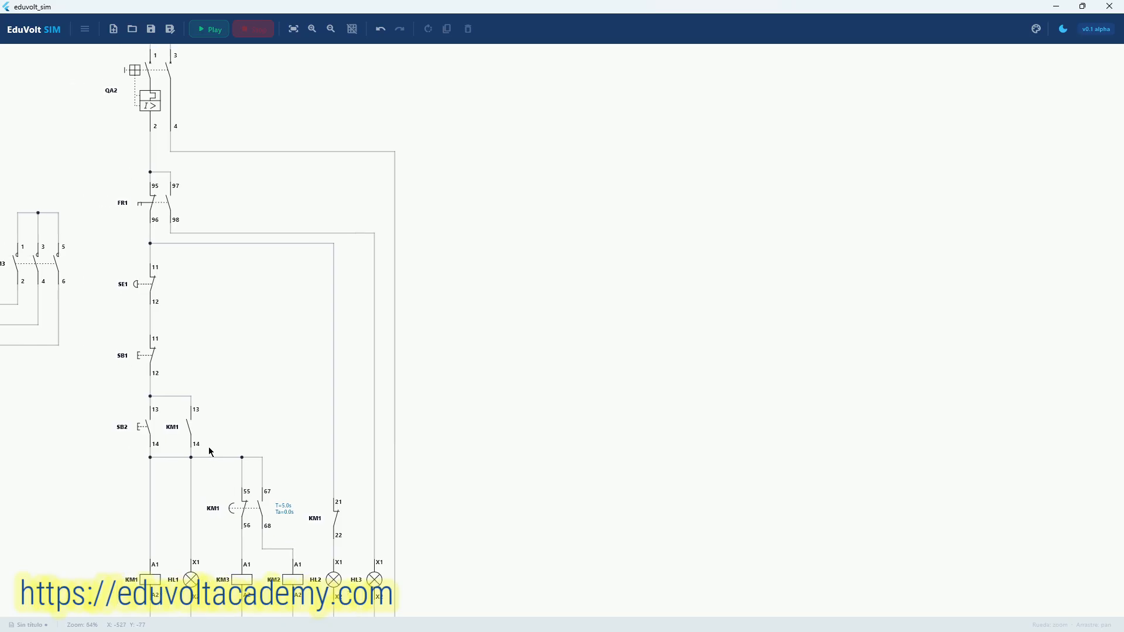
left_click(211, 31)
left_click_drag(135, 134, 150, 203)
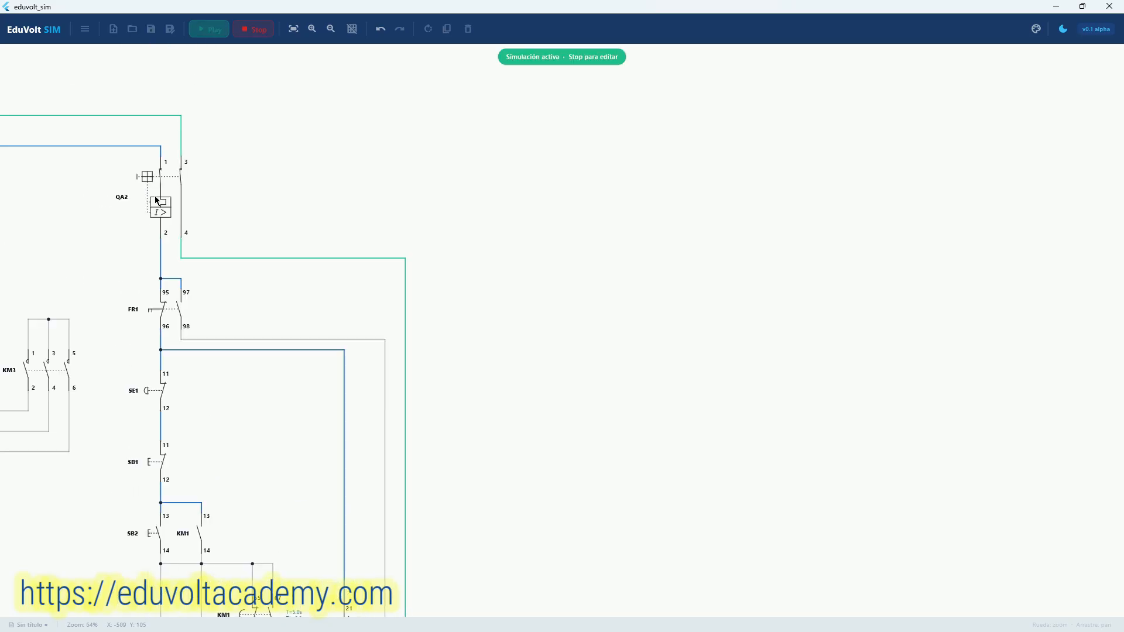
left_click_drag(125, 324, 375, 343)
left_click(106, 257)
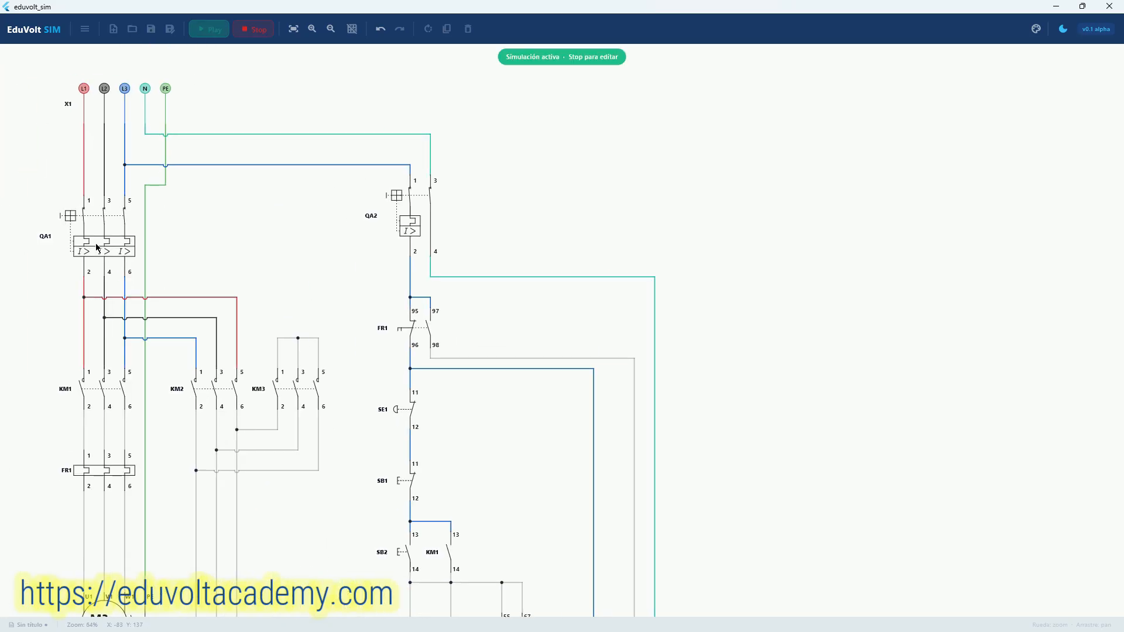
Examine the pilot lamps, contactor coils and motor M1 with both breakers closed and the starter at rest
left_click_drag(93, 426, 92, 133)
left_click_drag(254, 305, 31, 410)
scroll(202, 122, "up", 5)
scroll(202, 150, "down", 4)
left_click_drag(265, 291, 195, 175)
scroll(300, 438, "up", 8)
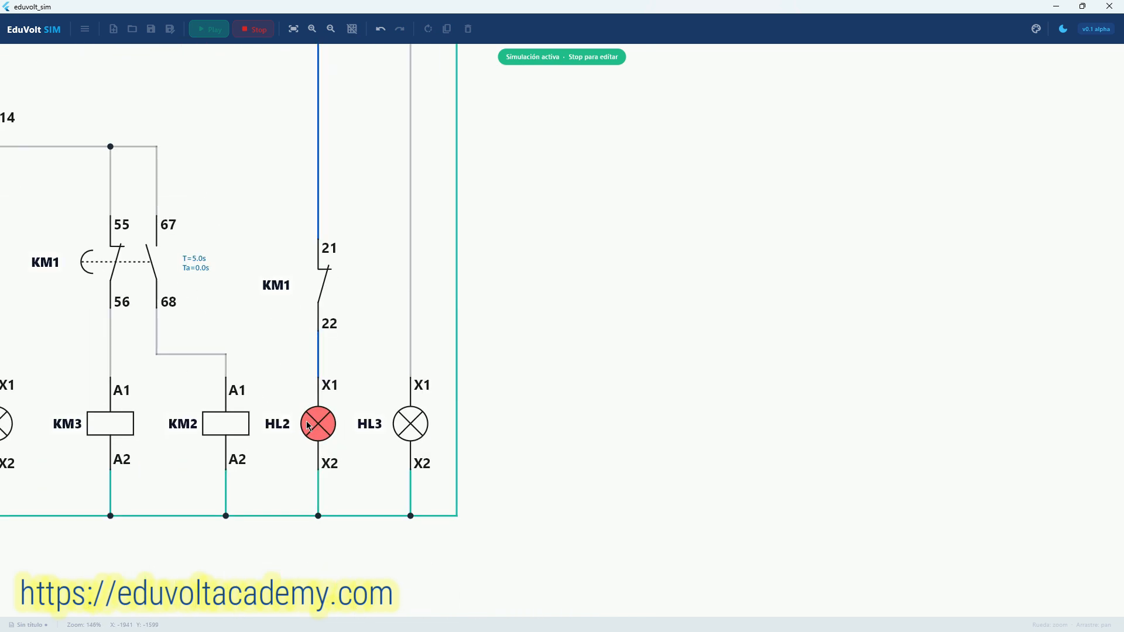
scroll(307, 422, "down", 4)
left_click_drag(81, 464, 234, 460)
scroll(191, 426, "up", 9)
scroll(196, 422, "down", 10)
scroll(199, 412, "up", 6)
scroll(199, 411, "down", 6)
left_click_drag(186, 416, 504, 434)
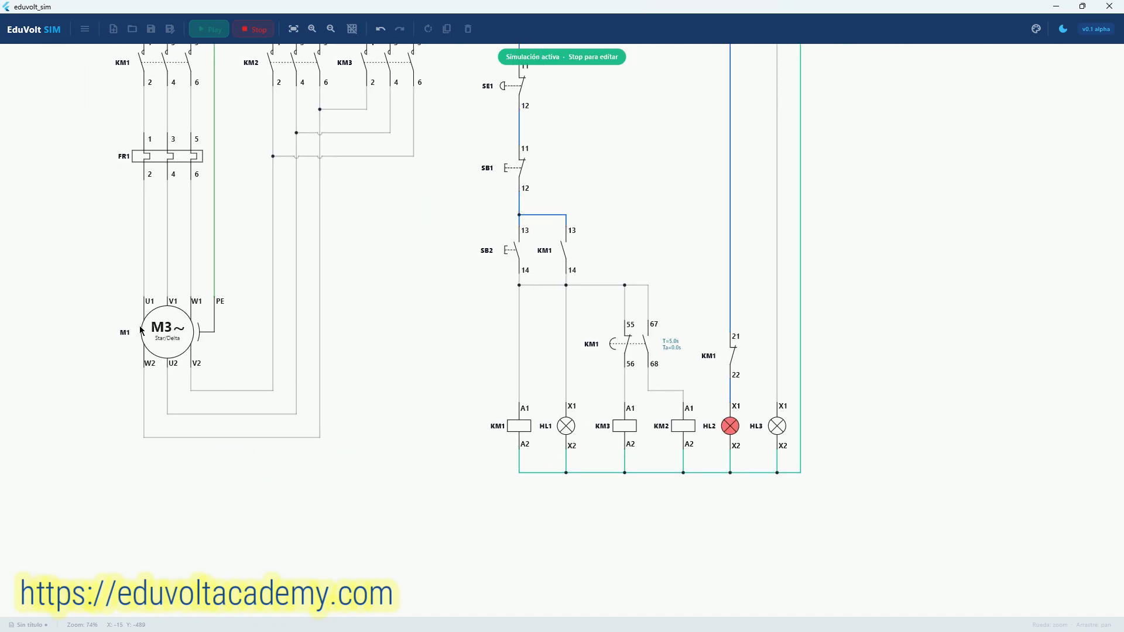
scroll(141, 331, "up", 10)
scroll(194, 346, "down", 9)
left_click_drag(326, 331, 221, 403)
left_click_drag(559, 376, 190, 335)
scroll(97, 467, "up", 5)
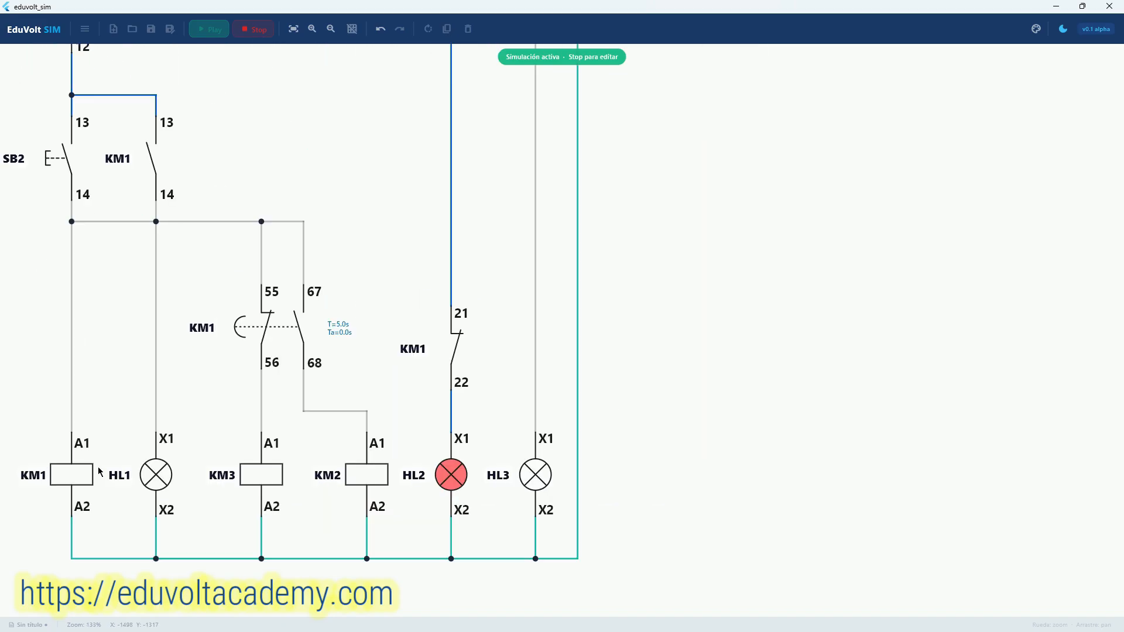
Examine lamp HL2 with its normally closed KM1 21-22 contact, and compare it with coil KM1 and lamp HL1
left_click_drag(351, 421, 238, 435)
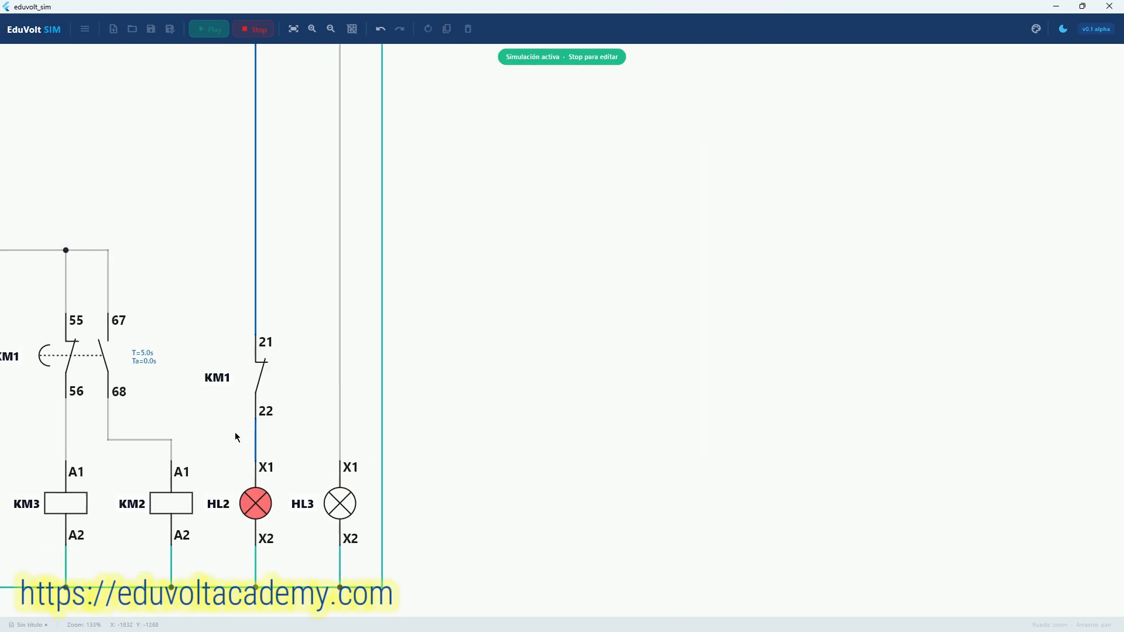
scroll(246, 394, "up", 4)
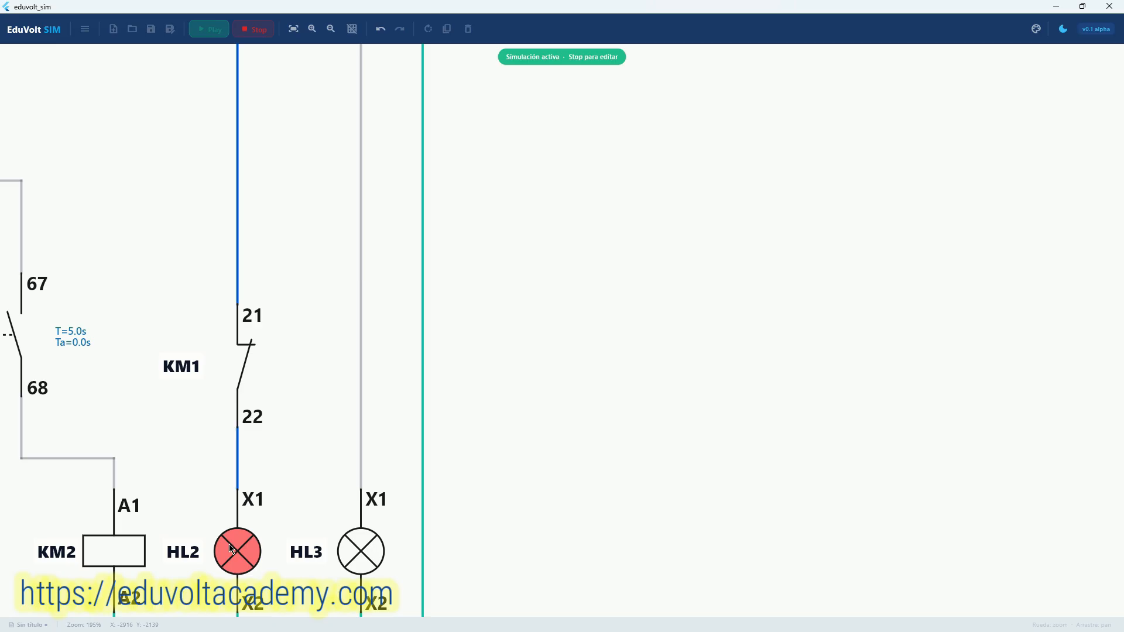
scroll(174, 511, "down", 2)
scroll(173, 508, "down", 2)
left_click_drag(109, 489, 407, 490)
scroll(210, 226, "up", 4)
scroll(240, 202, "down", 3)
scroll(178, 532, "up", 1)
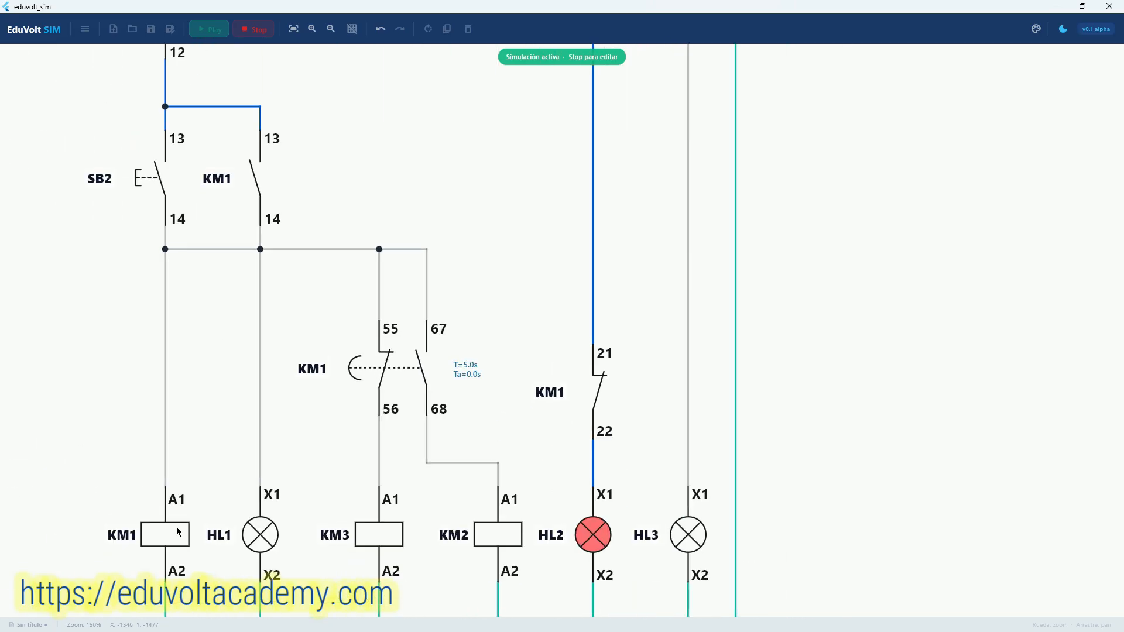
scroll(223, 538, "down", 1)
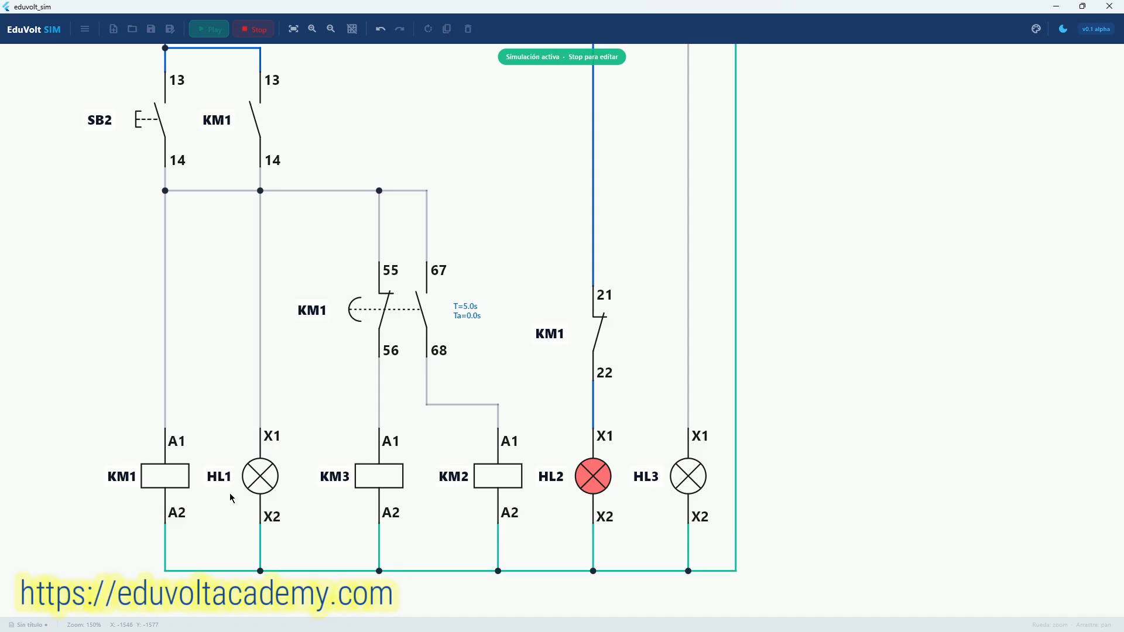
Operate pushbutton SB2 to start the star-delta sequence in the simulation
scroll(230, 498, "down", 3)
left_click_drag(237, 442, 201, 450)
left_click_drag(148, 247, 60, 223)
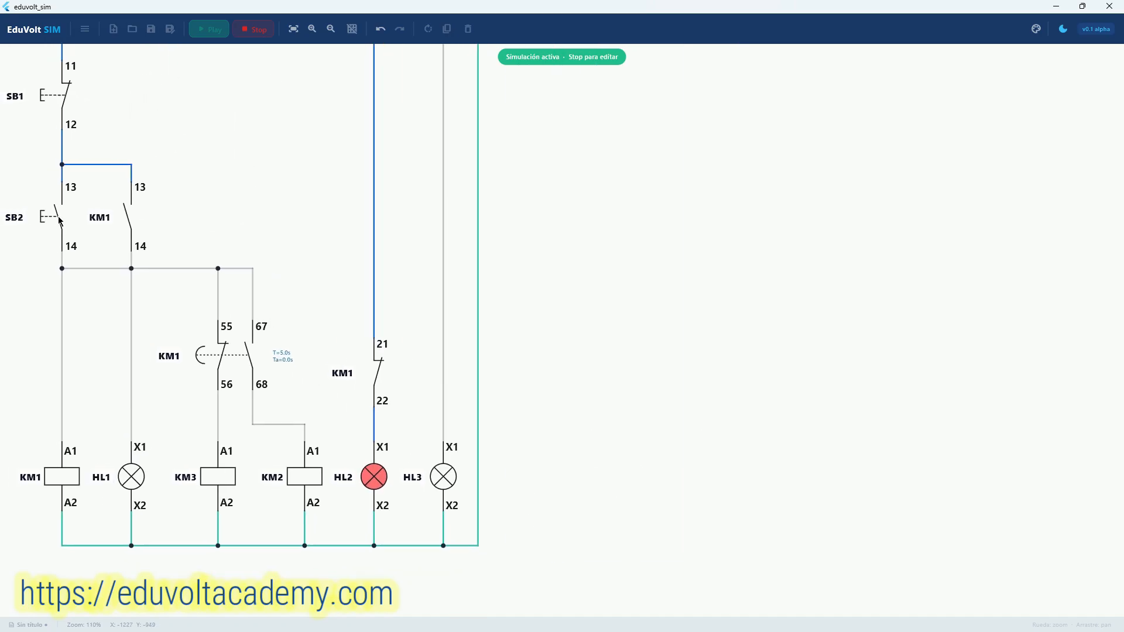
left_click(57, 216)
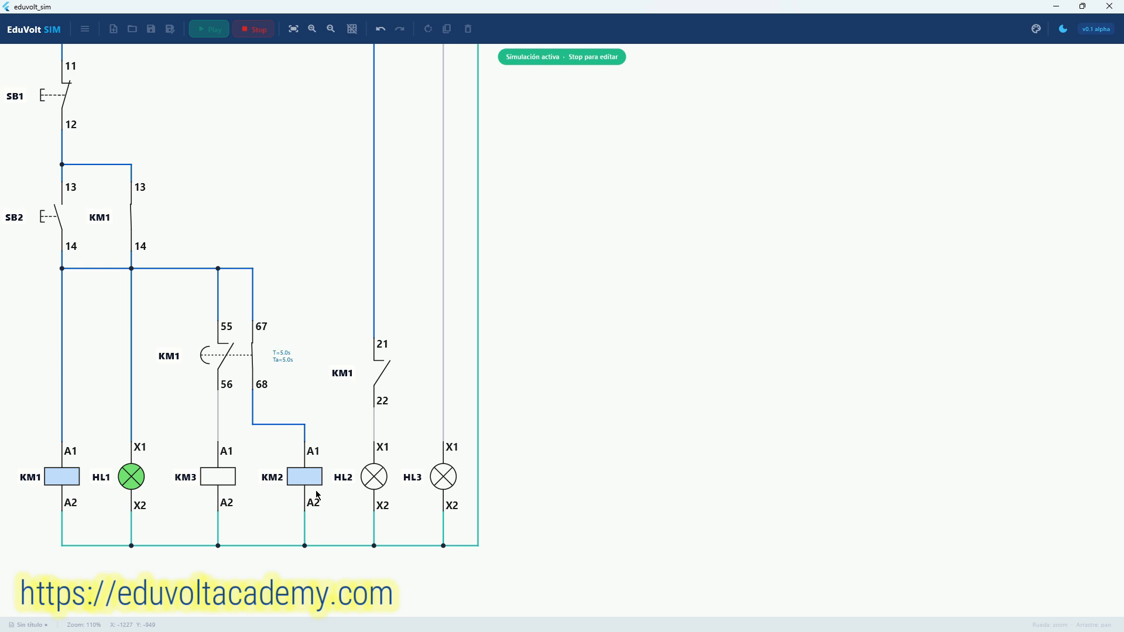
Examine the running power circuit, FR1's 95-96 and 97-98 contacts, and lamp HL3
left_click_drag(149, 262, 562, 456)
left_click_drag(241, 524, 381, 472)
left_click_drag(411, 360, 143, 413)
left_click_drag(411, 394, 173, 431)
left_click_drag(238, 219, 239, 276)
scroll(241, 281, "up", 4)
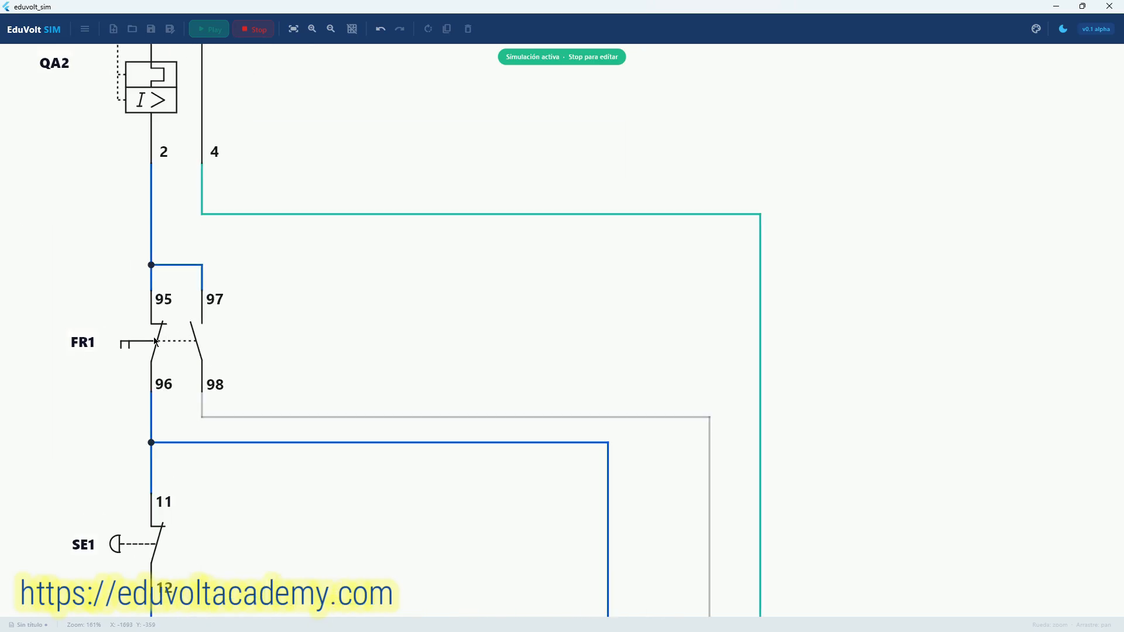
scroll(154, 342, "up", 3)
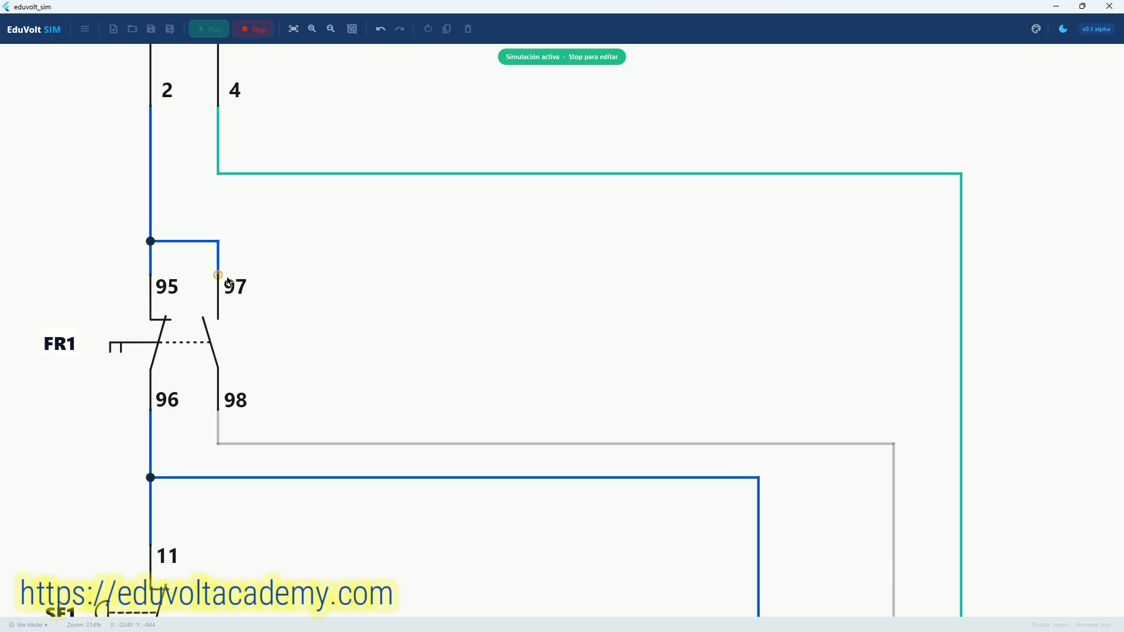
scroll(219, 366, "down", 5)
left_click_drag(373, 424, 192, 231)
left_click_drag(369, 562, 265, 267)
left_click_drag(292, 532, 286, 439)
scroll(287, 438, "up", 9)
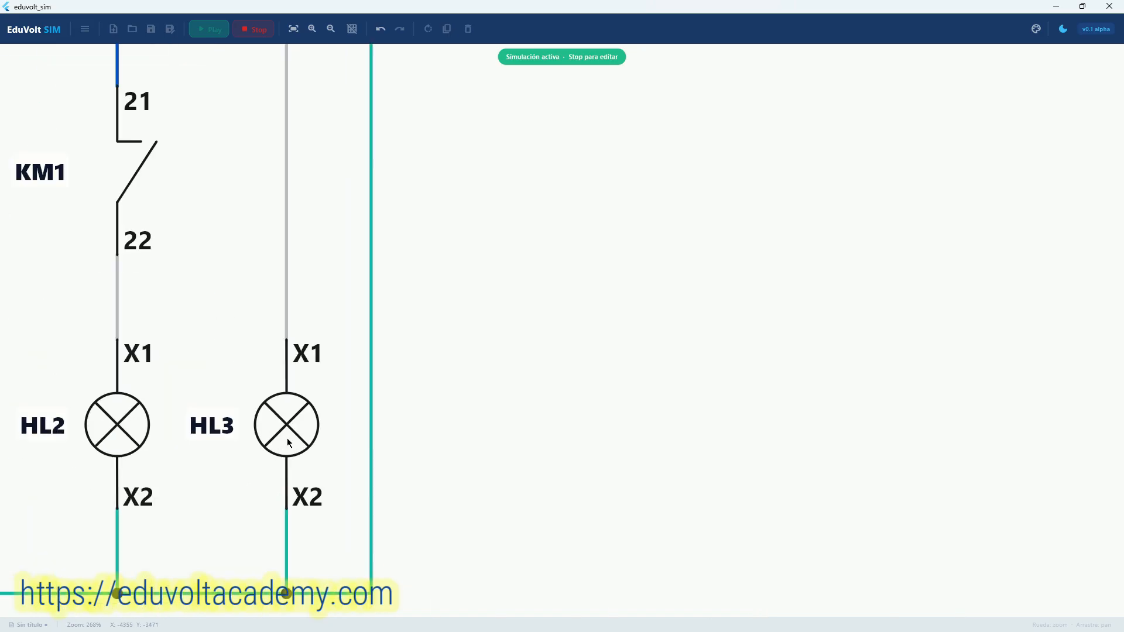
Trip thermal overload relay FR1 in the power circuit while the motor is running
scroll(282, 431, "down", 9)
left_click_drag(158, 373, 296, 466)
scroll(297, 470, "down", 5)
left_click_drag(200, 431, 296, 476)
scroll(162, 409, "down", 3)
left_click_drag(162, 409, 247, 417)
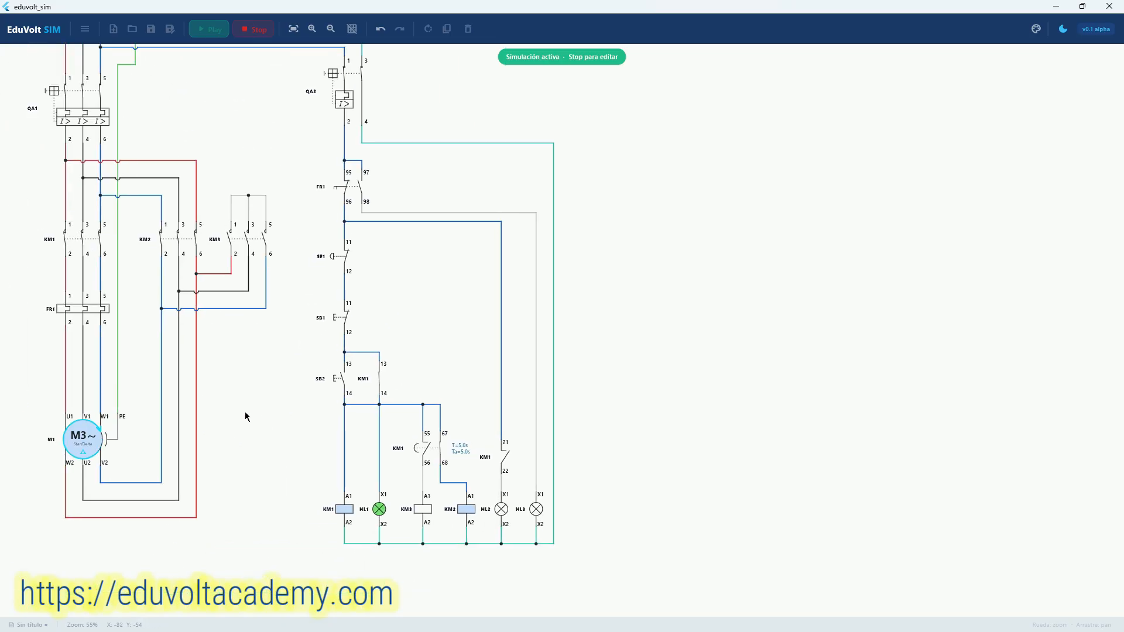
left_click(79, 314)
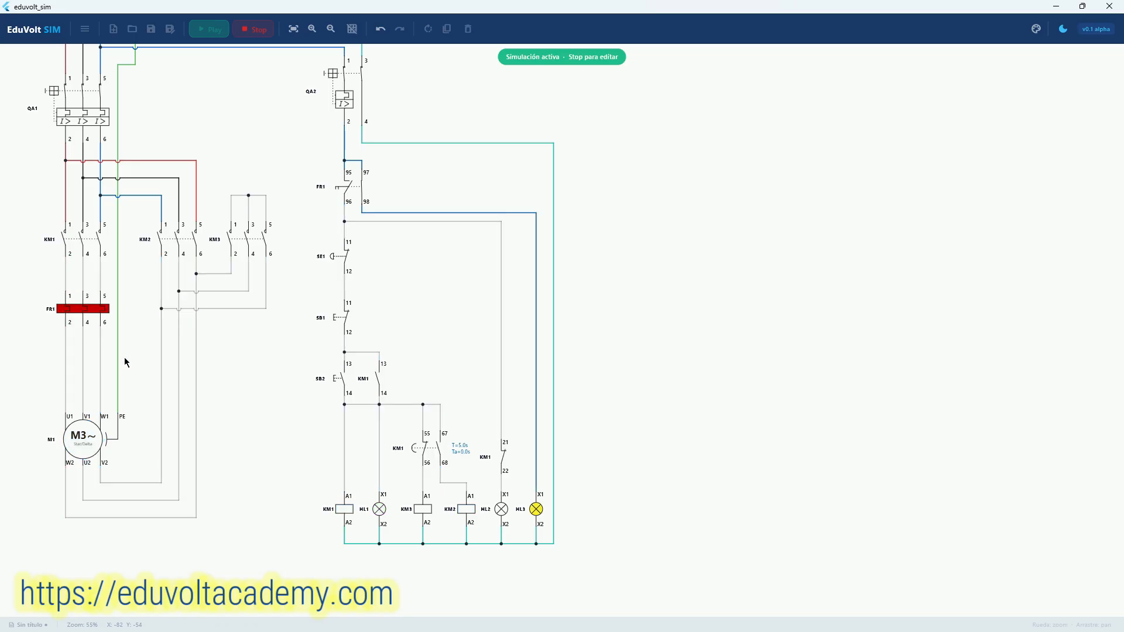
Examine the tripped FR1's auxiliary contacts and trace the 97-98 branch down to lamp HL3
scroll(93, 324, "up", 4)
left_click_drag(354, 322, 102, 487)
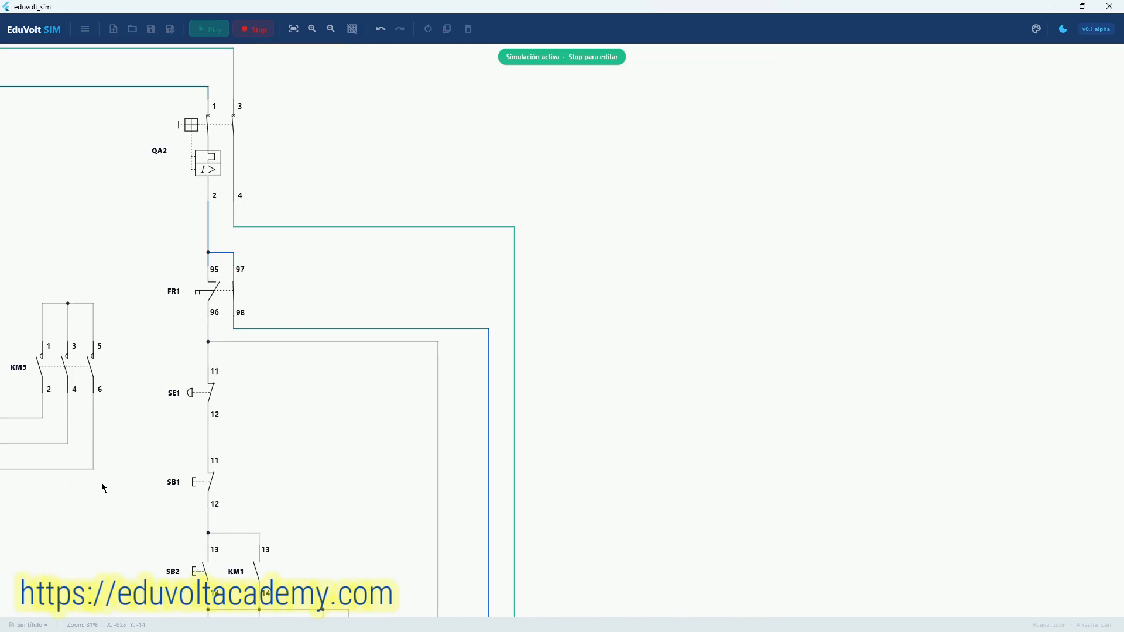
scroll(239, 305, "up", 8)
scroll(214, 263, "down", 6)
left_click_drag(363, 408, 165, 167)
left_click_drag(279, 420, 196, 259)
scroll(266, 474, "up", 10)
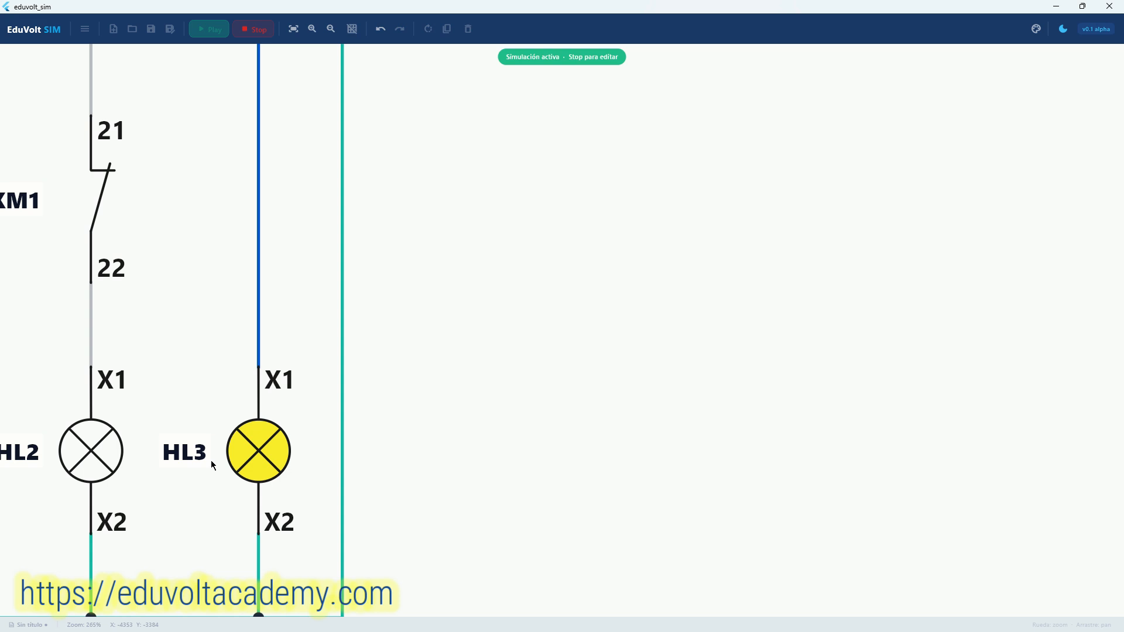
Review the complete power and control circuits with thermal relay FR1 tripped
scroll(212, 460, "down", 10)
left_click_drag(212, 459, 285, 516)
scroll(285, 516, "down", 4)
left_click_drag(182, 485, 166, 406)
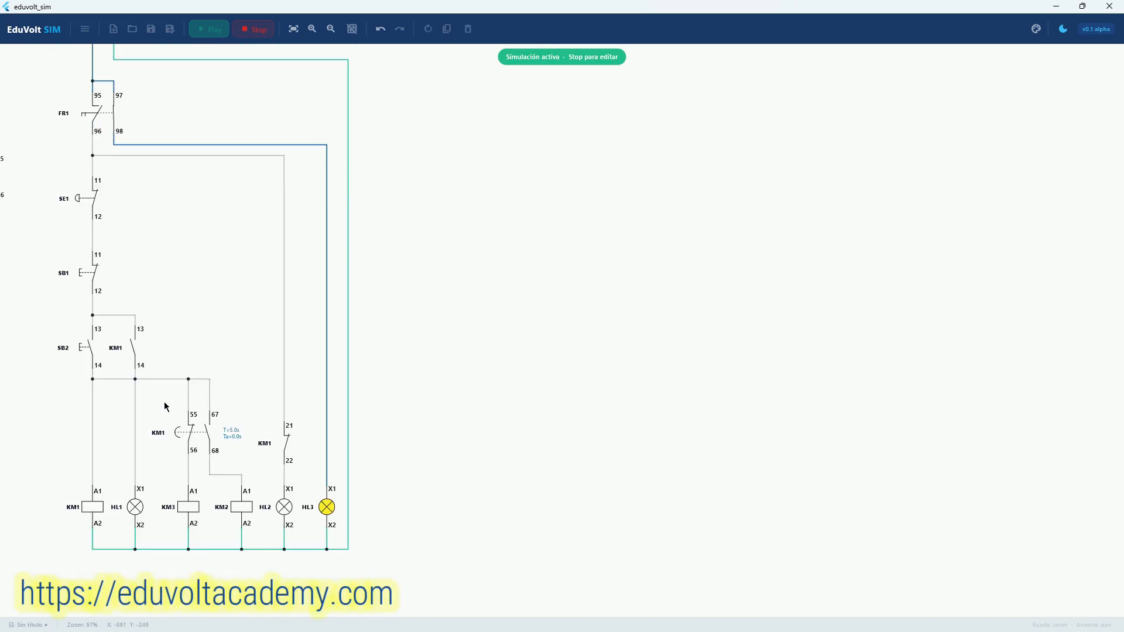
scroll(164, 471, "up", 2)
left_click_drag(149, 538, 161, 532)
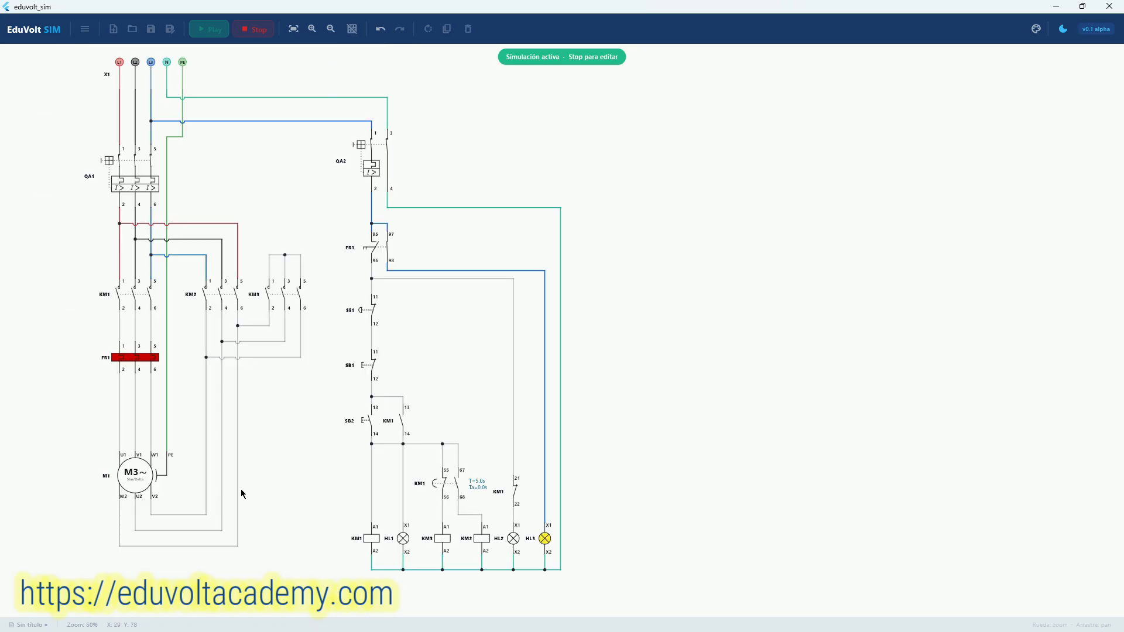
left_click_drag(275, 347, 260, 374)
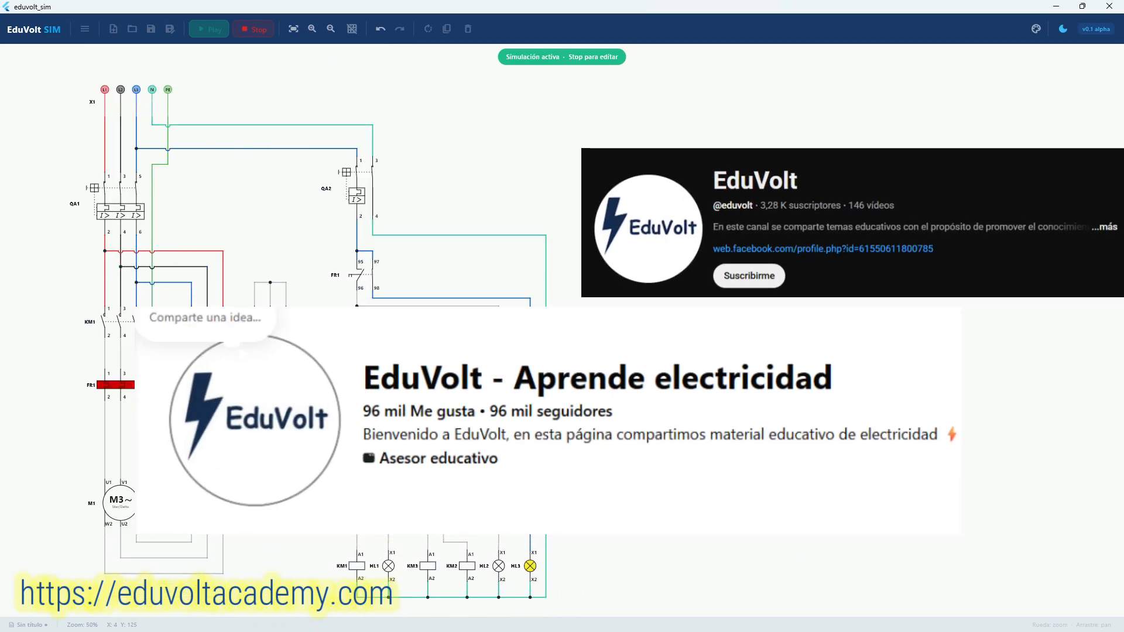